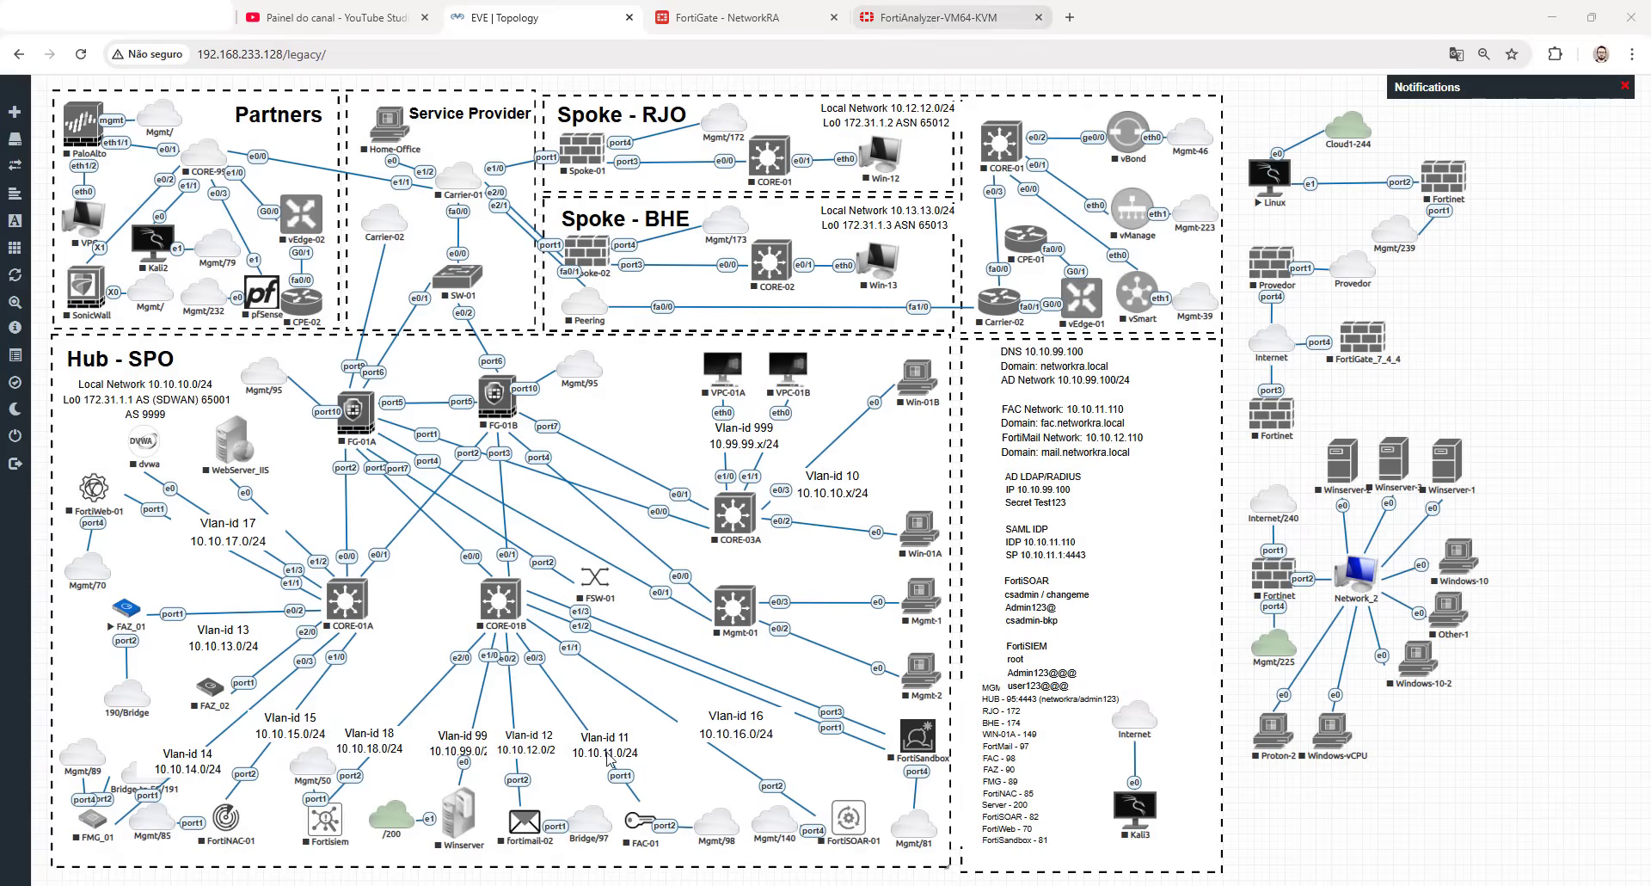
# - Switch to Notepad++ and examine the two SQL queries, one grouped by application and one by destination port
pyautogui.hotkey('alt', 'Tab')
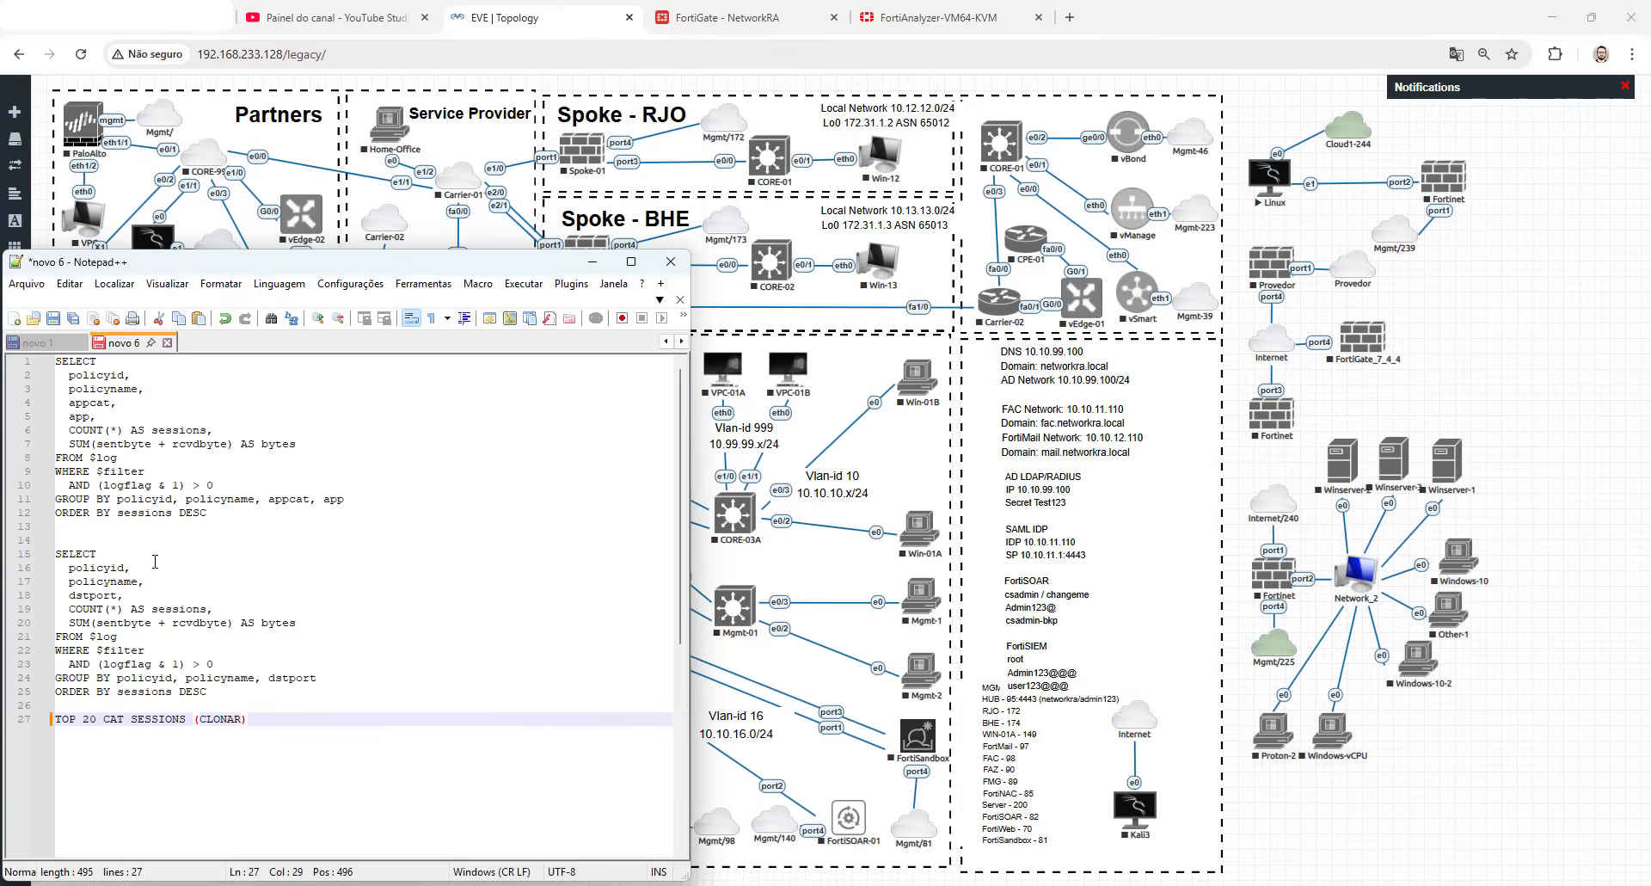
pyautogui.moveTo(159, 542); pyautogui.dragTo(412, 781)
pyautogui.click(298, 655)
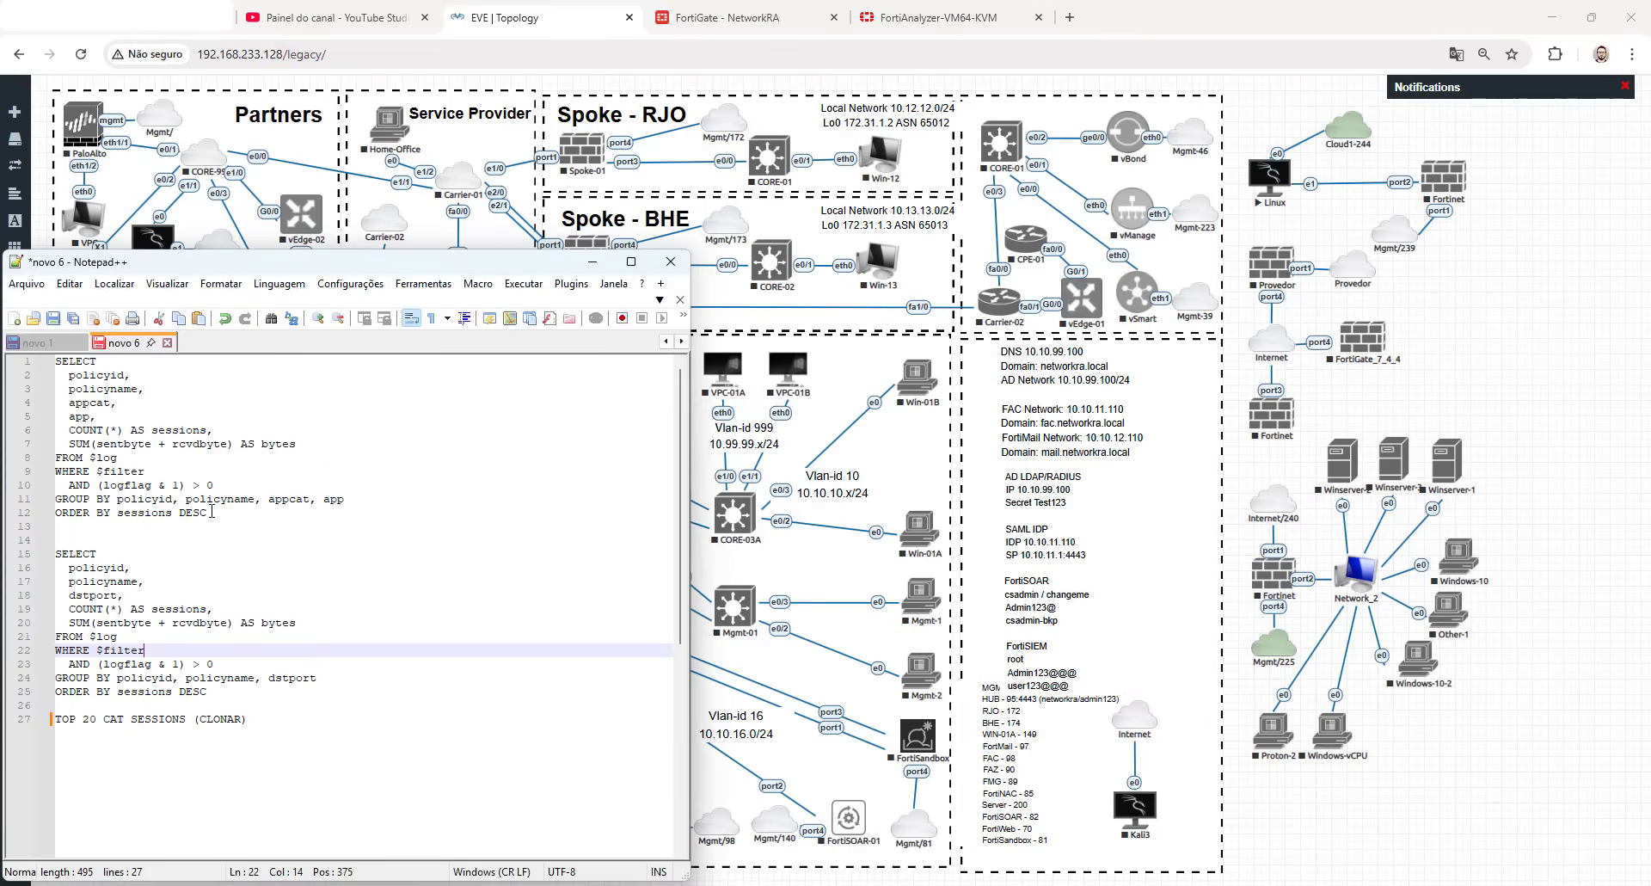
pyautogui.moveTo(212, 512); pyautogui.dragTo(43, 365)
pyautogui.click(172, 608)
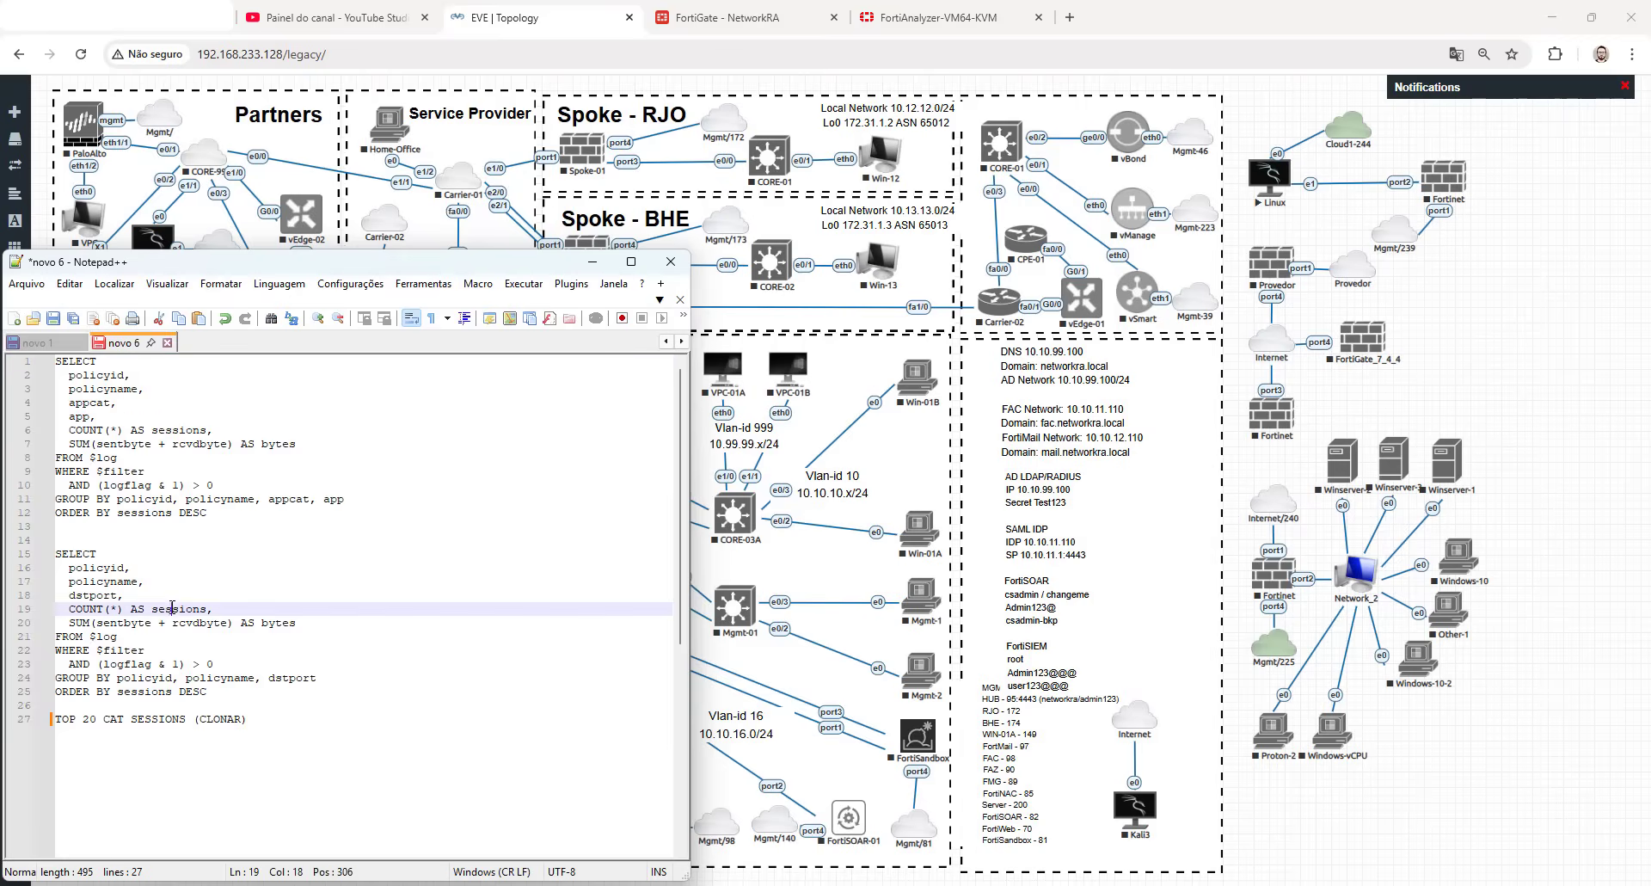
pyautogui.moveTo(221, 690); pyautogui.dragTo(53, 555)
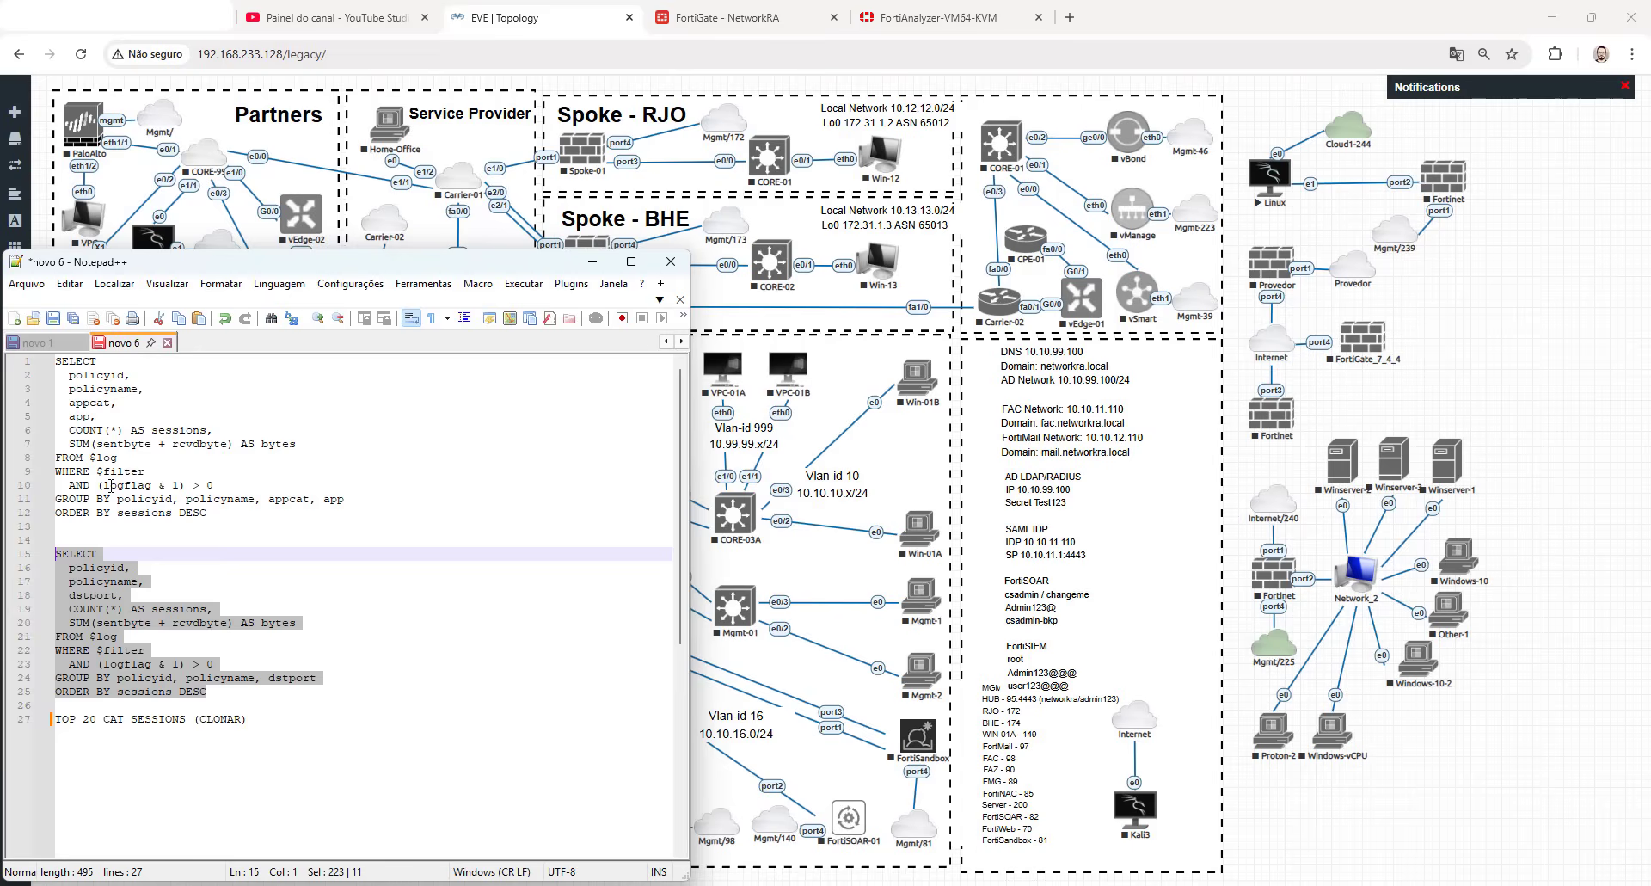
pyautogui.moveTo(211, 514); pyautogui.dragTo(55, 362)
# - Add the heading "UTM <>" above the first query, separated from it by a blank line
pyautogui.click(55, 359)
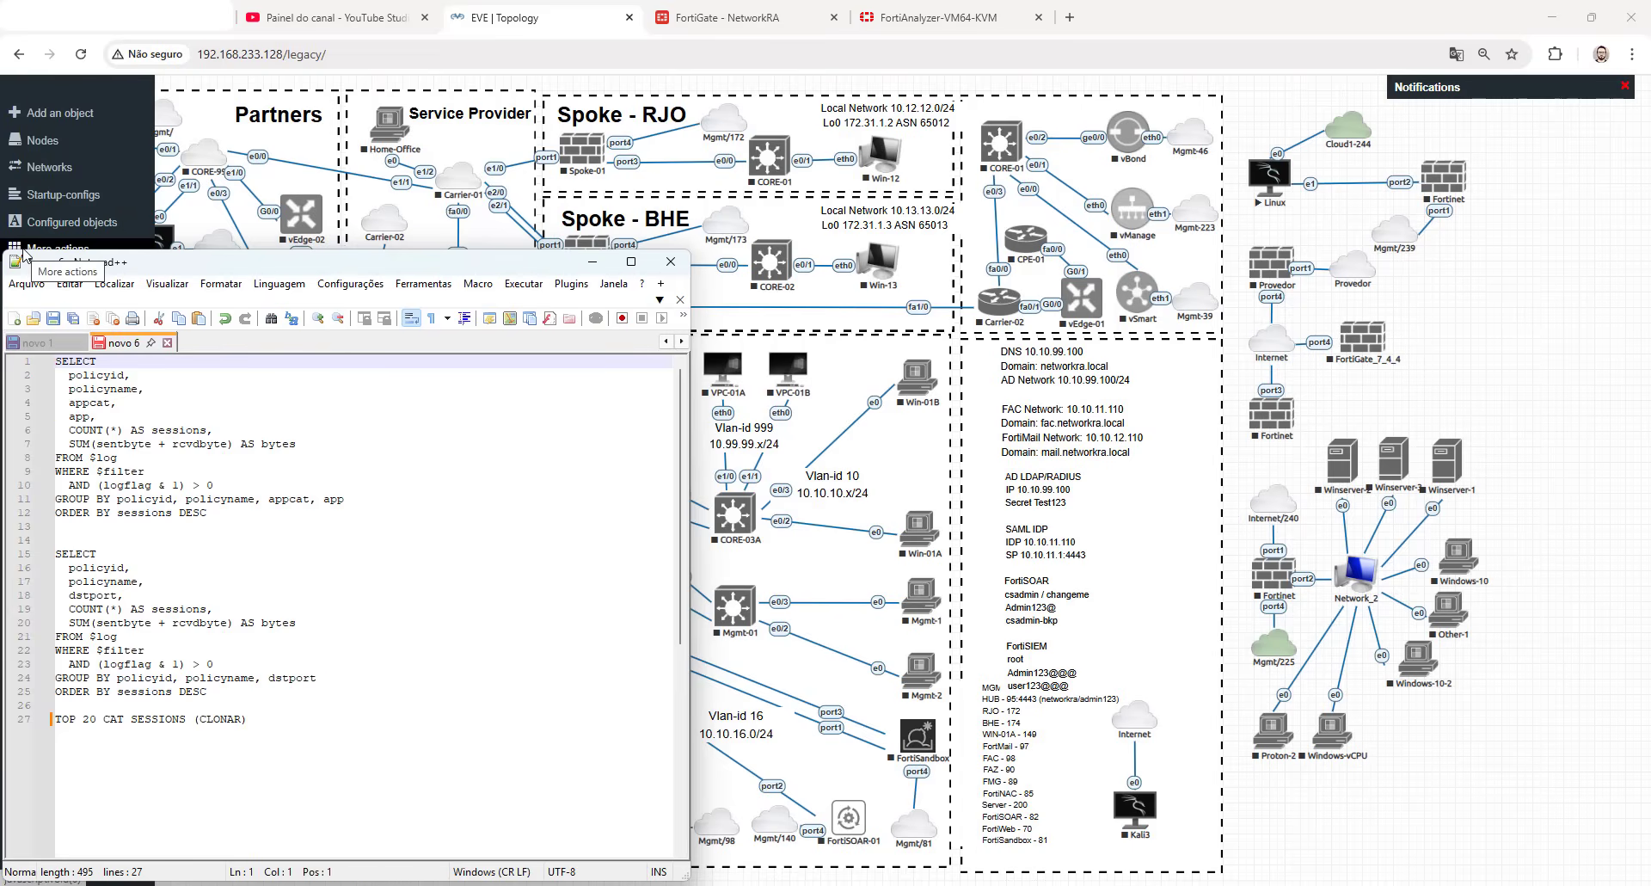
pyautogui.write('UTM')
pyautogui.press('Return')
pyautogui.press('Return')
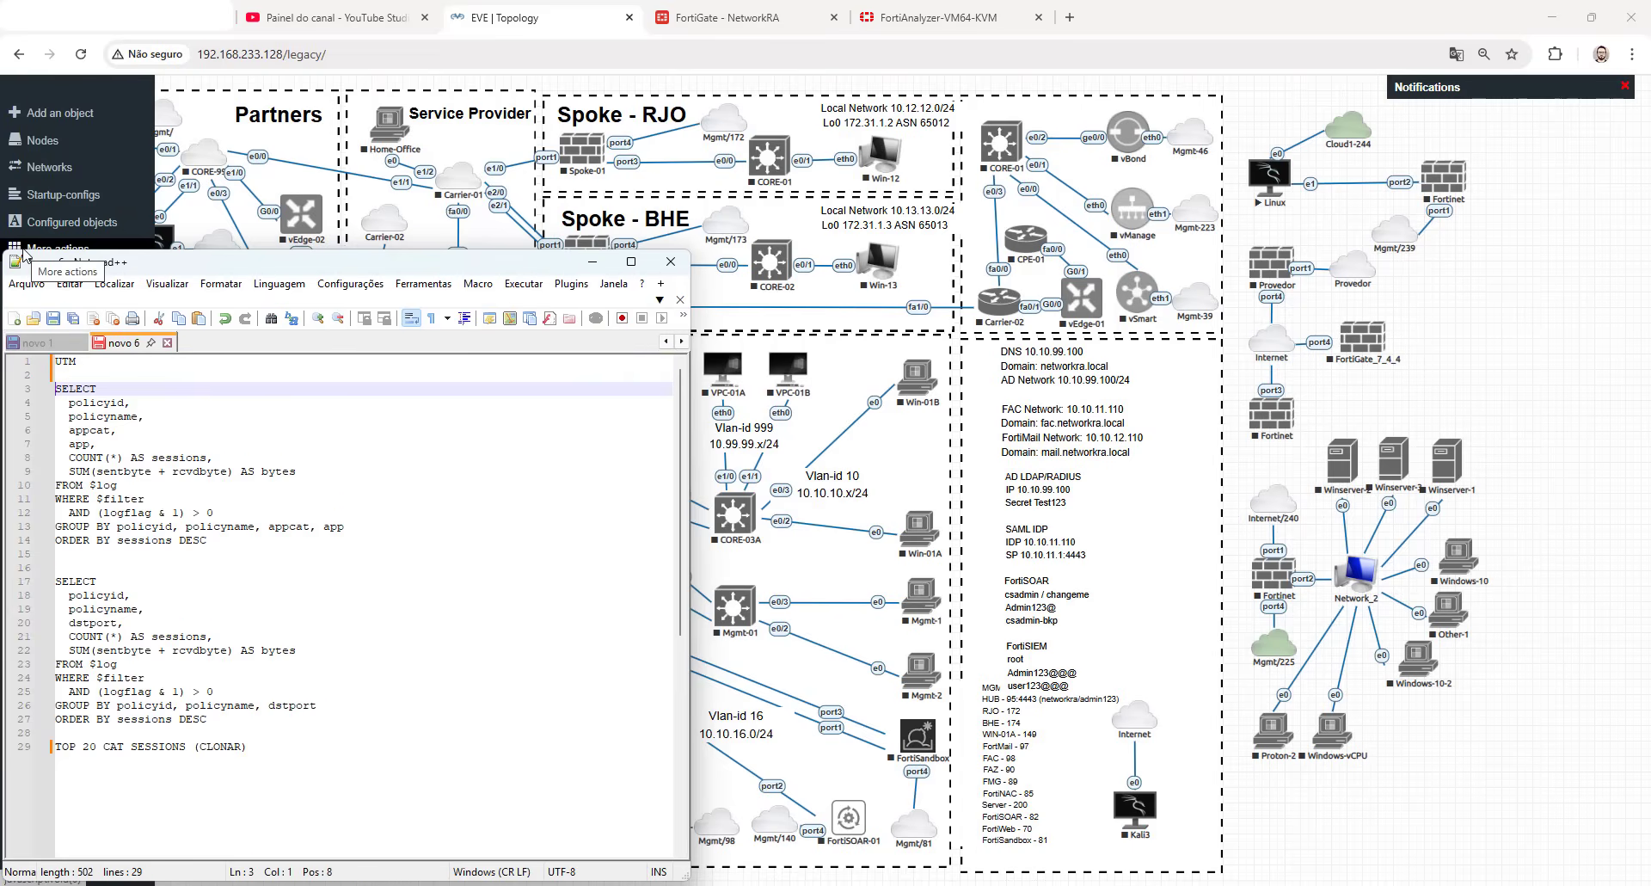
pyautogui.press('BackSpace')
pyautogui.press('Left')
pyautogui.write('<>')
pyautogui.press('Right')
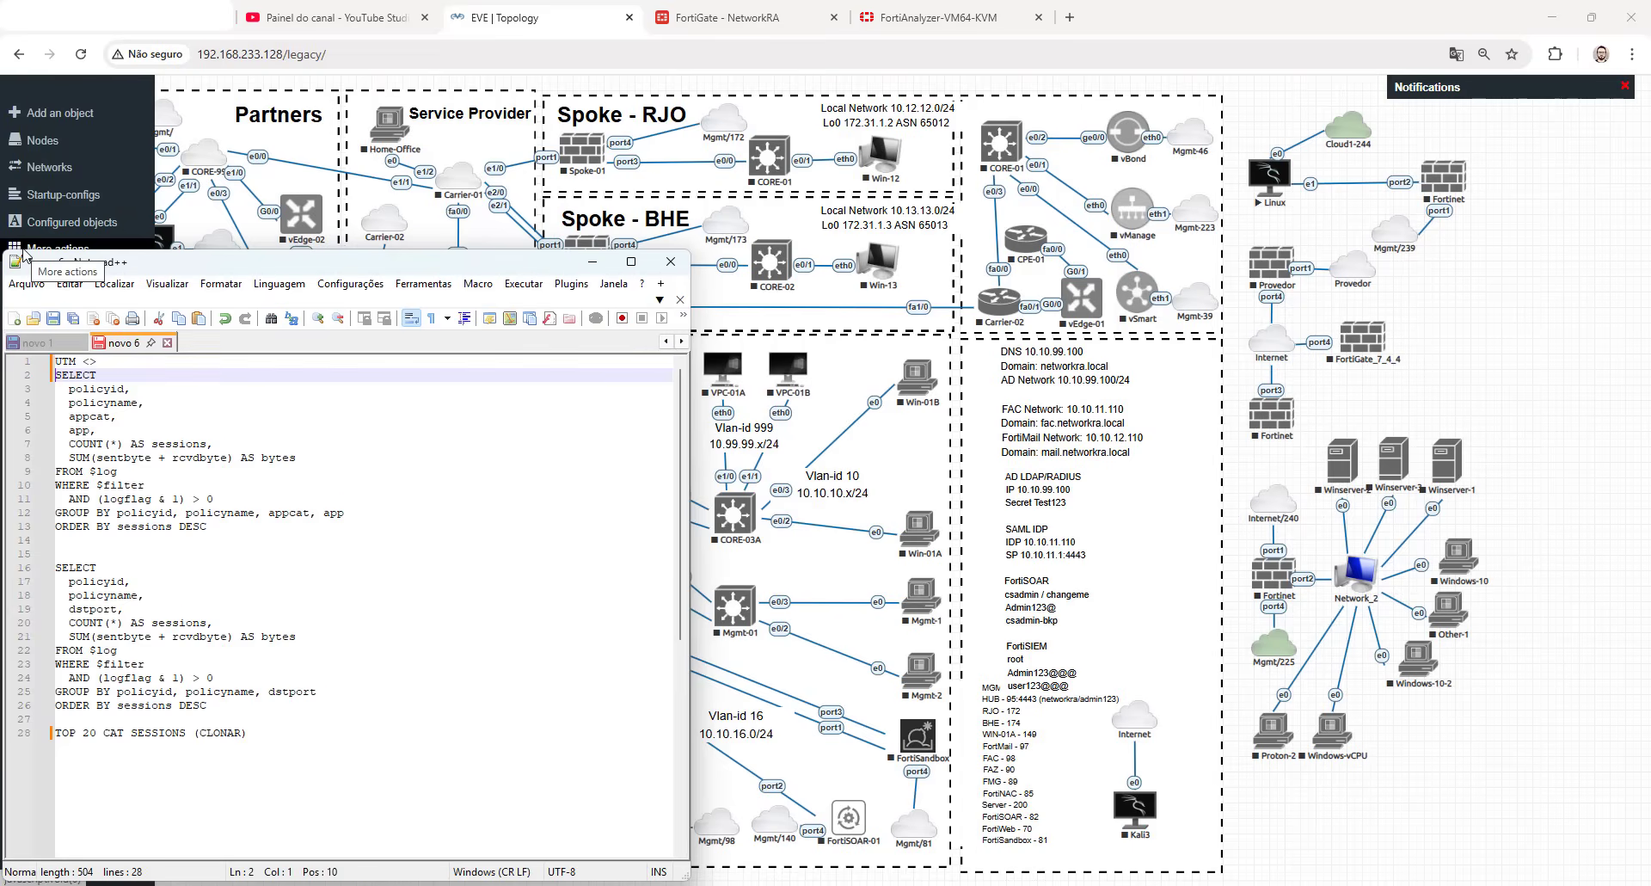
pyautogui.press('Return')
# - Add the heading "ALL <>" above the second query, separated from it by a blank line
pyautogui.click(114, 565)
pyautogui.press('Return')
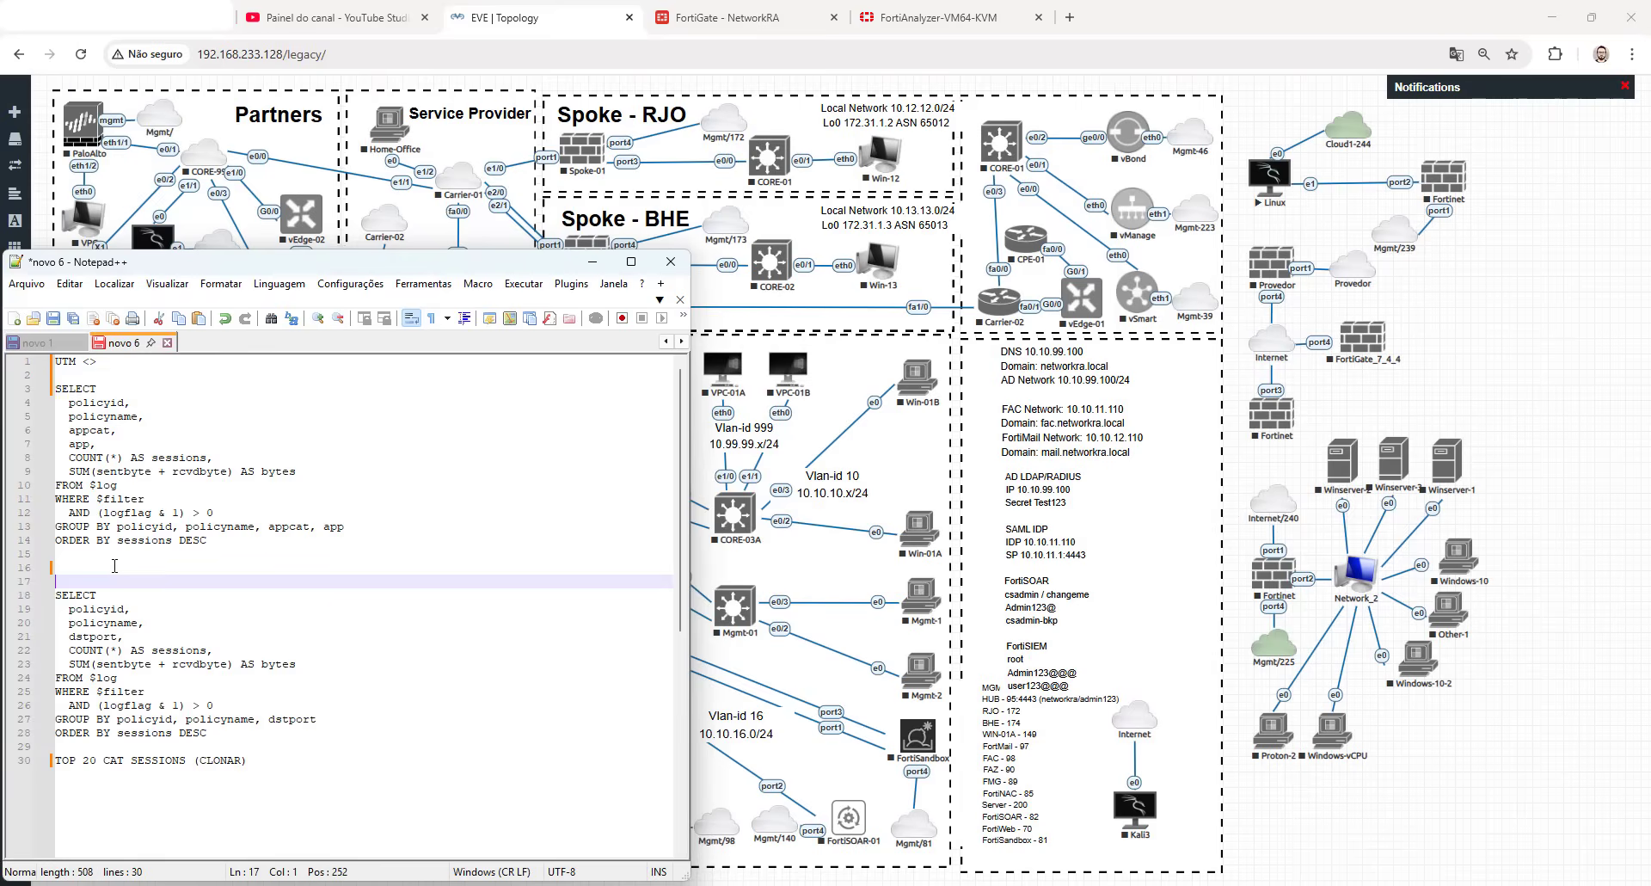
pyautogui.write('ALL <>')
pyautogui.press('Return')
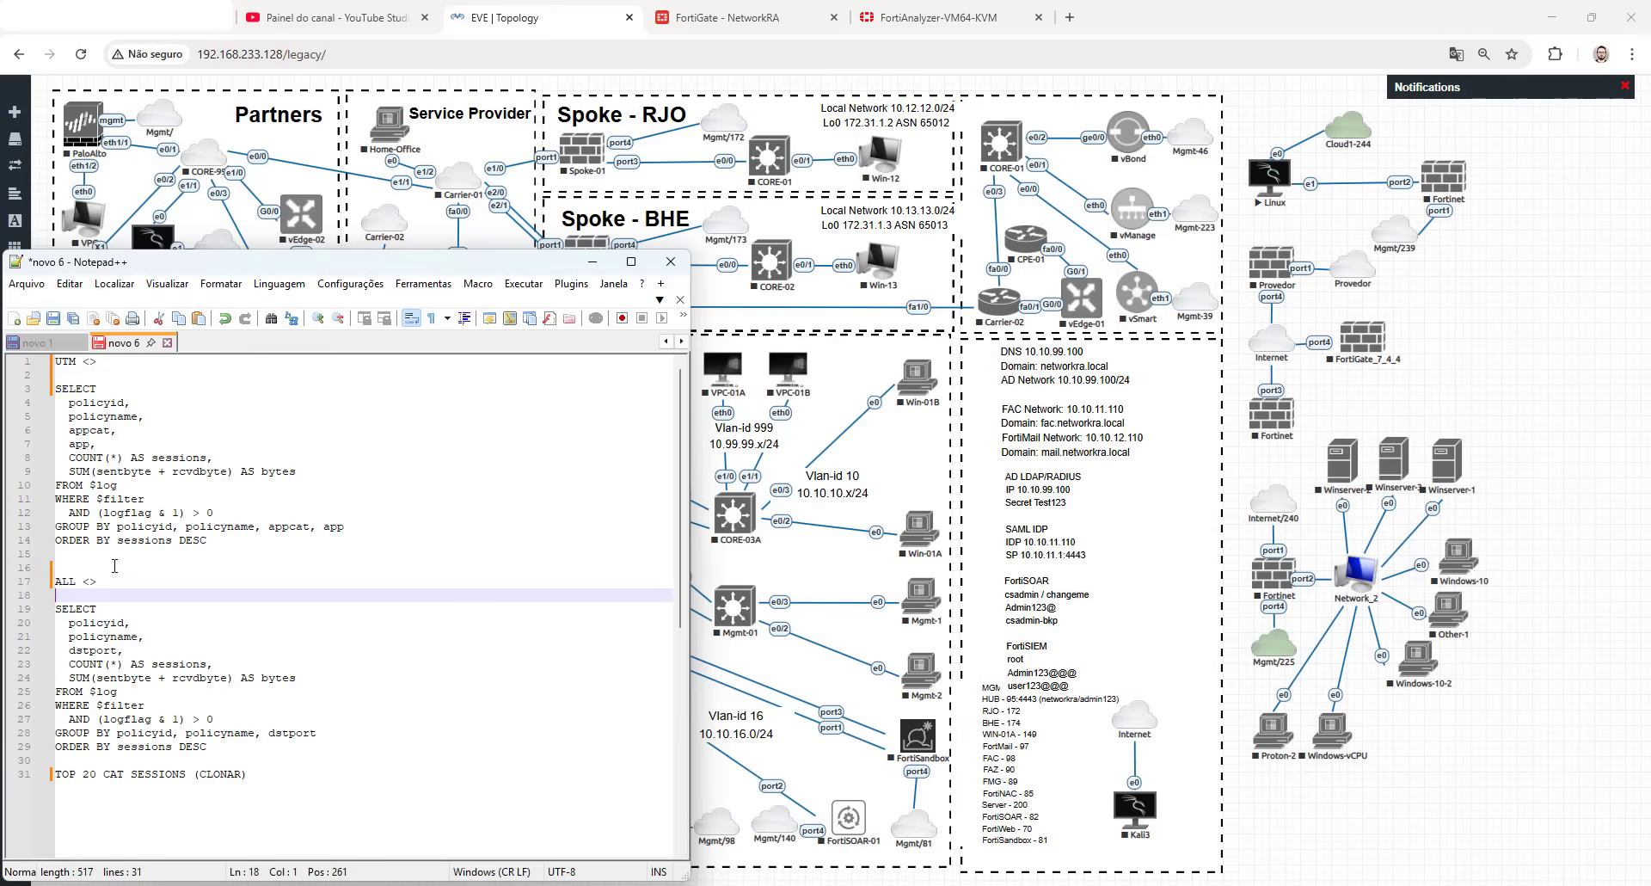
# - Compare the ALL query with the UTM query, examining the UTM query's appcat and app fields
pyautogui.scroll(-2, 160, 588)
pyautogui.moveTo(232, 662); pyautogui.dragTo(59, 530)
pyautogui.scroll(2, 124, 511)
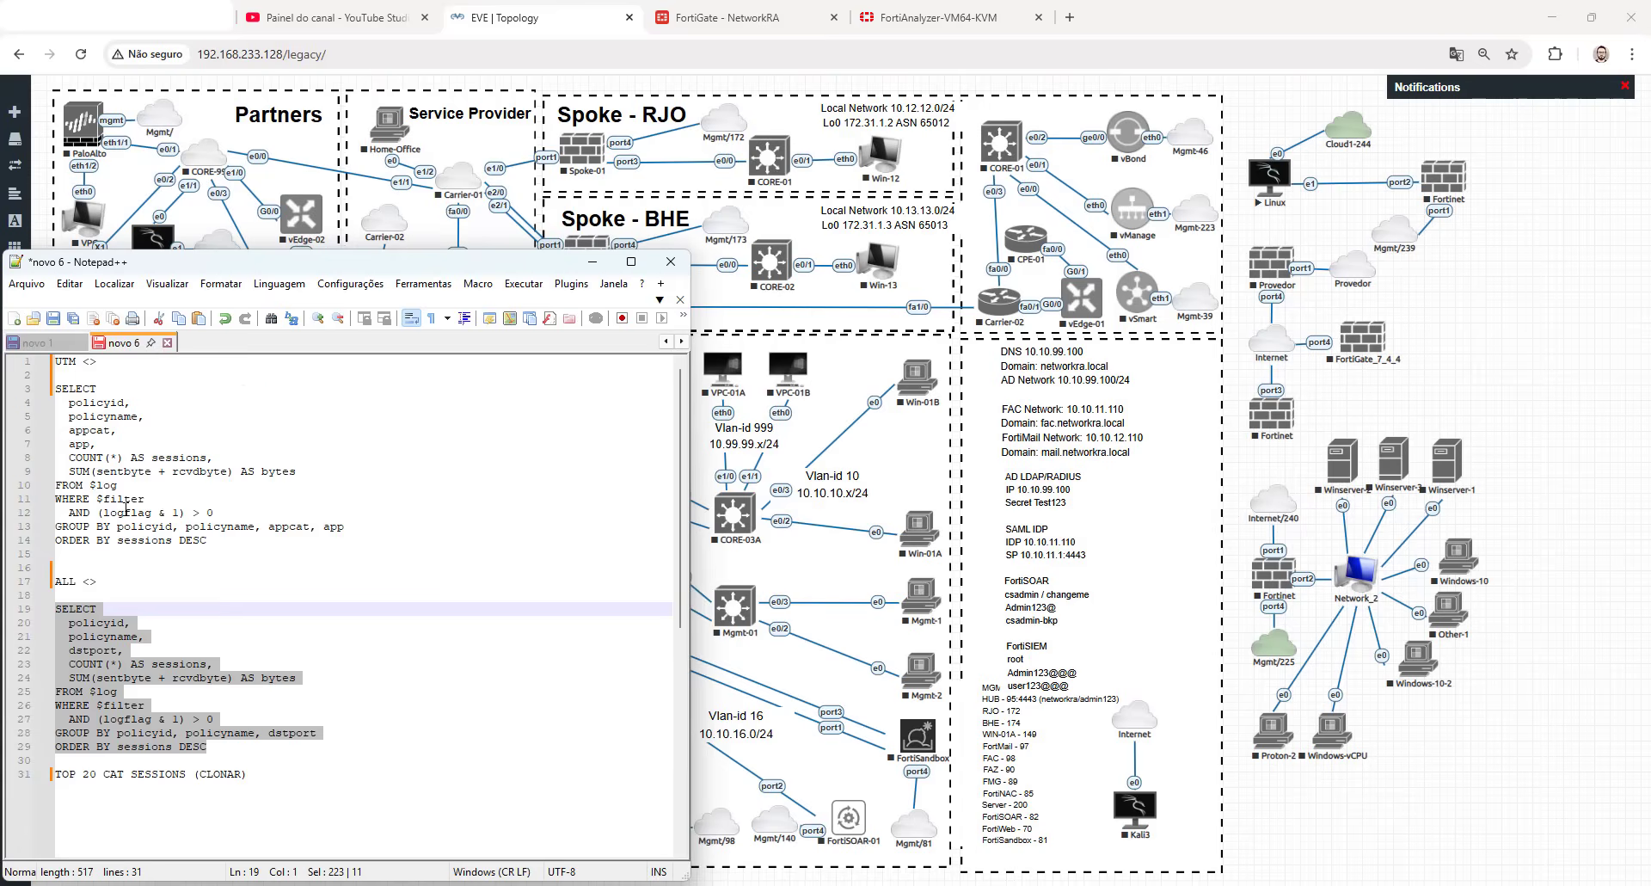
pyautogui.doubleClick(74, 363)
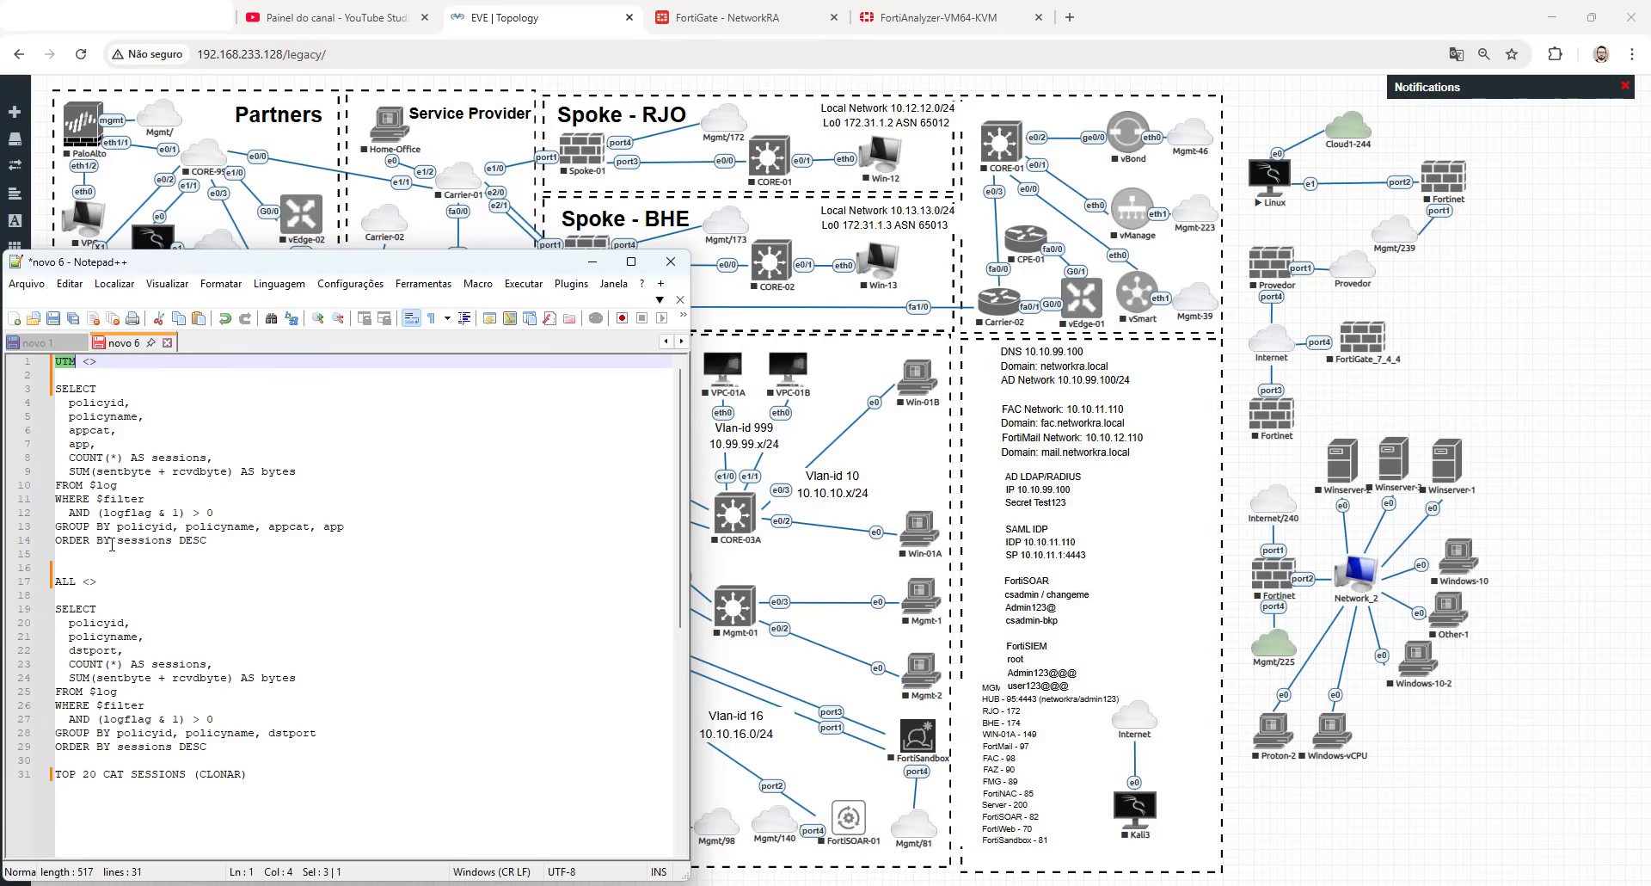
pyautogui.doubleClick(89, 430)
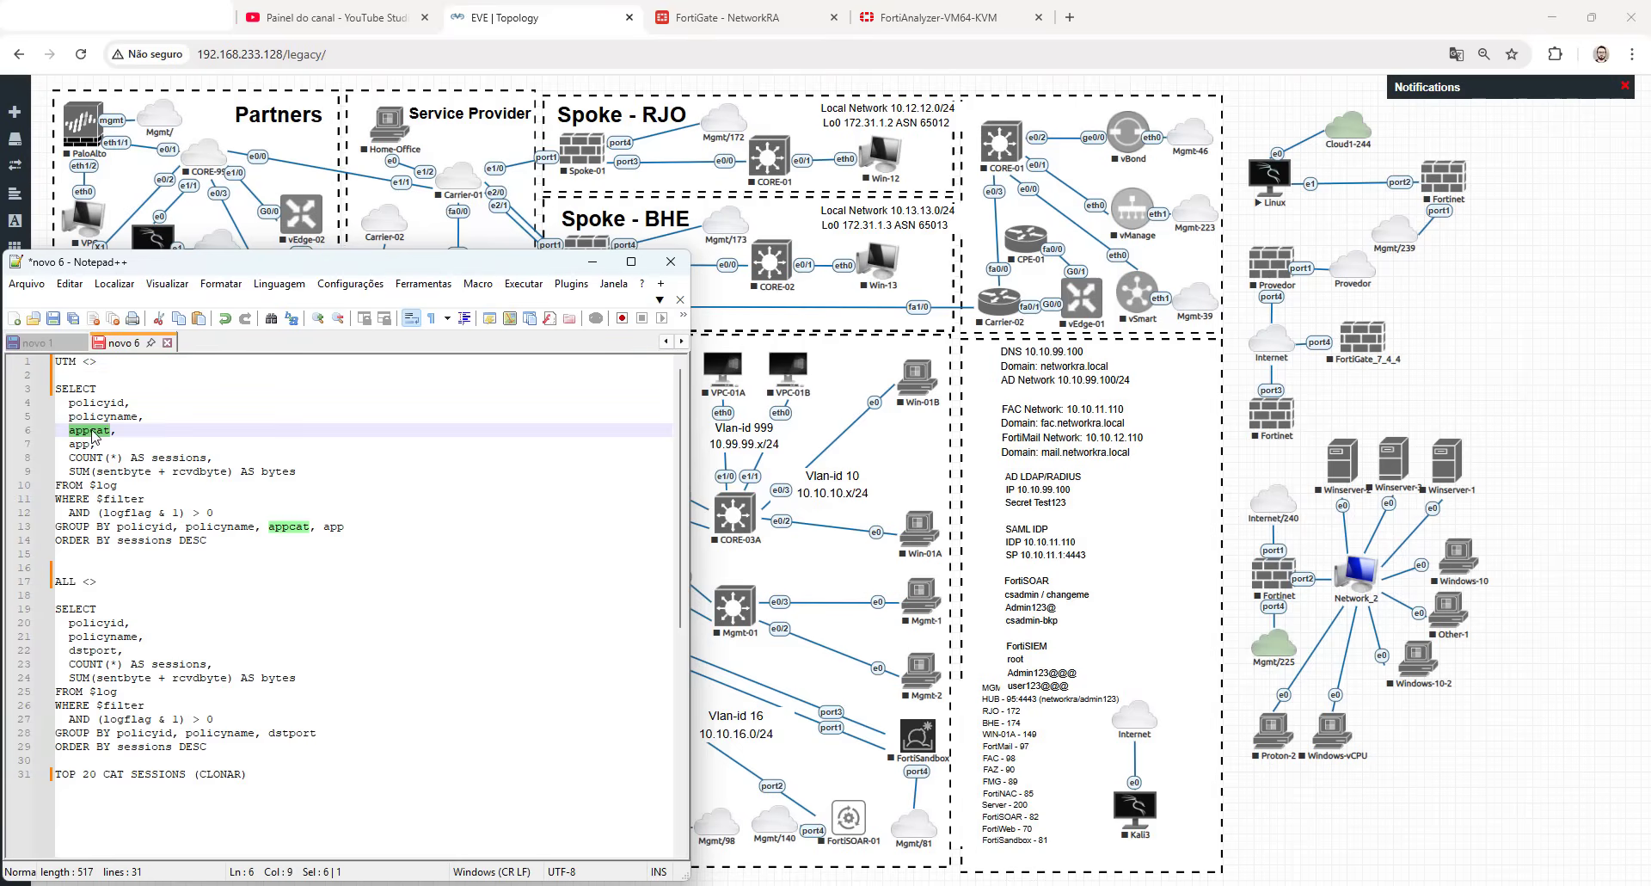
pyautogui.click(84, 443)
pyautogui.doubleClick(83, 443)
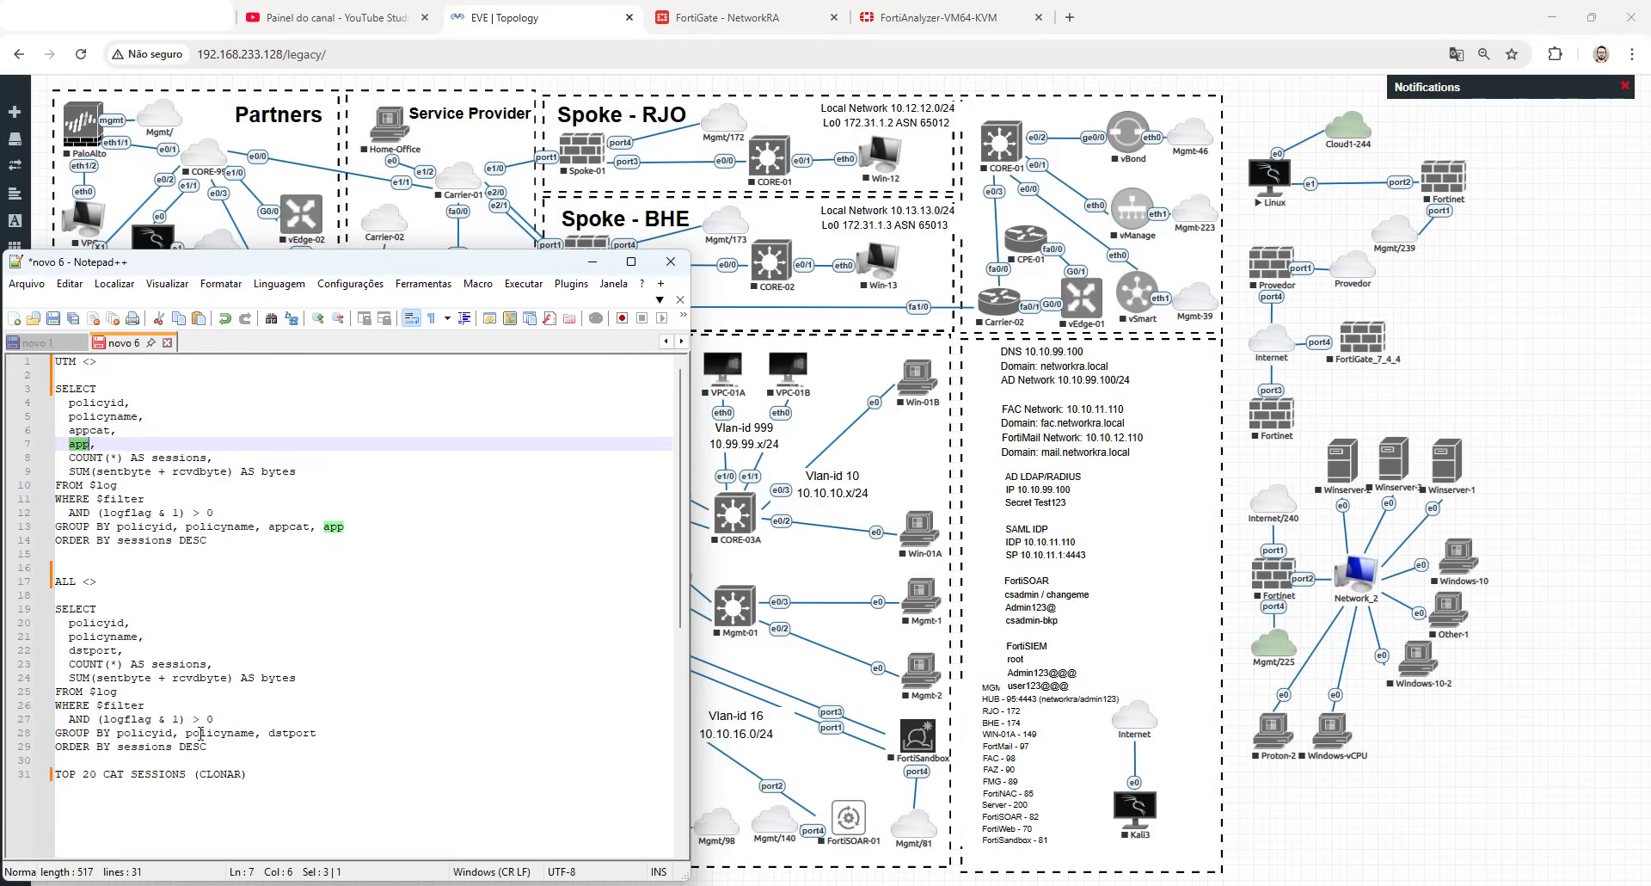
# - Copy the entire query under the ALL heading and switch to FortiAnalyzer
pyautogui.moveTo(210, 747); pyautogui.dragTo(76, 620)
pyautogui.hotkey('ctrl', 'c')
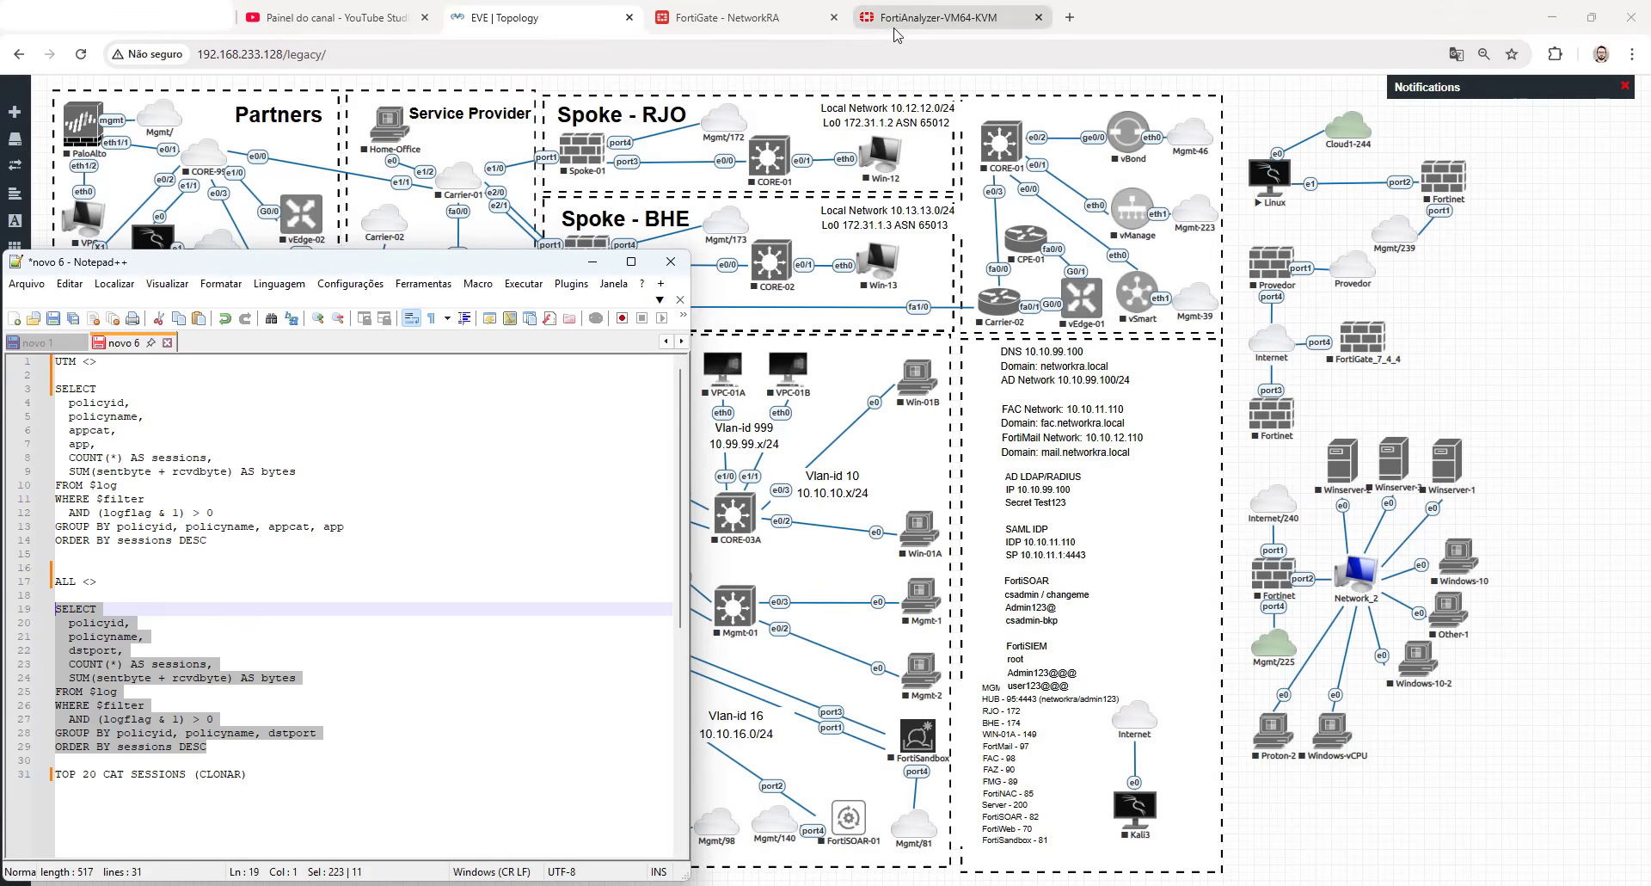
pyautogui.moveTo(894, 35)
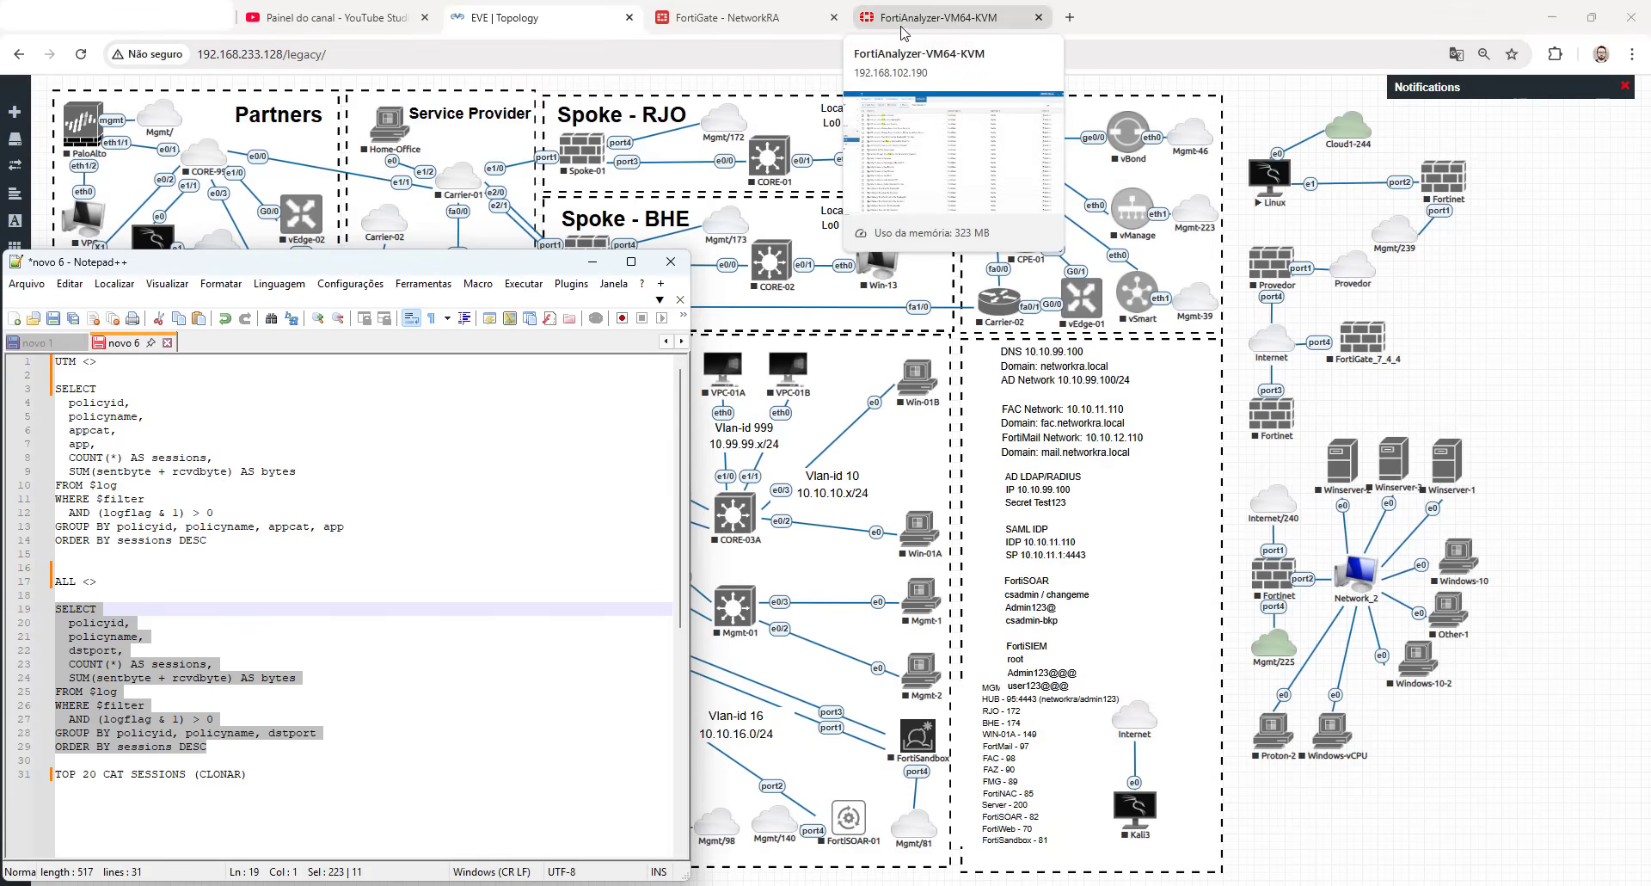
pyautogui.click(908, 20)
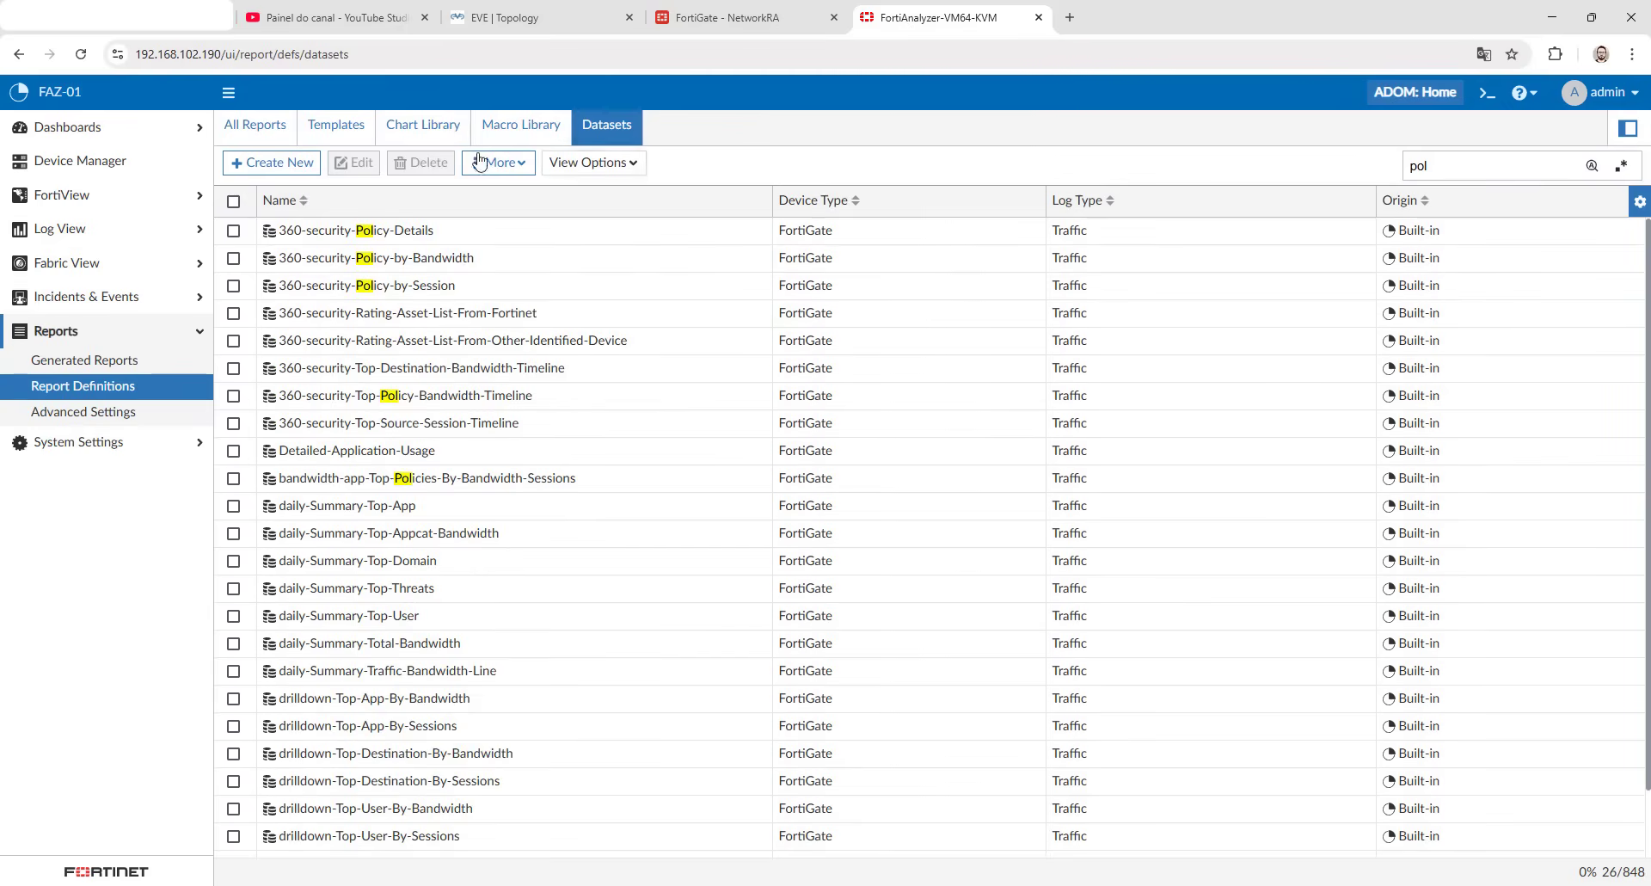
# - Create a dataset named SOL with the Traffic log type and paste the copied query into it
pyautogui.click(268, 163)
pyautogui.click(535, 179)
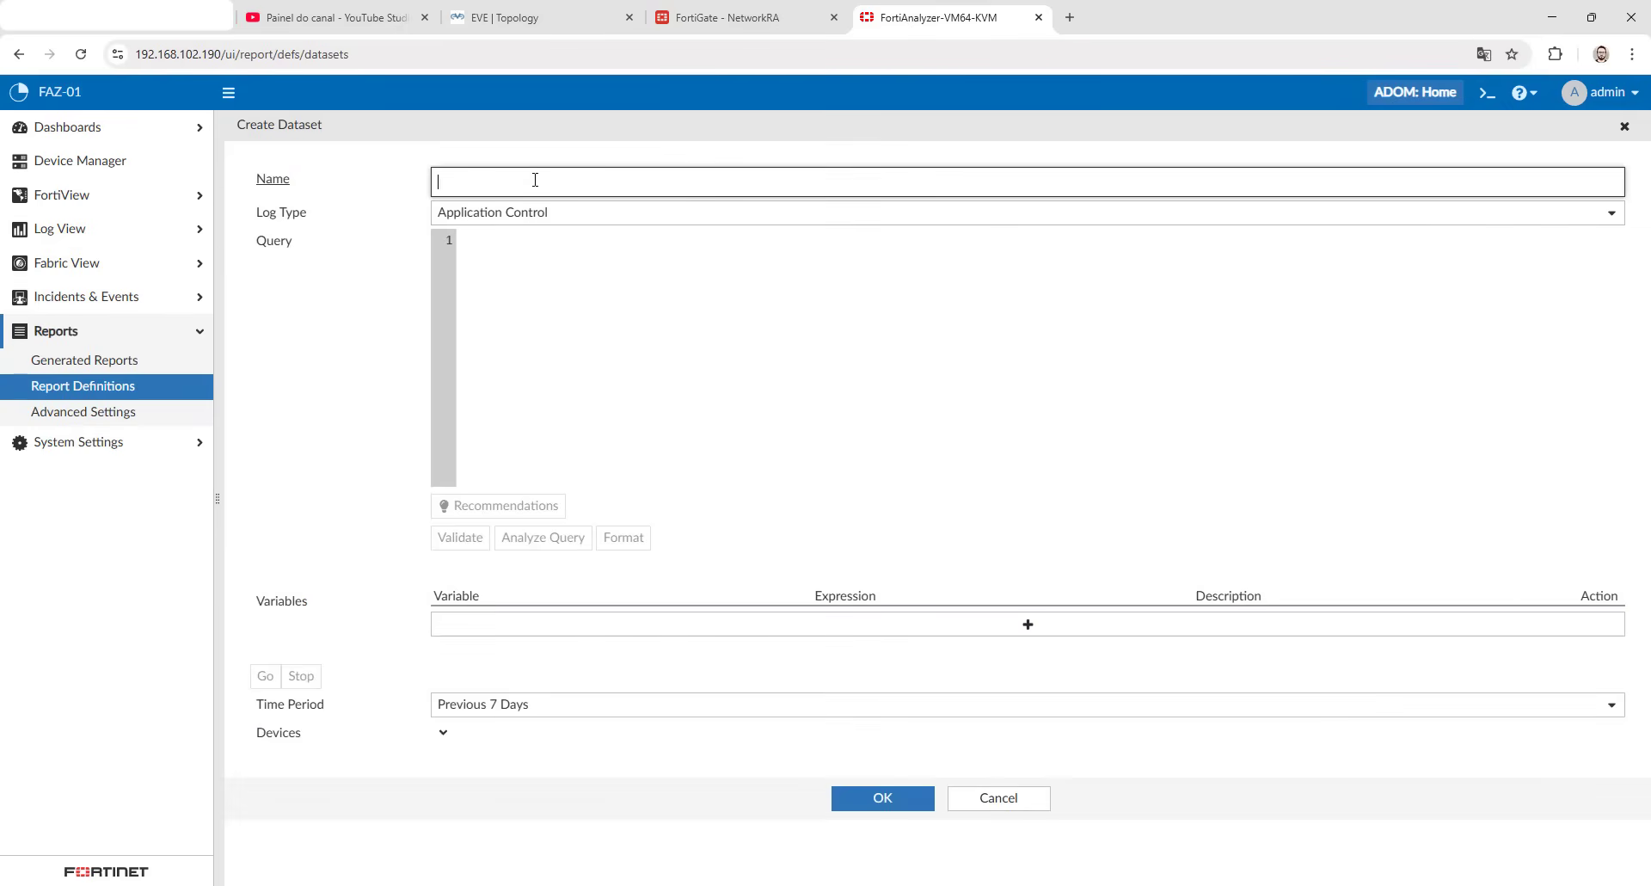
pyautogui.write('SOL')
pyautogui.click(526, 217)
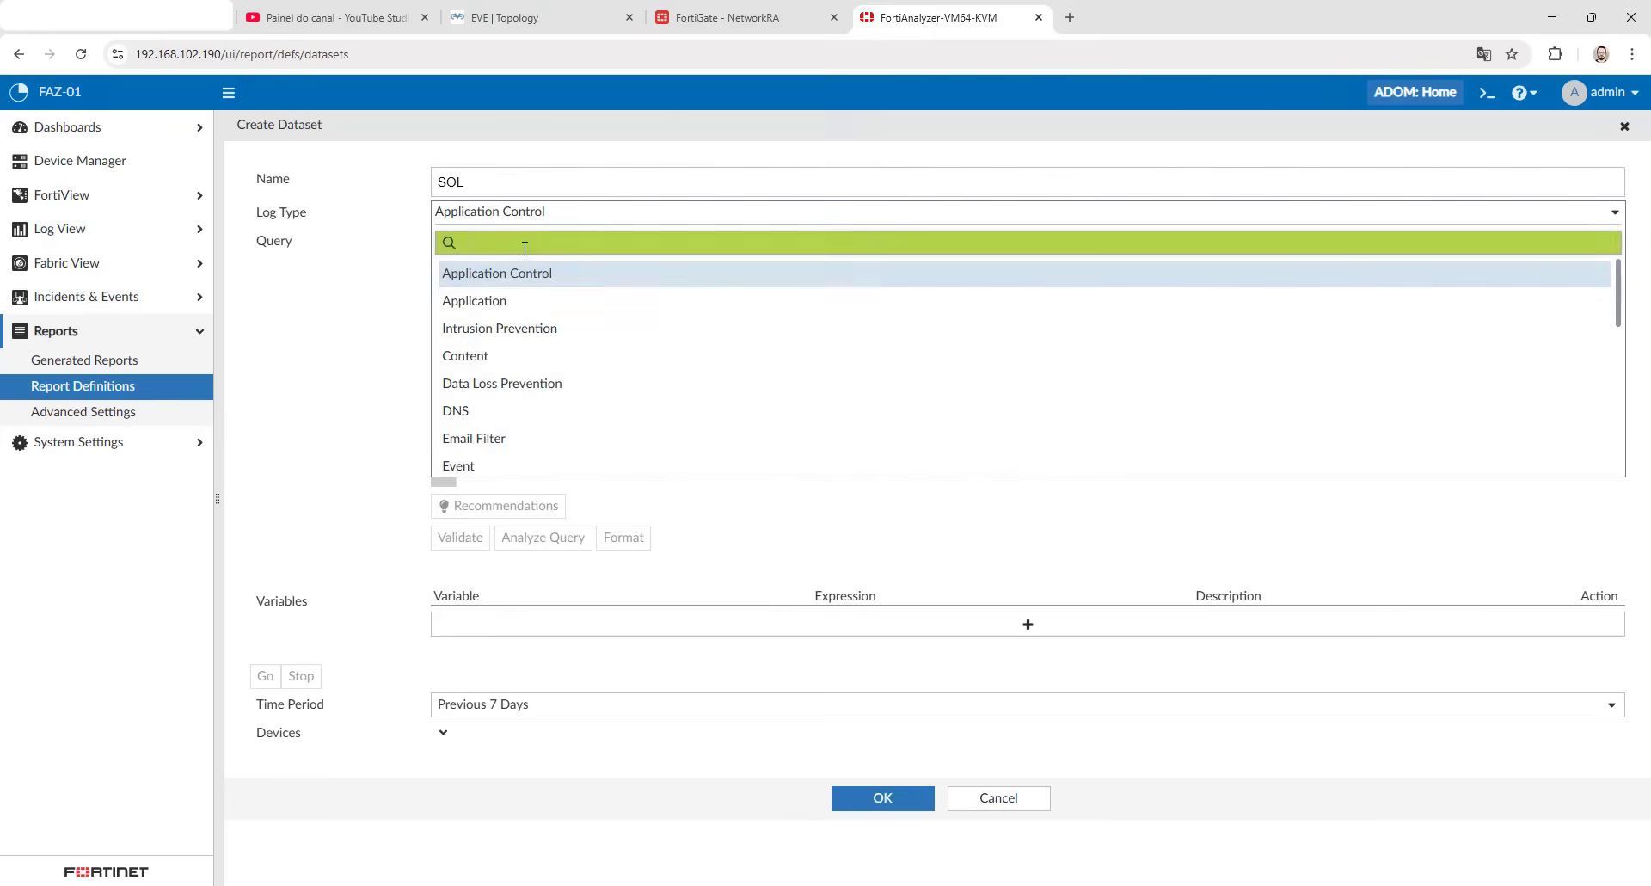
pyautogui.scroll(-5, 482, 310)
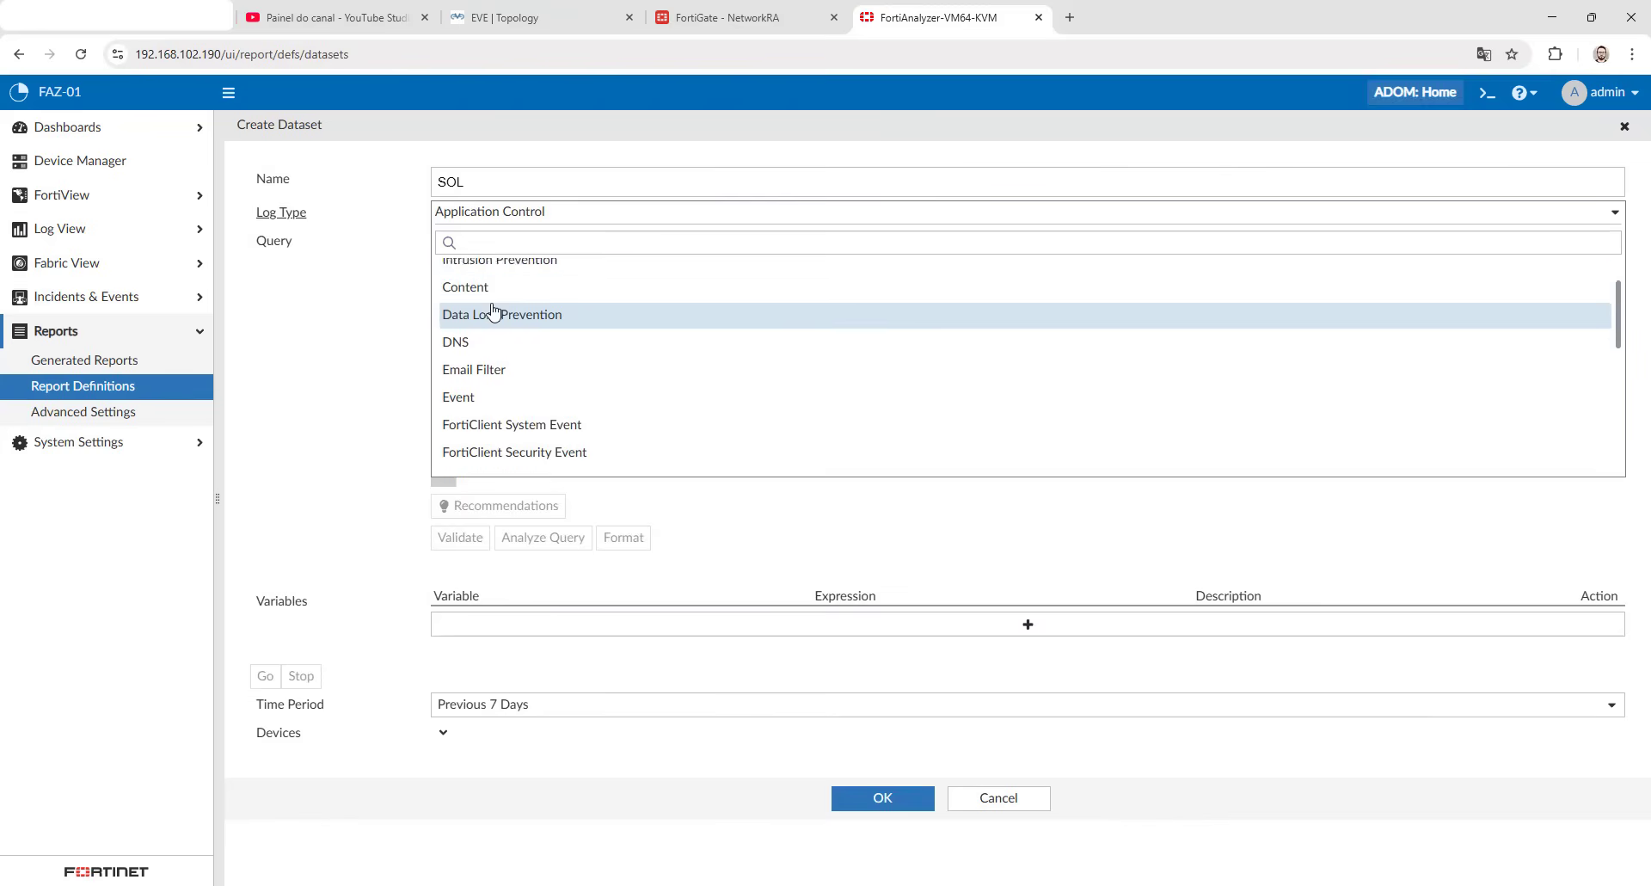
pyautogui.scroll(-2, 486, 335)
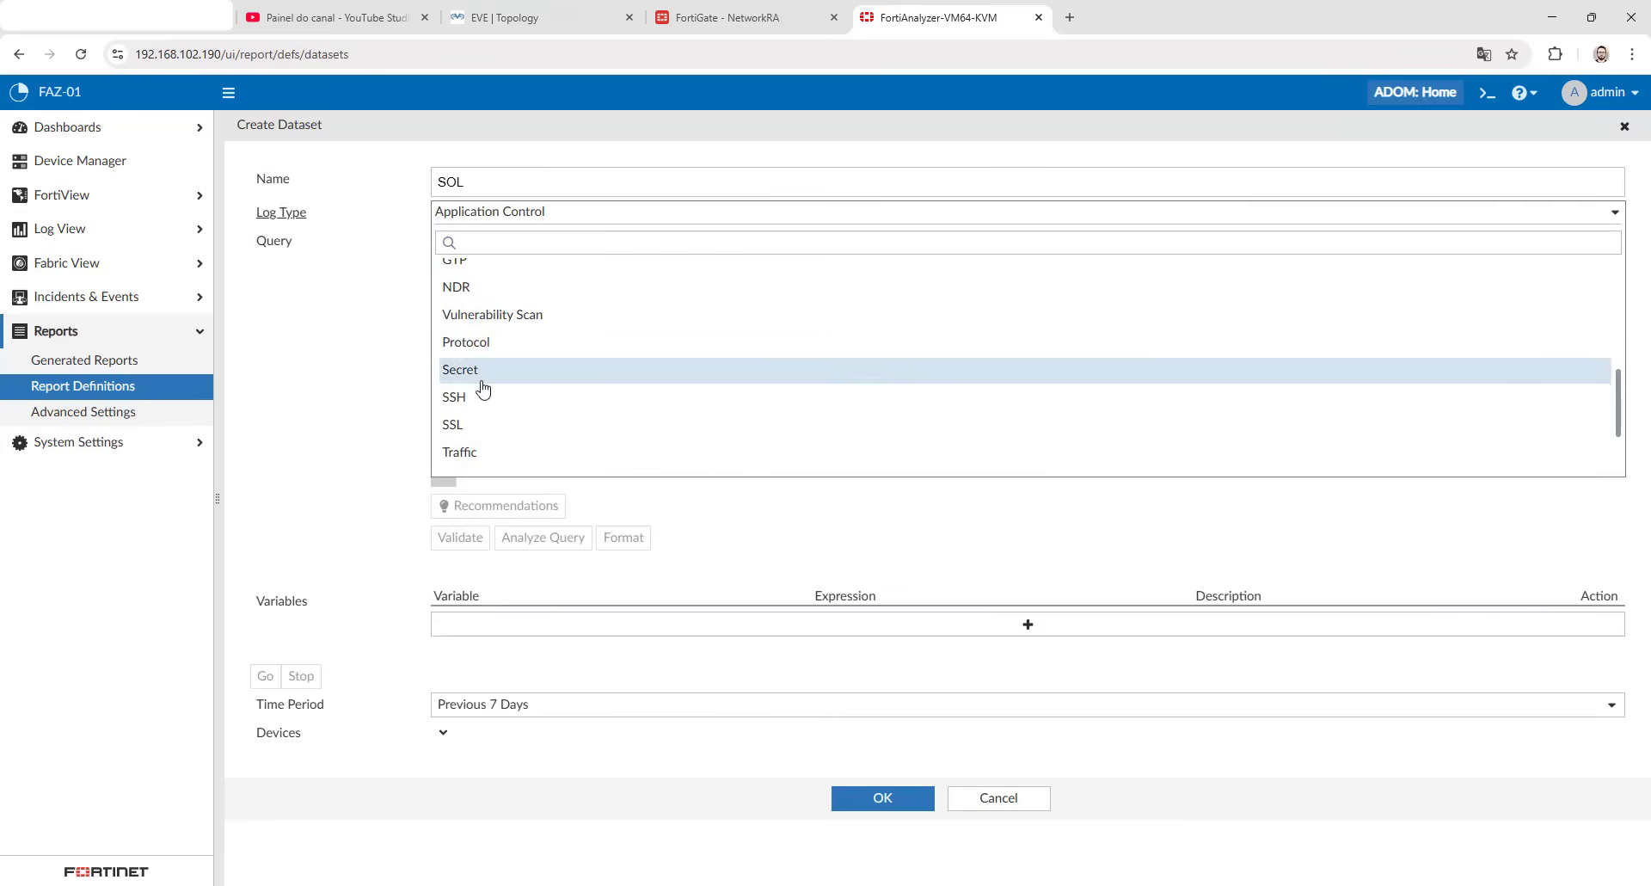
pyautogui.click(472, 454)
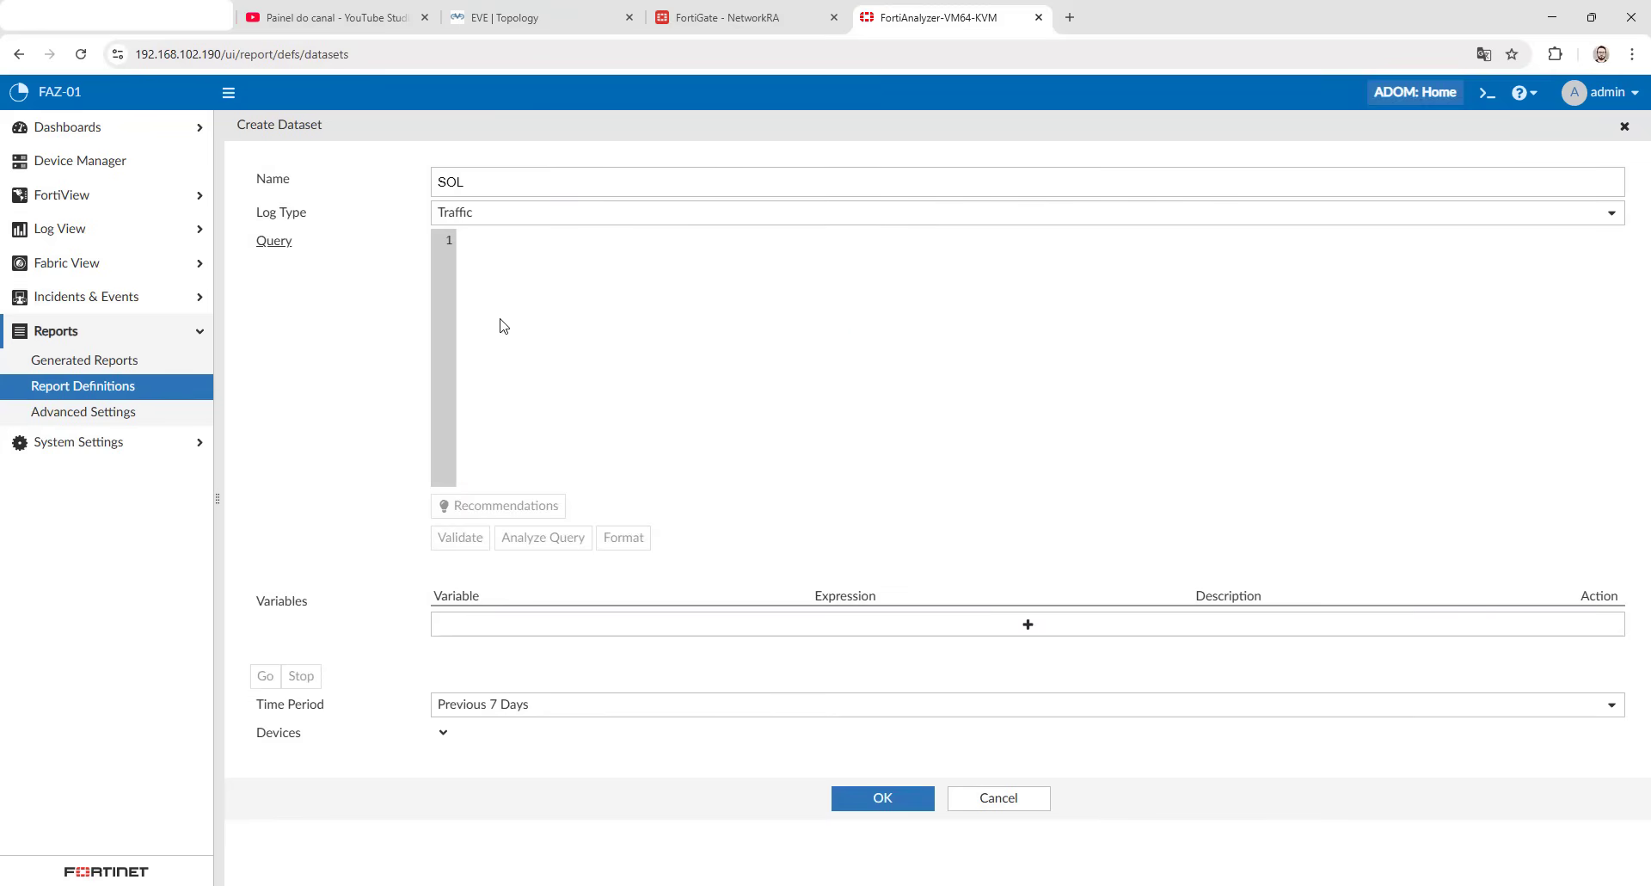
pyautogui.hotkey('ctrl', 'v')
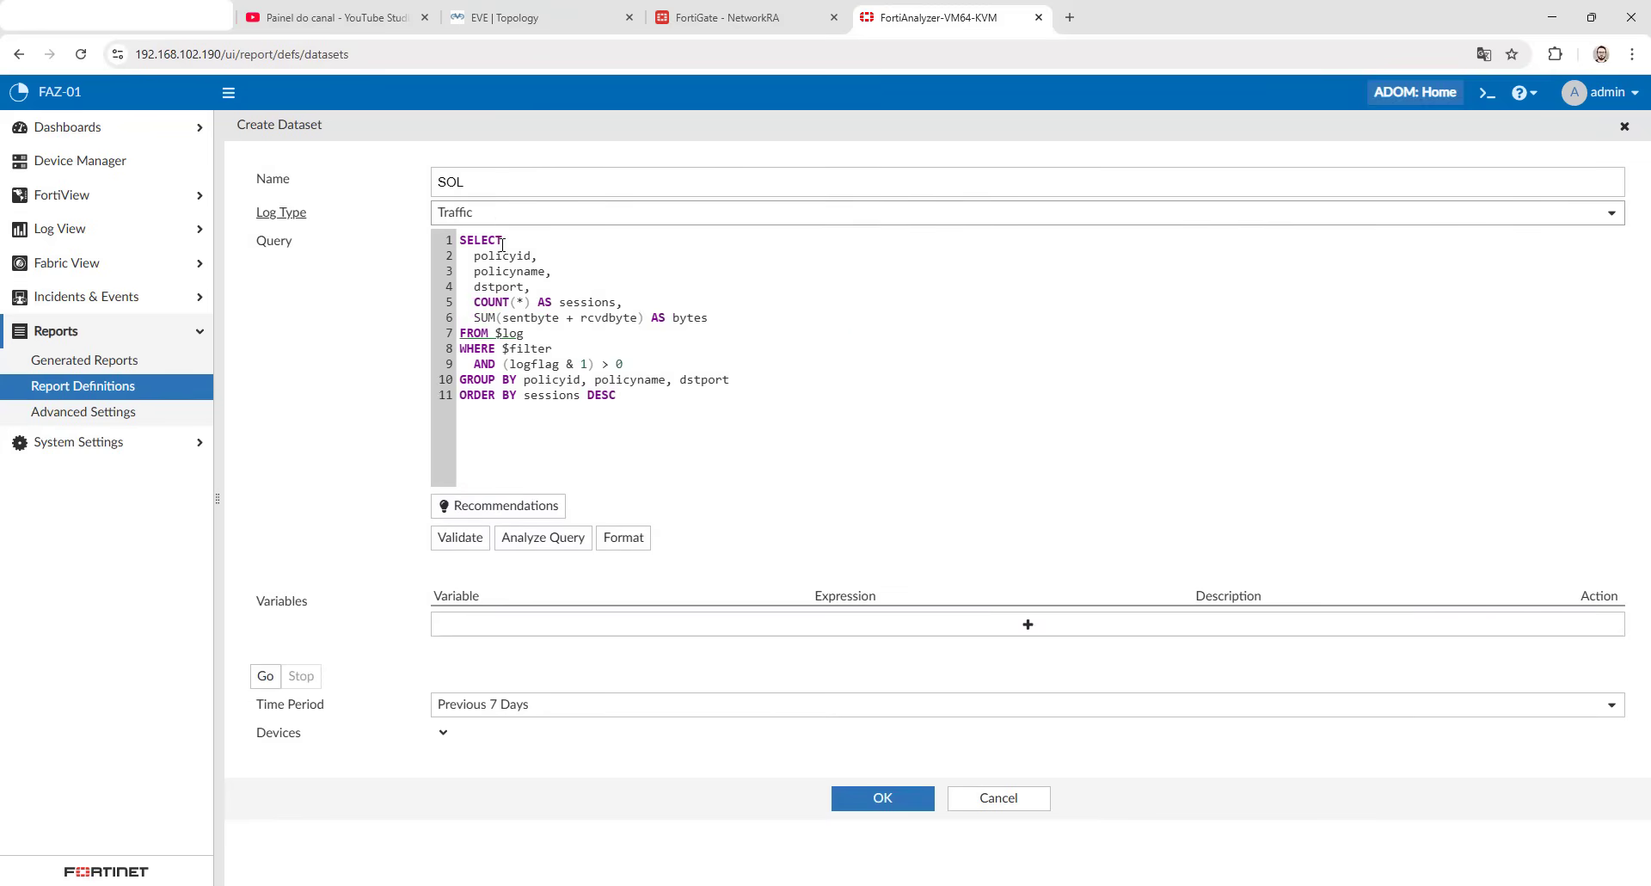
# - Remove policyname from the query's SELECT list and GROUP BY clause, and validate the query
pyautogui.doubleClick(521, 270)
pyautogui.tripleClick(521, 271)
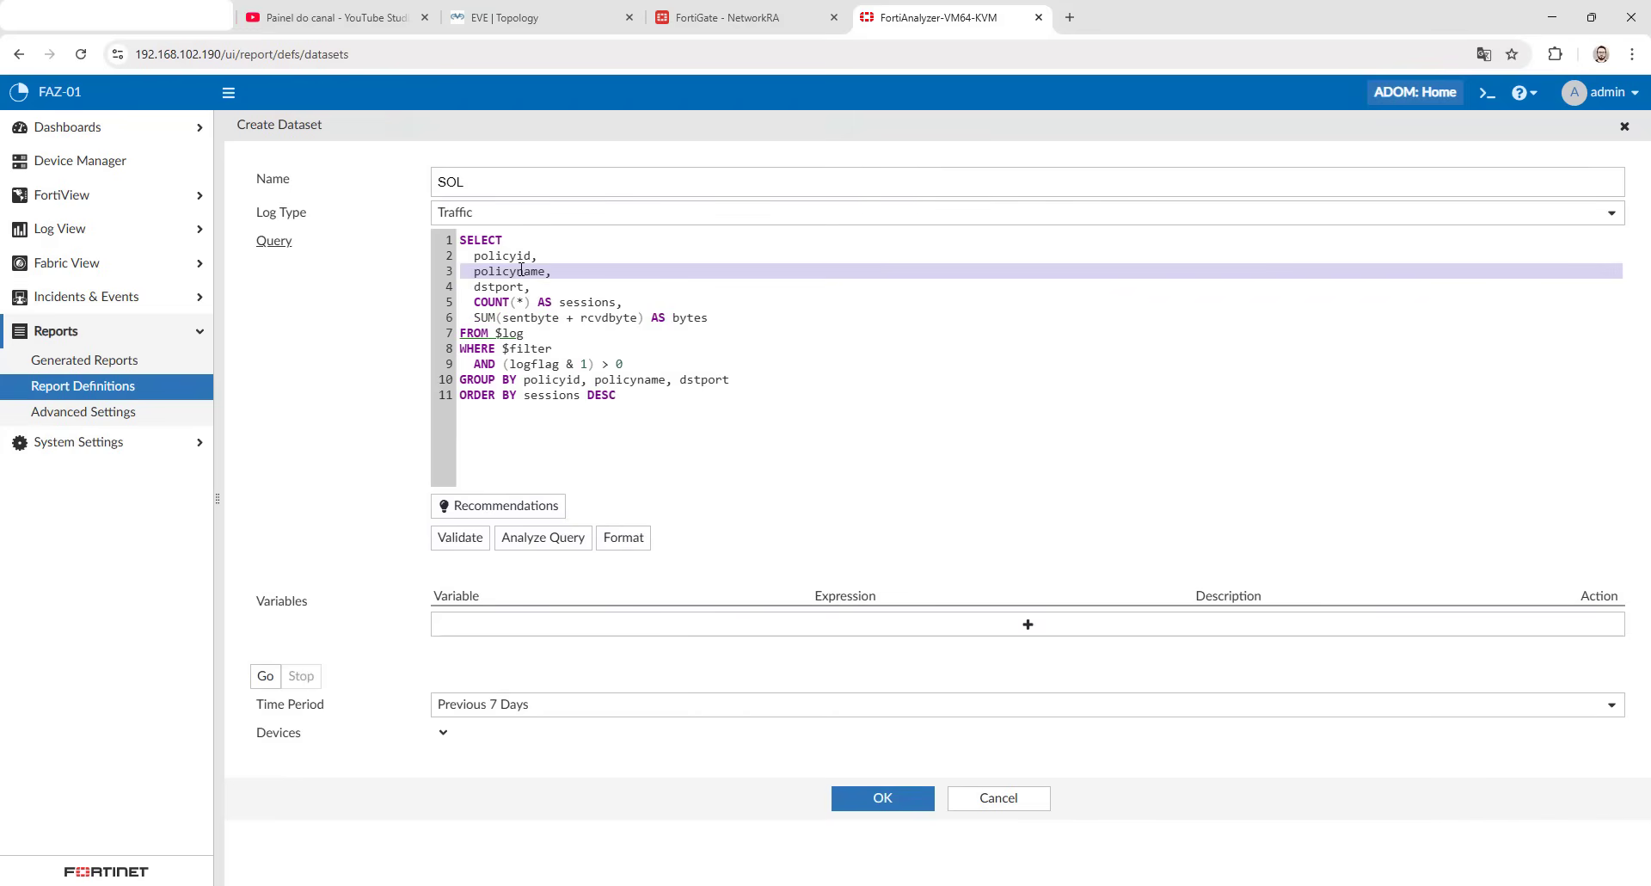
pyautogui.press('BackSpace')
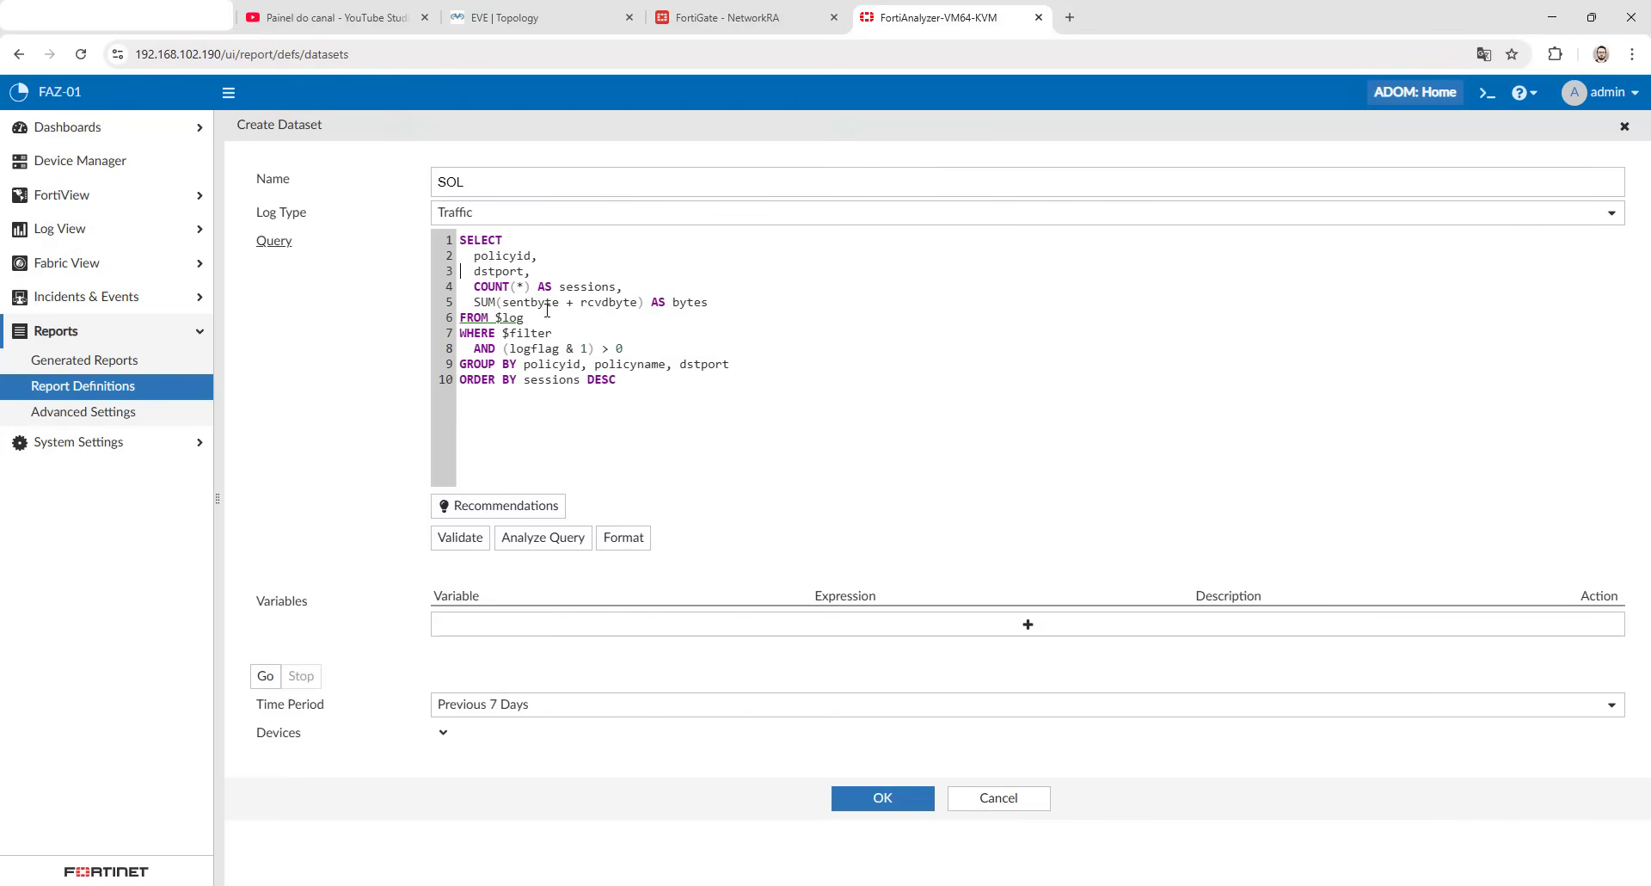
pyautogui.doubleClick(622, 366)
pyautogui.press('BackSpace')
pyautogui.press('Delete')
pyautogui.press('Delete')
pyautogui.click(475, 537)
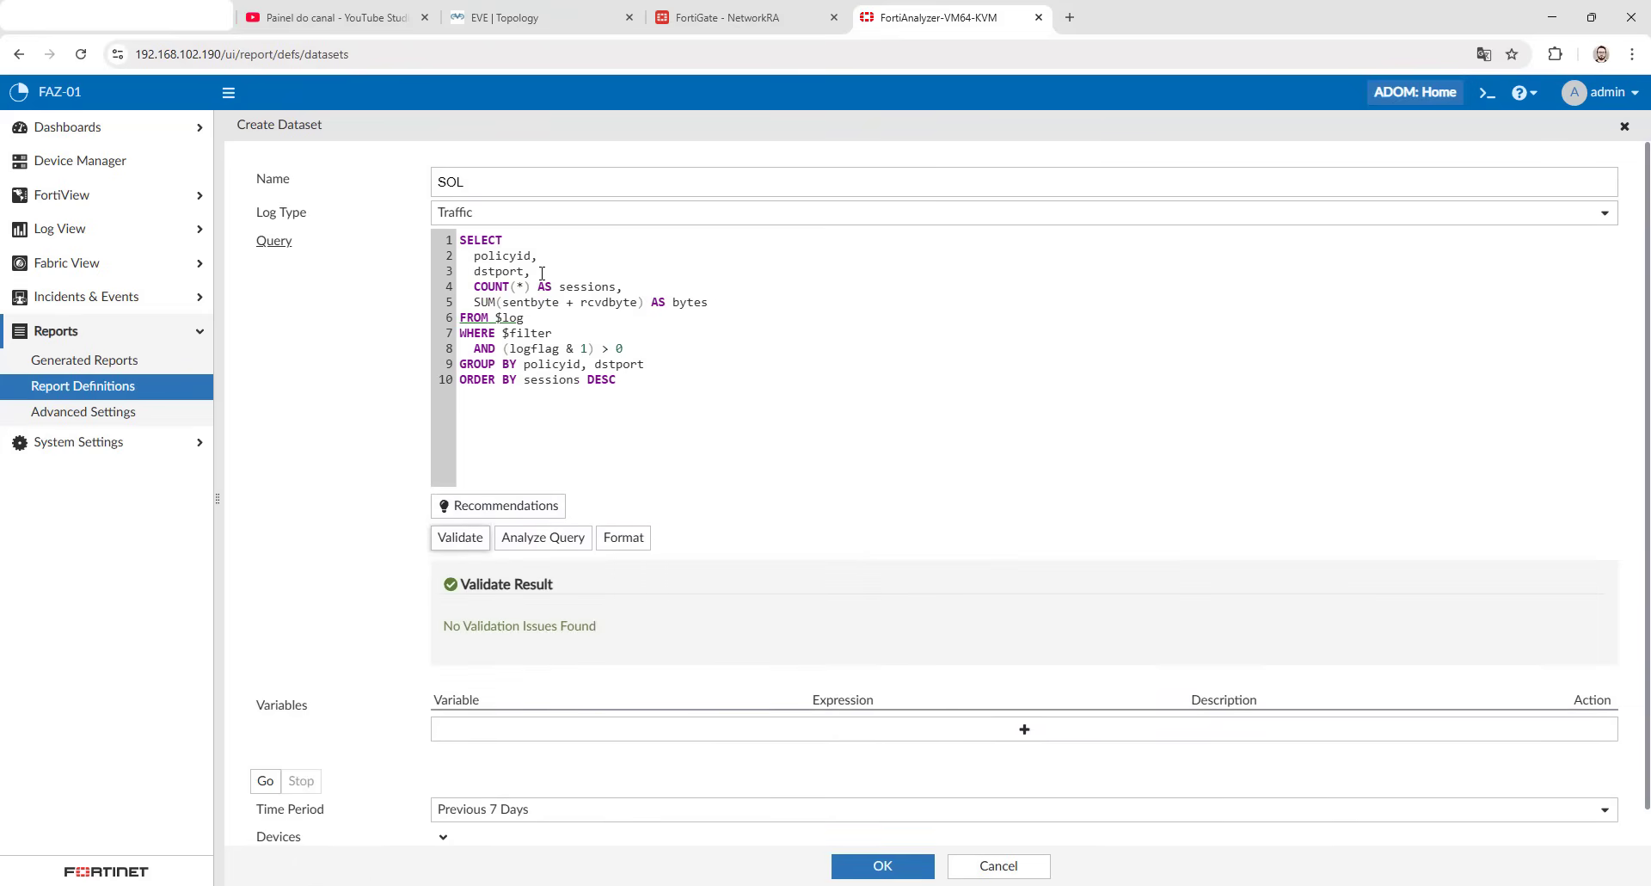
pyautogui.press('Return')
pyautogui.hotkey('ctrl', 'space')
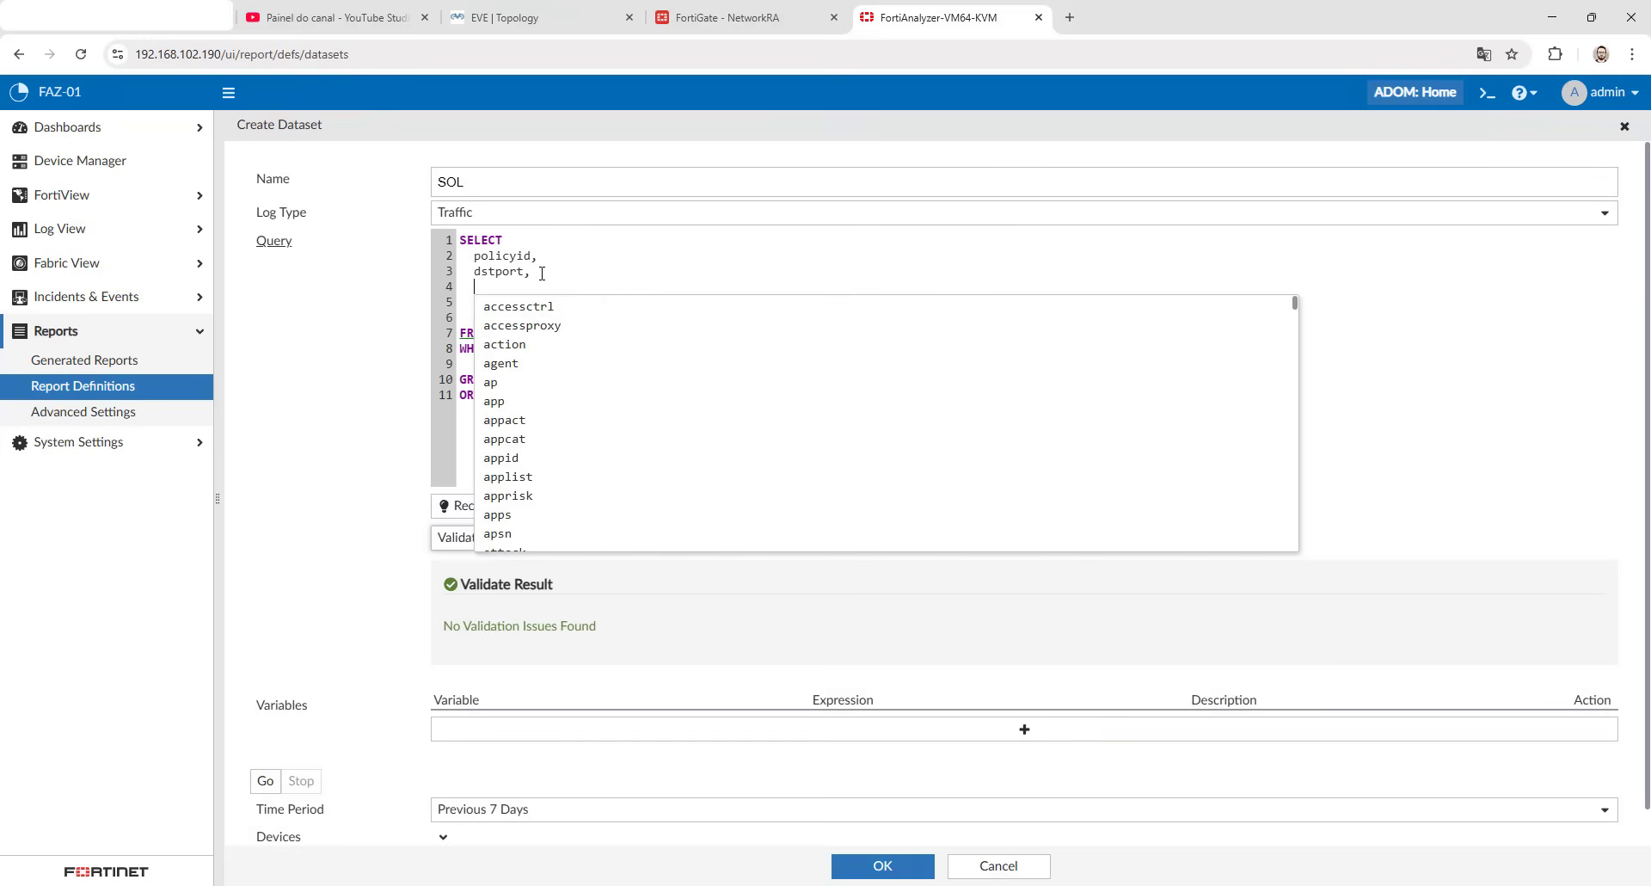
pyautogui.write('protocol')
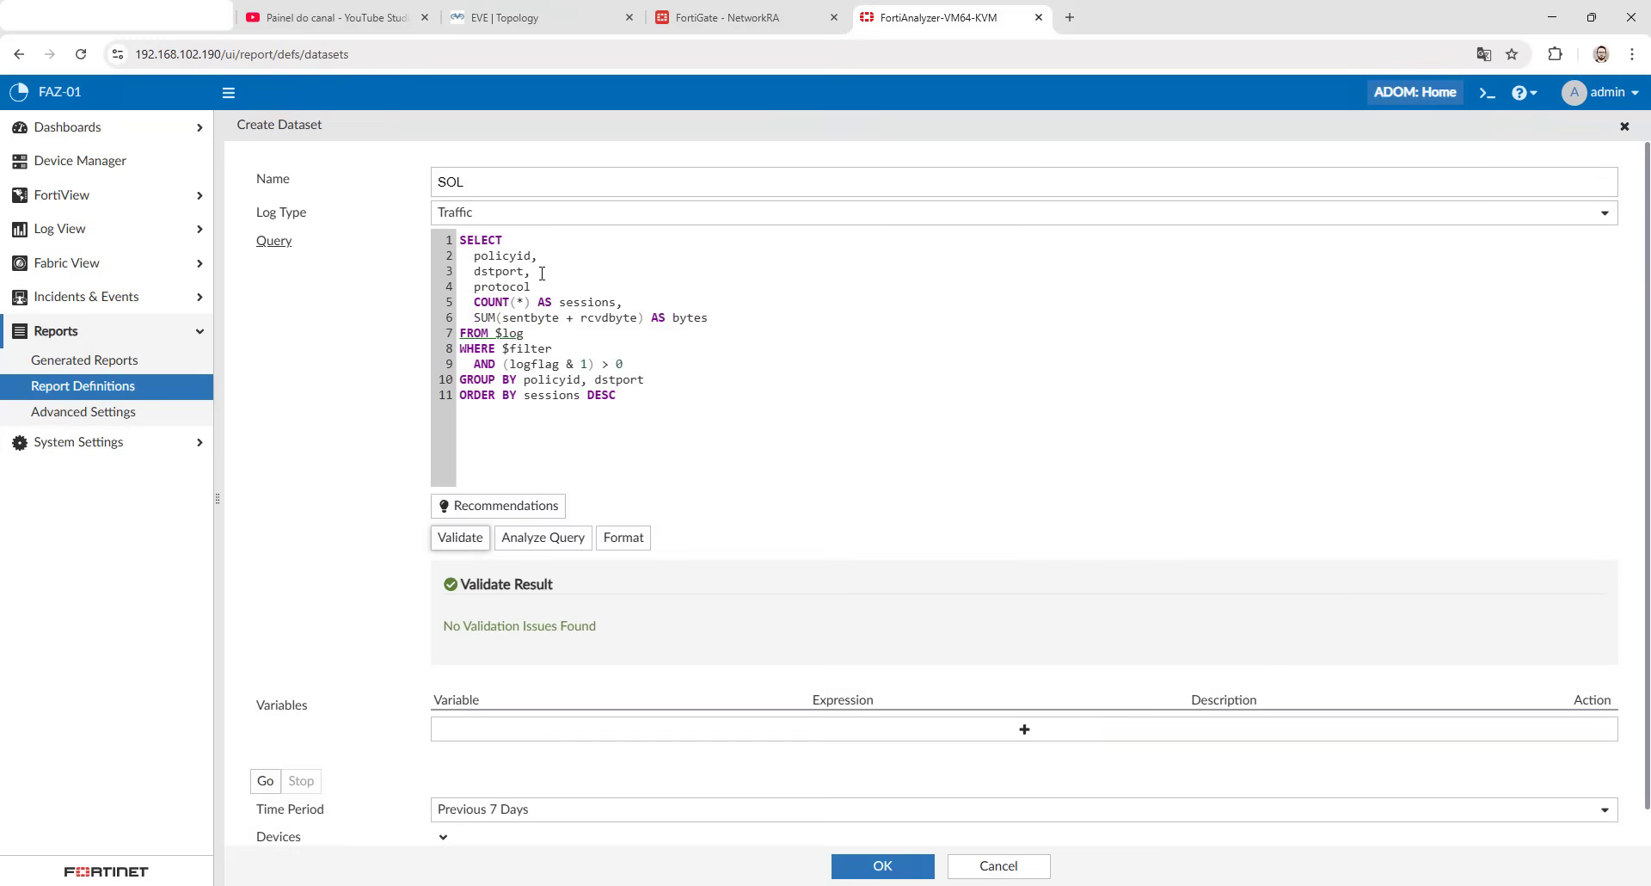
pyautogui.hotkey('ctrl', 'z')
pyautogui.hotkey('ctrl', 'z')
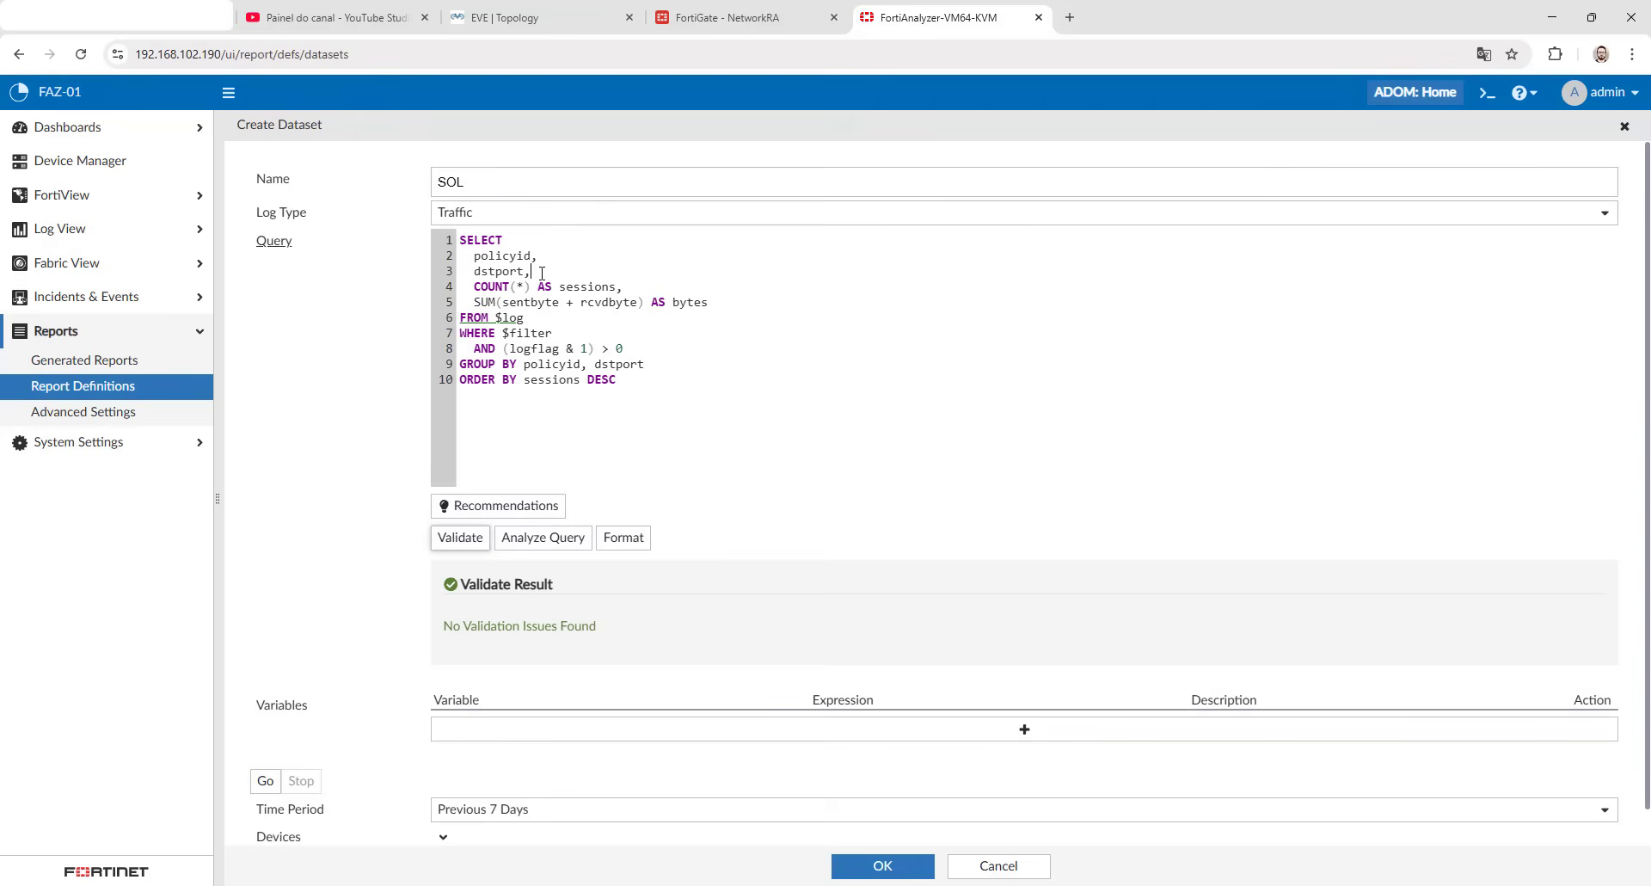
# - Add protocol after dstport in both the SELECT list and the GROUP BY clause, and validate the query
pyautogui.press('Return')
pyautogui.write('rptoco')
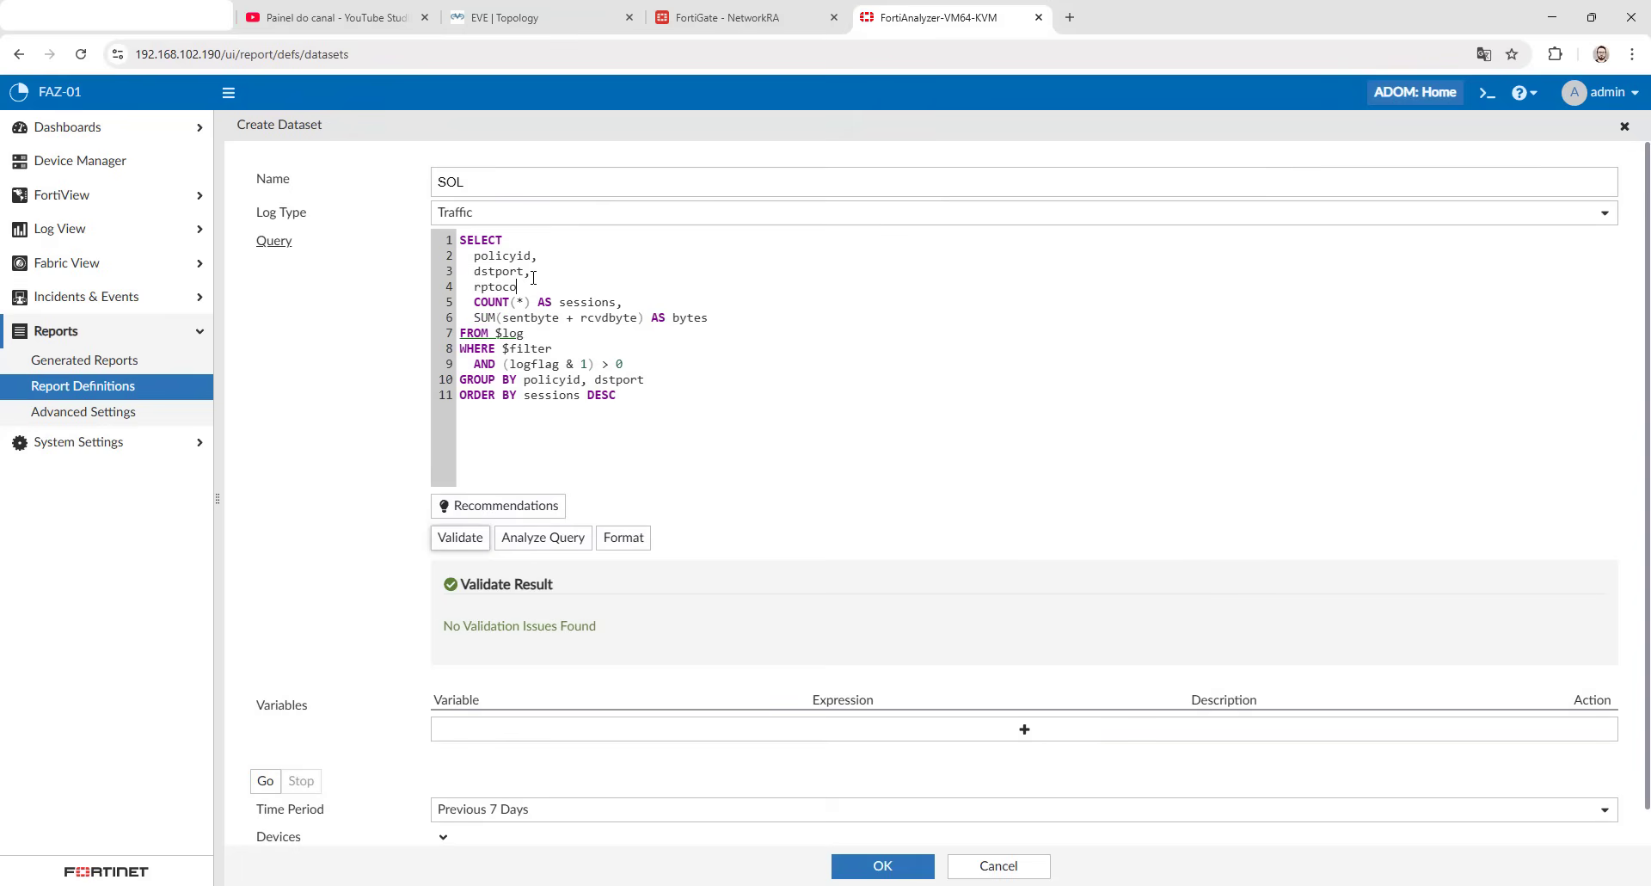
pyautogui.press('BackSpace')
pyautogui.press('BackSpace')
pyautogui.press('BackSpace')
pyautogui.press('BackSpace')
pyautogui.write('protocol,protocol')
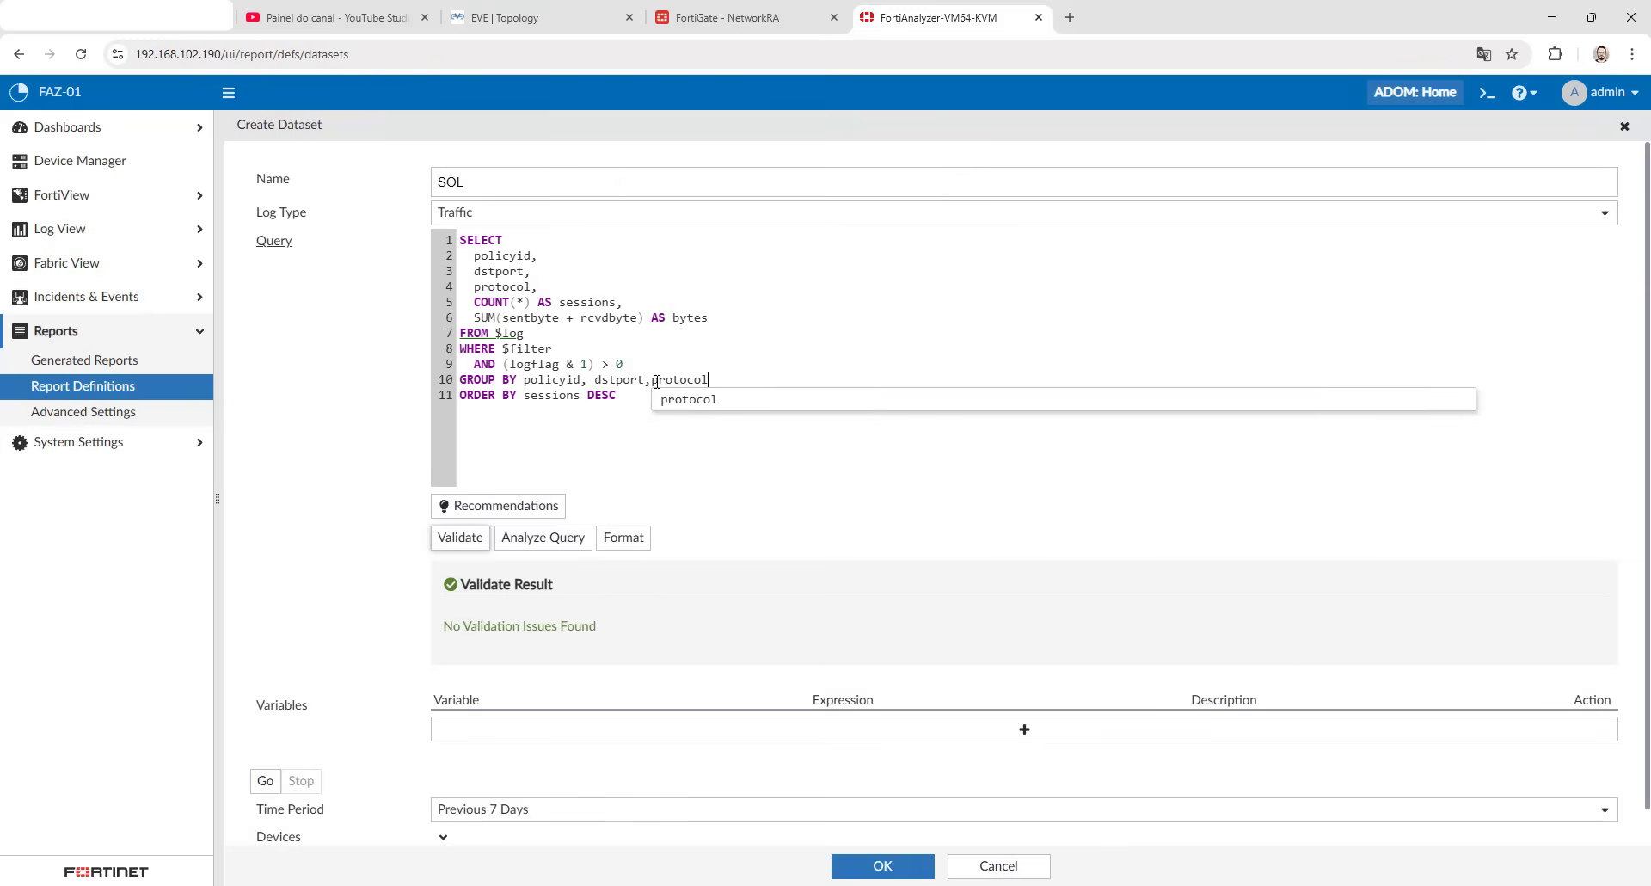
pyautogui.click(645, 384)
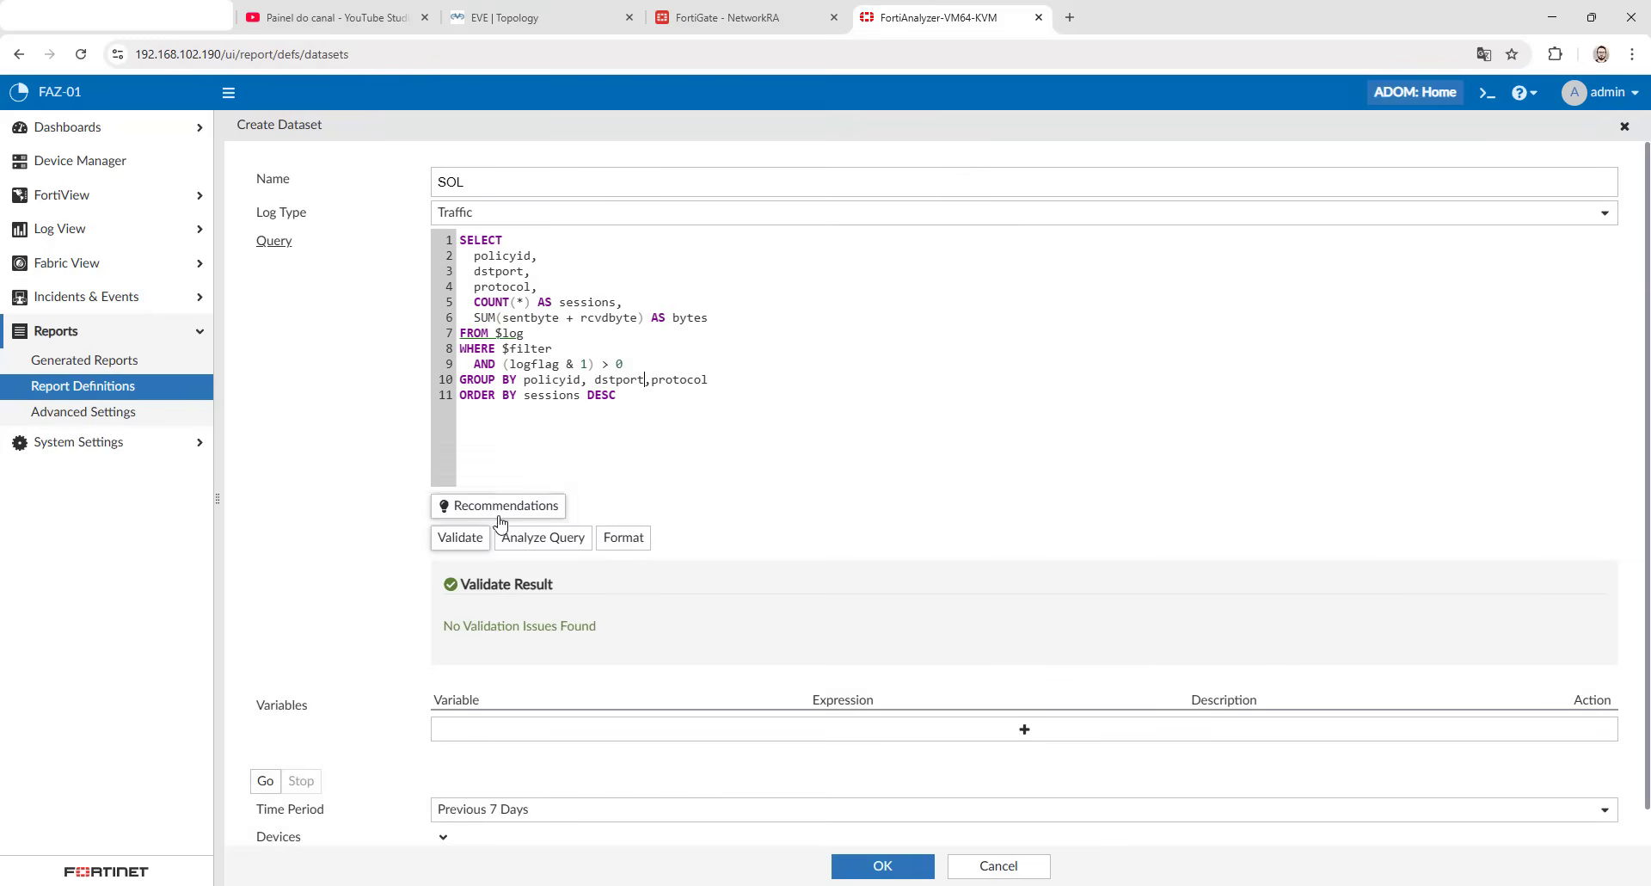
pyautogui.click(464, 537)
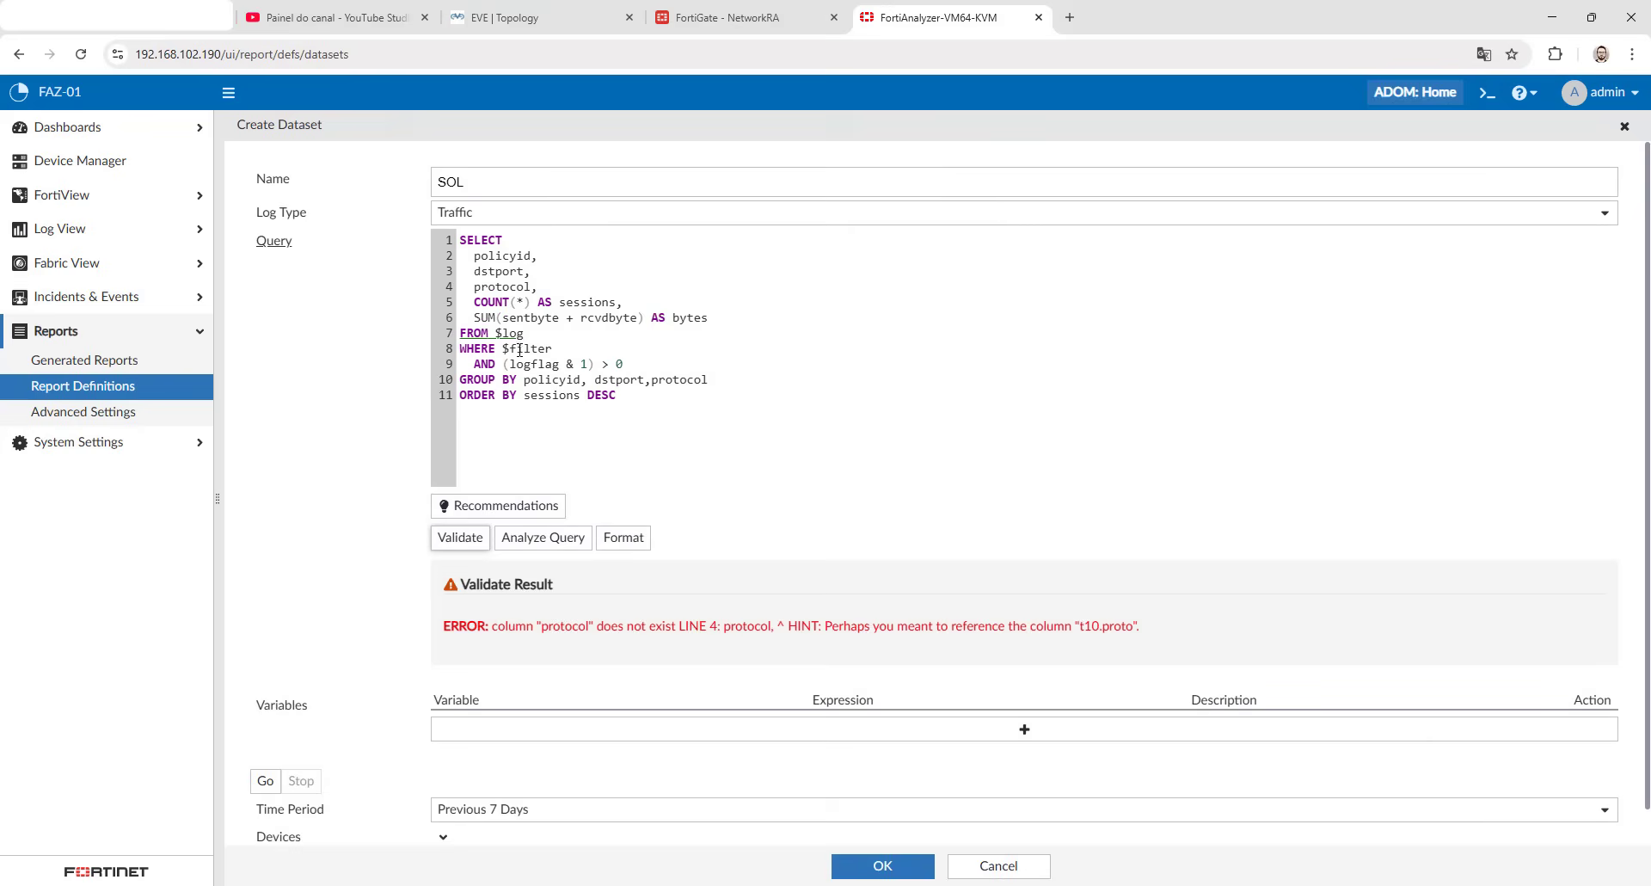
# - Replace protocol with t10.proto in the SELECT list, as the validation hint suggests, and validate the query again
pyautogui.moveTo(596, 625); pyautogui.dragTo(792, 626)
pyautogui.click(798, 621)
pyautogui.moveTo(838, 628); pyautogui.dragTo(1134, 626)
pyautogui.hotkey('ctrl', 'c')
pyautogui.click(1064, 629)
pyautogui.doubleClick(503, 288)
pyautogui.hotkey('ctrl', 'v')
pyautogui.click(465, 540)
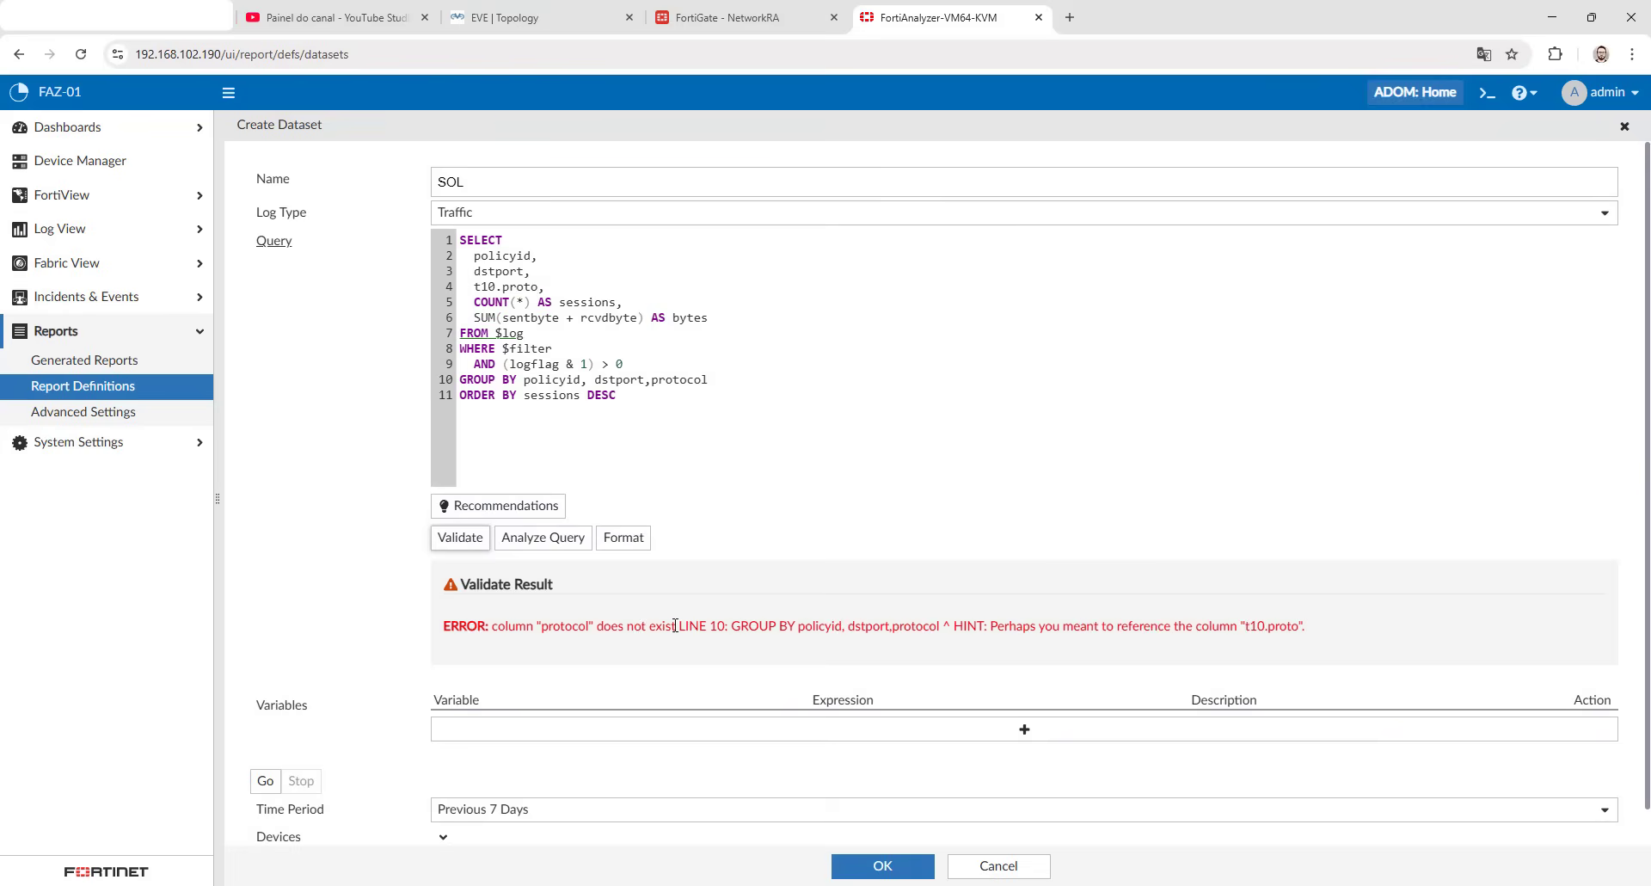
# - Replace protocol with t10.proto in the GROUP BY clause, then validate and format the query
pyautogui.moveTo(712, 626); pyautogui.dragTo(797, 626)
pyautogui.doubleClick(688, 380)
pyautogui.hotkey('ctrl', 'v')
pyautogui.click(464, 540)
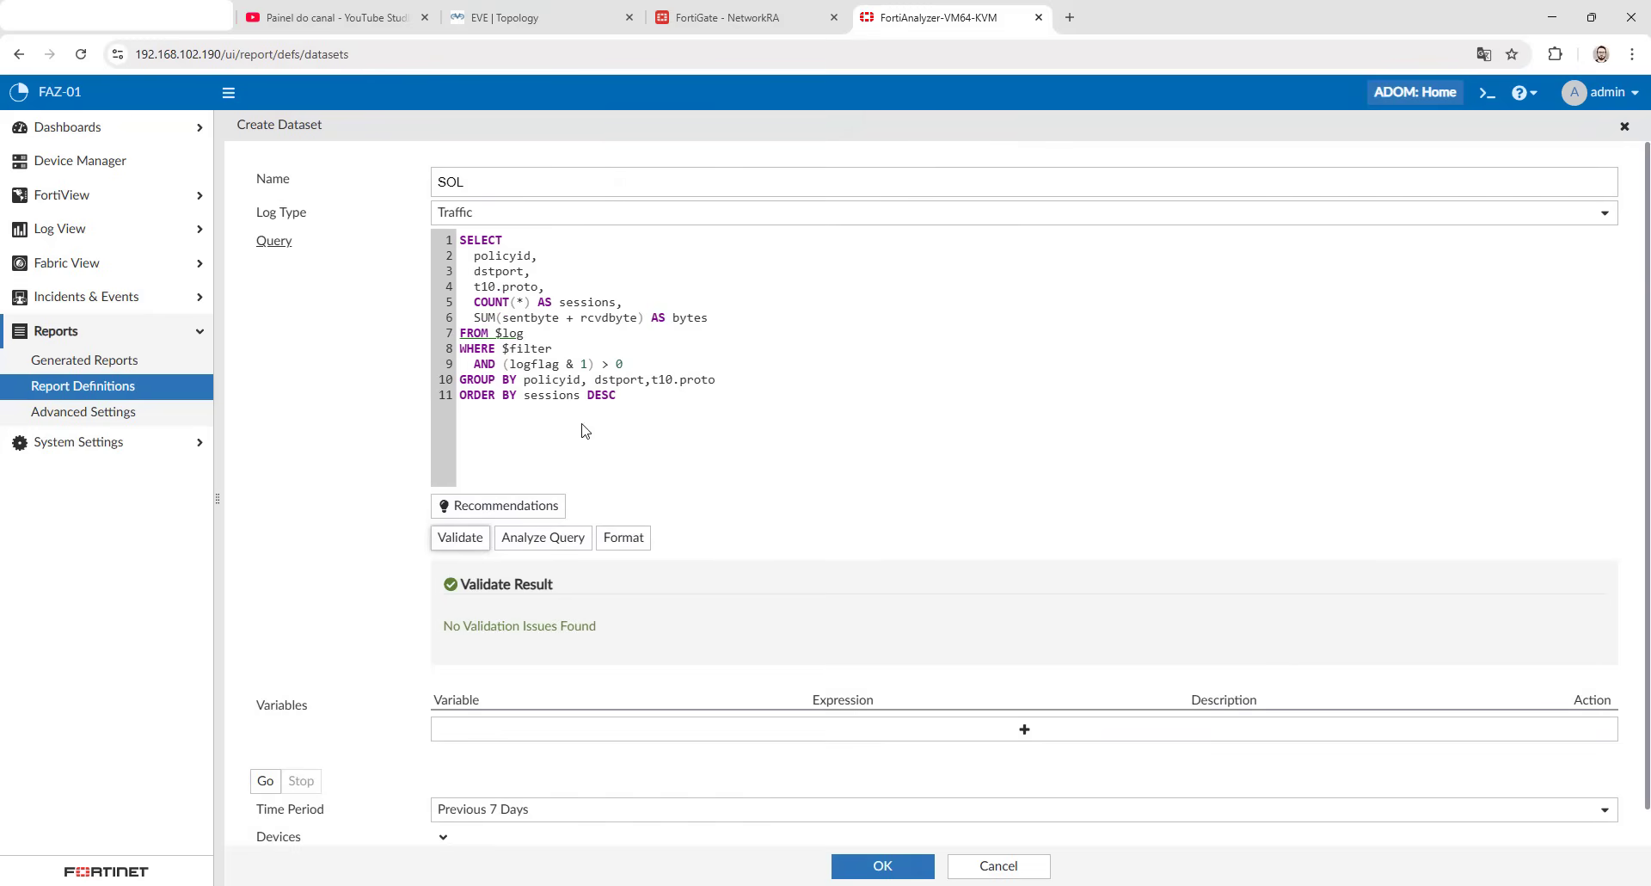
pyautogui.click(621, 537)
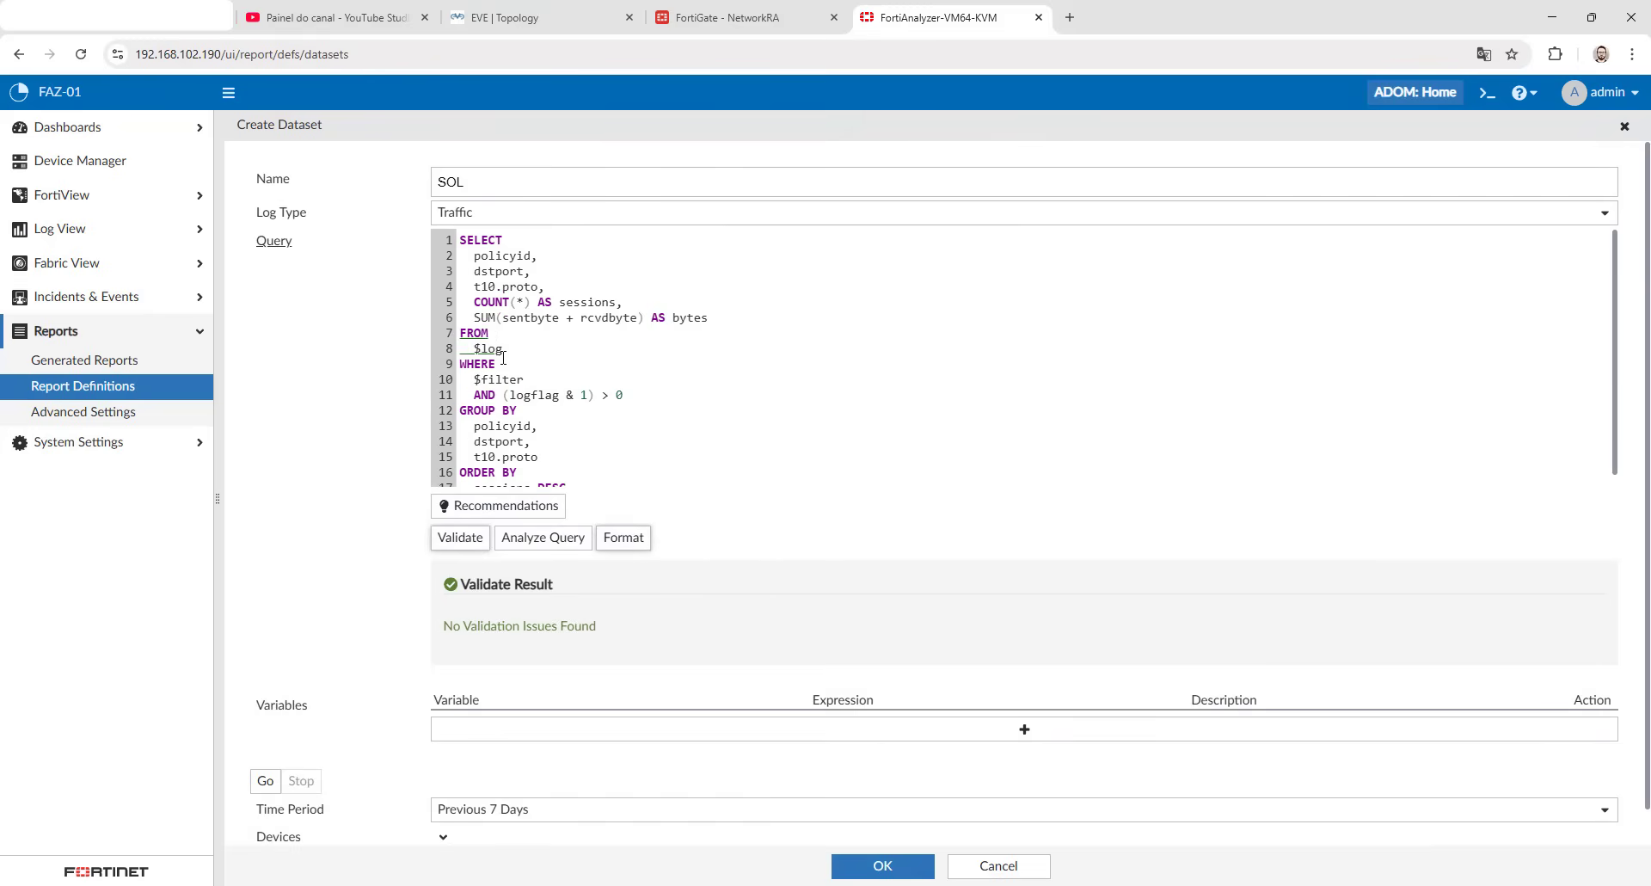
# - Set the dataset's test time period to Today and run the query
pyautogui.scroll(-2, 551, 329)
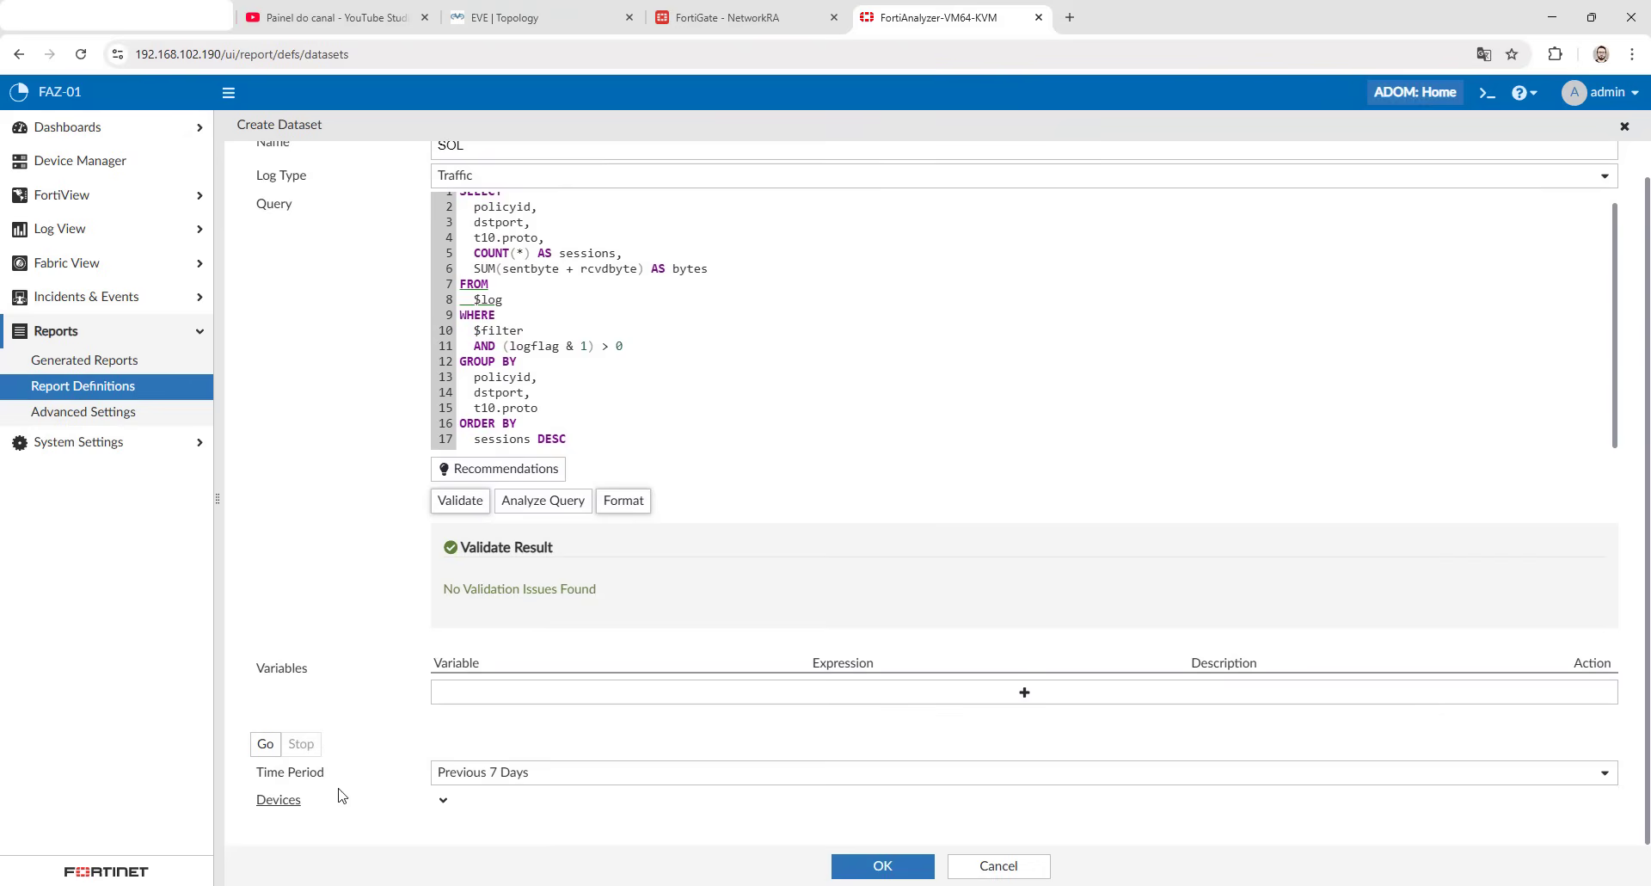
pyautogui.click(455, 773)
pyautogui.scroll(-3, 504, 650)
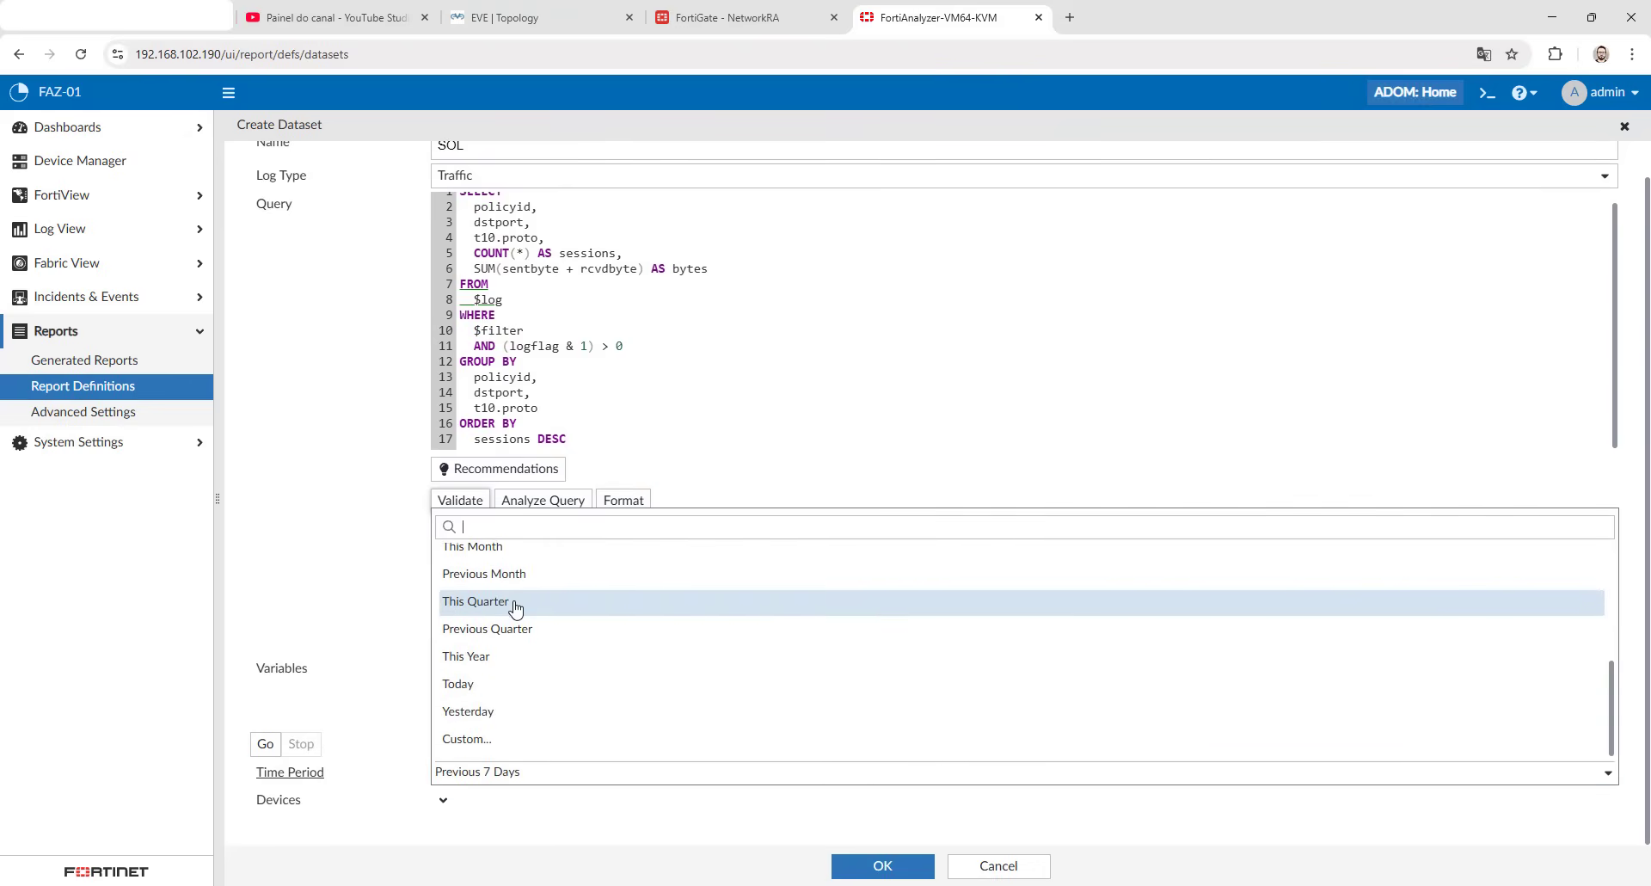
pyautogui.click(482, 694)
pyautogui.click(265, 743)
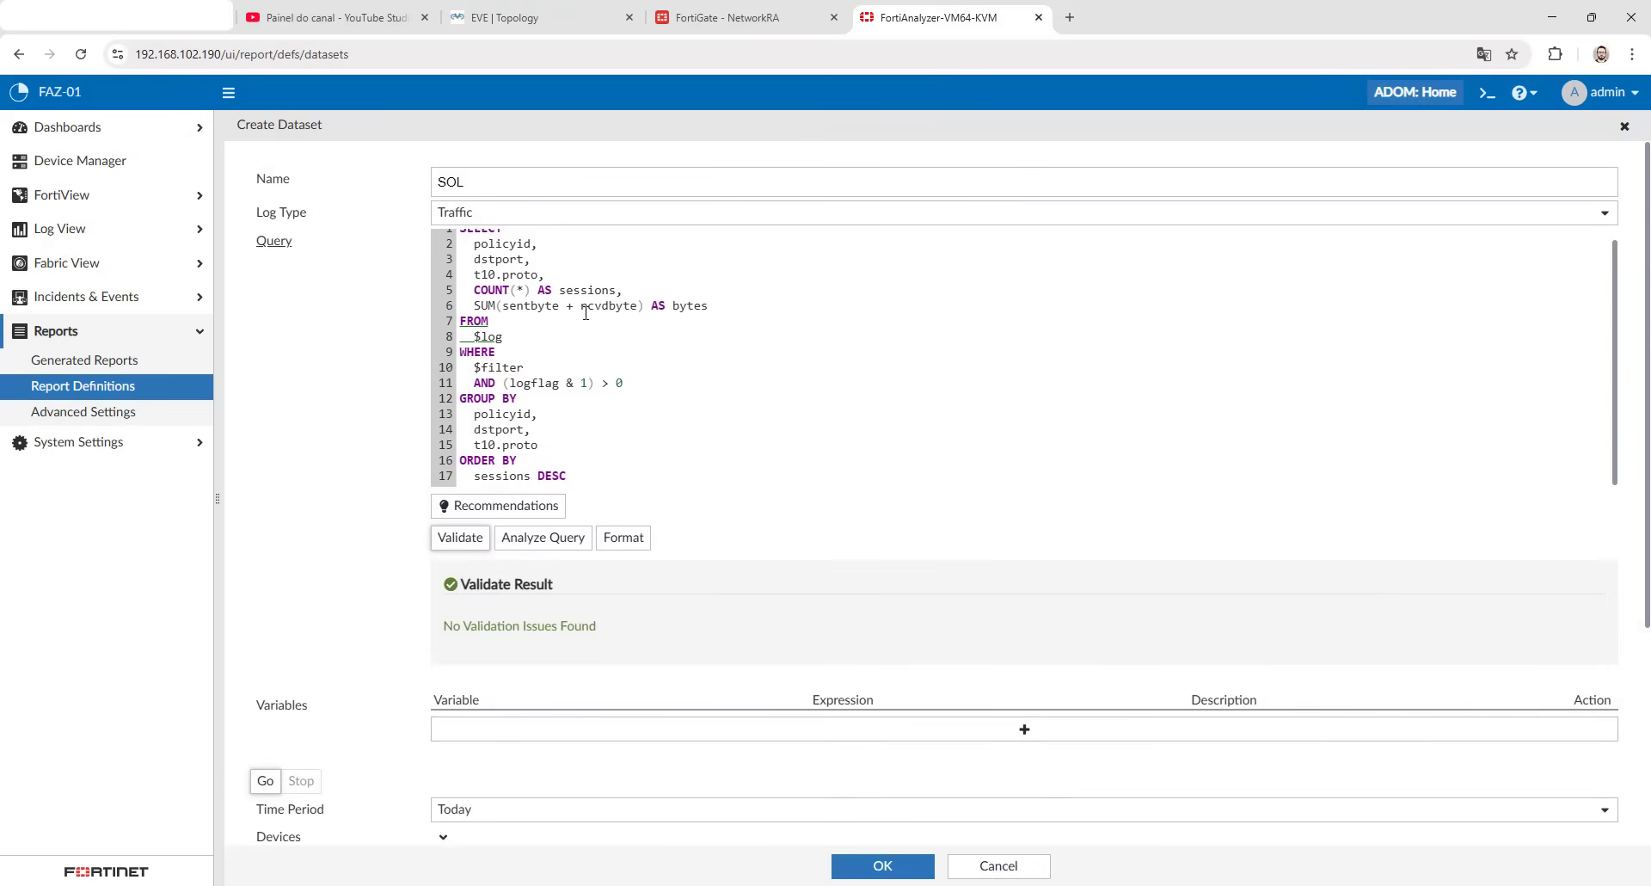
# - Examine the destination port, sessions and bytes values in the first row of the query's test results
pyautogui.scroll(-4, 350, 505)
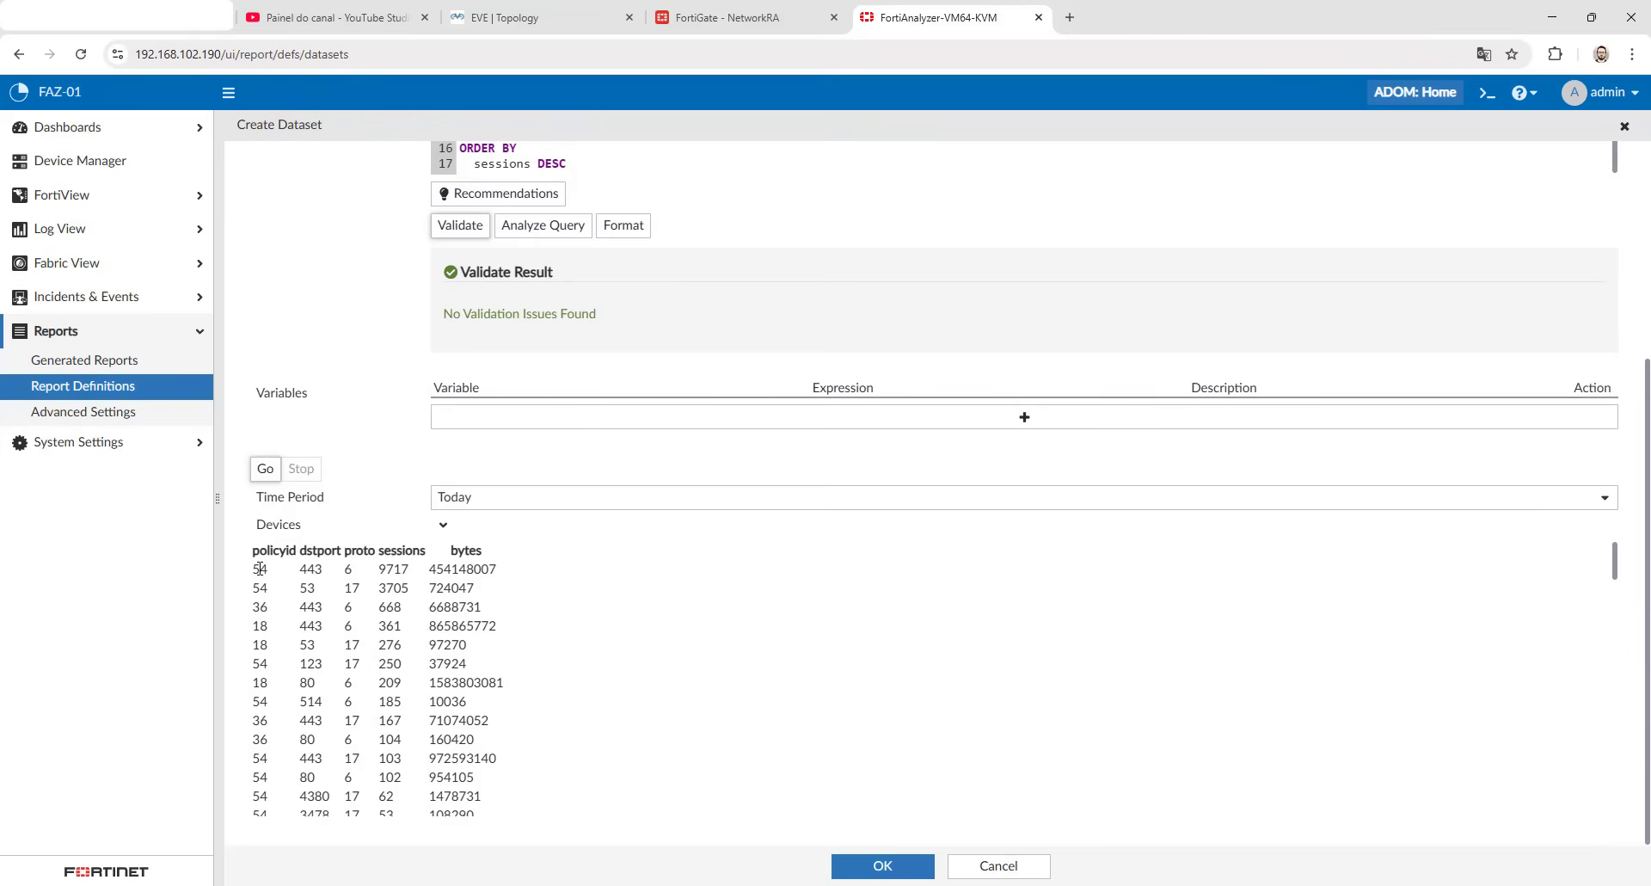
pyautogui.doubleClick(310, 568)
pyautogui.doubleClick(393, 569)
pyautogui.doubleClick(448, 569)
pyautogui.scroll(4, 436, 592)
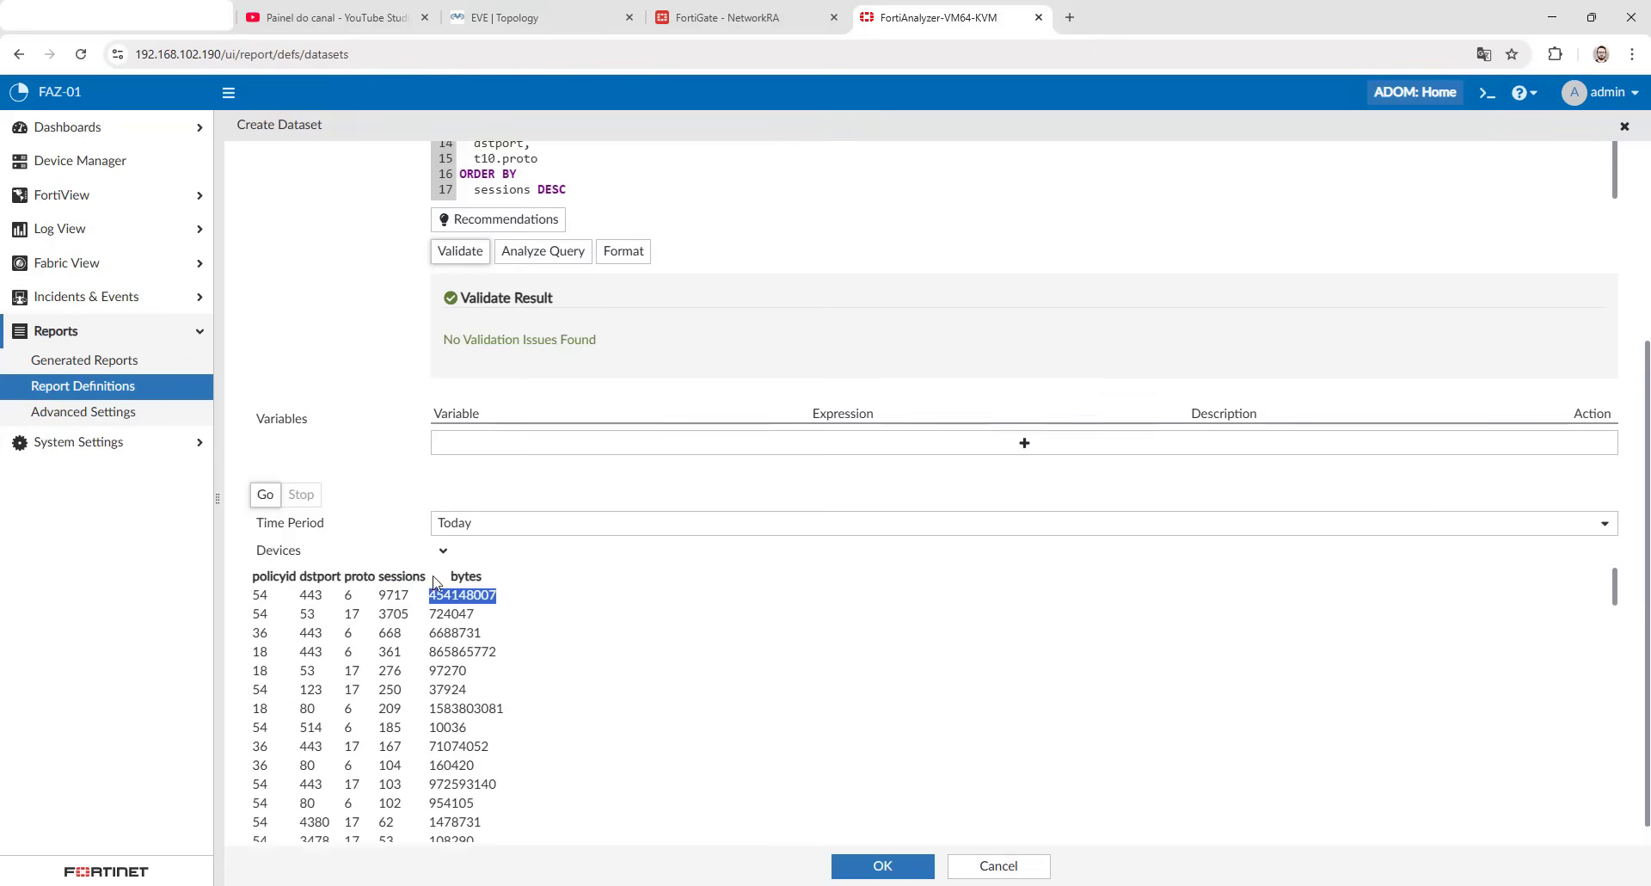
pyautogui.scroll(-4, 436, 583)
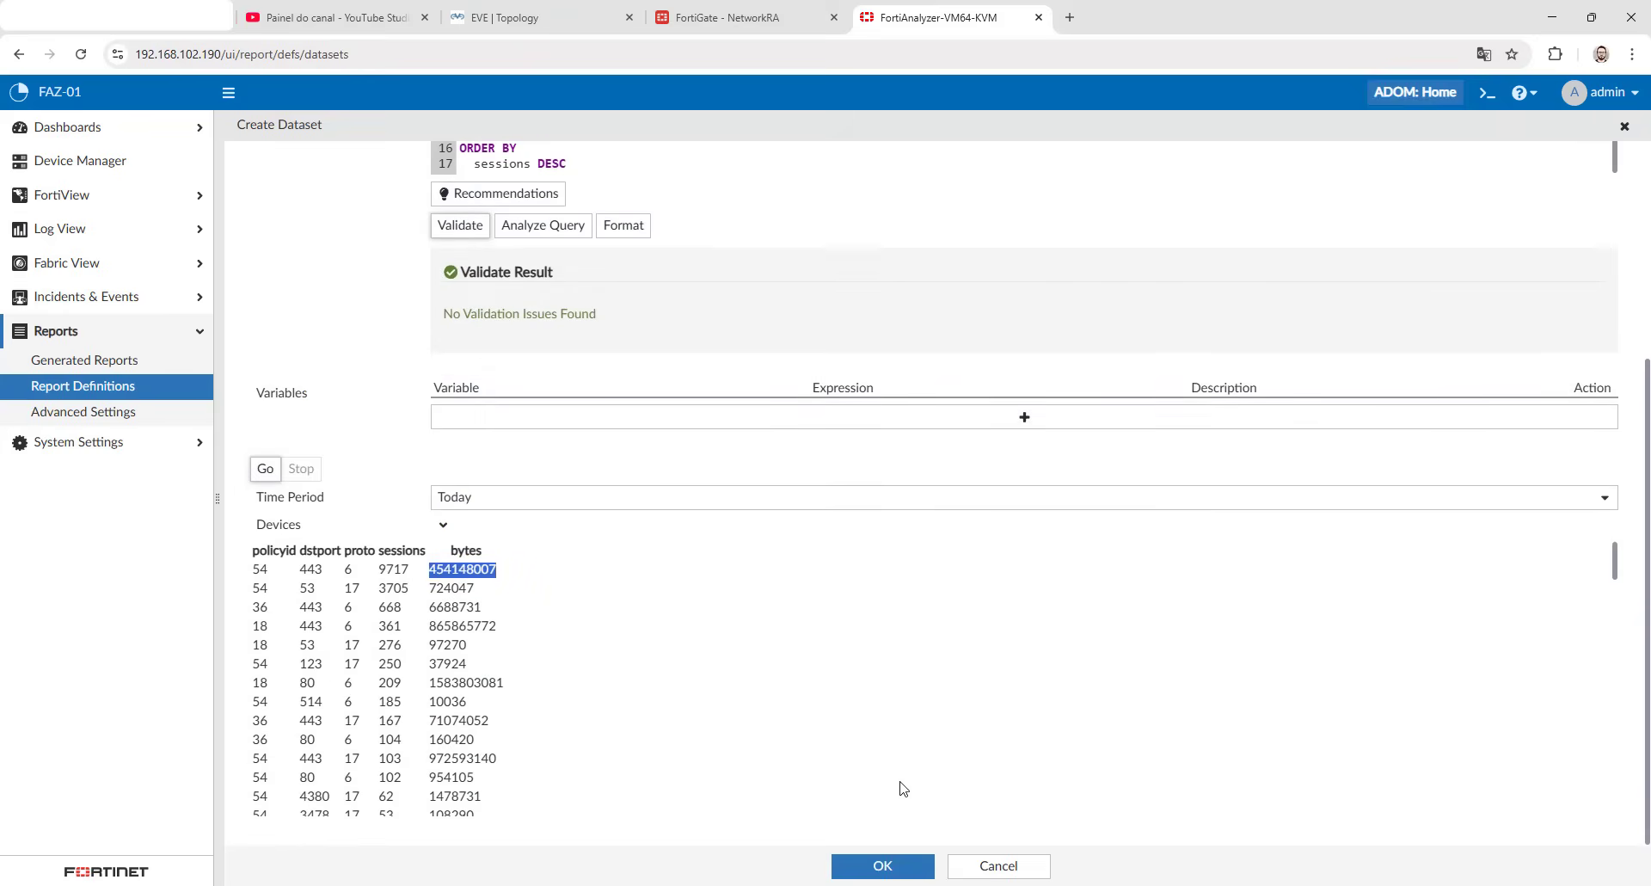
# - Rename the dataset as SOL_Datasets and save it
pyautogui.scroll(3, 723, 651)
pyautogui.scroll(2, 722, 651)
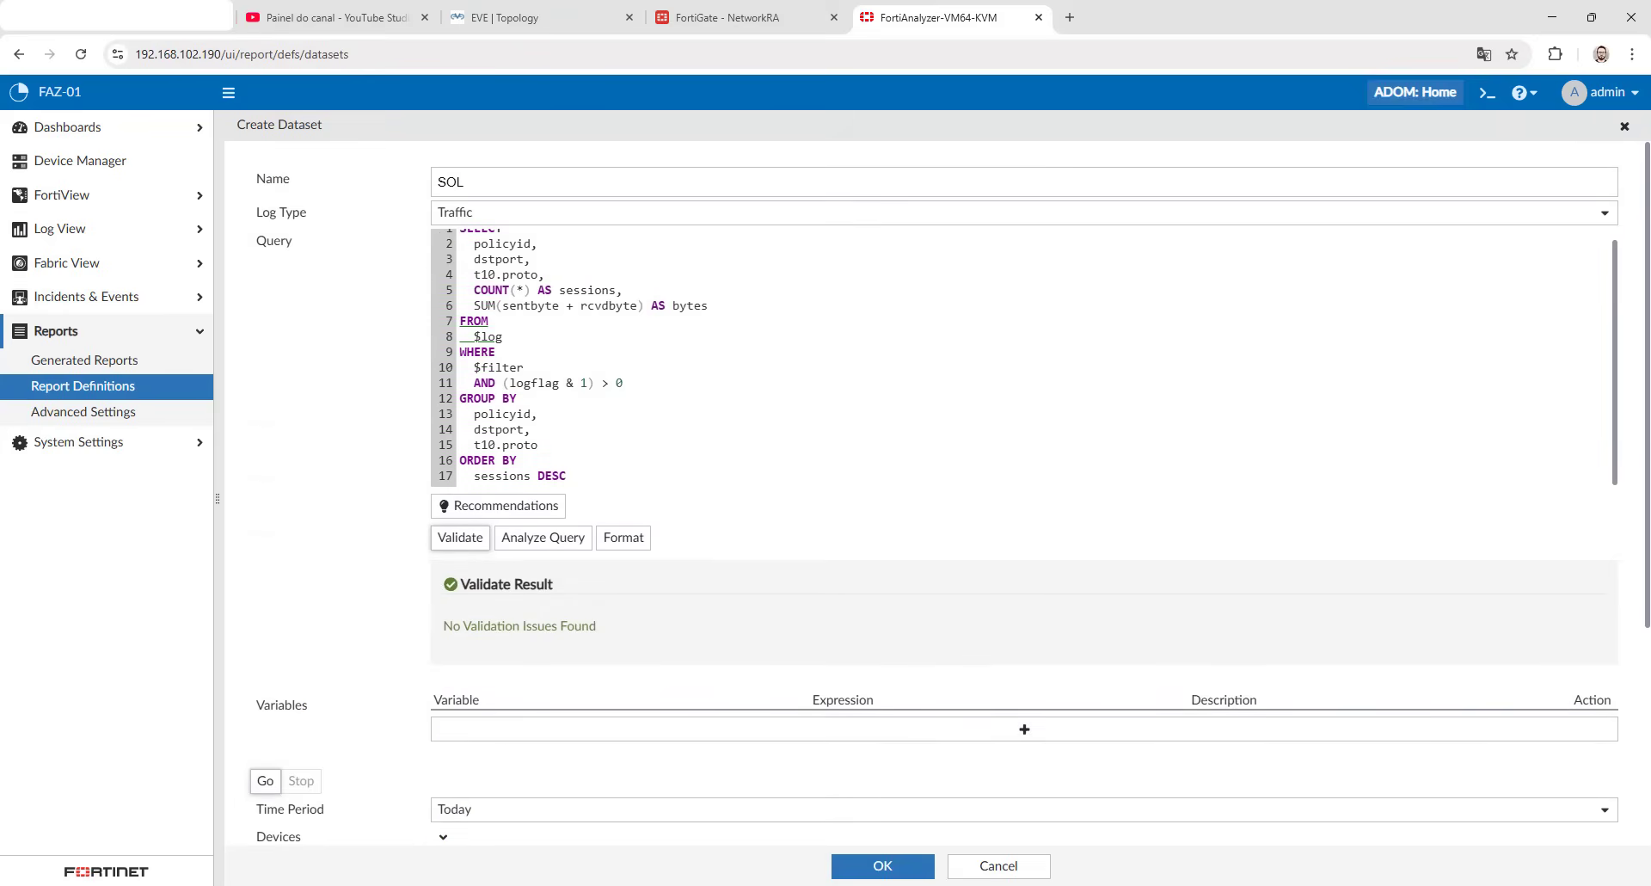
pyautogui.click(491, 179)
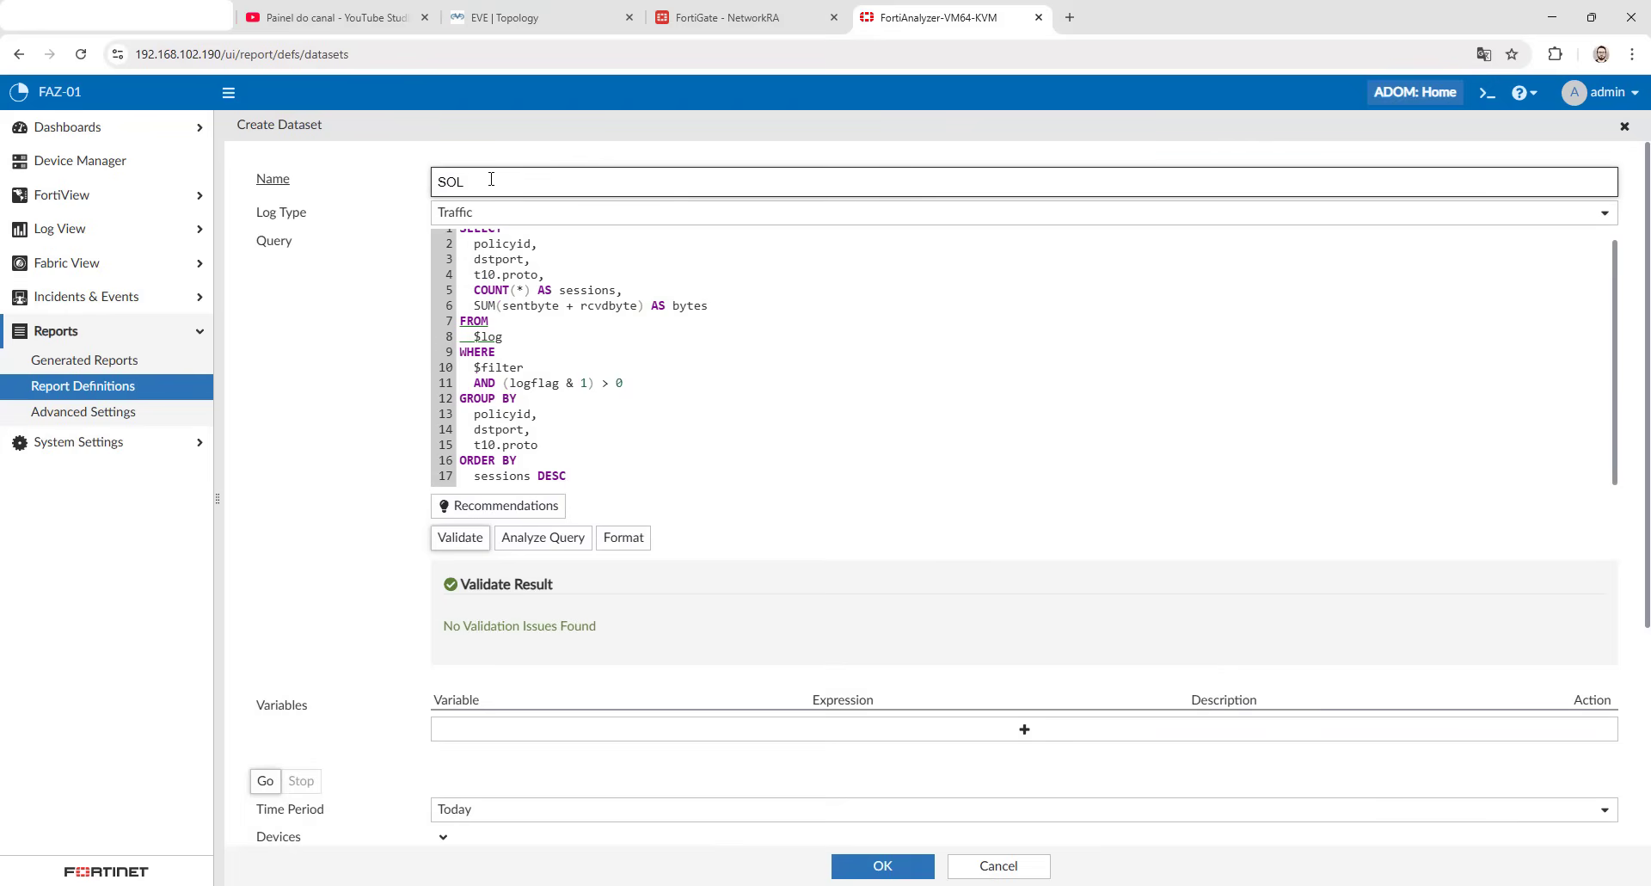
pyautogui.write('_Datasets')
pyautogui.doubleClick(554, 178)
pyautogui.click(882, 866)
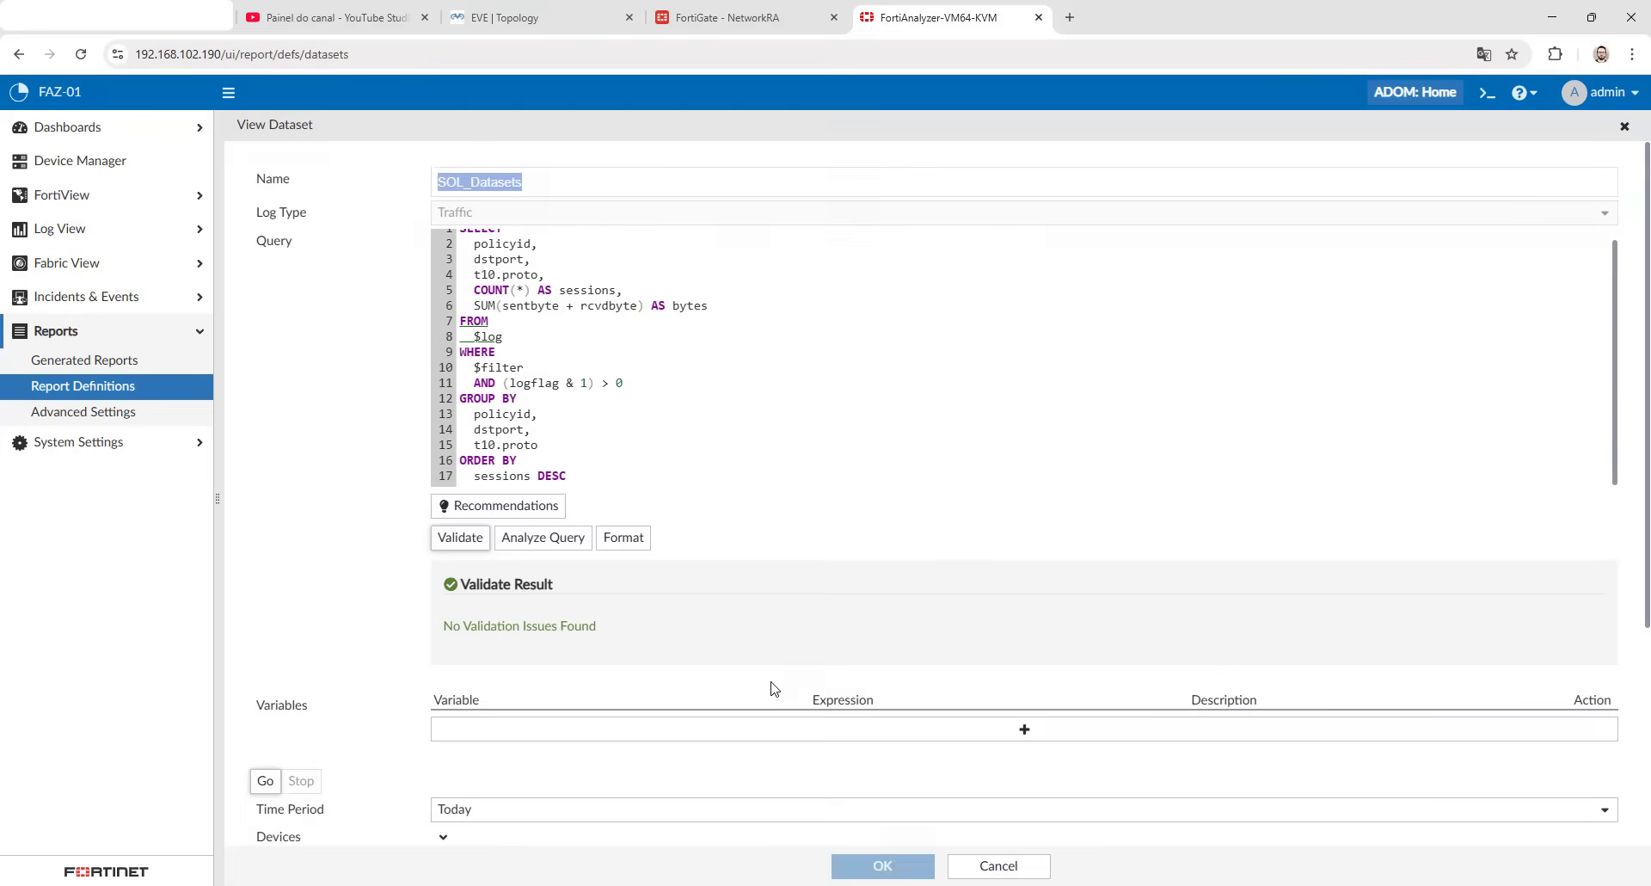
# - Search the chart library for "top 20 cat" and start a clone of the Top 20 Category and Applications by Sessions chart
pyautogui.click(422, 125)
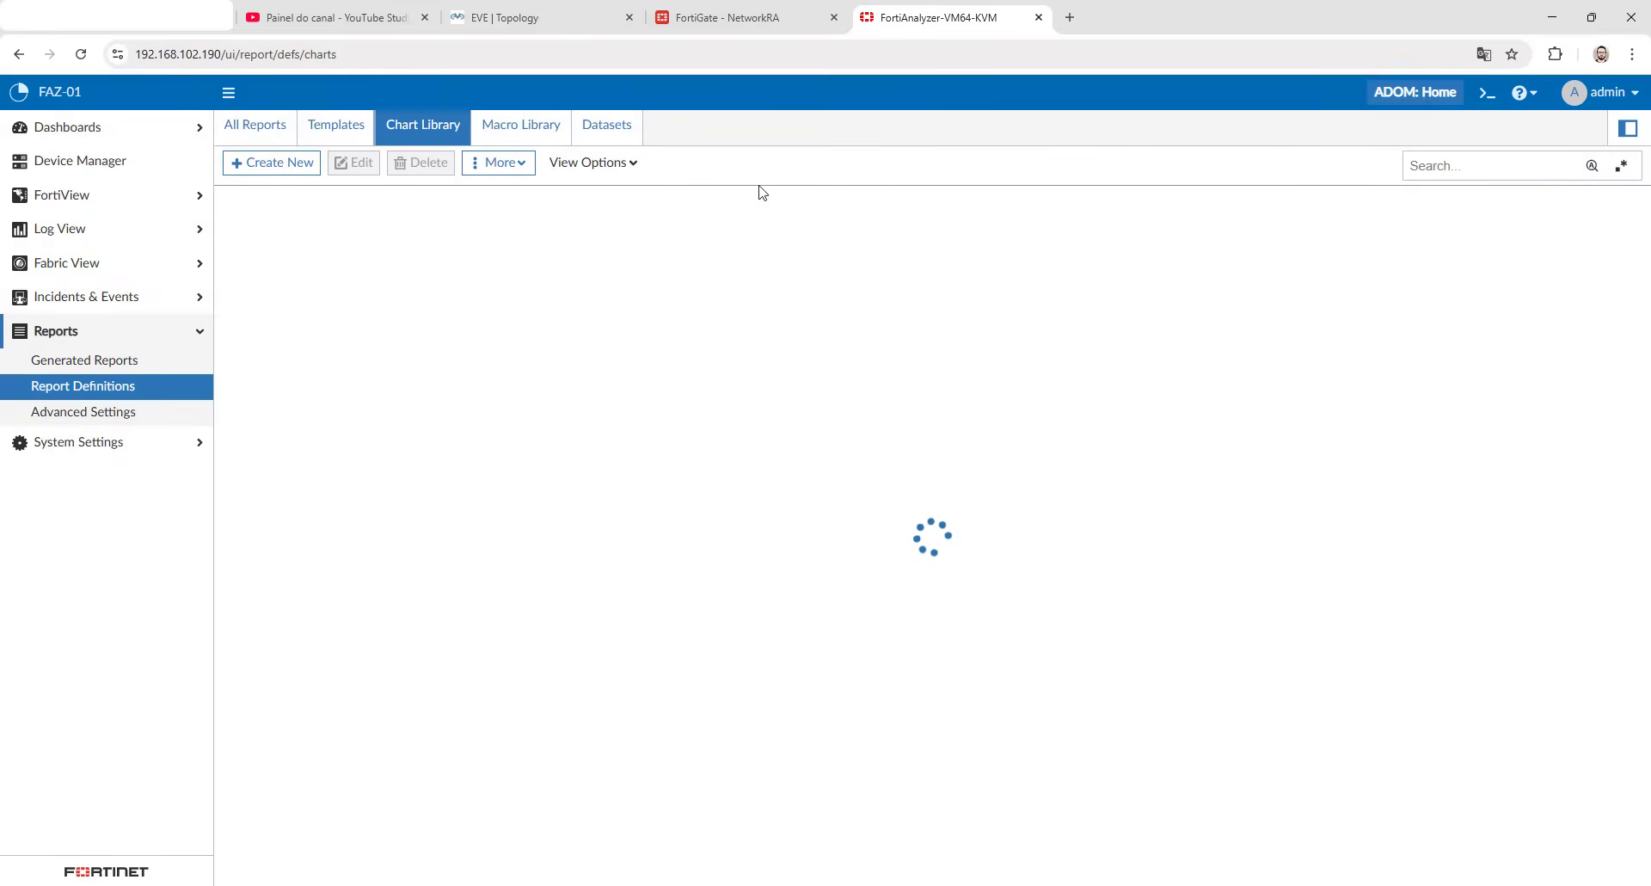
pyautogui.click(1421, 166)
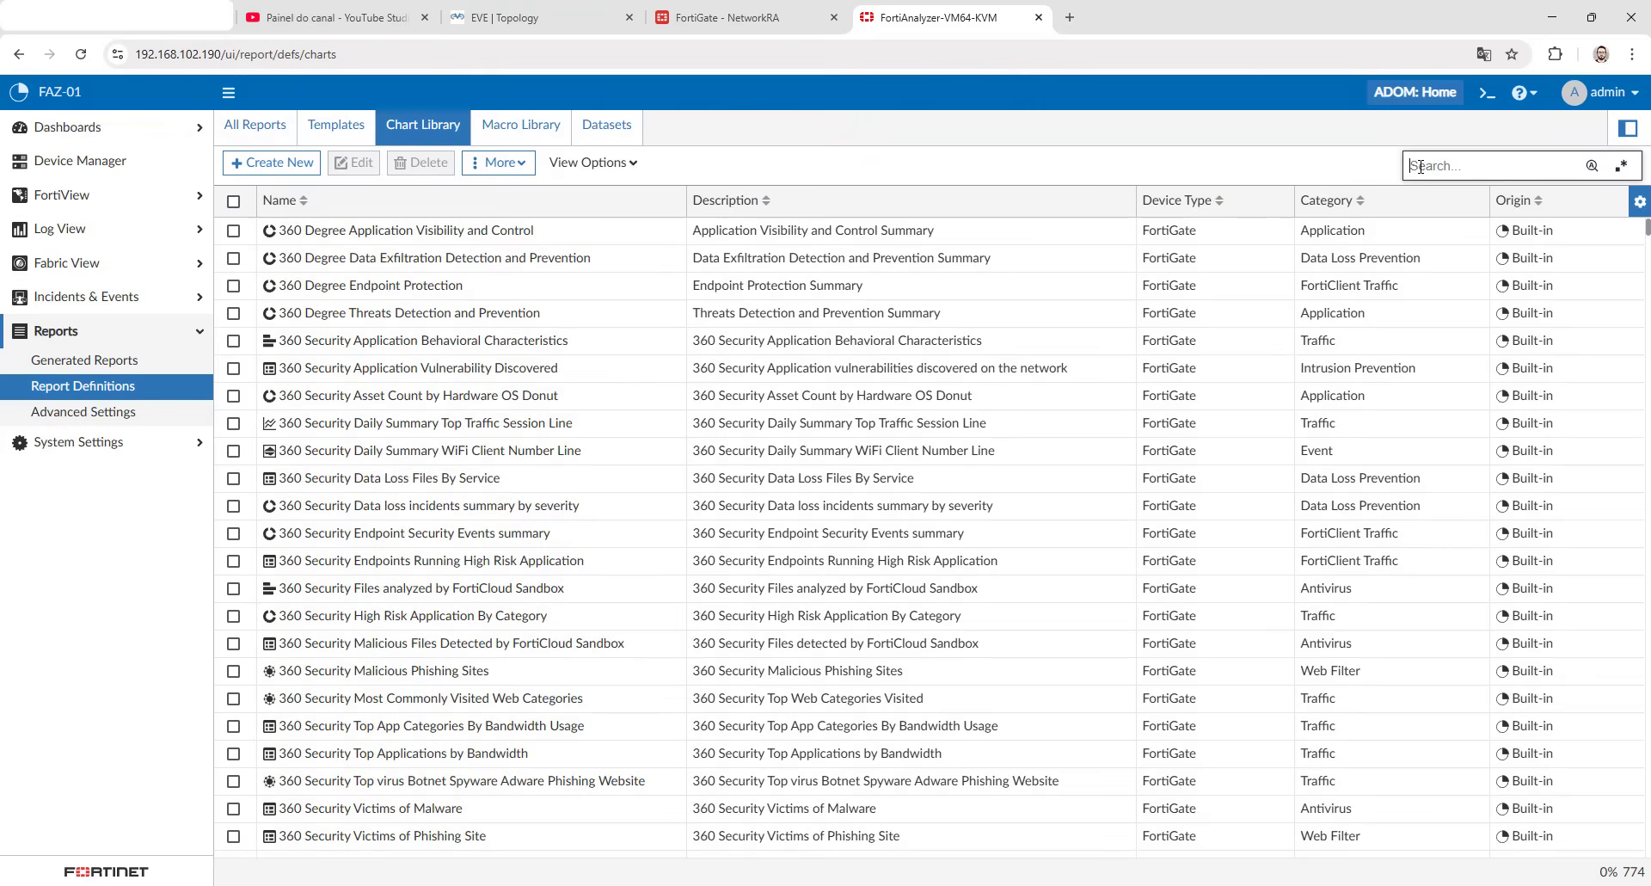
pyautogui.write('top 20 cat')
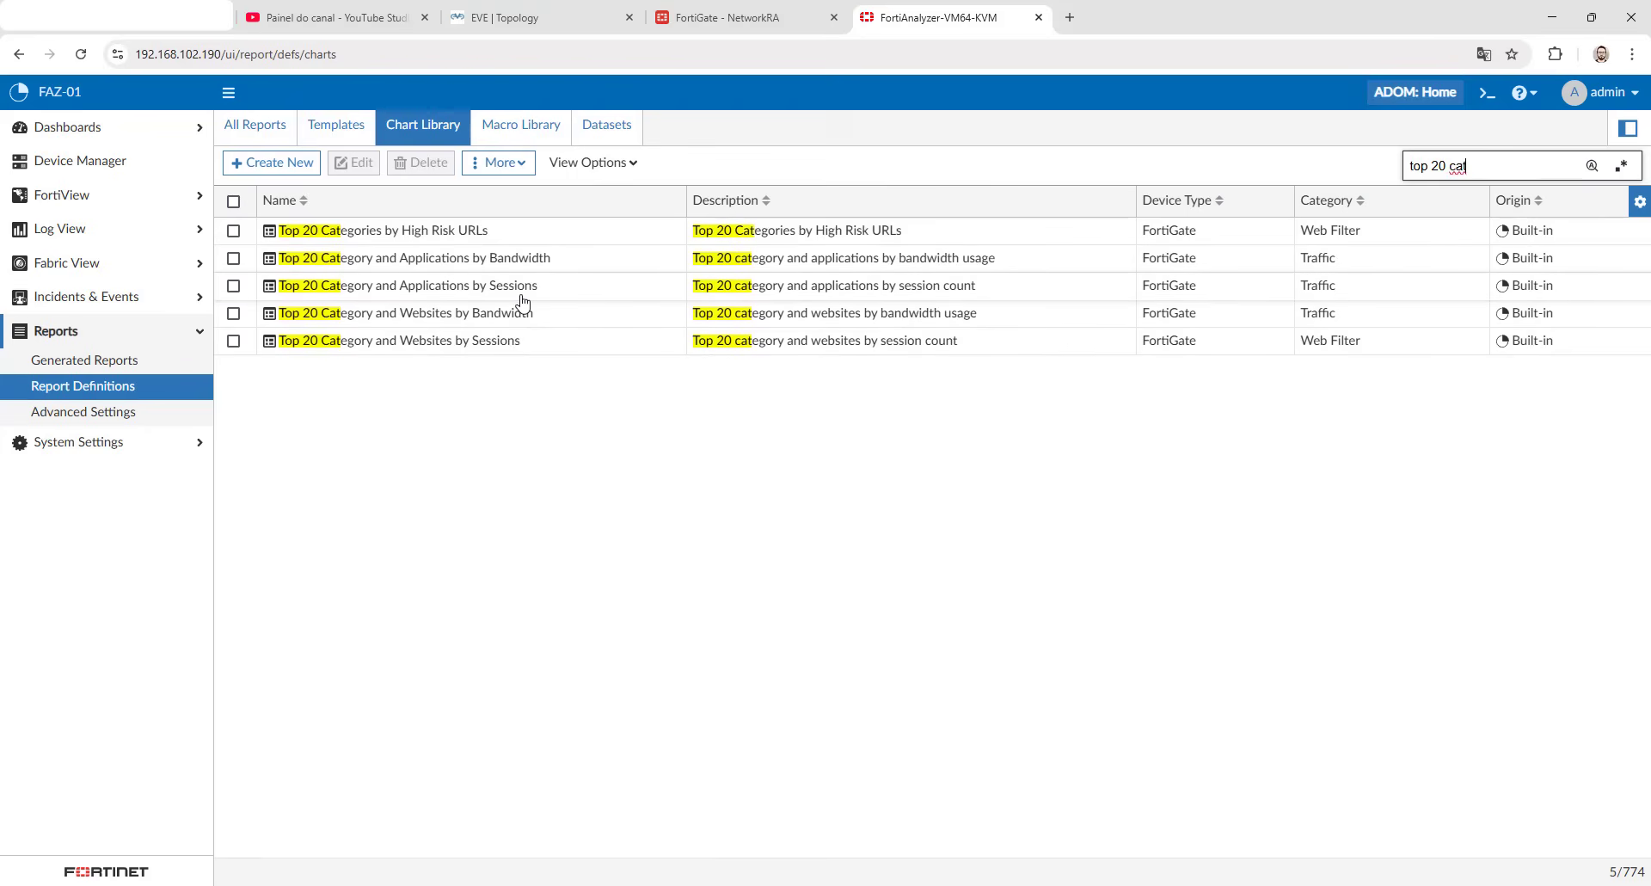
pyautogui.click(523, 293)
pyautogui.rightClick(524, 297)
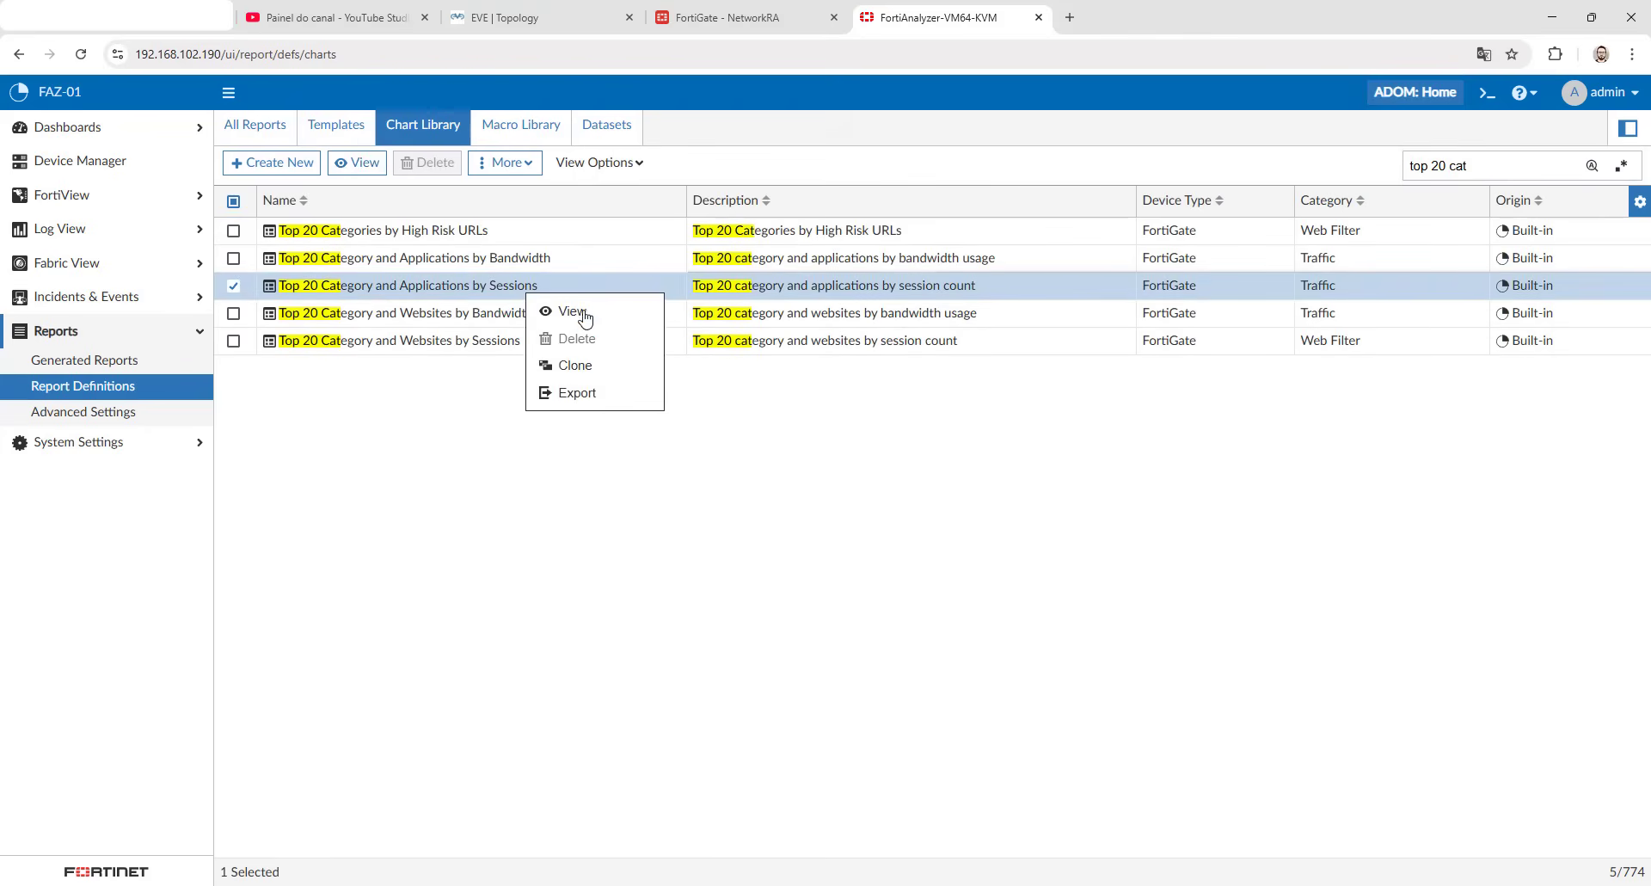
pyautogui.click(585, 366)
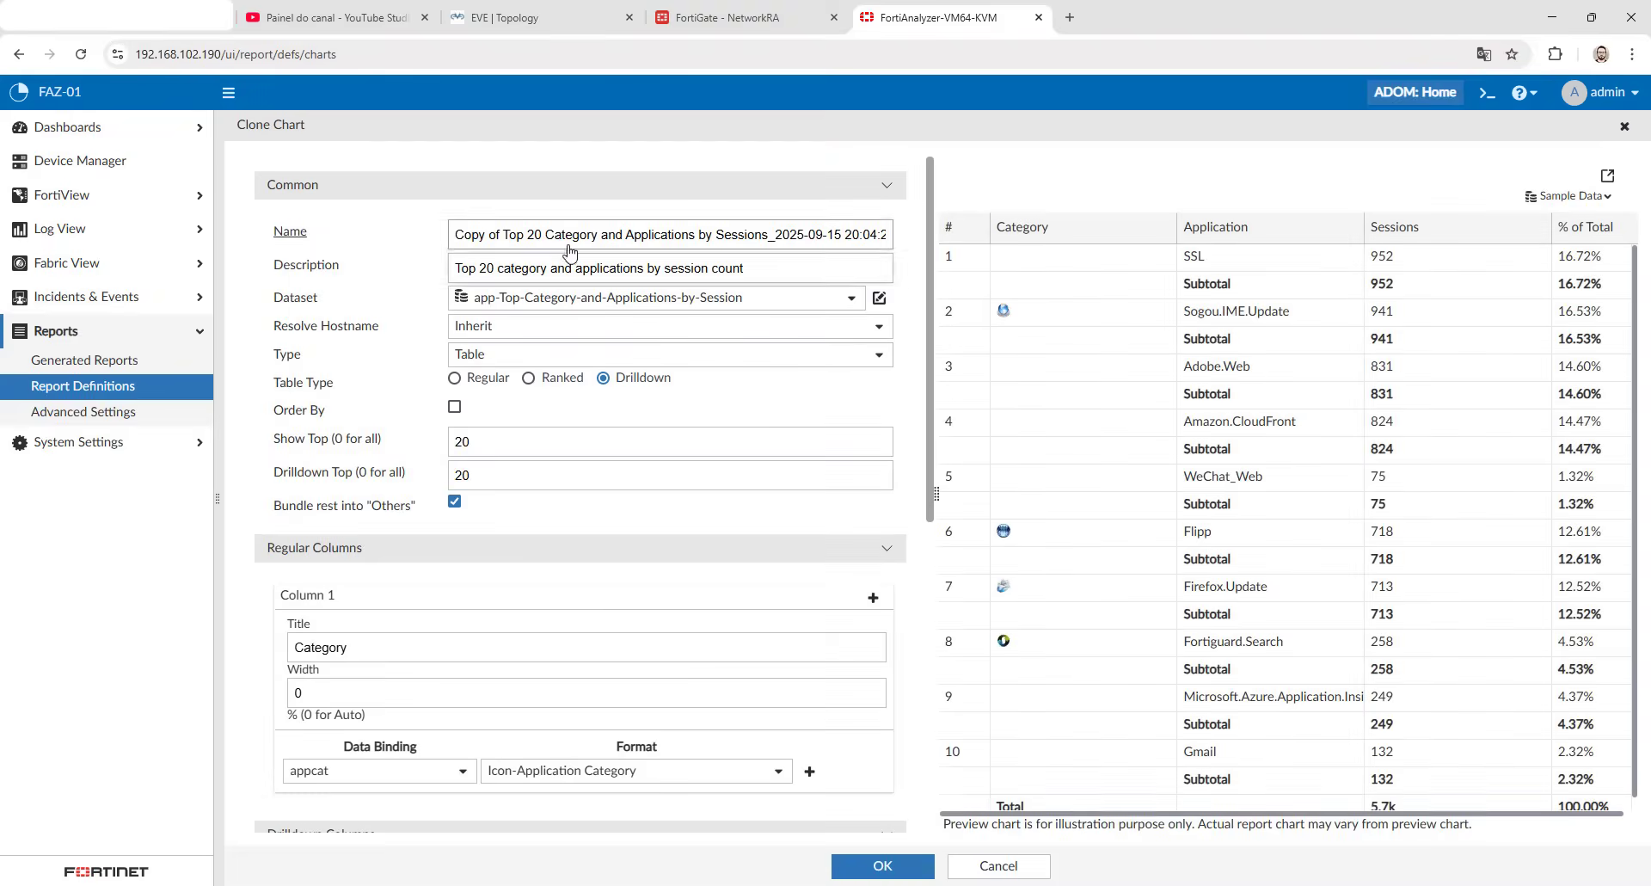
# - Name the cloned chart SOL_Chart and clear its description
pyautogui.tripleClick(546, 234)
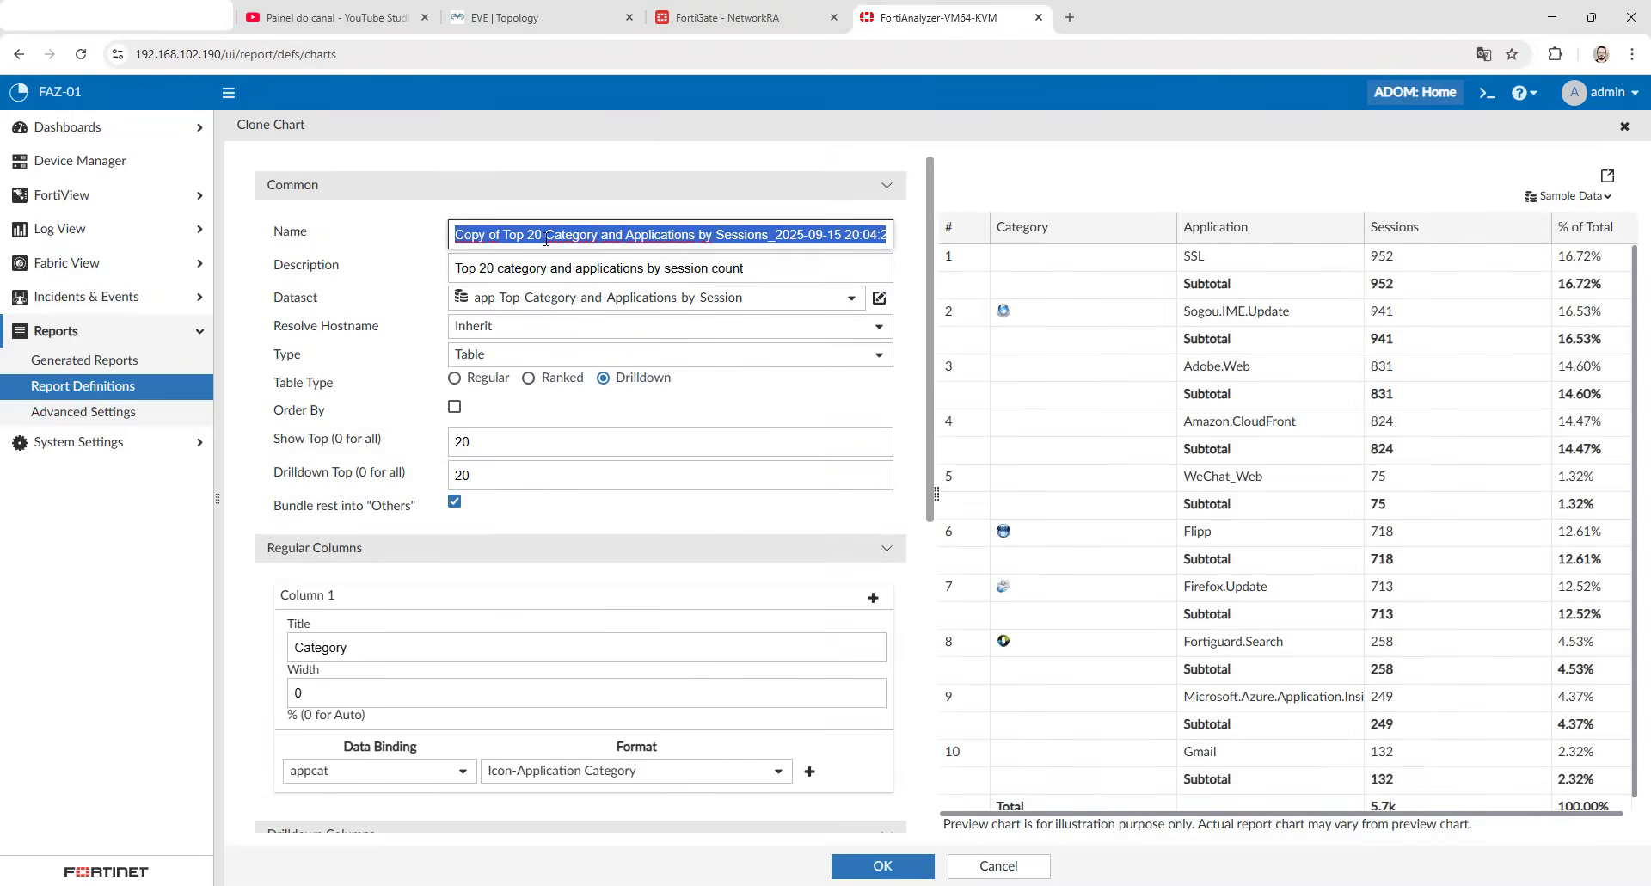
pyautogui.write('SOL_C')
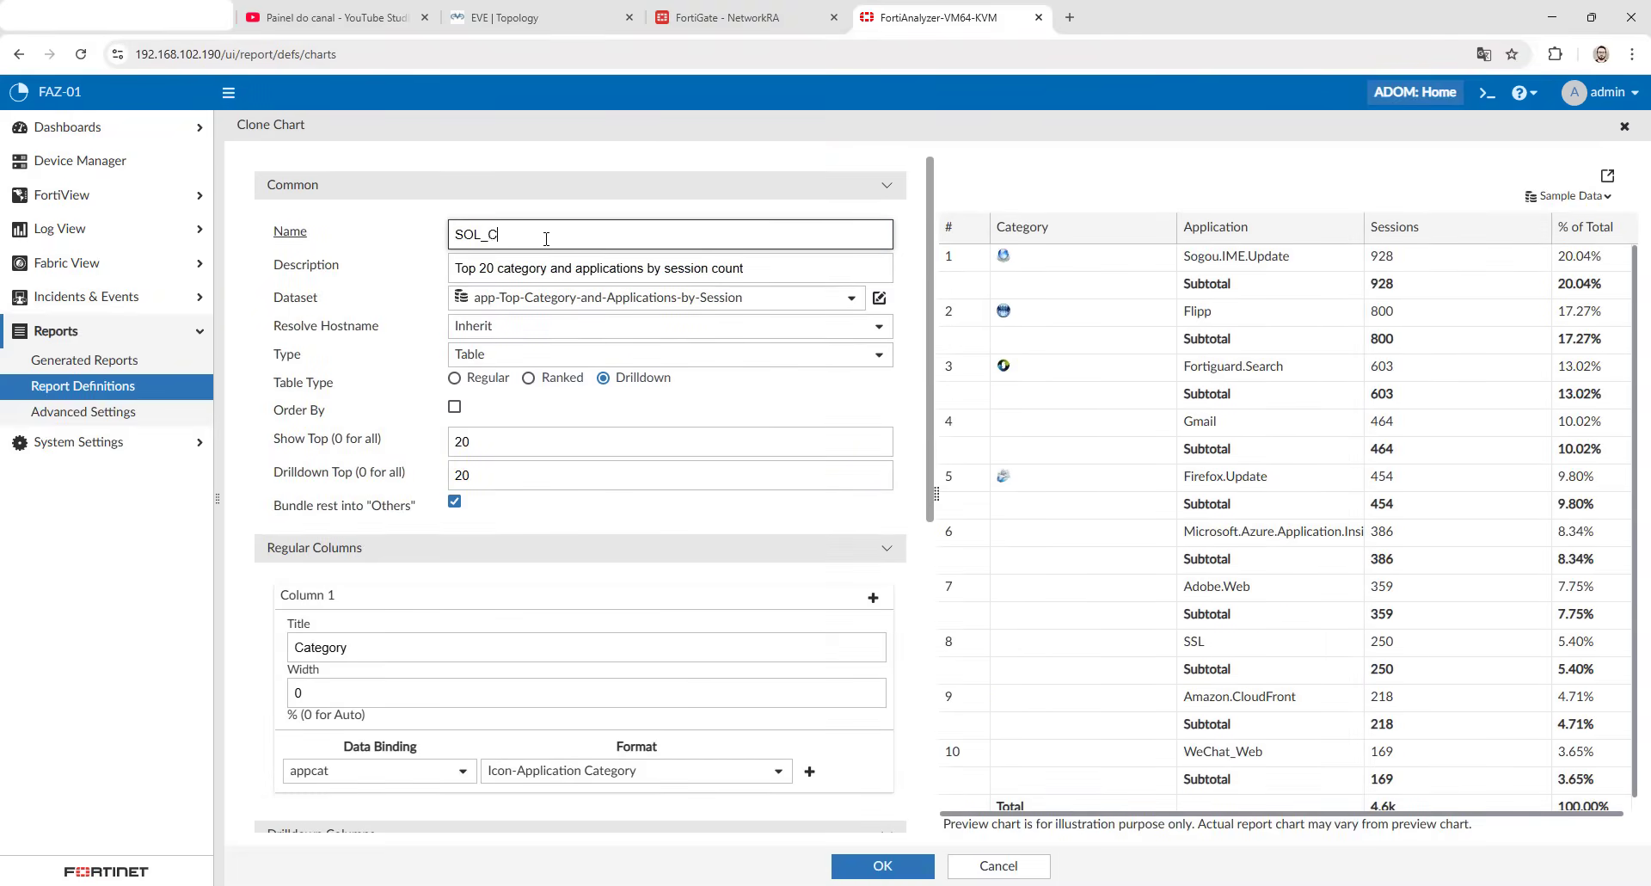
pyautogui.write('hart')
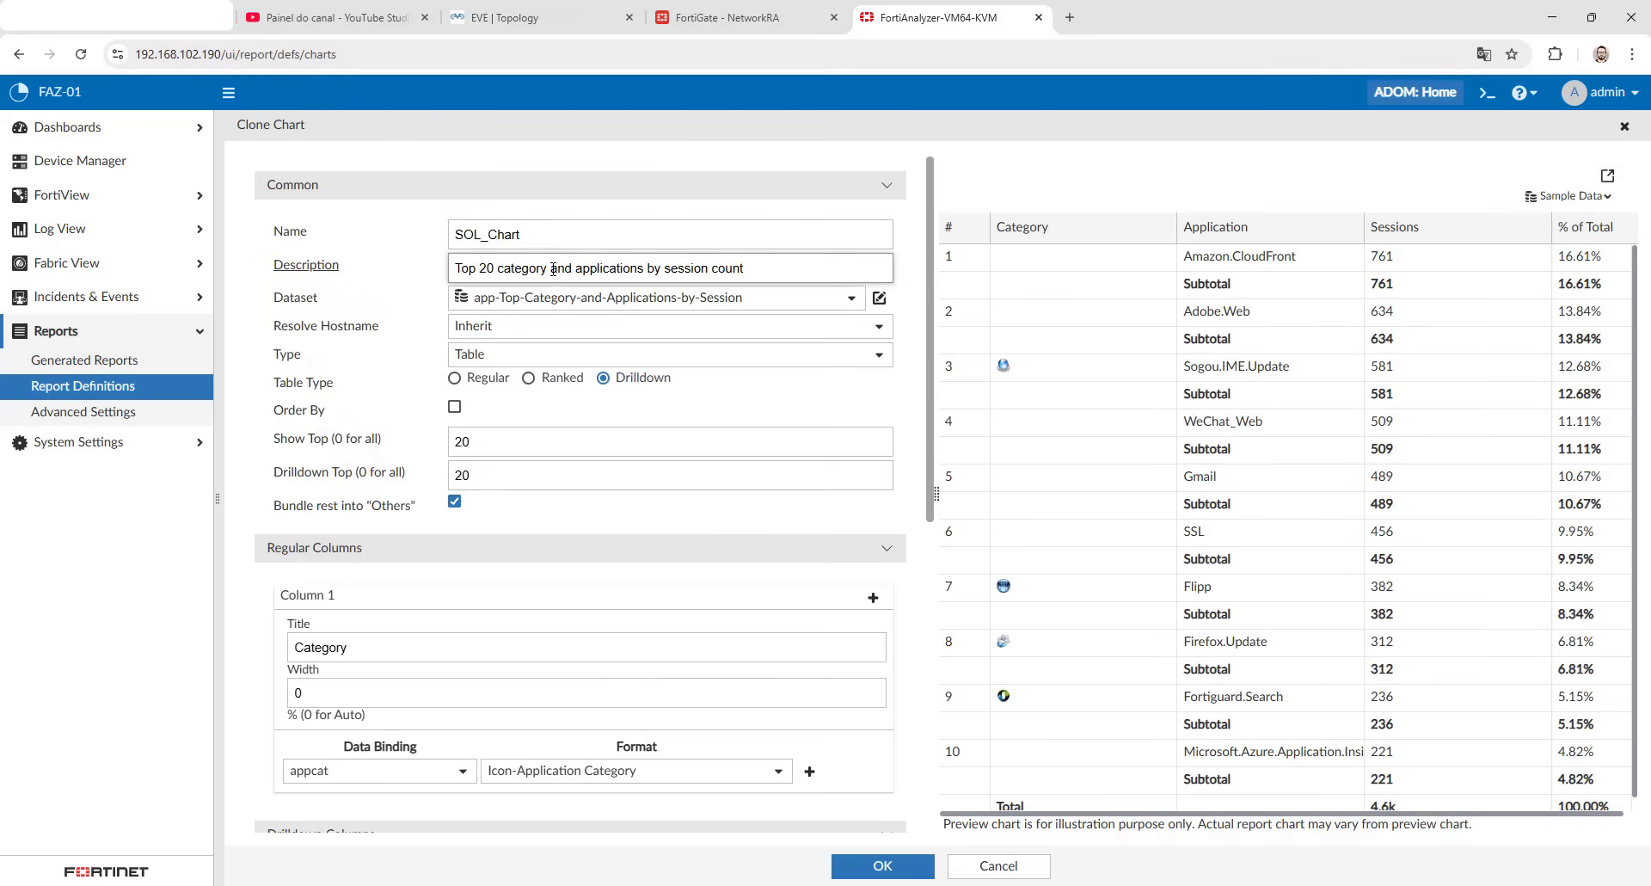
pyautogui.tripleClick(559, 265)
pyautogui.press('BackSpace')
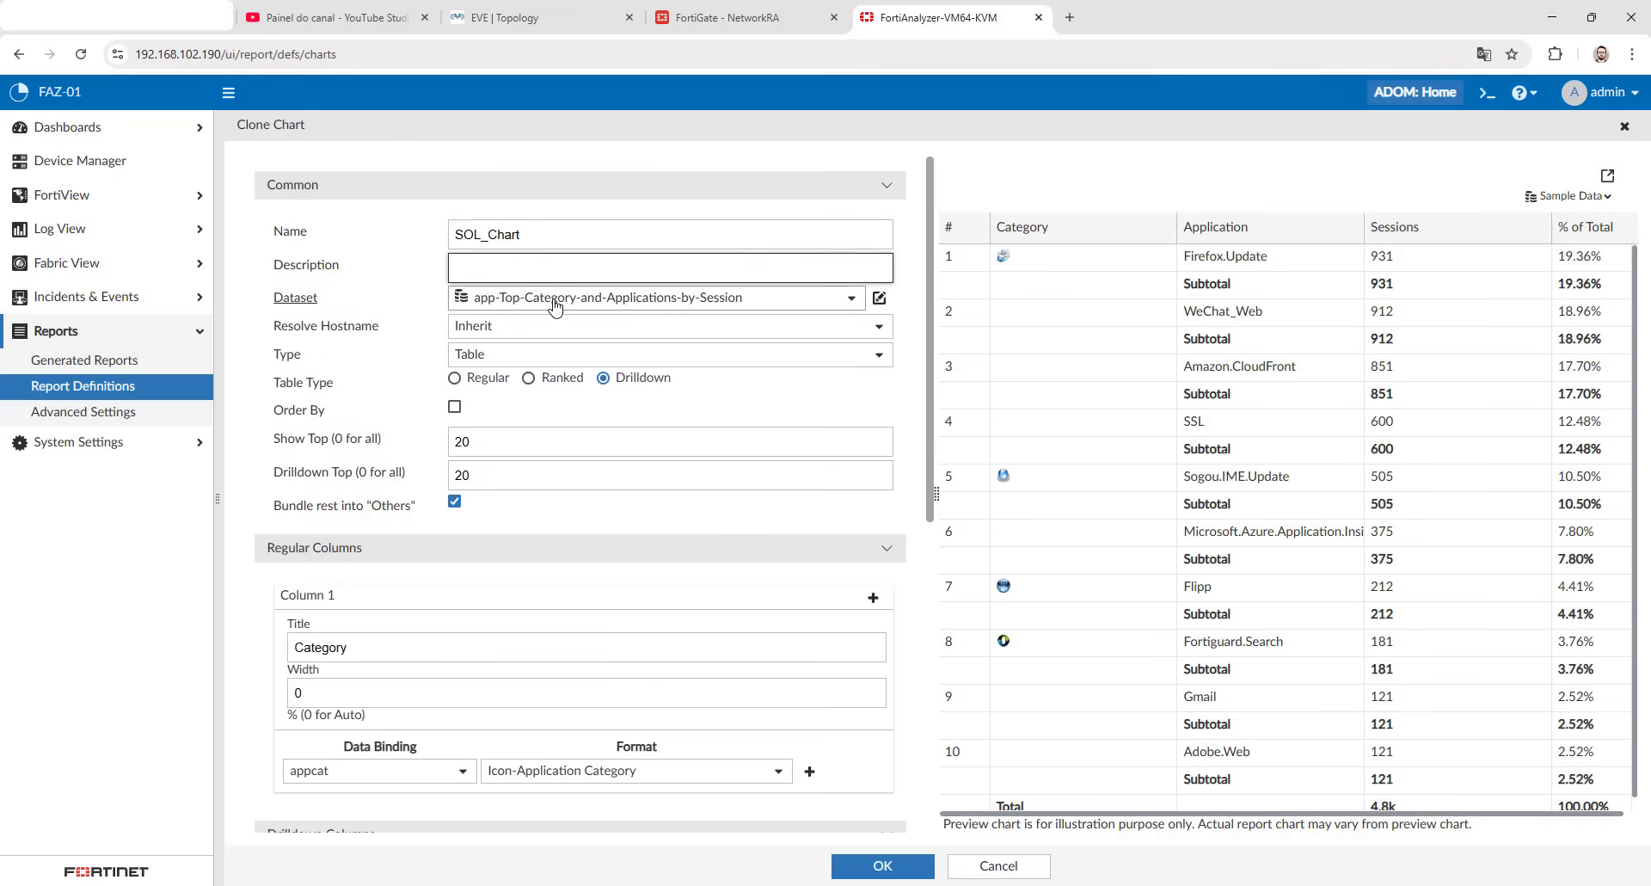
# - Set the chart's dataset to SOL_Datasets
pyautogui.click(555, 301)
pyautogui.click(551, 328)
pyautogui.write('sol')
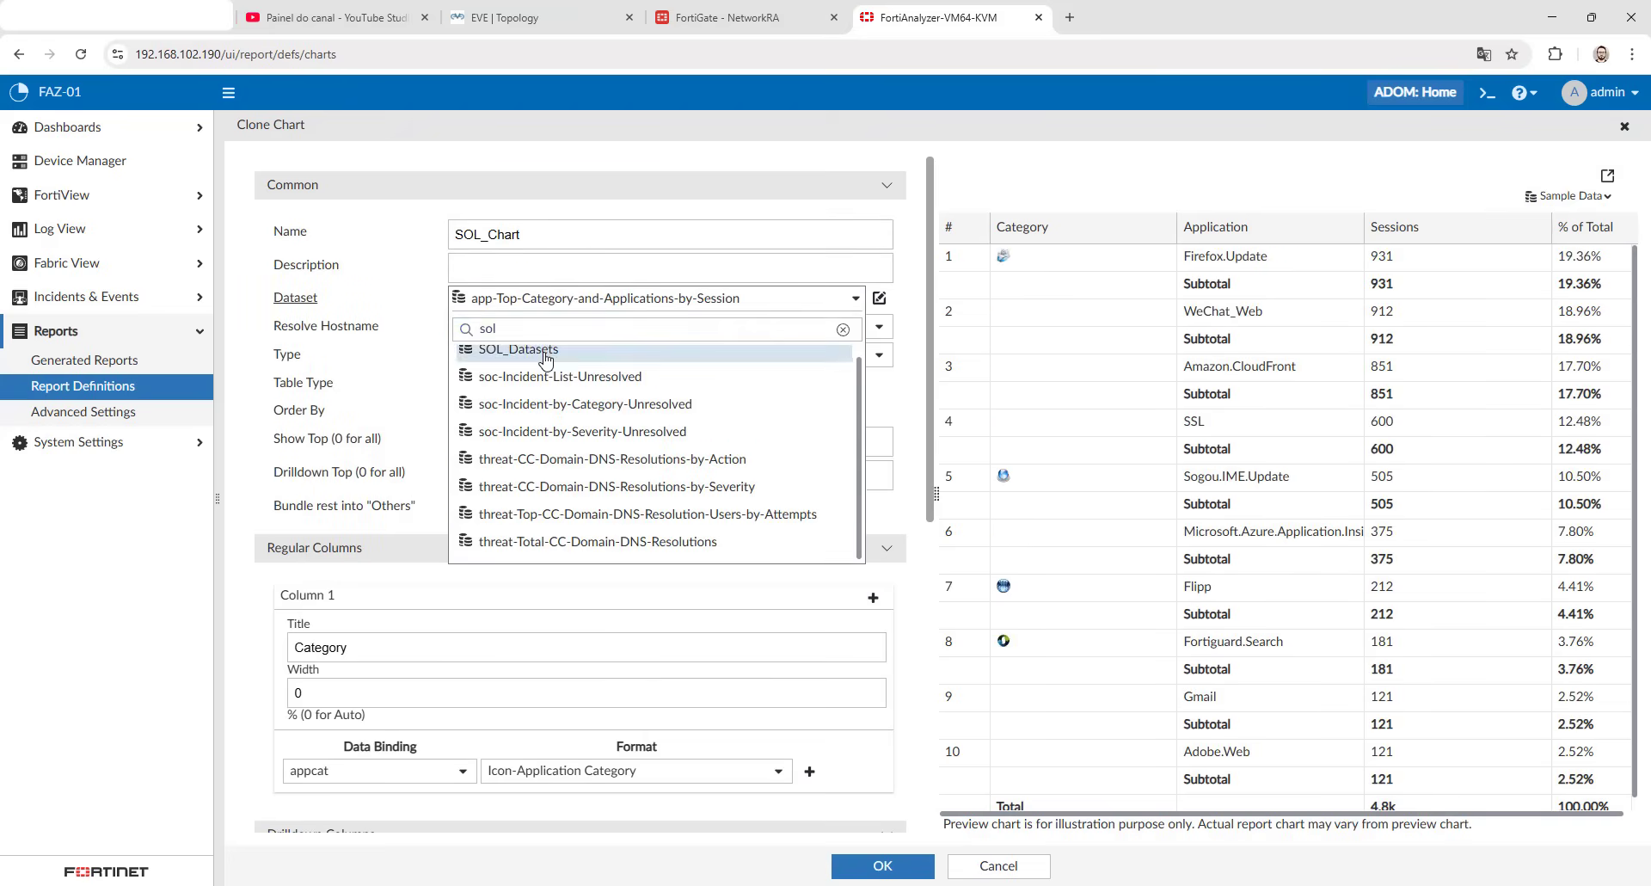
pyautogui.click(518, 348)
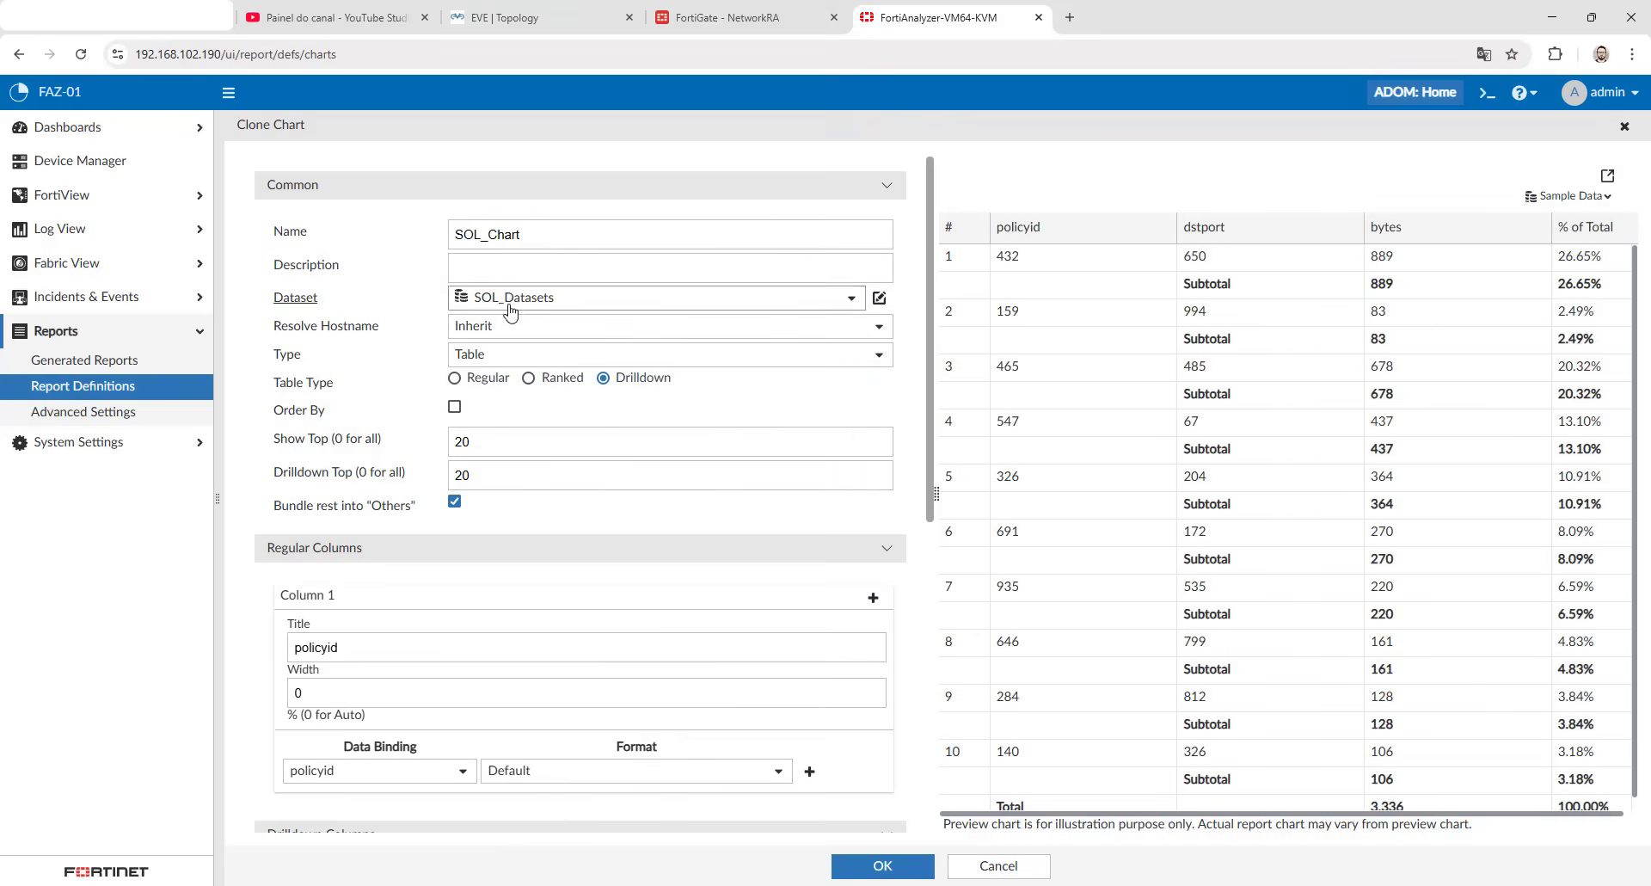
# - Set both the Show Top and Drilldown Top limits of the chart to 0
pyautogui.doubleClick(462, 441)
pyautogui.write('0')
pyautogui.doubleClick(464, 474)
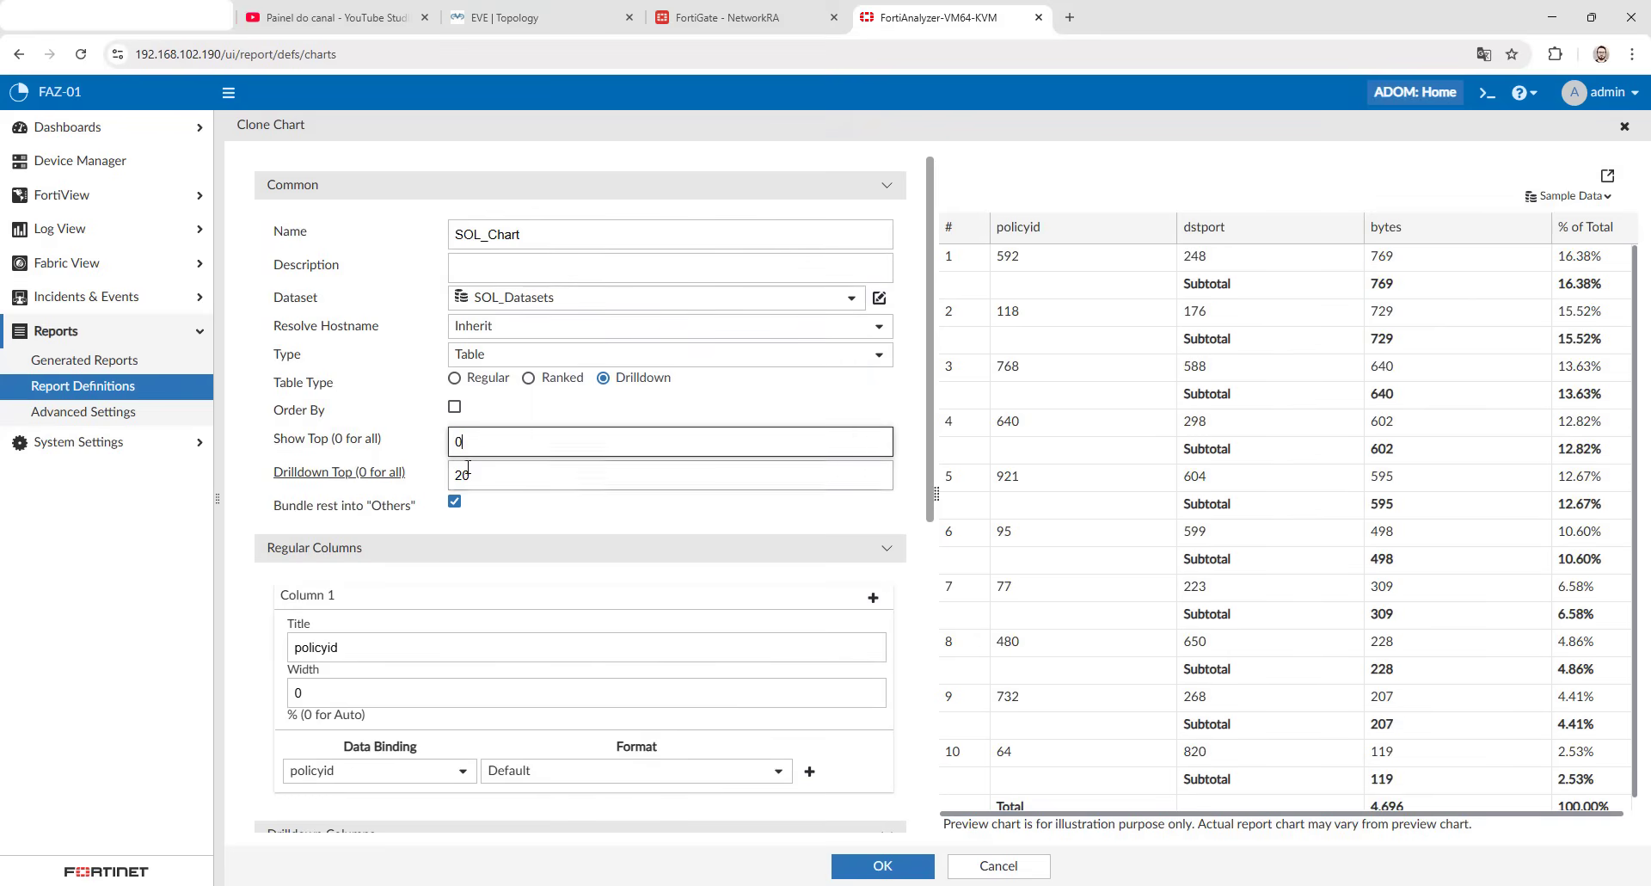
pyautogui.write('0')
# - Add a second drilldown column after dstport, titled protocol and bound to the proto field
pyautogui.scroll(-3, 436, 191)
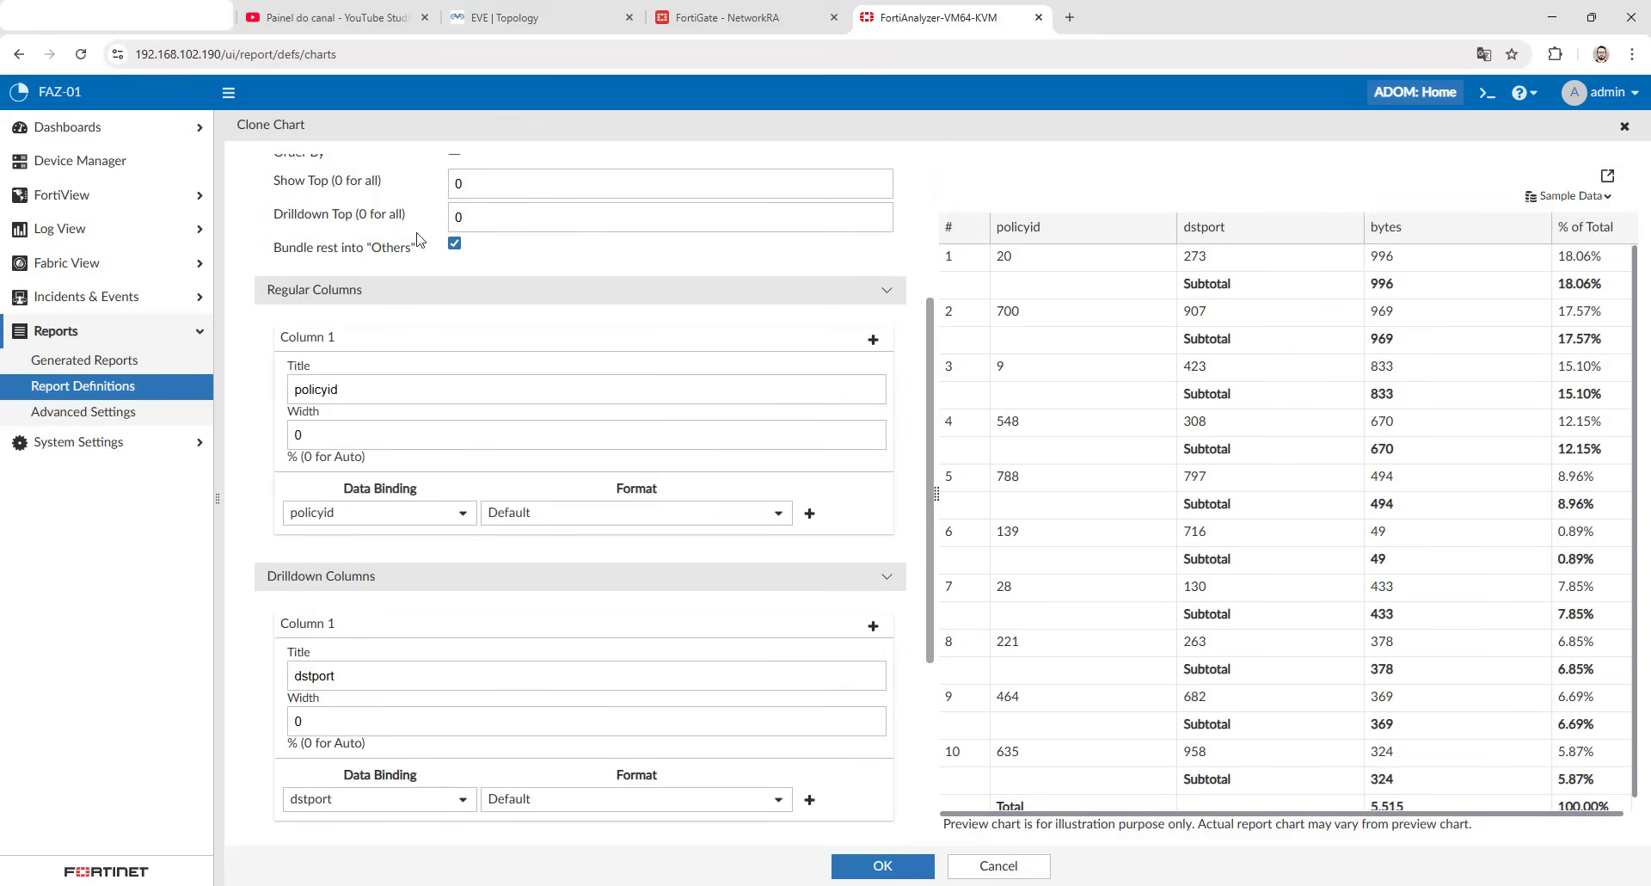
pyautogui.click(380, 389)
pyautogui.scroll(-2, 332, 308)
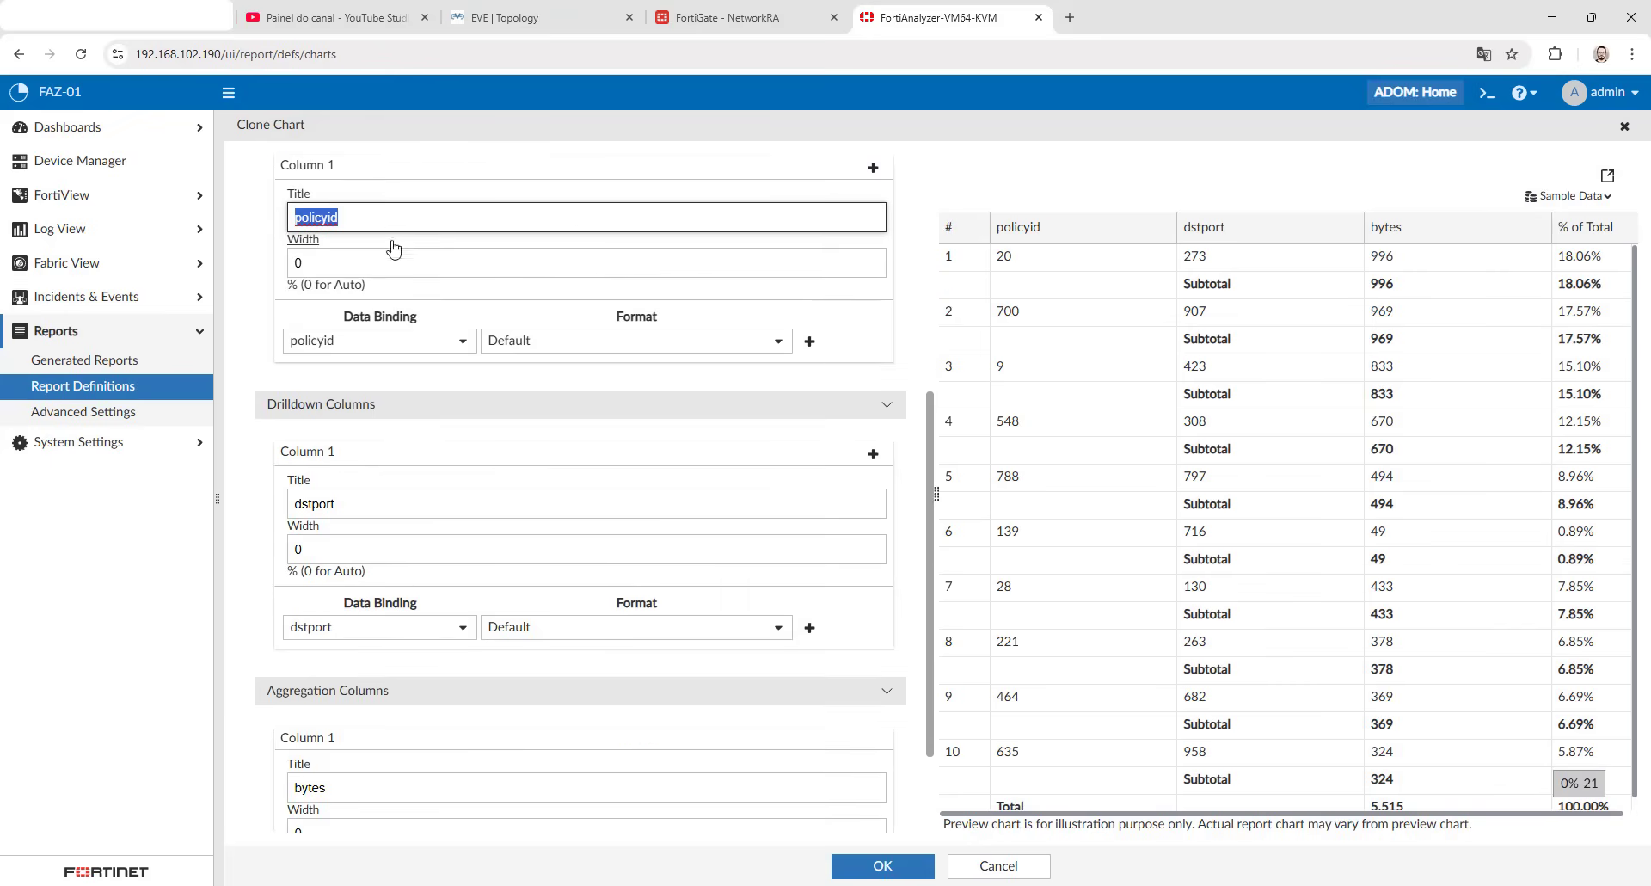
pyautogui.scroll(-1, 384, 406)
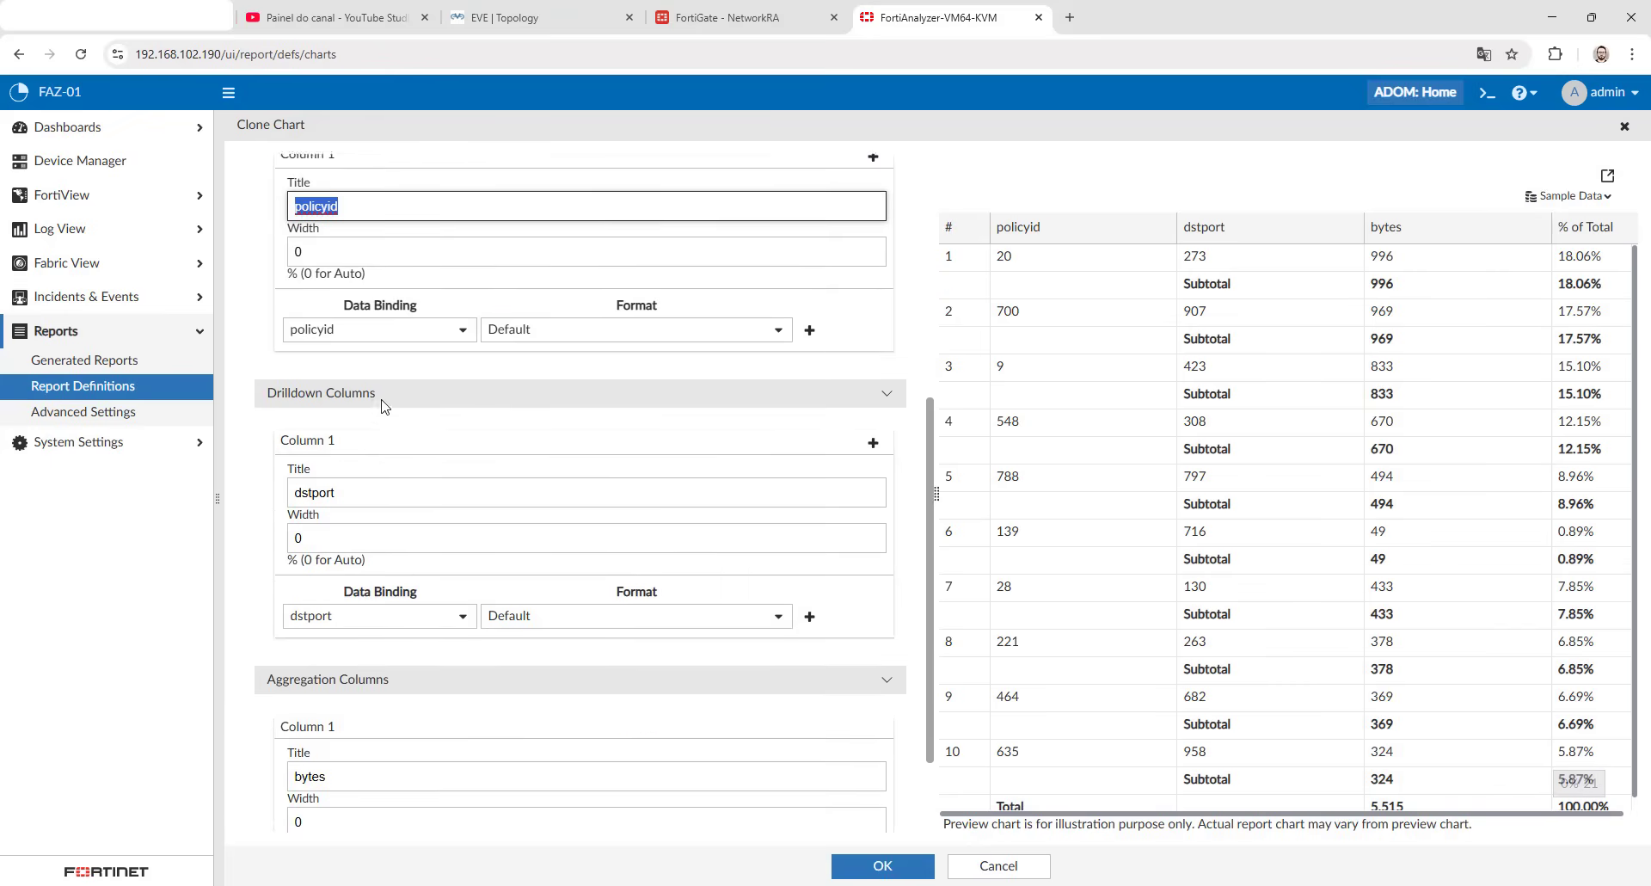
pyautogui.scroll(-1, 385, 406)
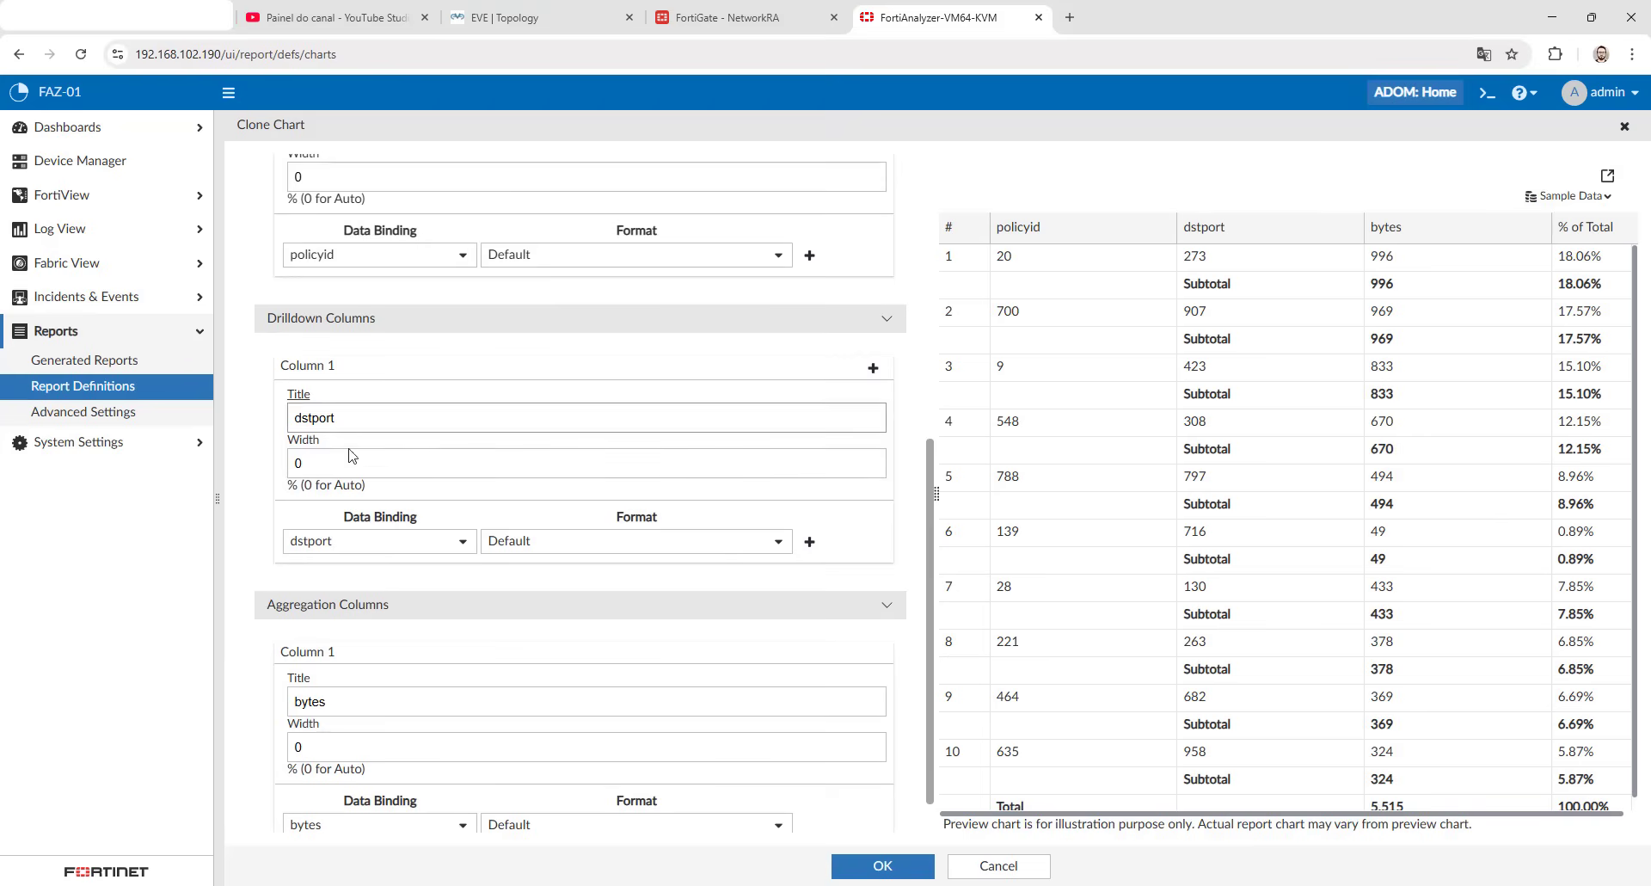
pyautogui.click(872, 369)
pyautogui.scroll(-1, 449, 406)
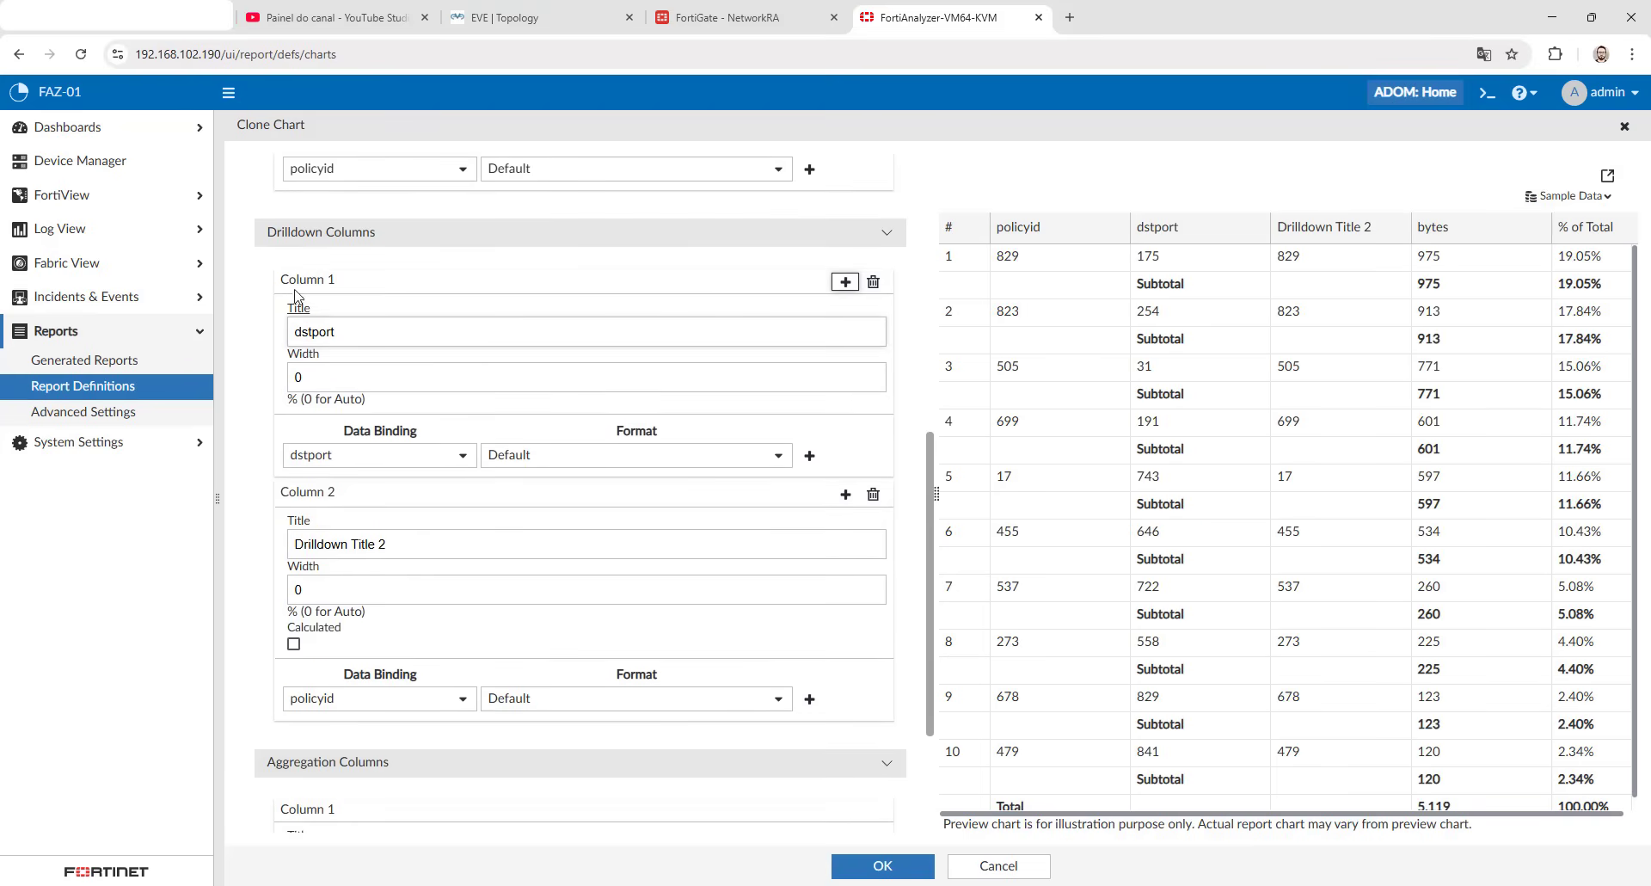
pyautogui.tripleClick(344, 544)
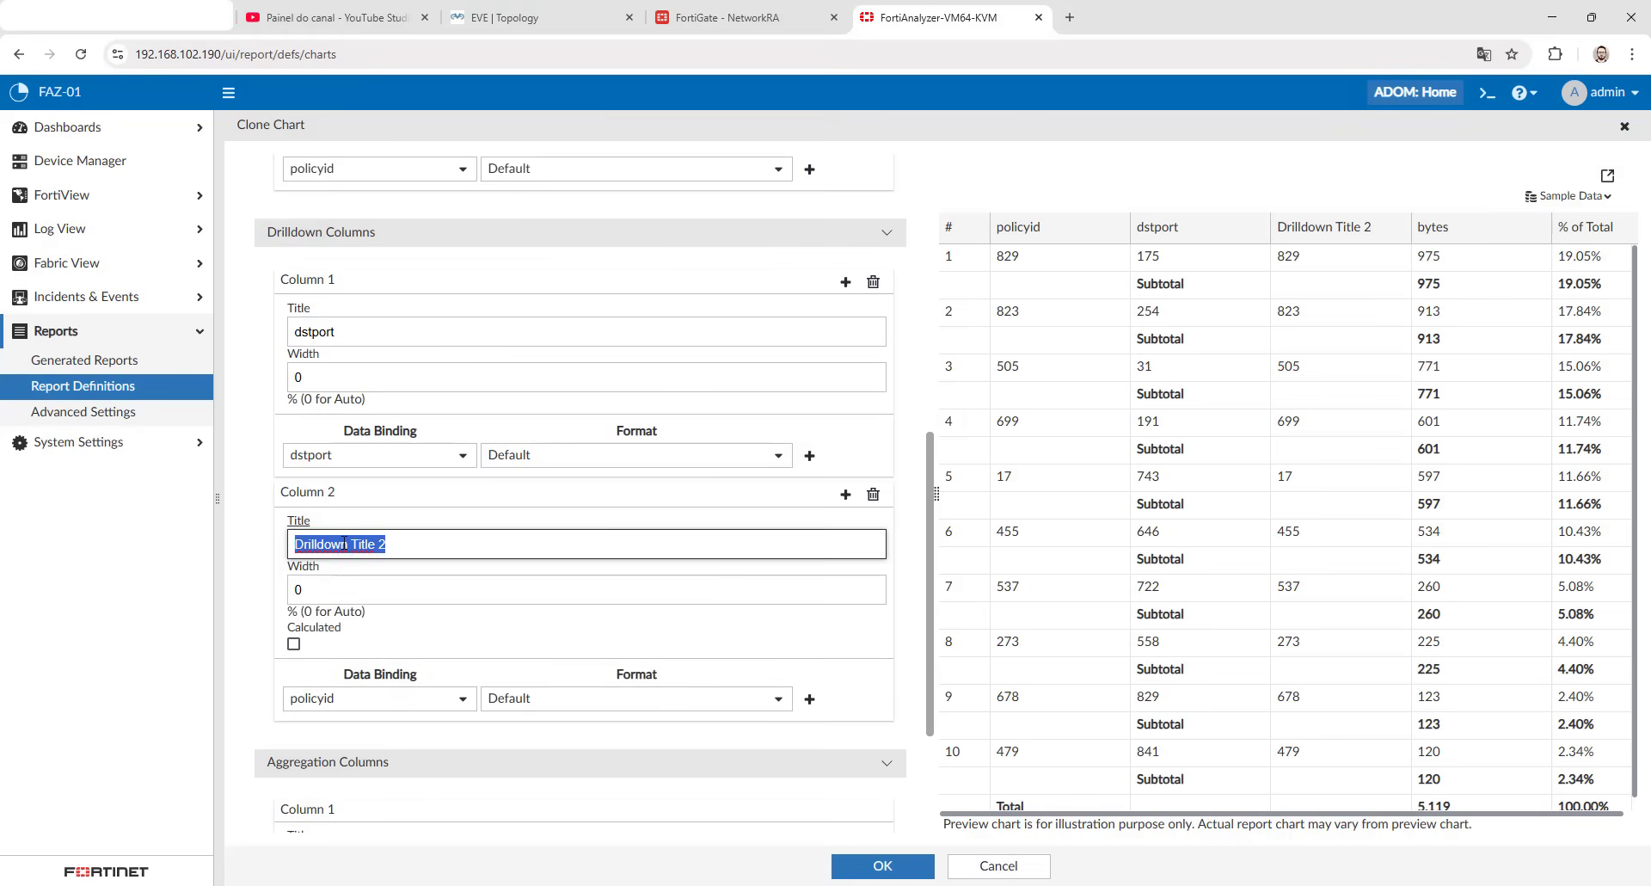
pyautogui.write('protocol')
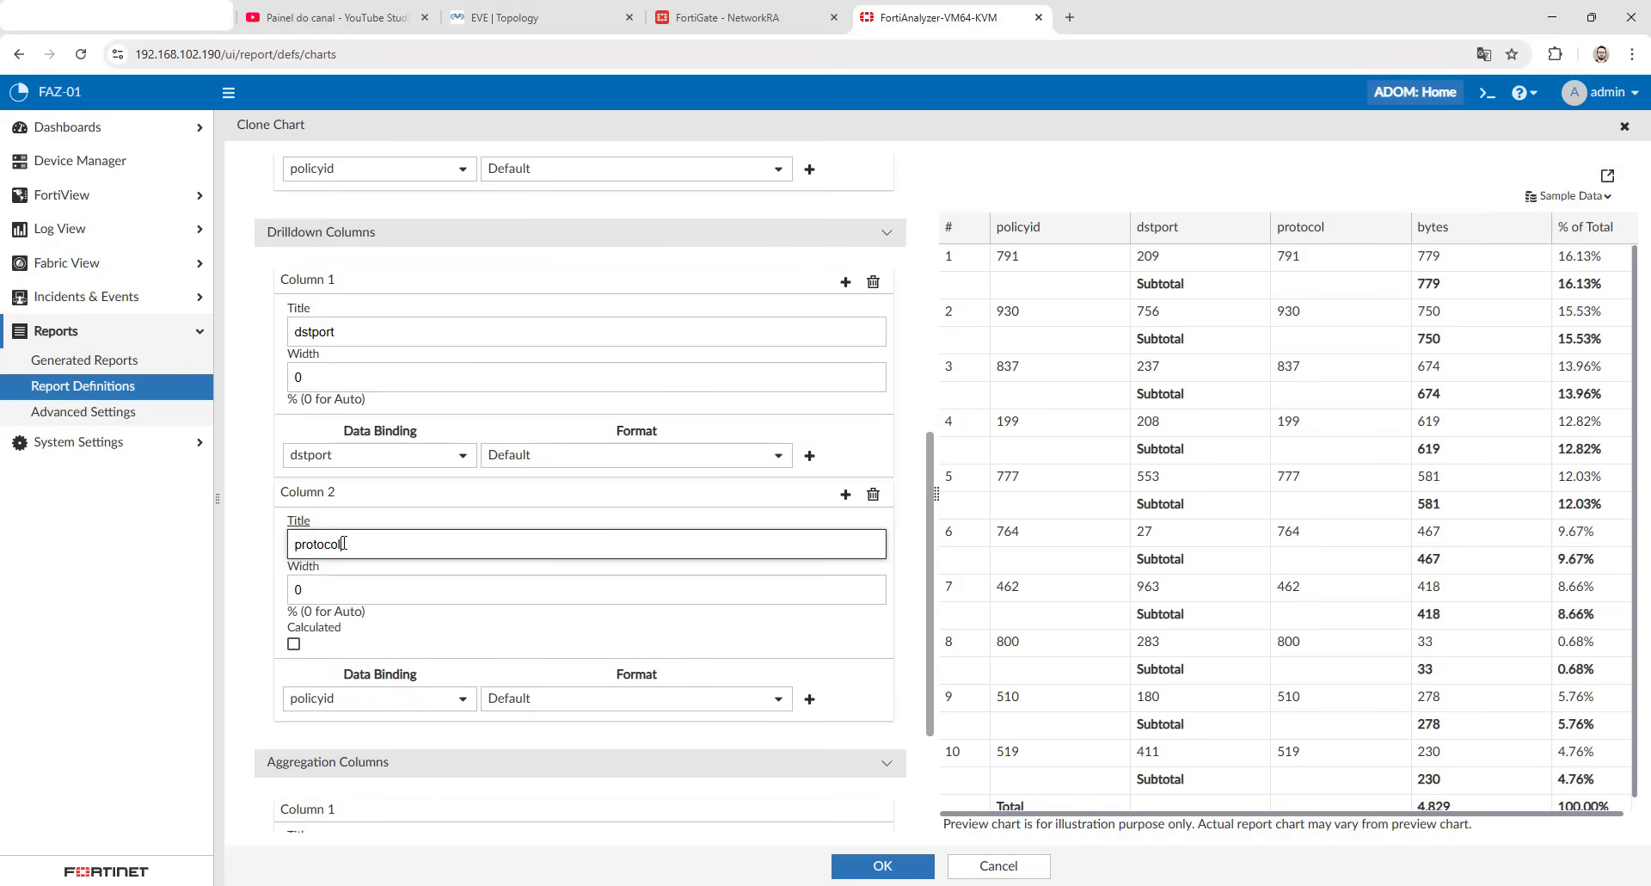
pyautogui.click(389, 698)
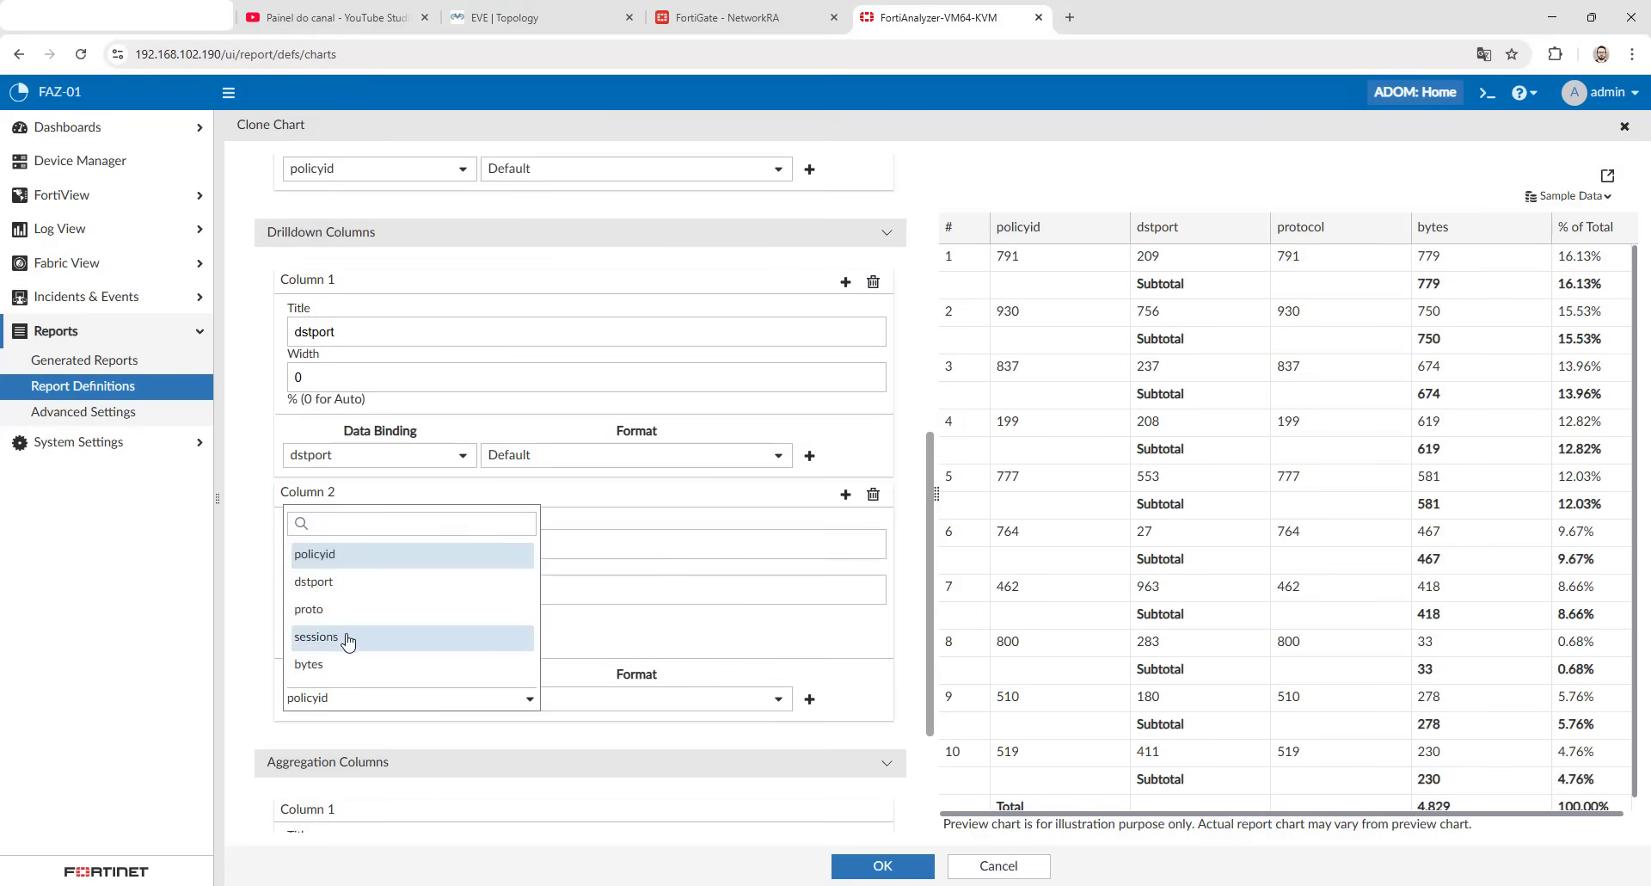
pyautogui.click(341, 610)
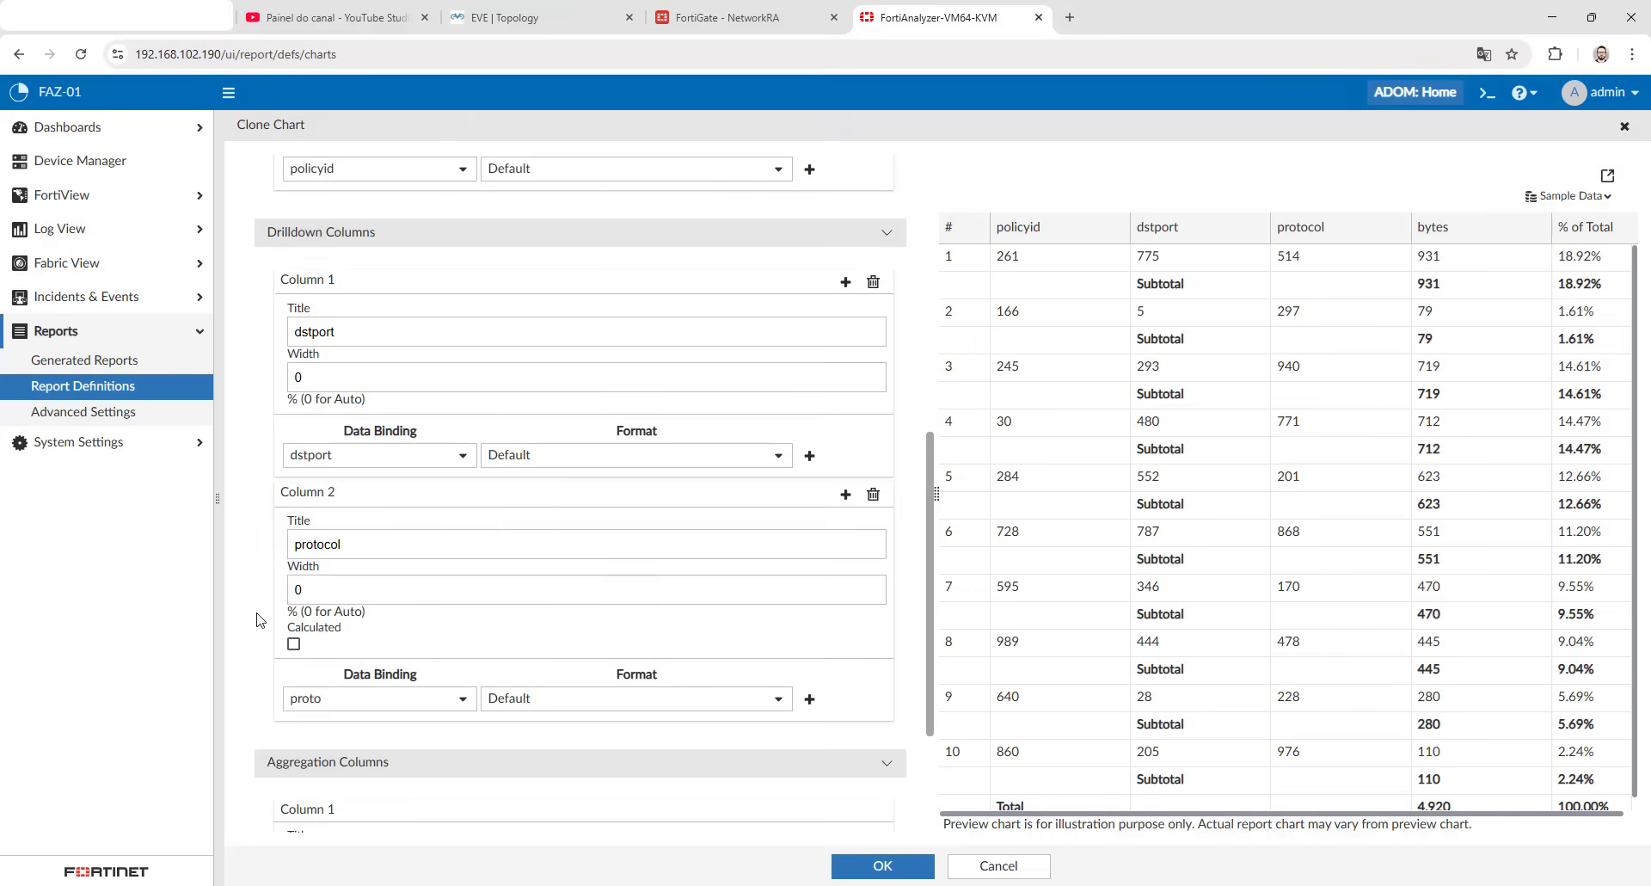
# - Set the format of the bytes aggregation column to Bandwidth (KB/MB/GB)
pyautogui.scroll(-3, 260, 619)
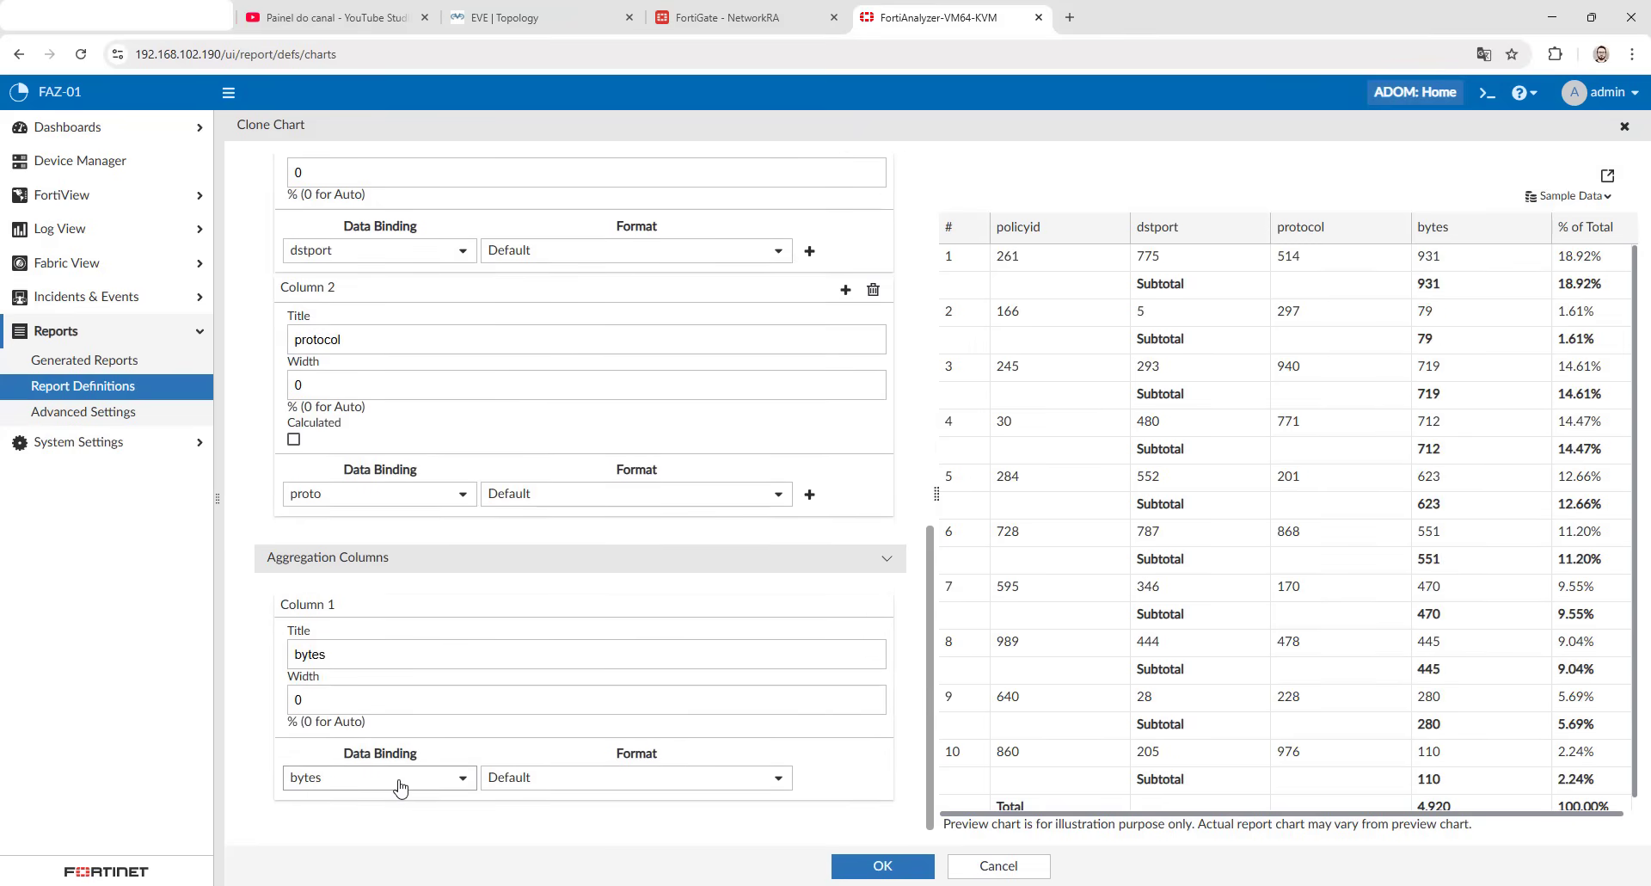
pyautogui.click(627, 778)
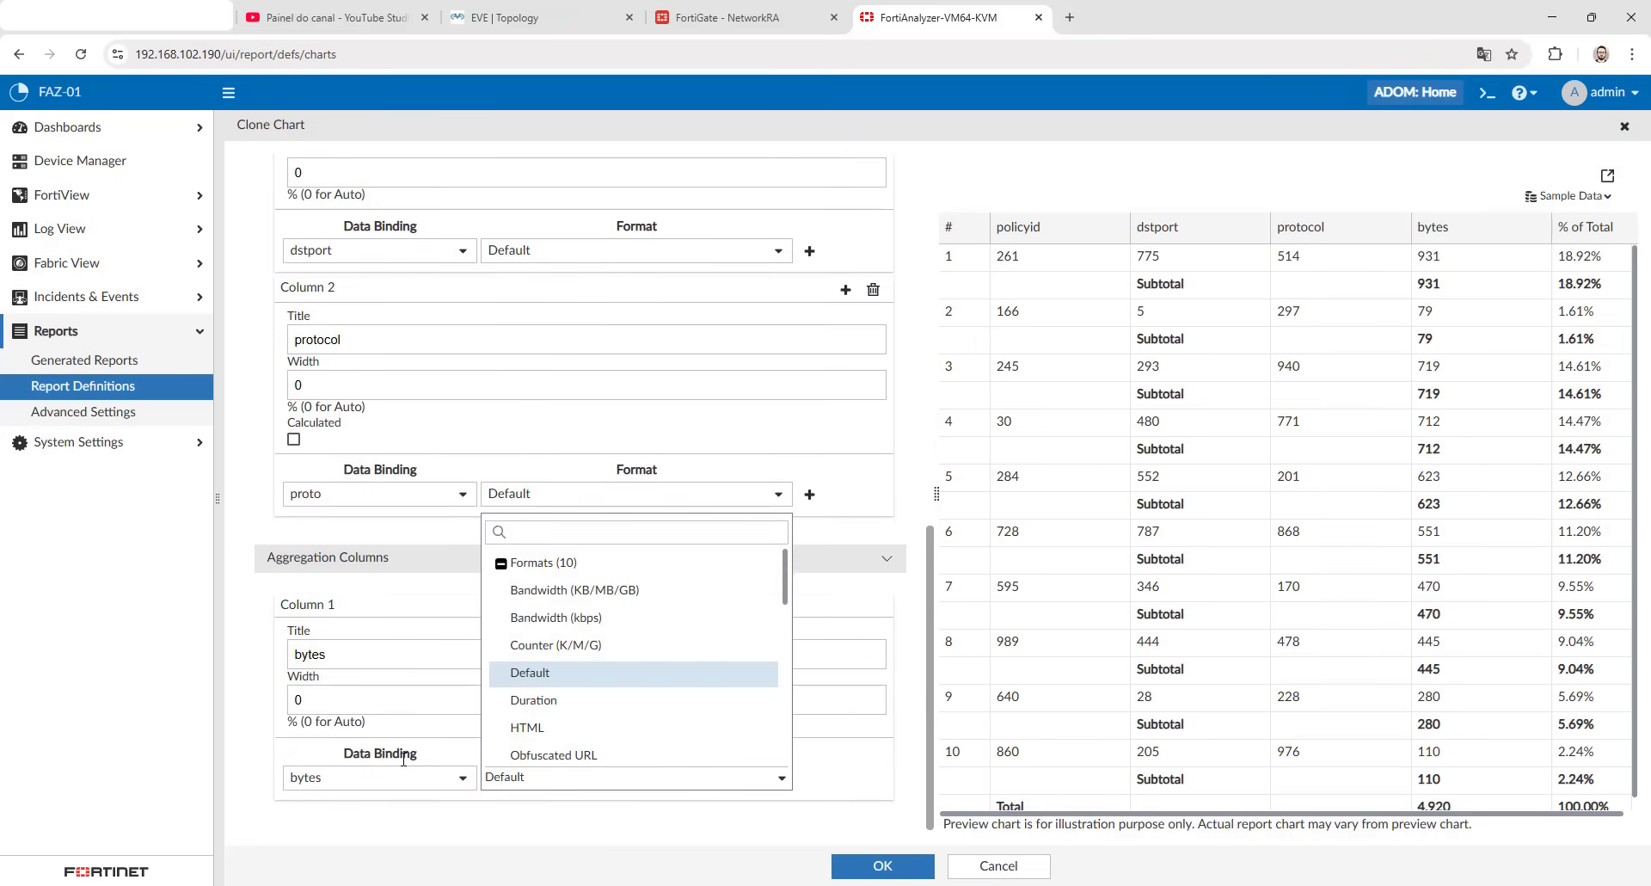
pyautogui.click(574, 590)
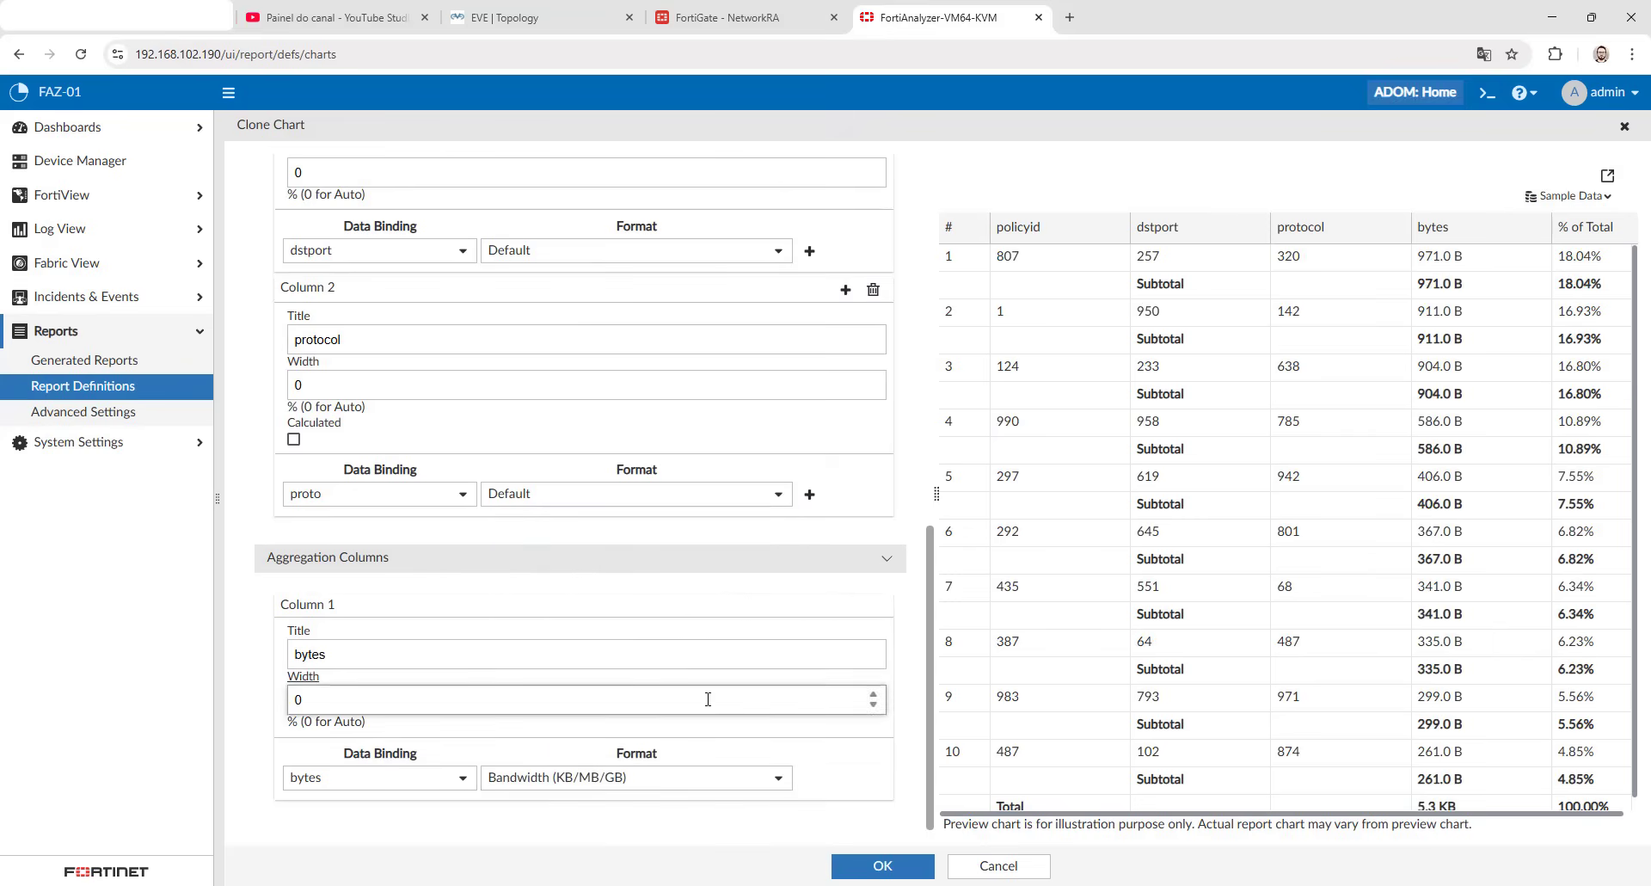
# - Switch the chart preview to real data and set its time period to Today
pyautogui.click(1570, 196)
pyautogui.click(1548, 252)
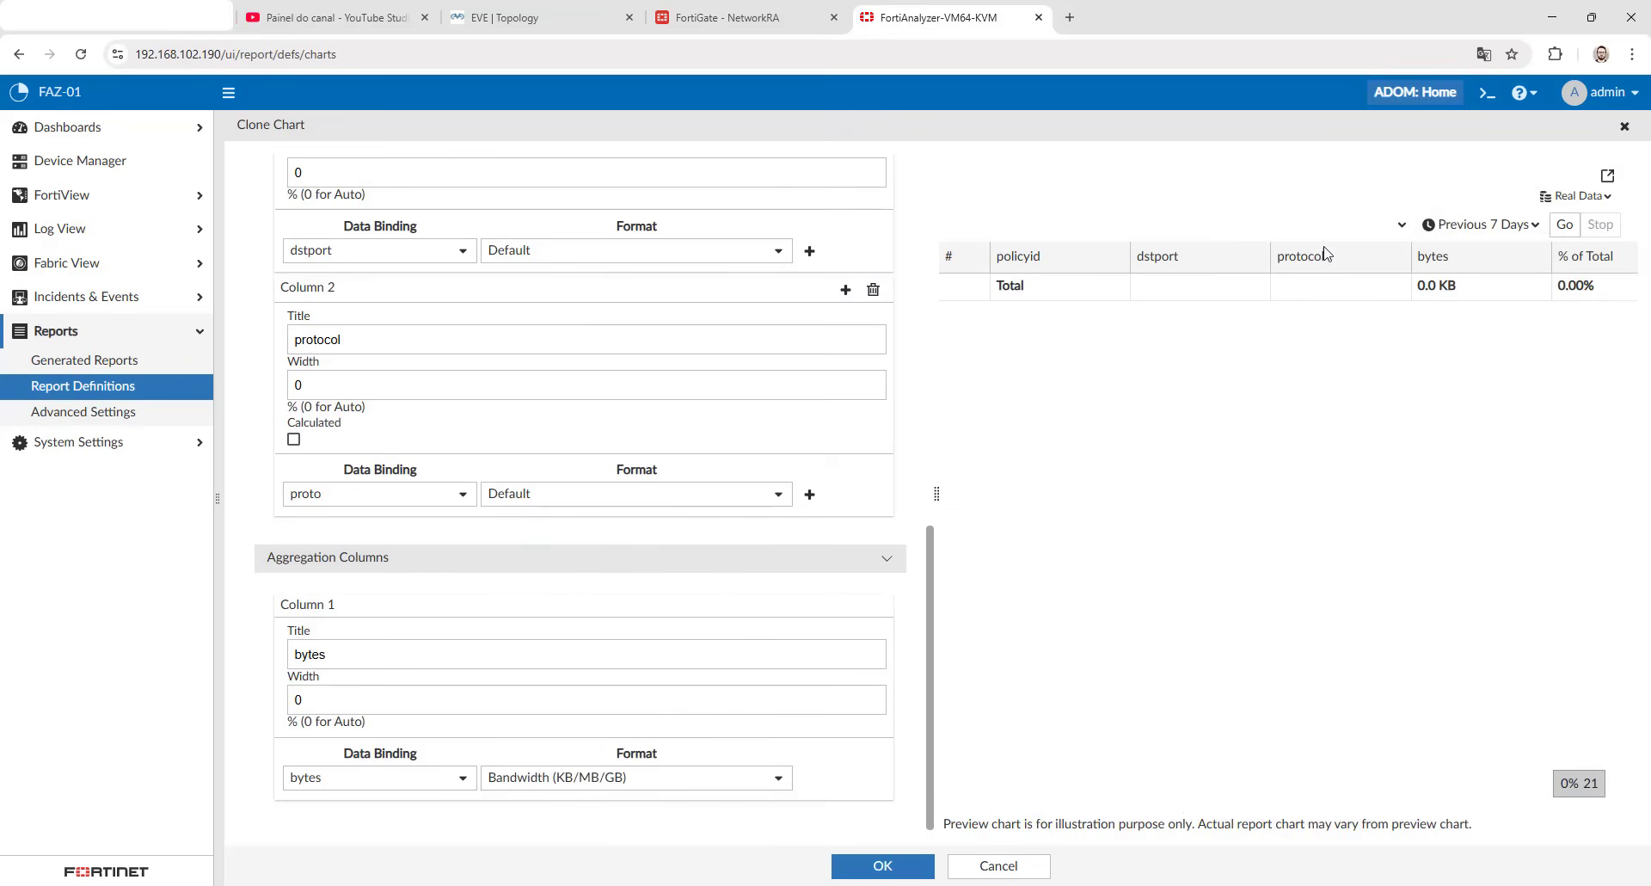
pyautogui.click(1486, 224)
pyautogui.scroll(-3, 1490, 340)
pyautogui.click(1458, 364)
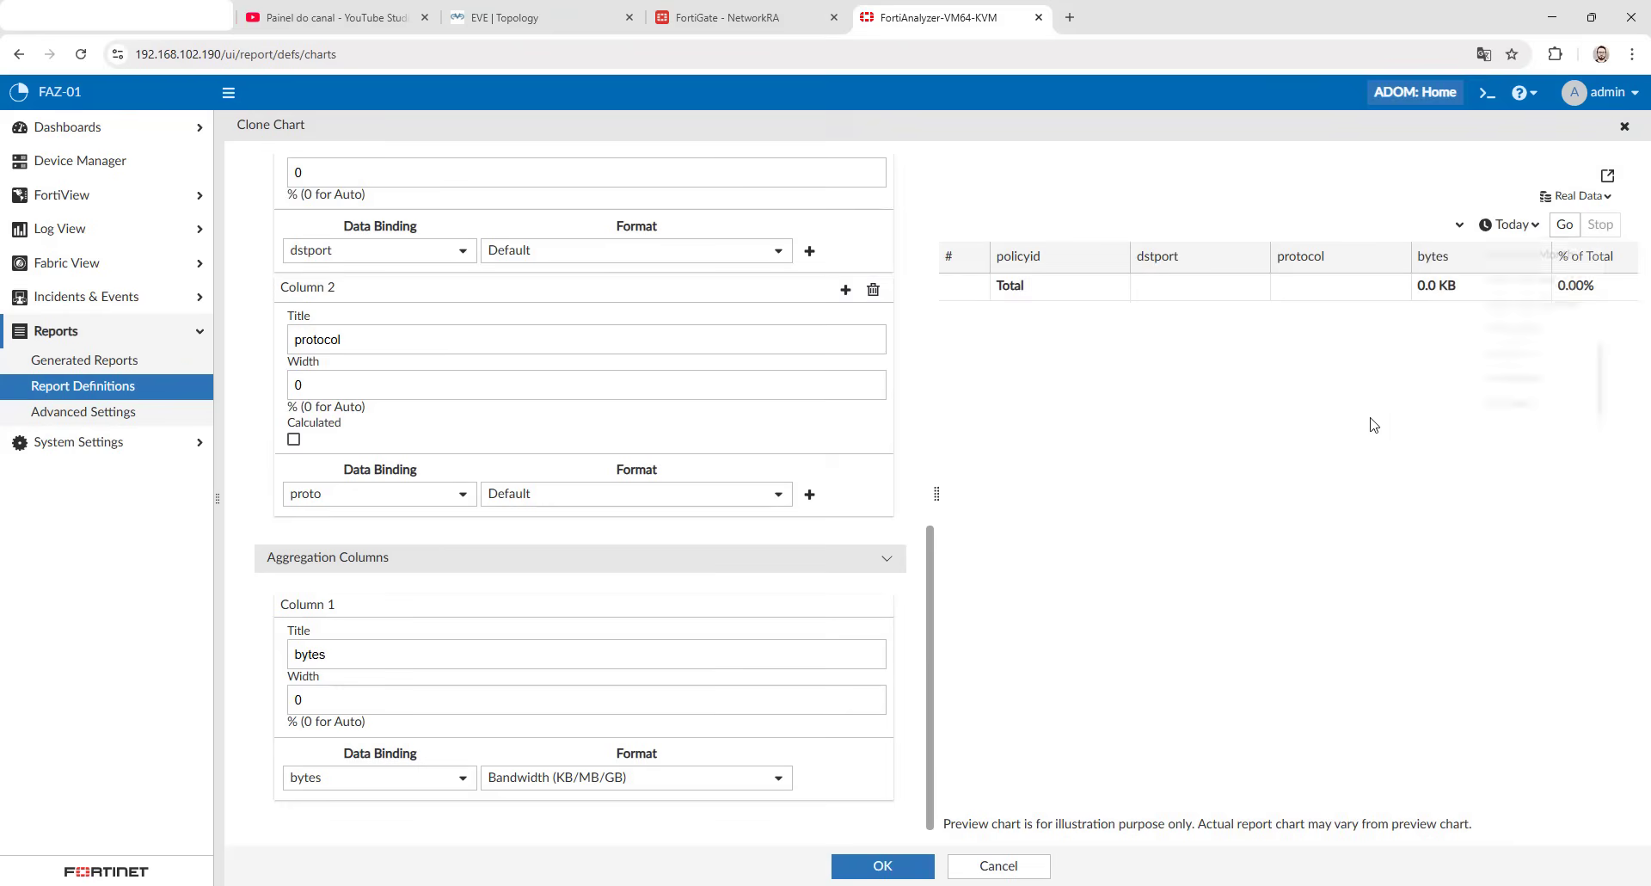
# - Run the real-data chart preview and examine its policyid, dstport, protocol, bytes and percentage columns
pyautogui.click(1565, 224)
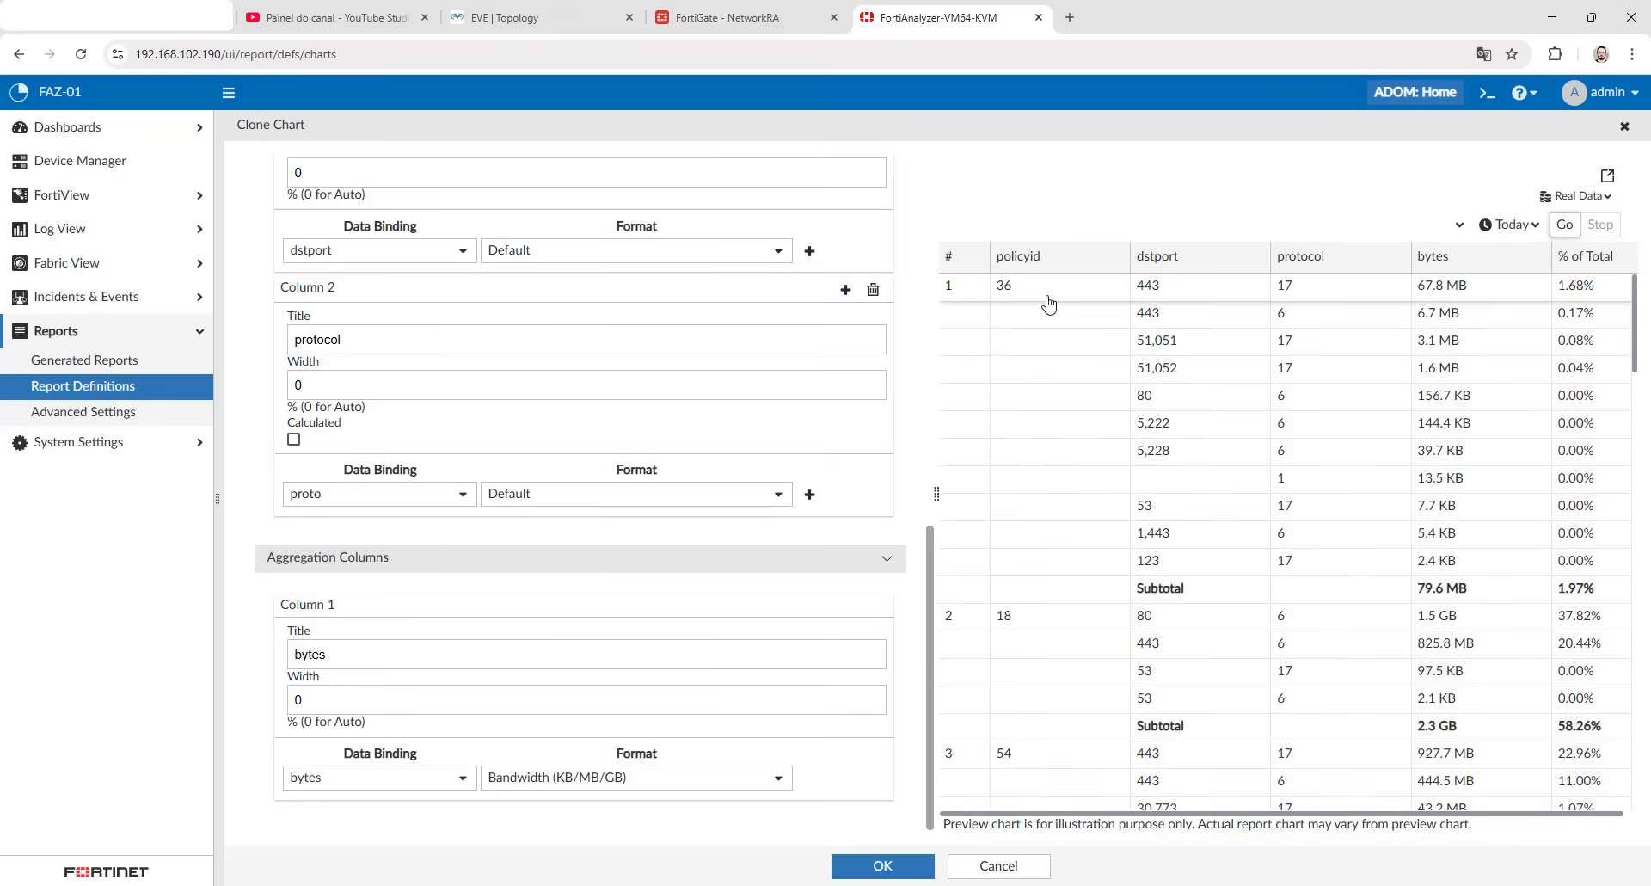
pyautogui.click(1048, 296)
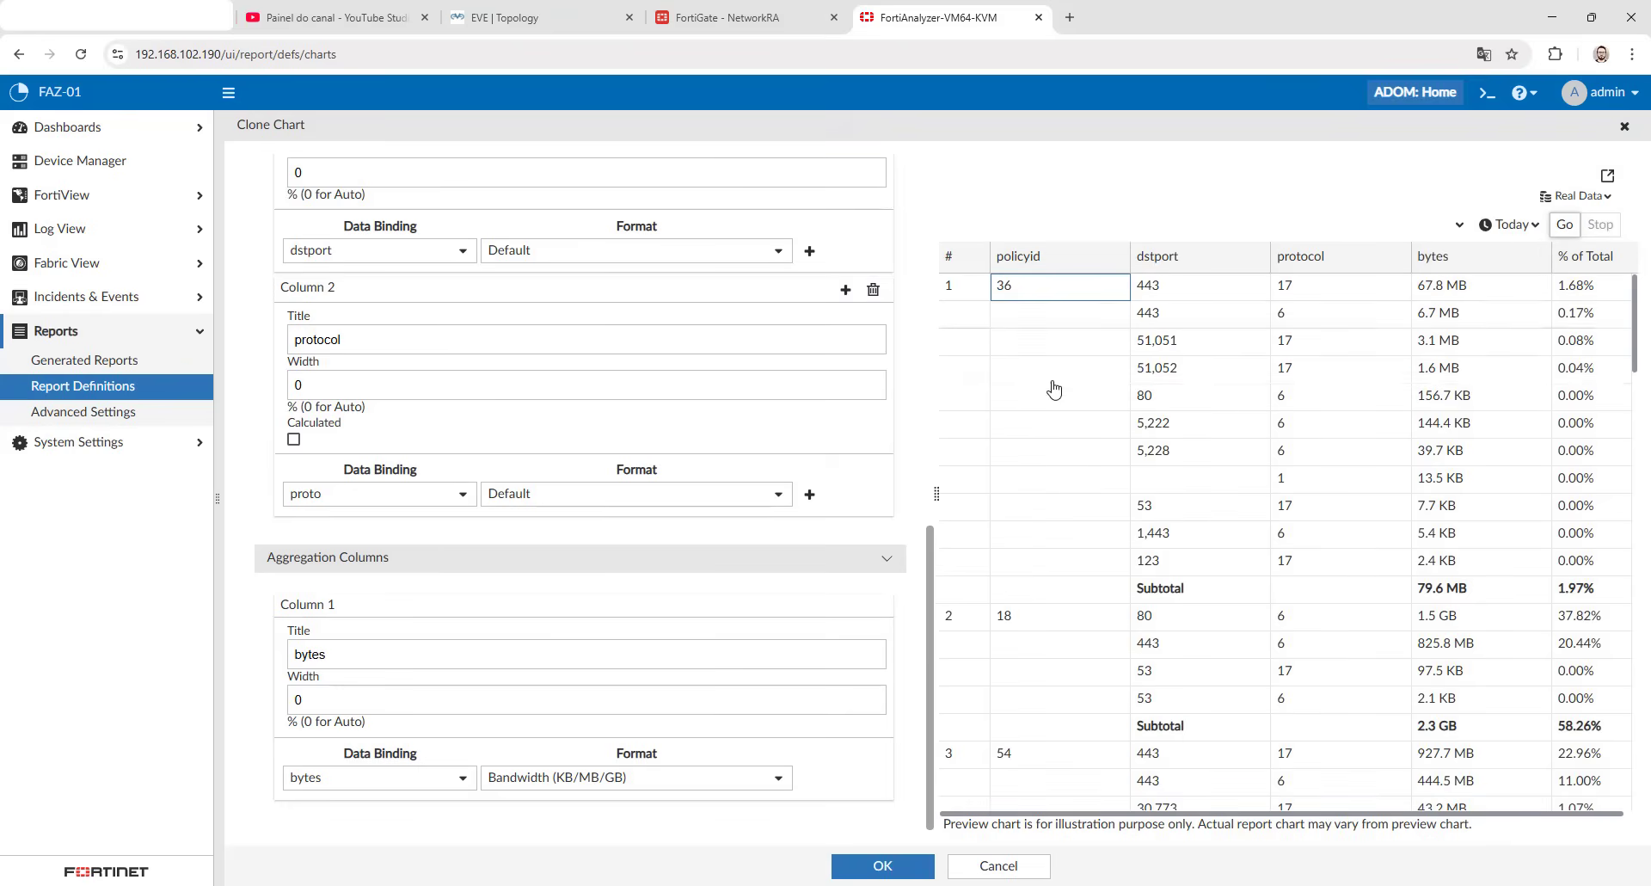
pyautogui.click(1150, 293)
pyautogui.click(1299, 292)
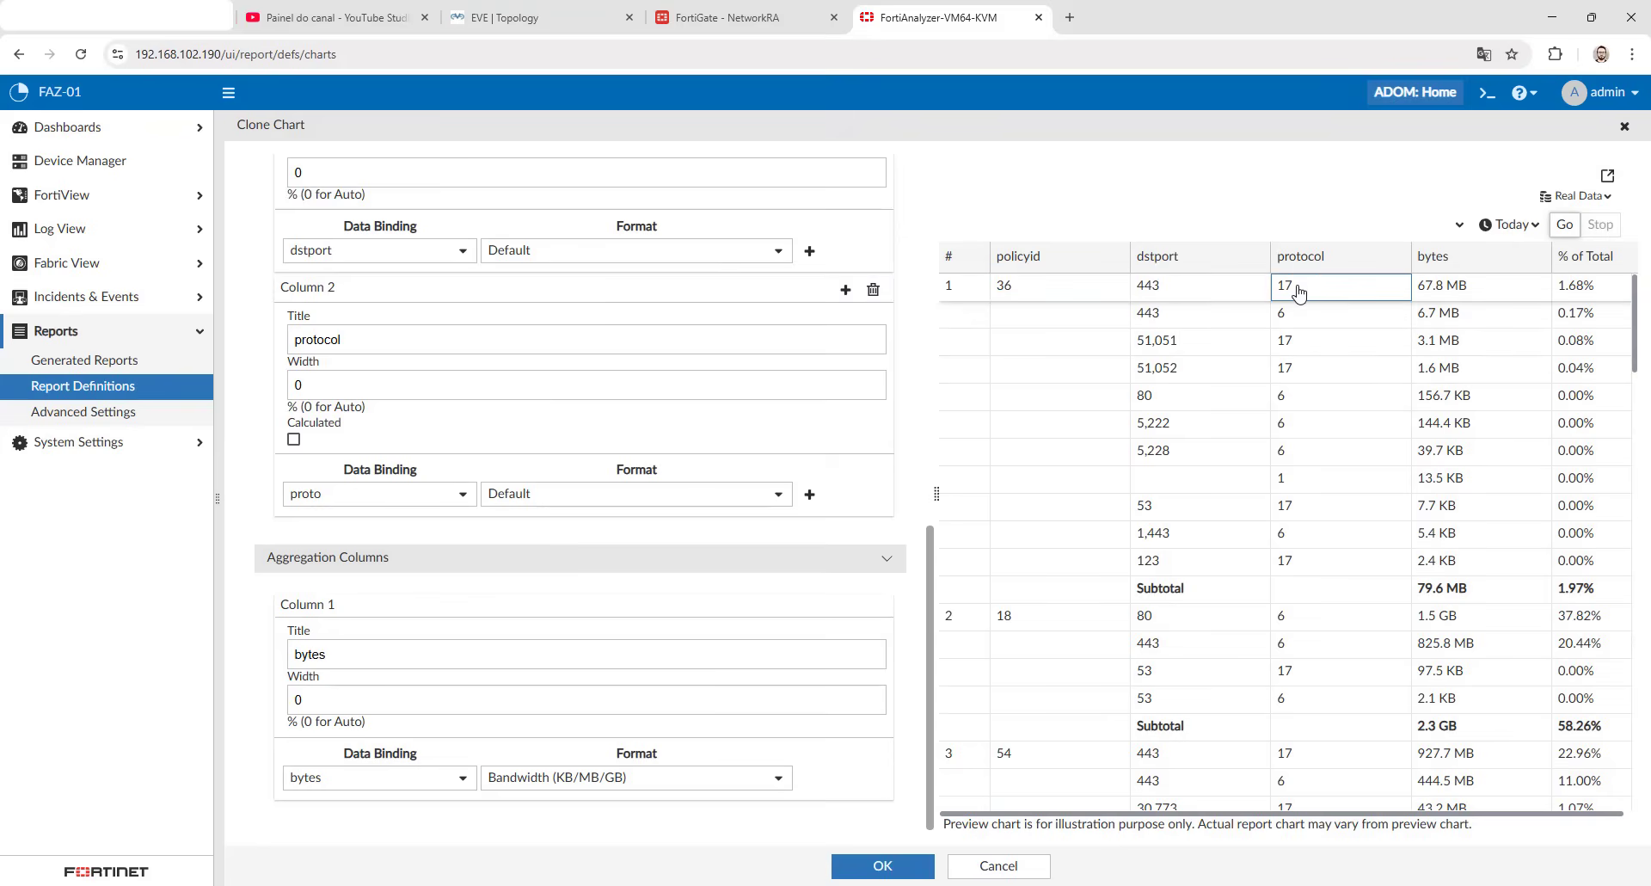
pyautogui.moveTo(1423, 293); pyautogui.dragTo(1468, 293)
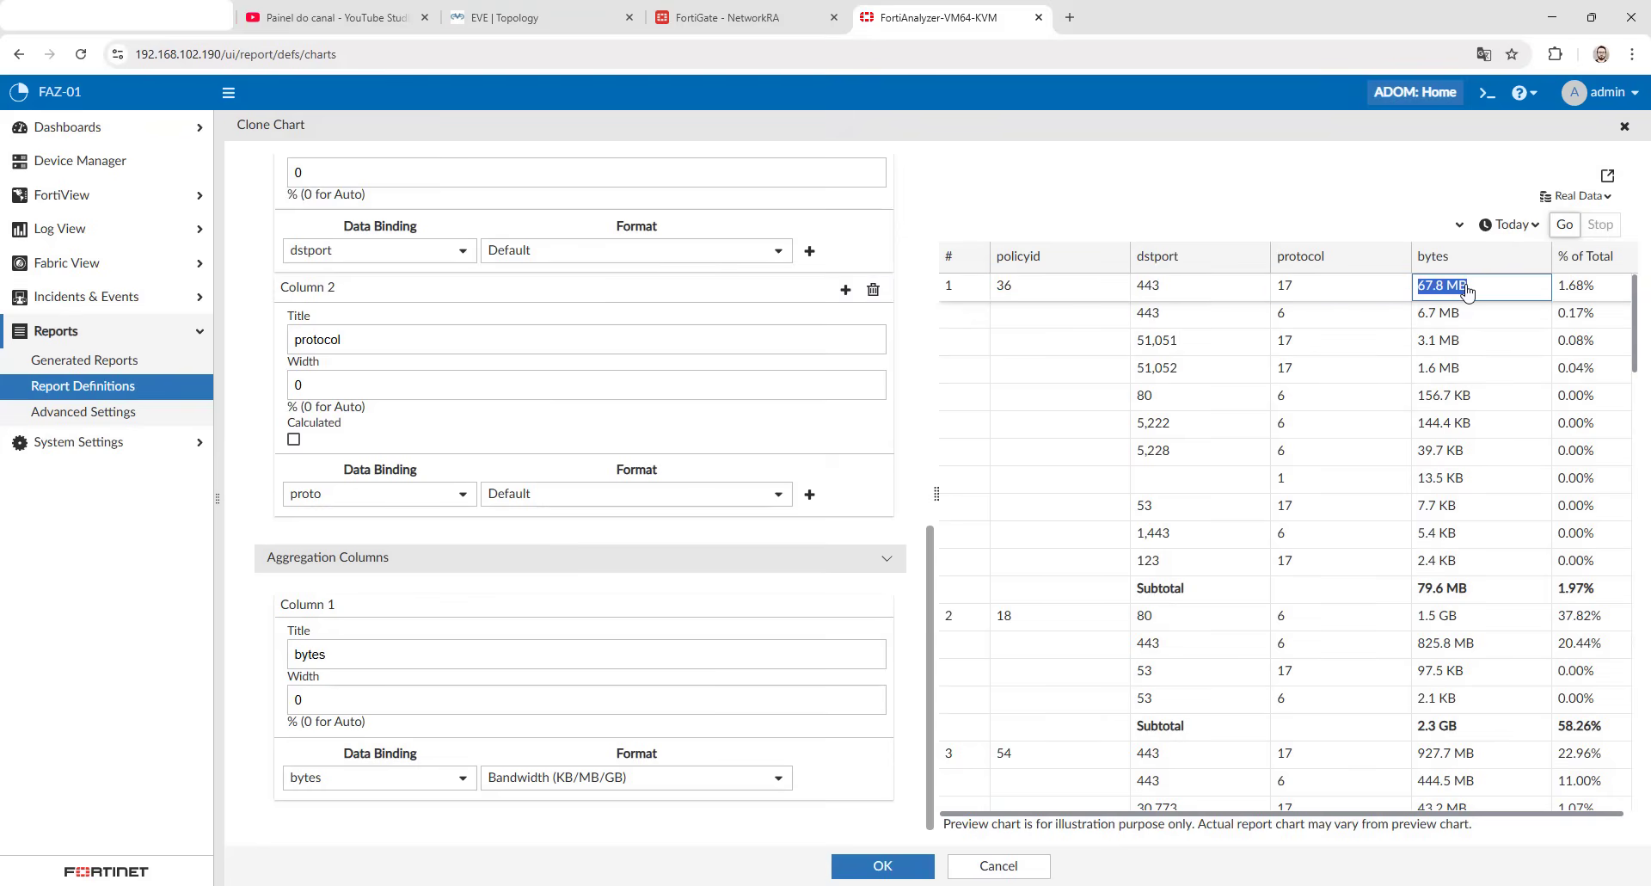
pyautogui.click(1581, 292)
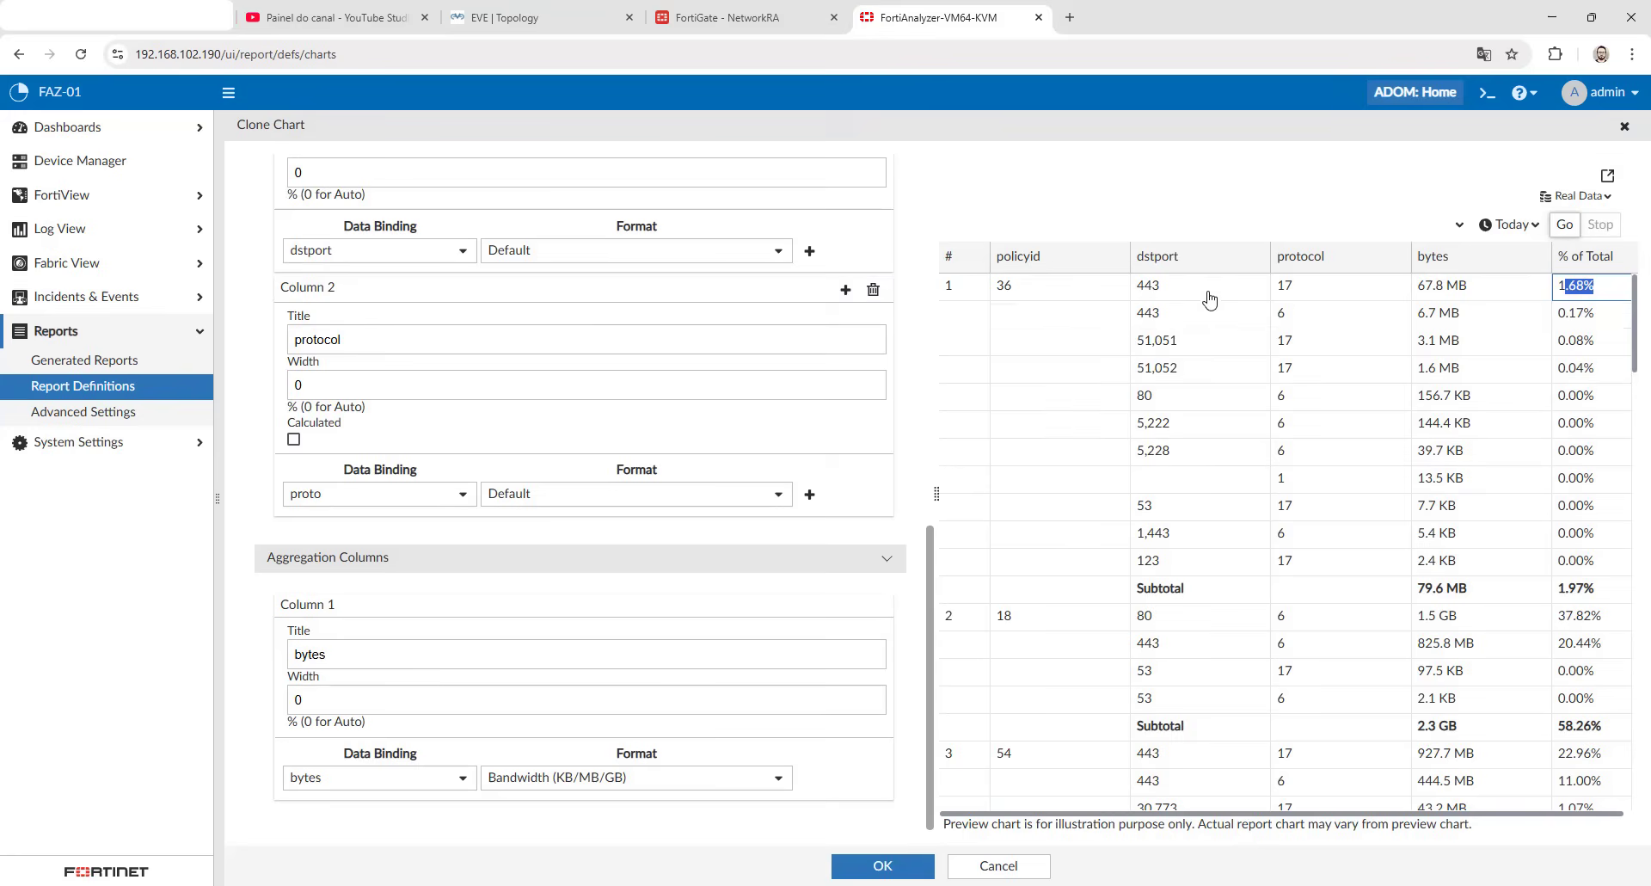
pyautogui.click(1205, 458)
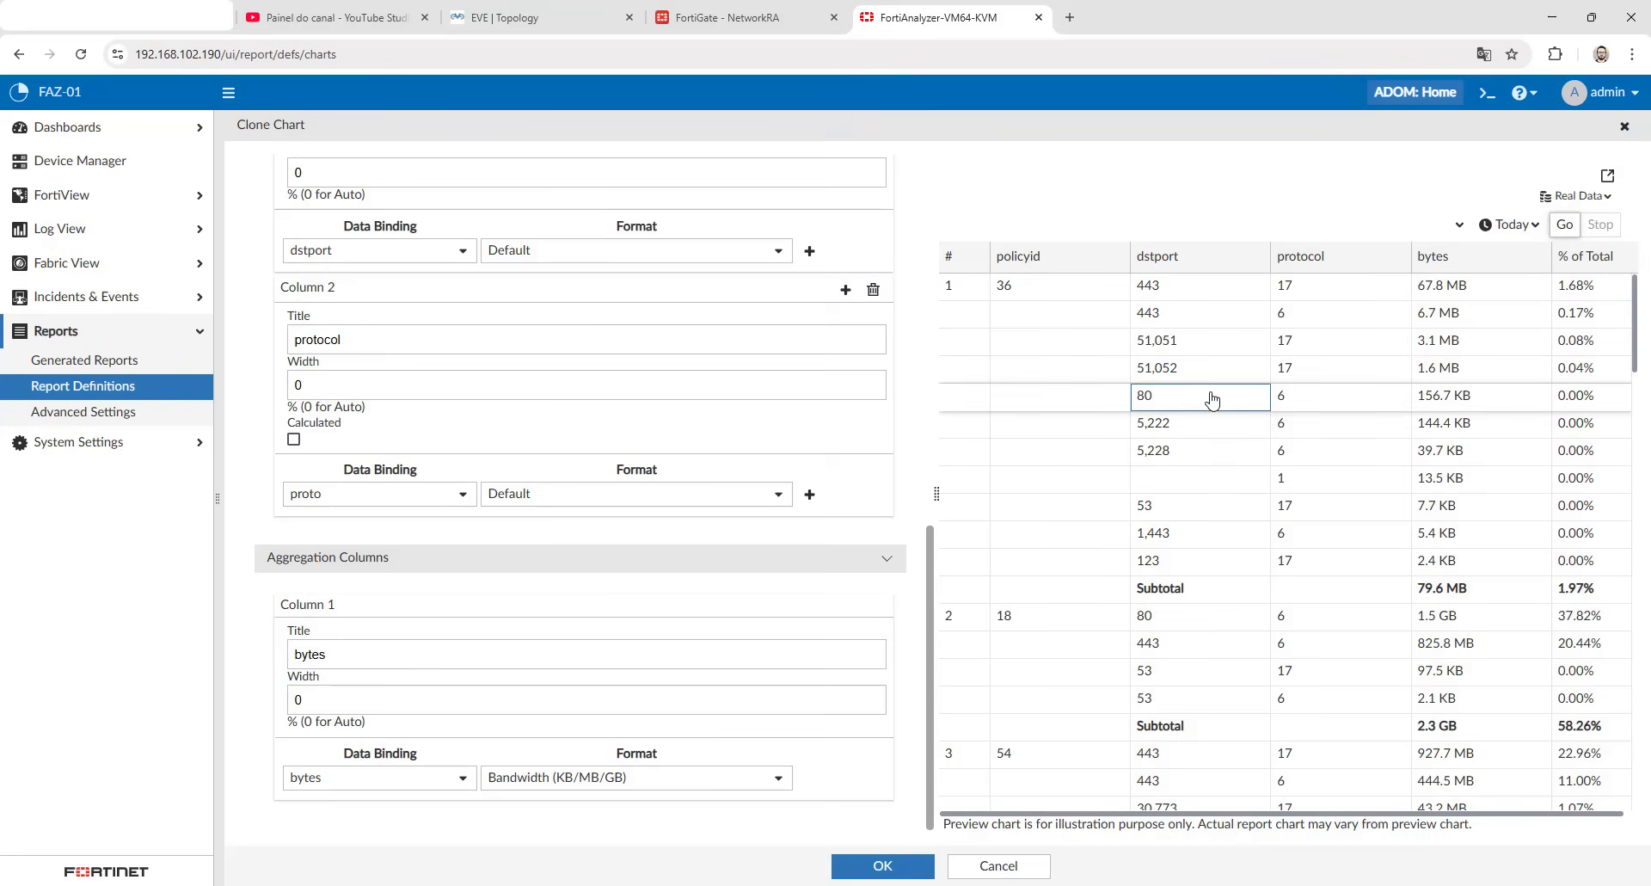
pyautogui.press('Up')
pyautogui.press('Up')
pyautogui.press('Up')
pyautogui.press('Up')
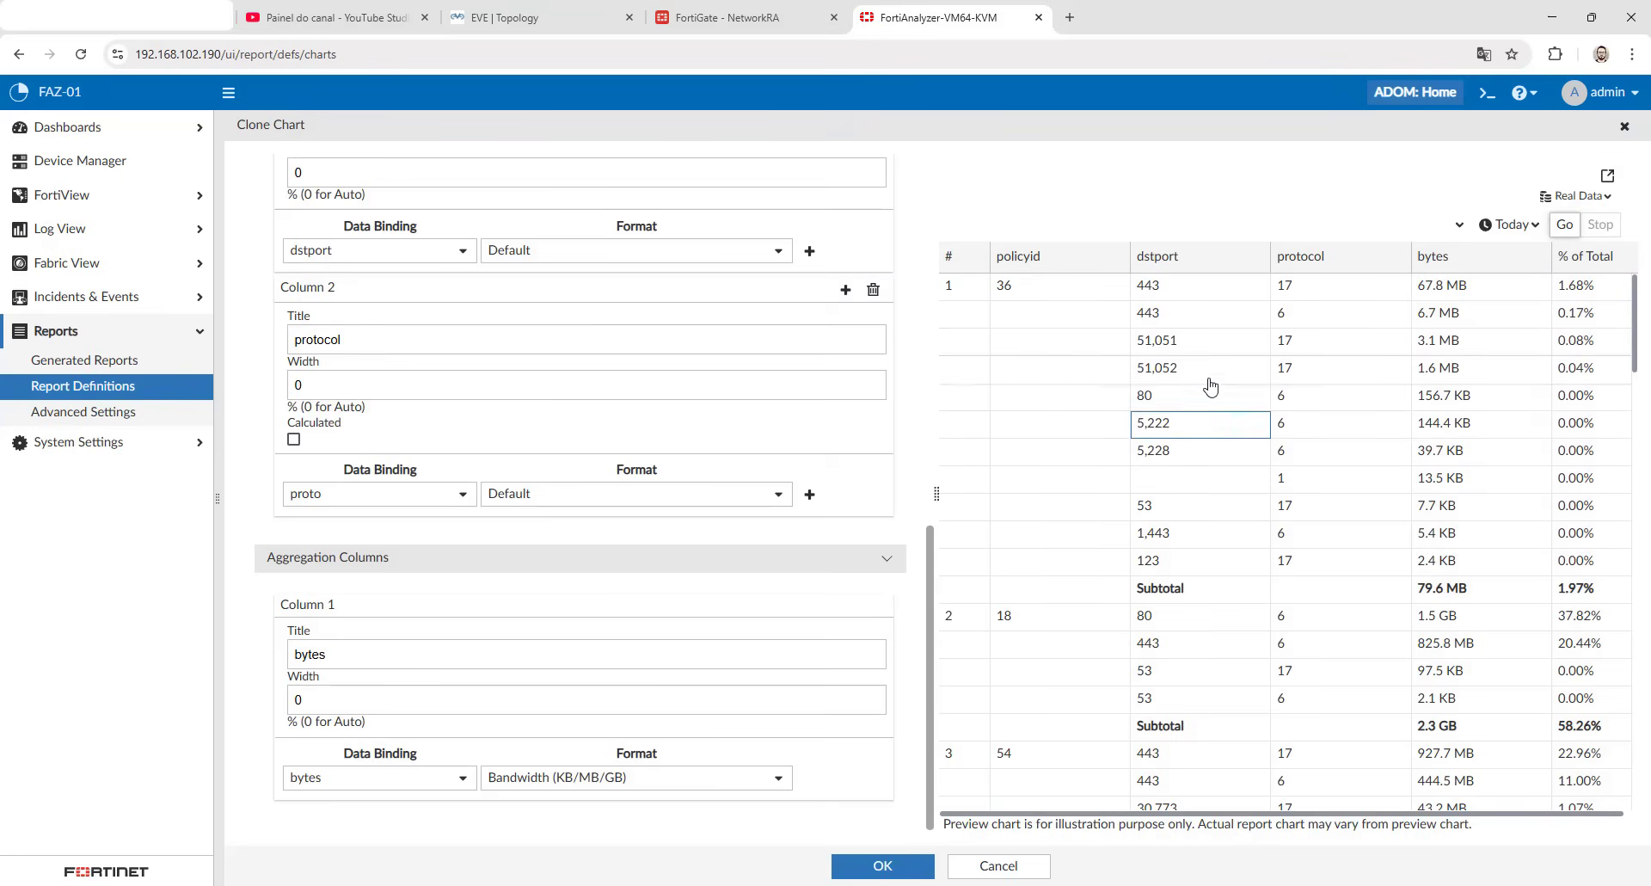
pyautogui.click(1212, 317)
pyautogui.click(1166, 199)
# - Save the cloned chart and find SOL_Chart in the chart library by searching for sol
pyautogui.click(861, 878)
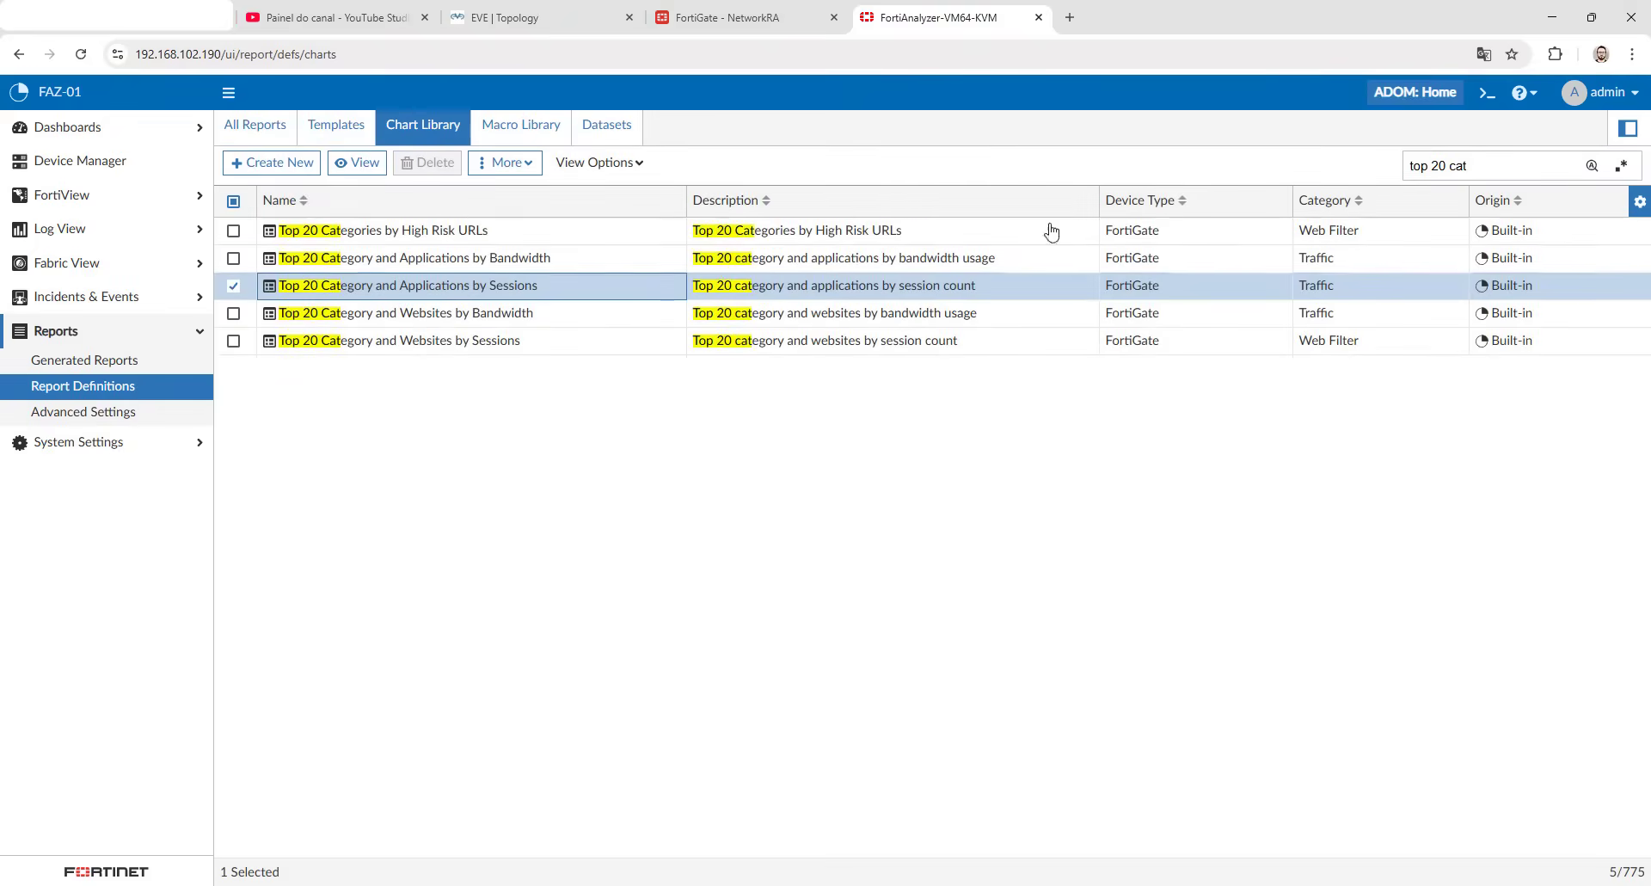
pyautogui.tripleClick(1430, 166)
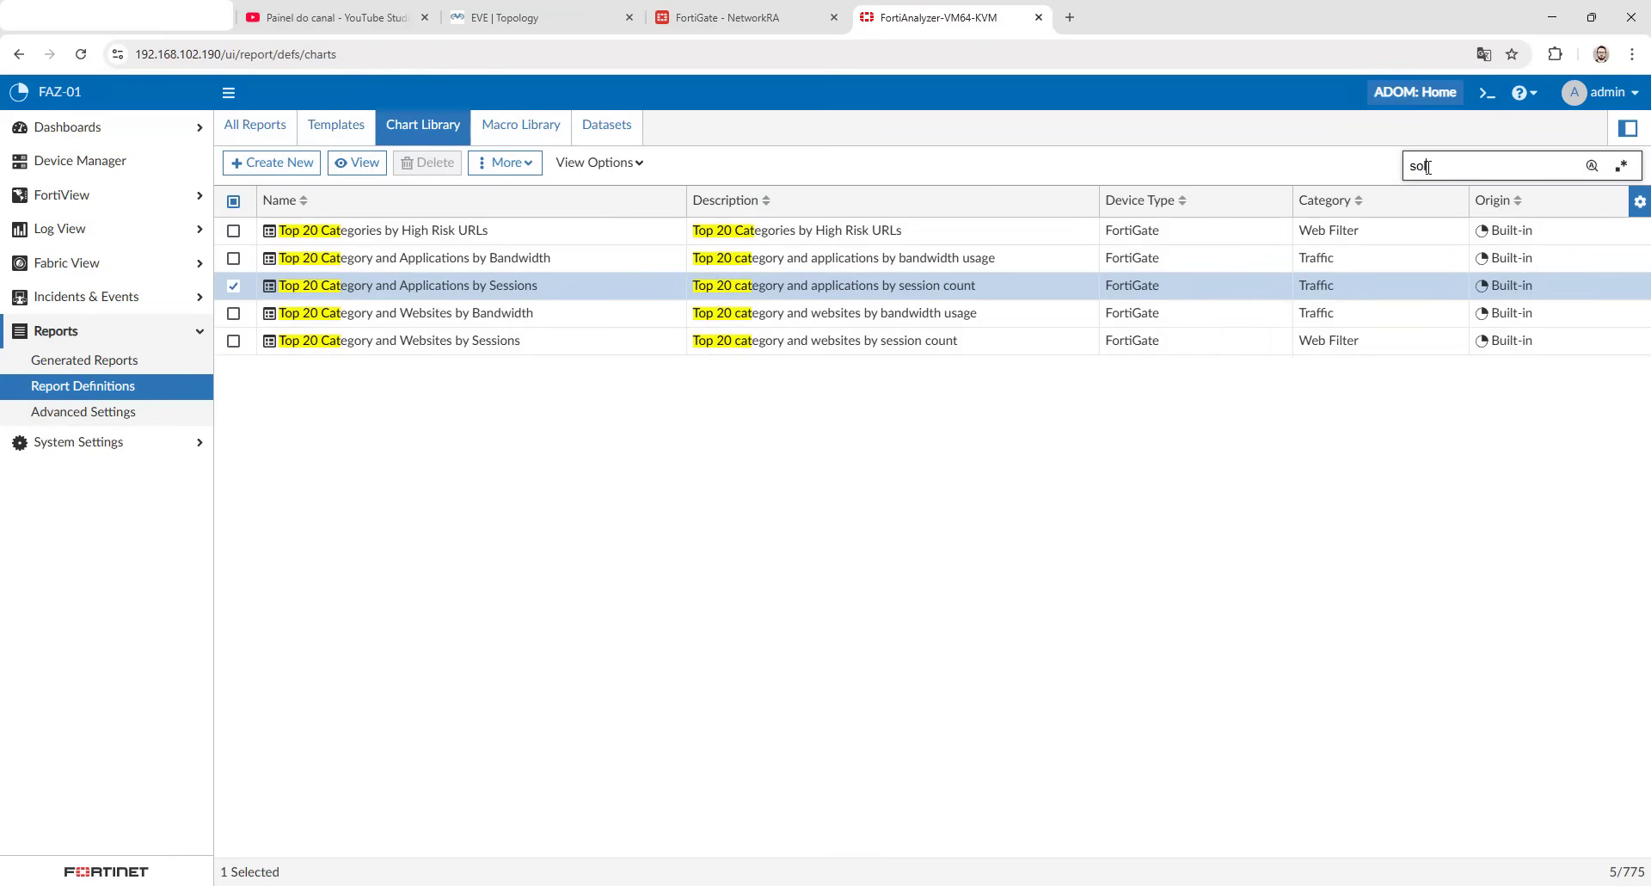
pyautogui.write('sol')
pyautogui.click(511, 323)
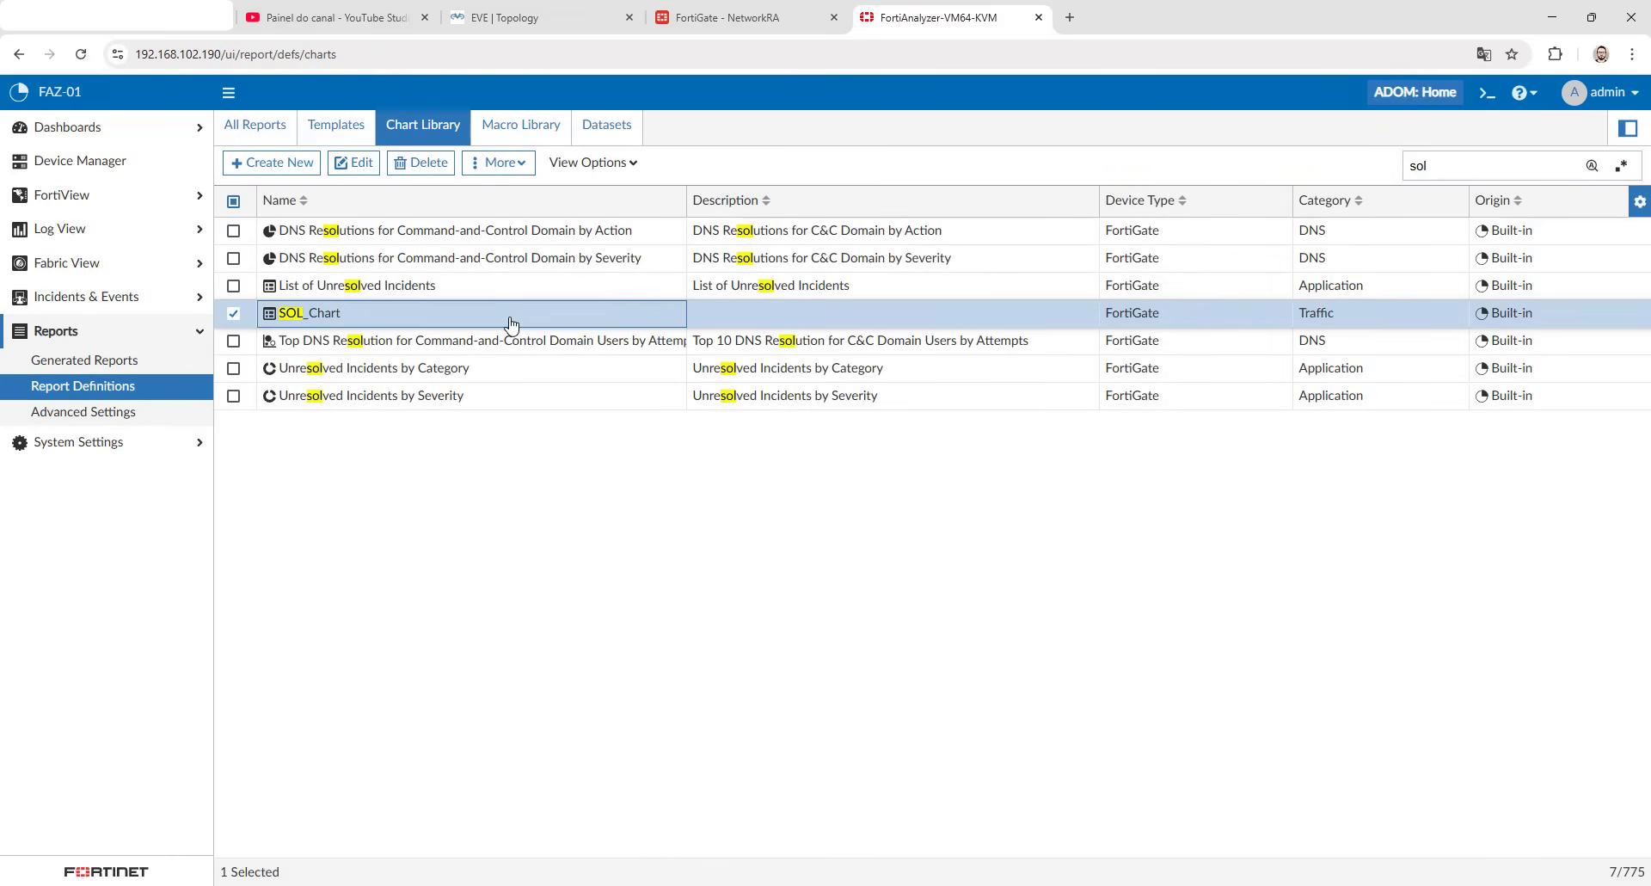
# - Search the report templates for top 20 cat and clone Template - Top 20 Categories and Applications (Session)
pyautogui.click(334, 125)
pyautogui.click(1434, 165)
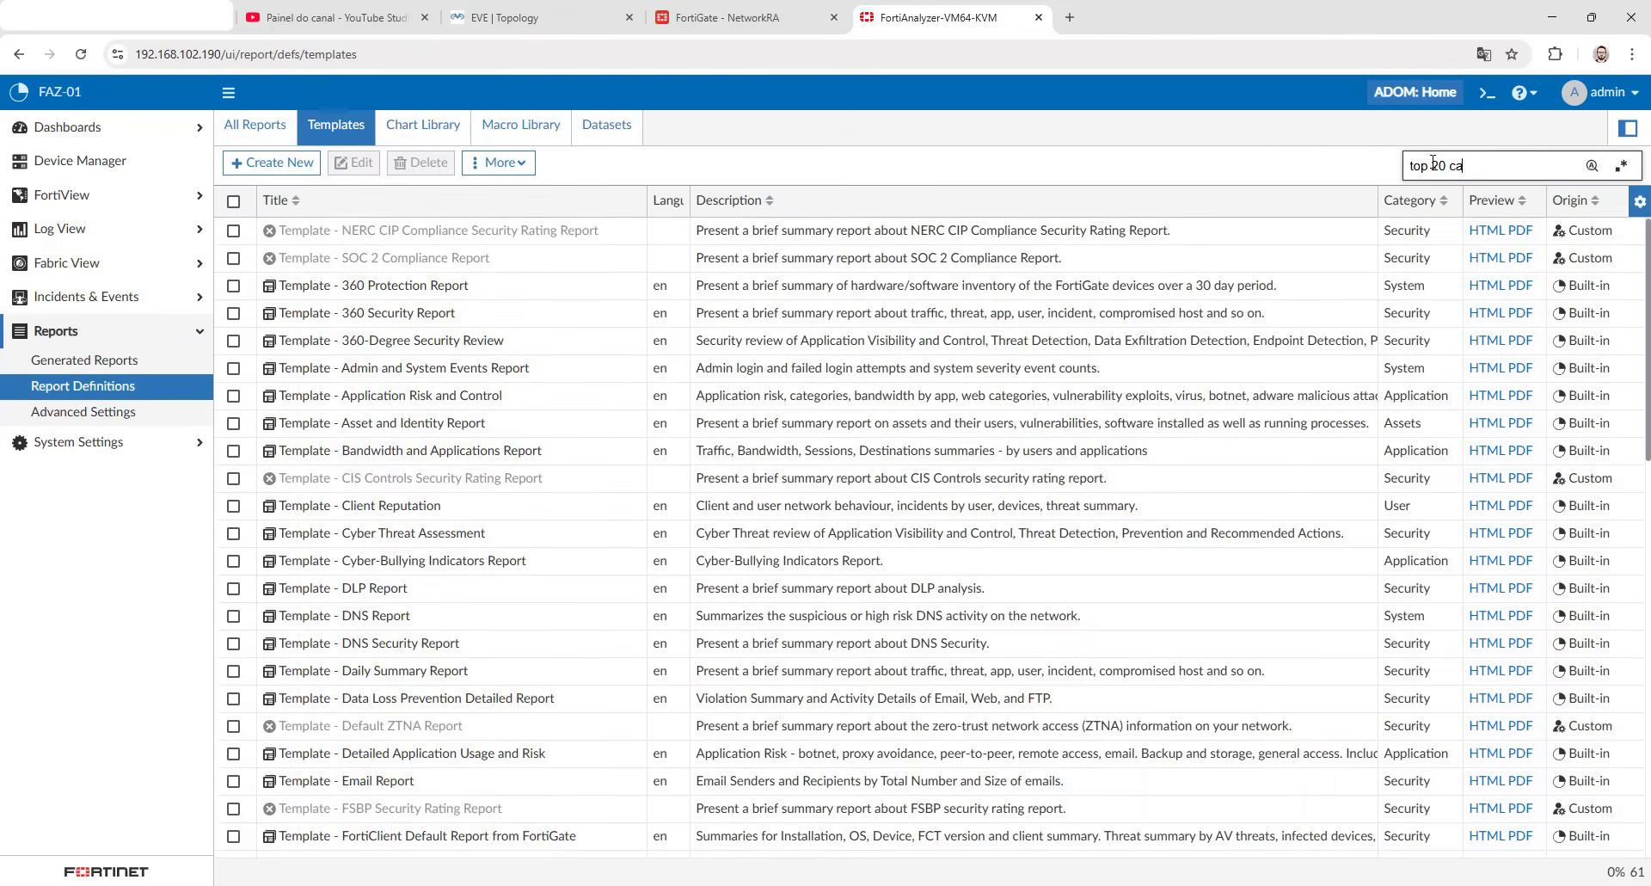
pyautogui.press('Return')
pyautogui.click(560, 263)
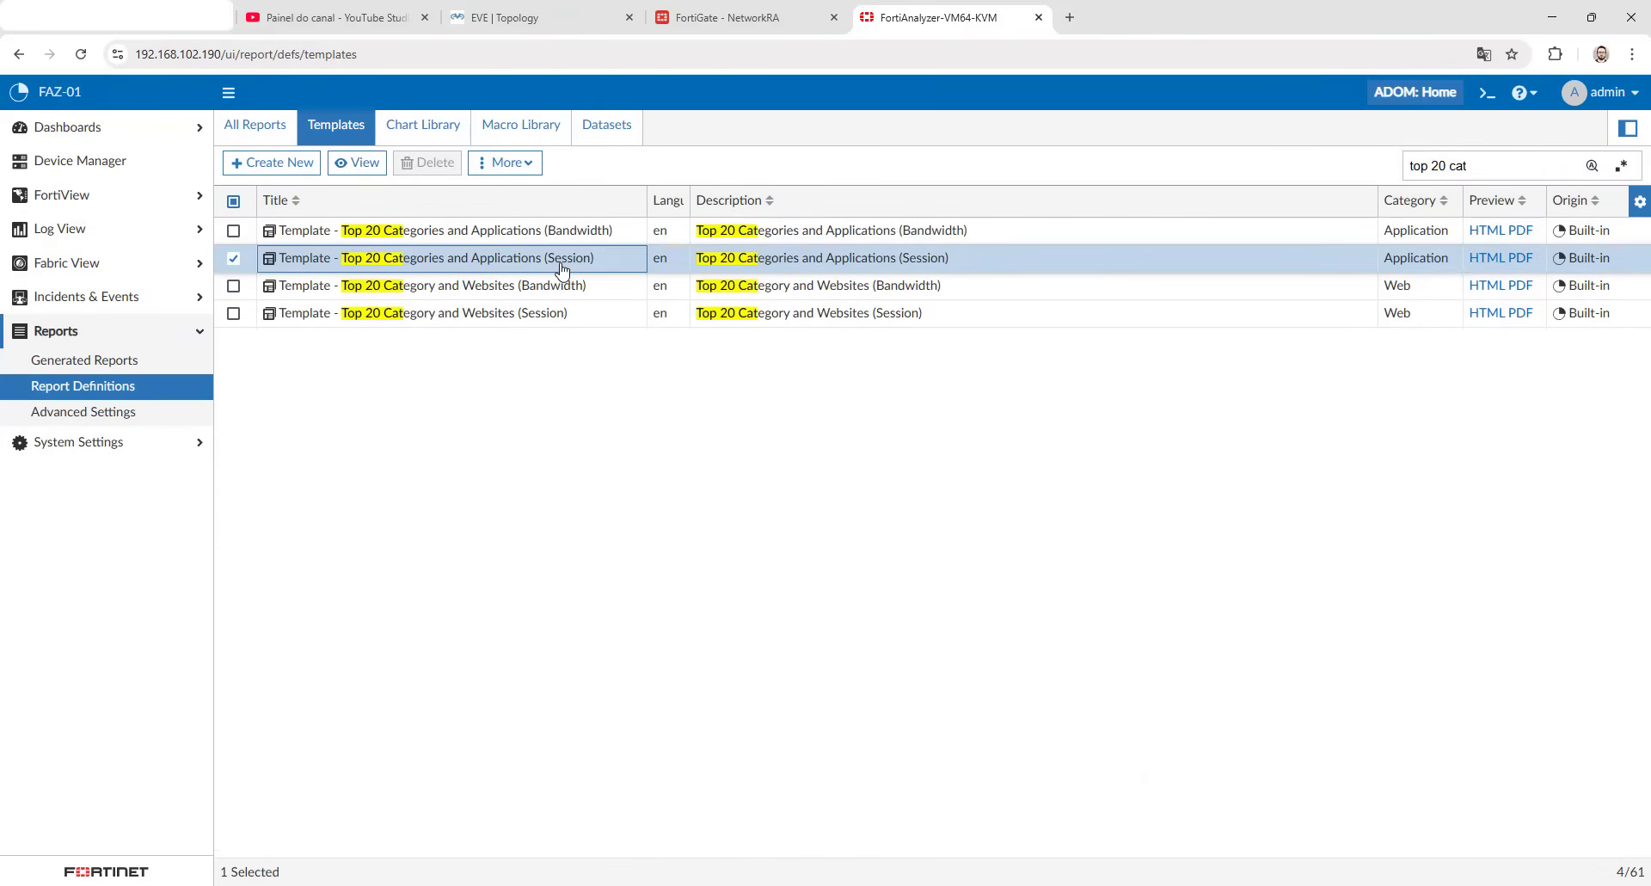
pyautogui.rightClick(563, 266)
pyautogui.click(602, 340)
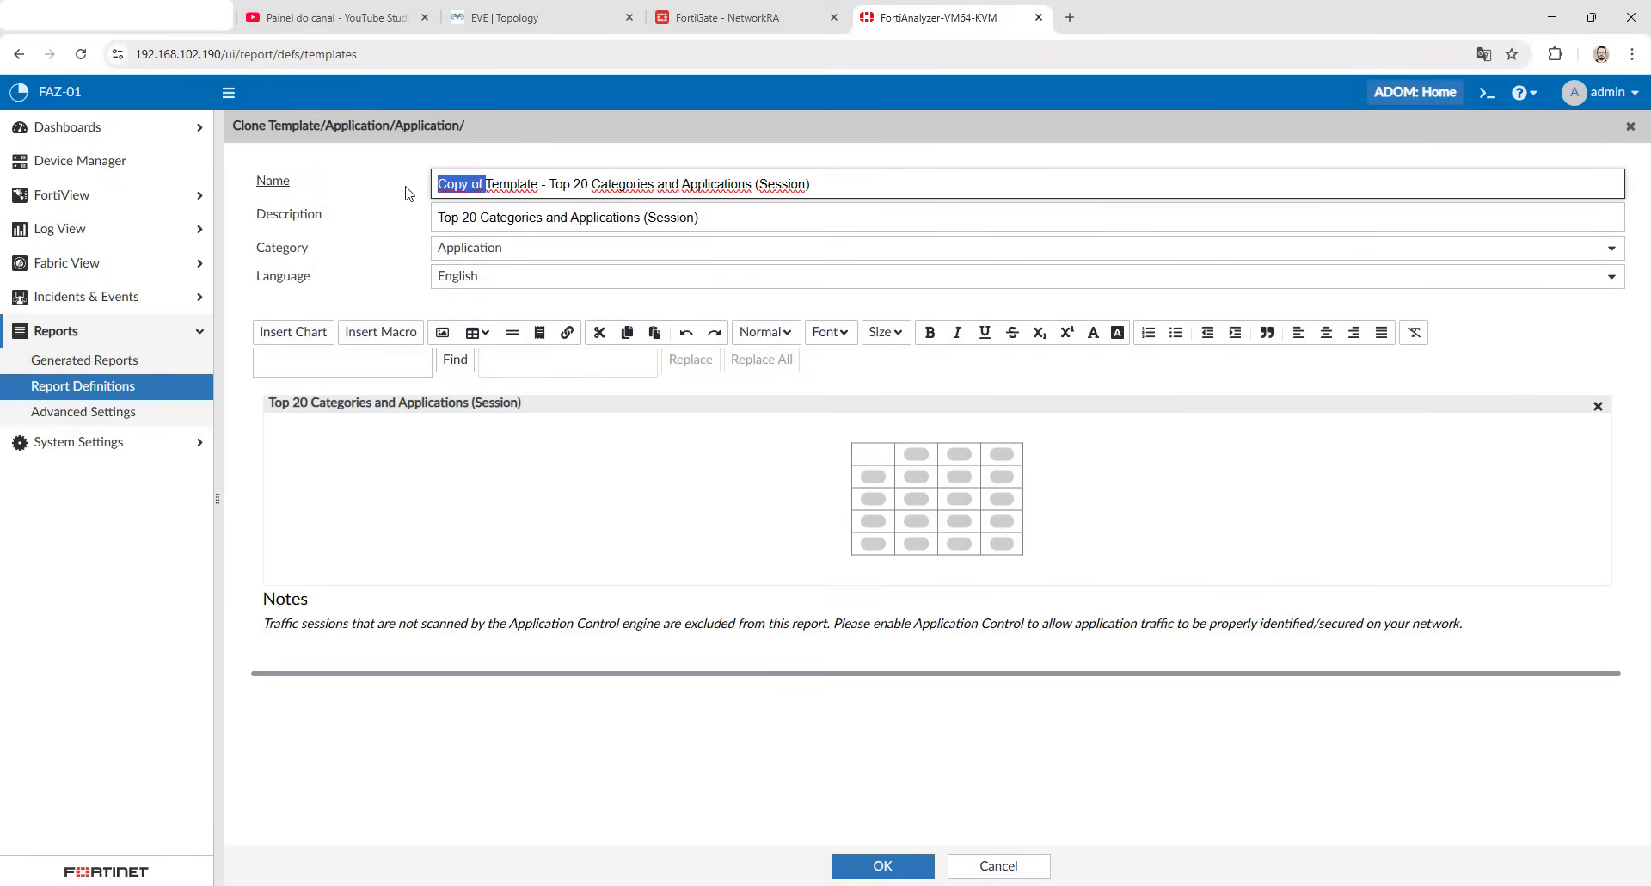
# - Name the cloned template Template - SOL and clear its description, keeping the Application category
pyautogui.press('BackSpace')
pyautogui.moveTo(506, 184); pyautogui.dragTo(886, 183)
pyautogui.press('BackSpace')
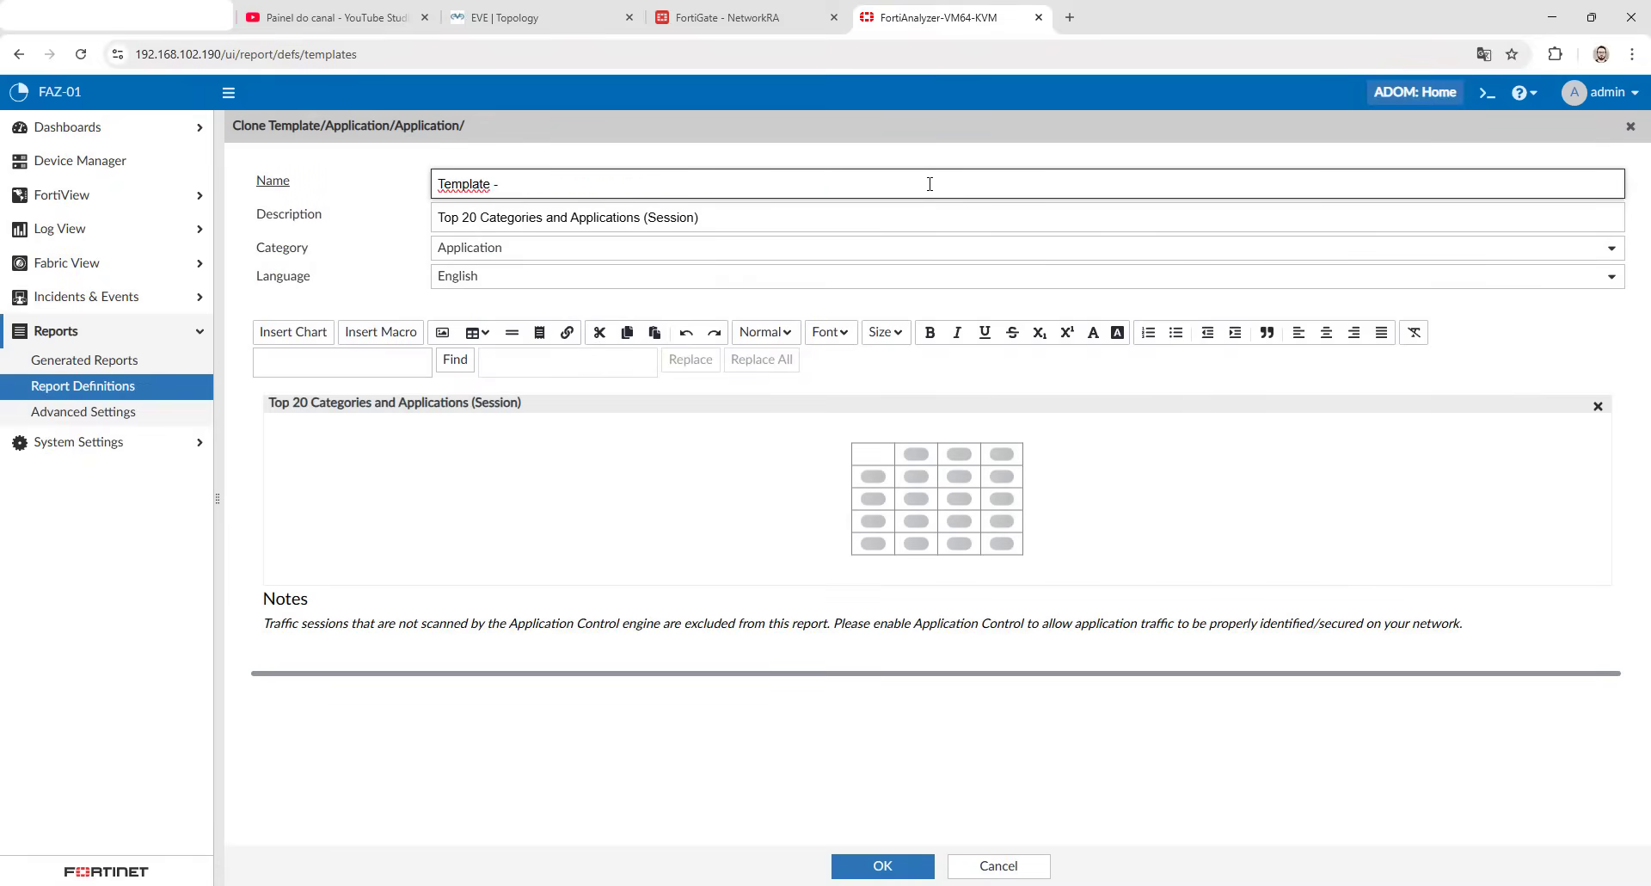
pyautogui.write('SOL')
pyautogui.tripleClick(553, 210)
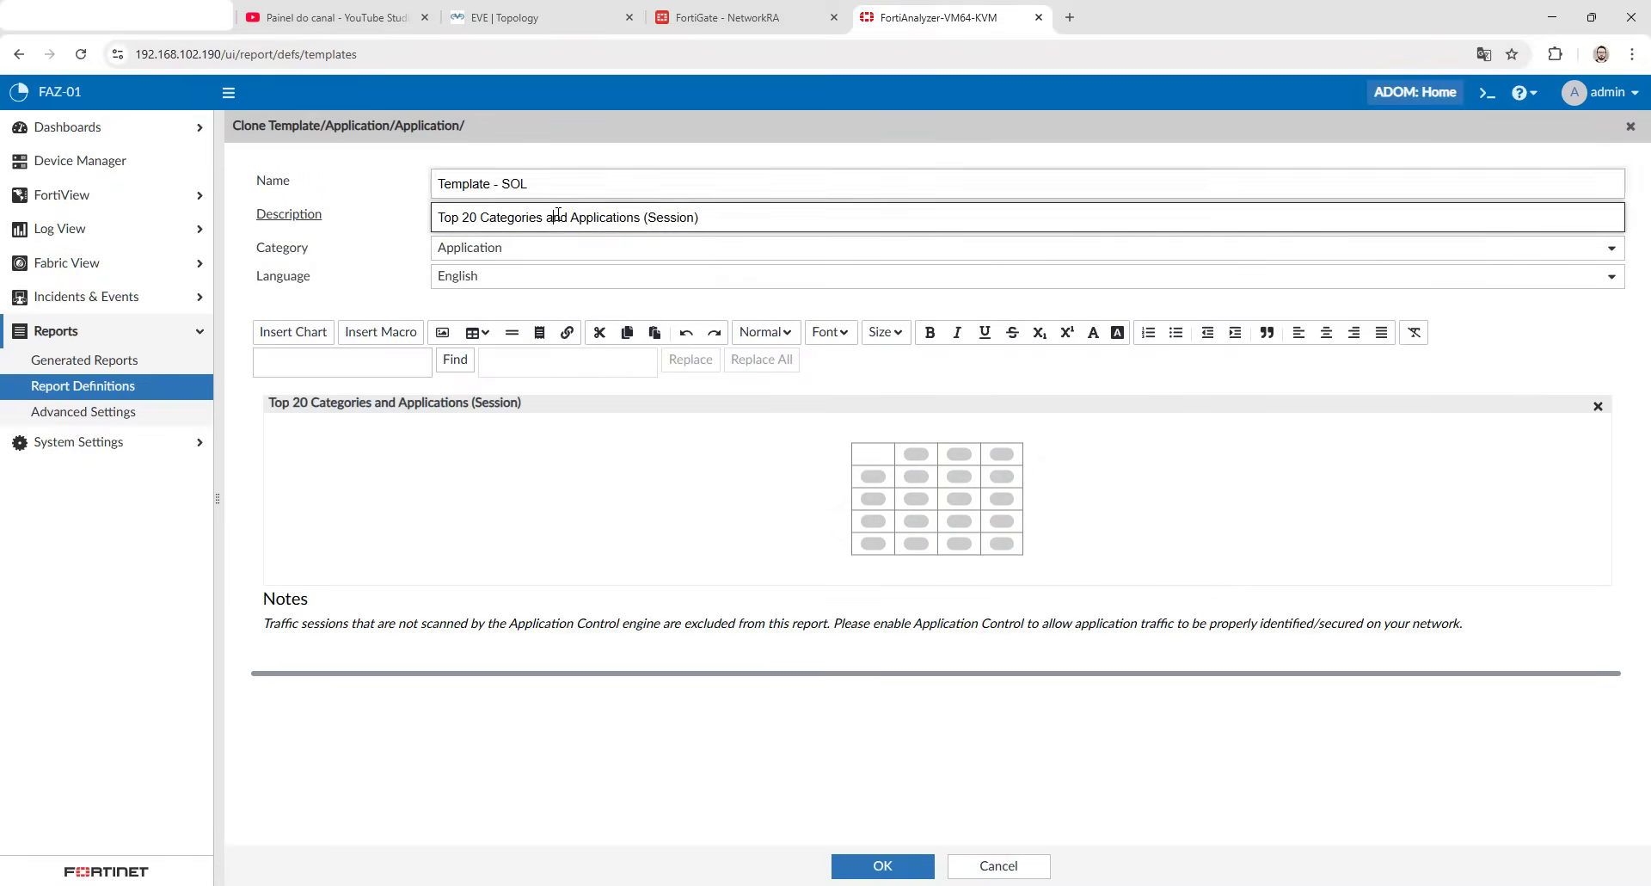
pyautogui.press('BackSpace')
pyautogui.click(530, 249)
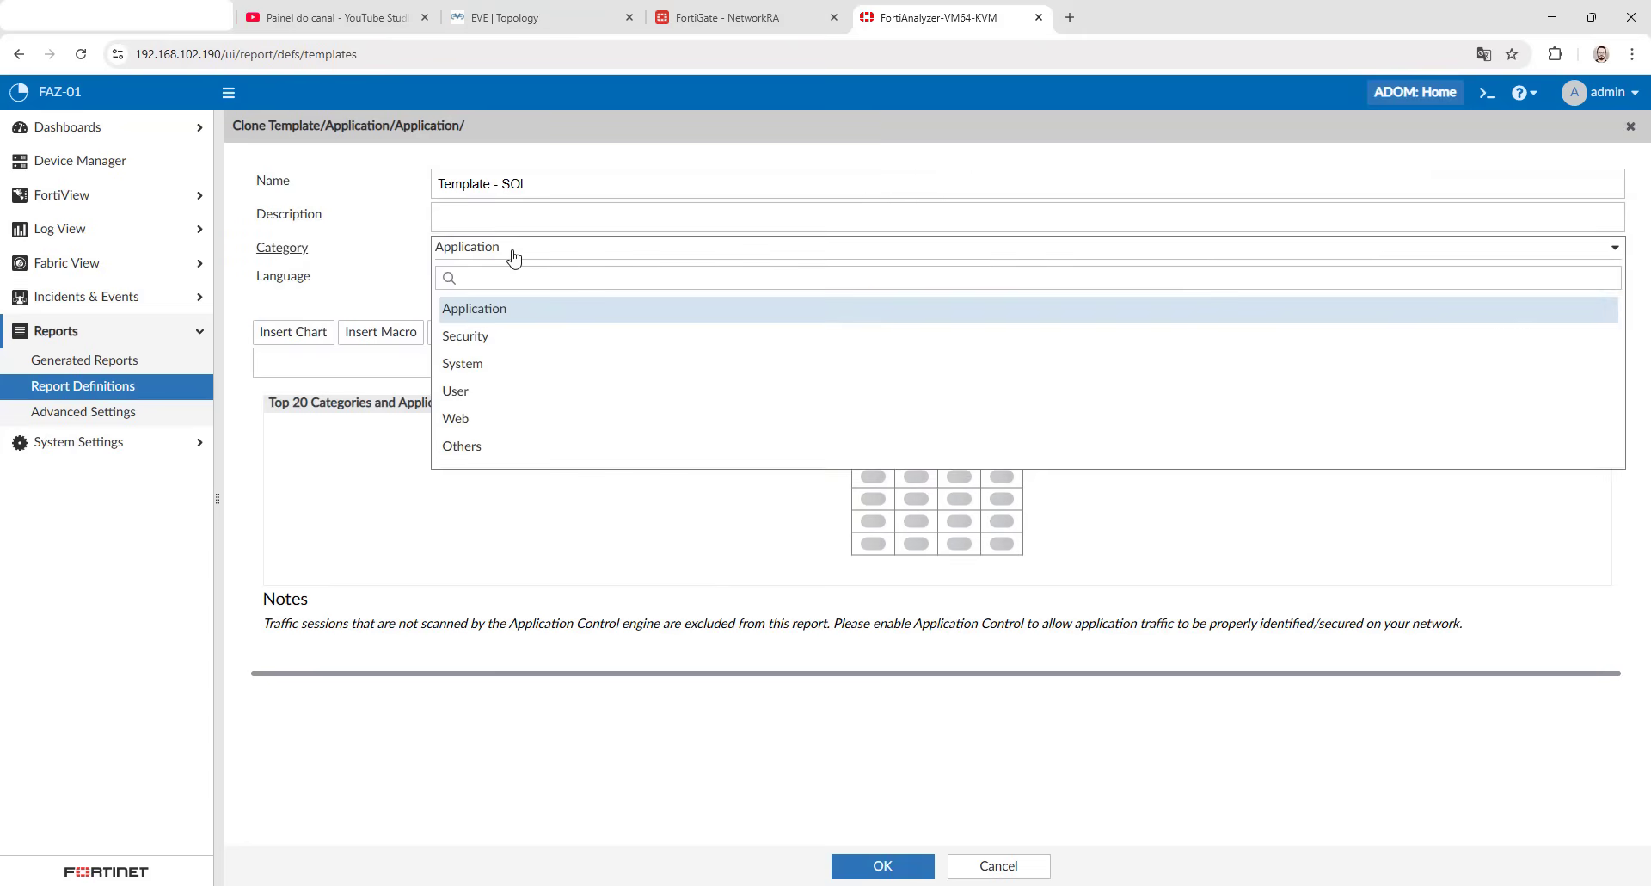
pyautogui.click(516, 210)
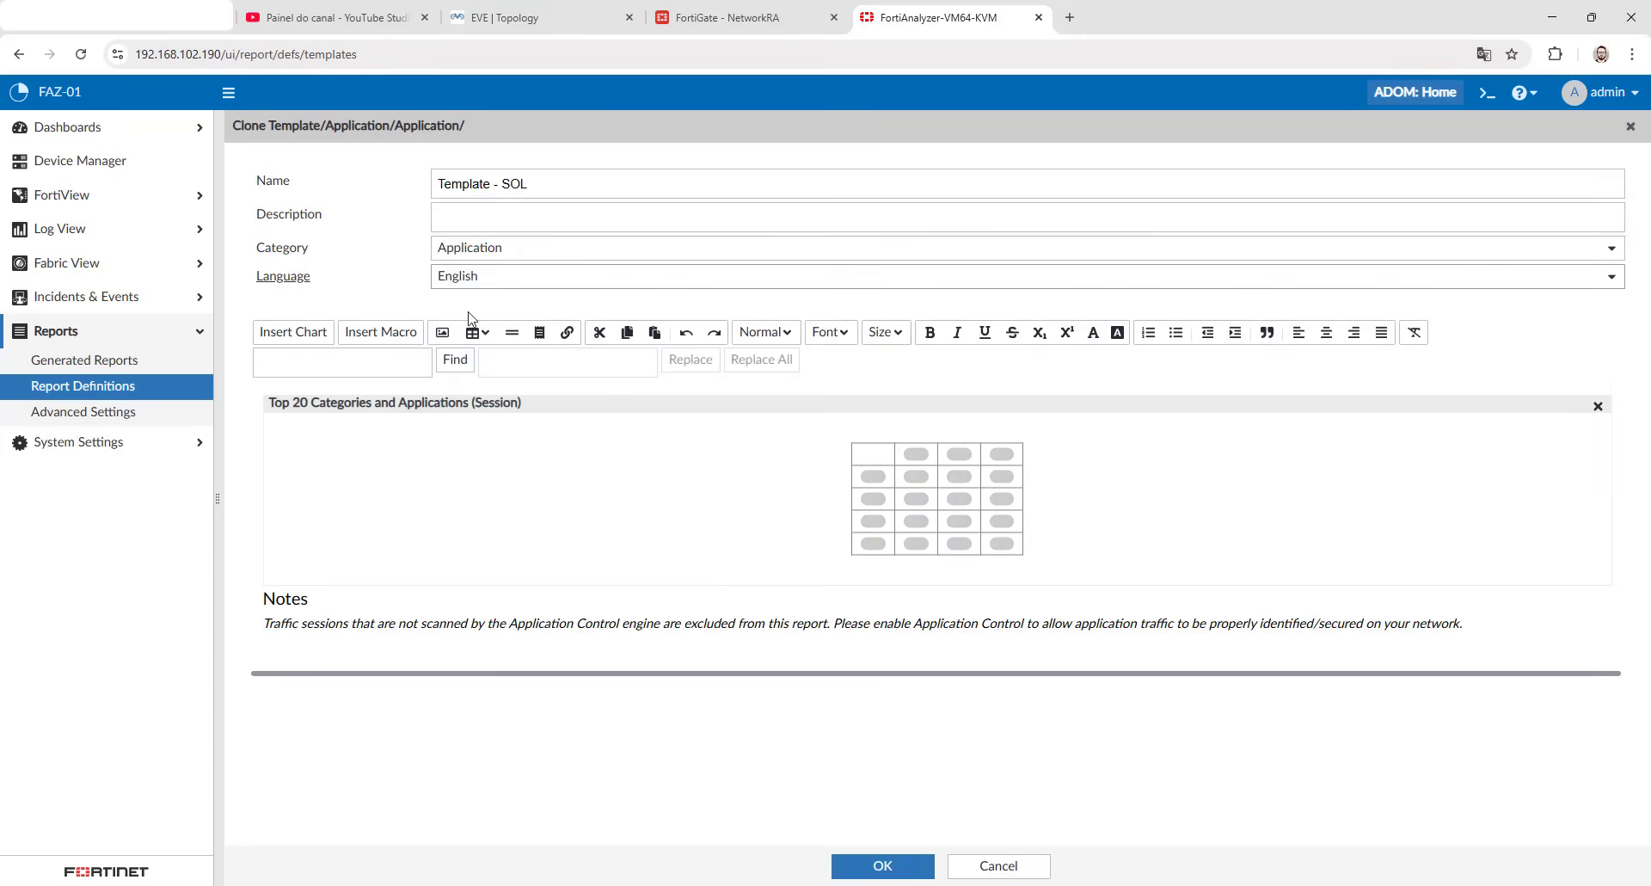
# - Open the properties of the template's chart and set its title to Hardening Policies All
pyautogui.doubleClick(449, 479)
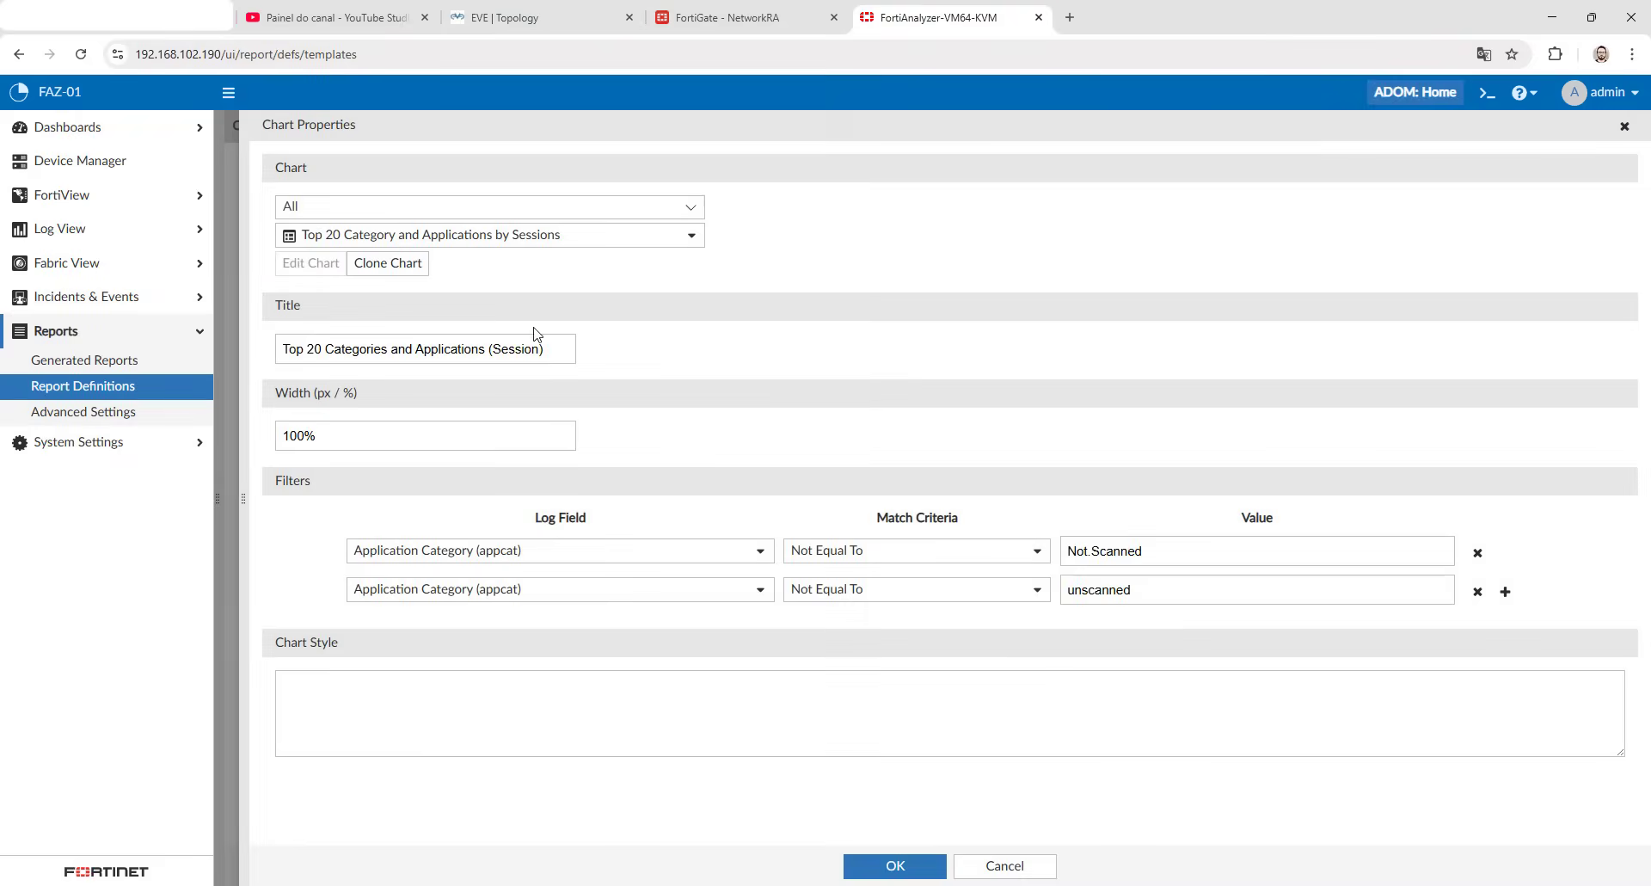
pyautogui.tripleClick(479, 342)
pyautogui.write('H')
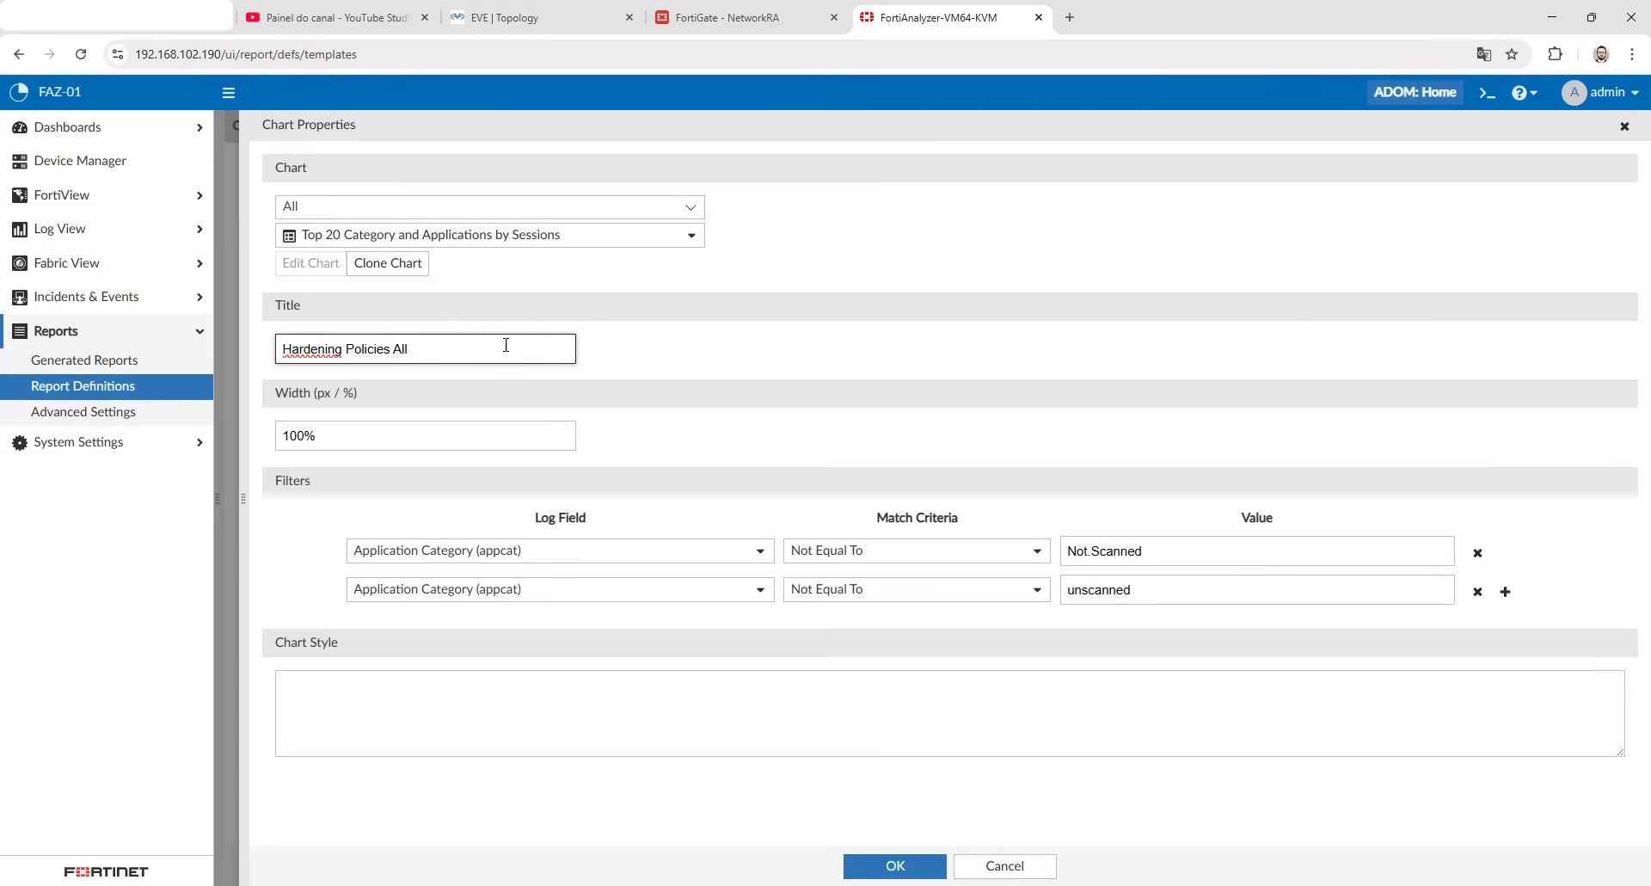
pyautogui.write('ardening Policies All')
pyautogui.click(820, 344)
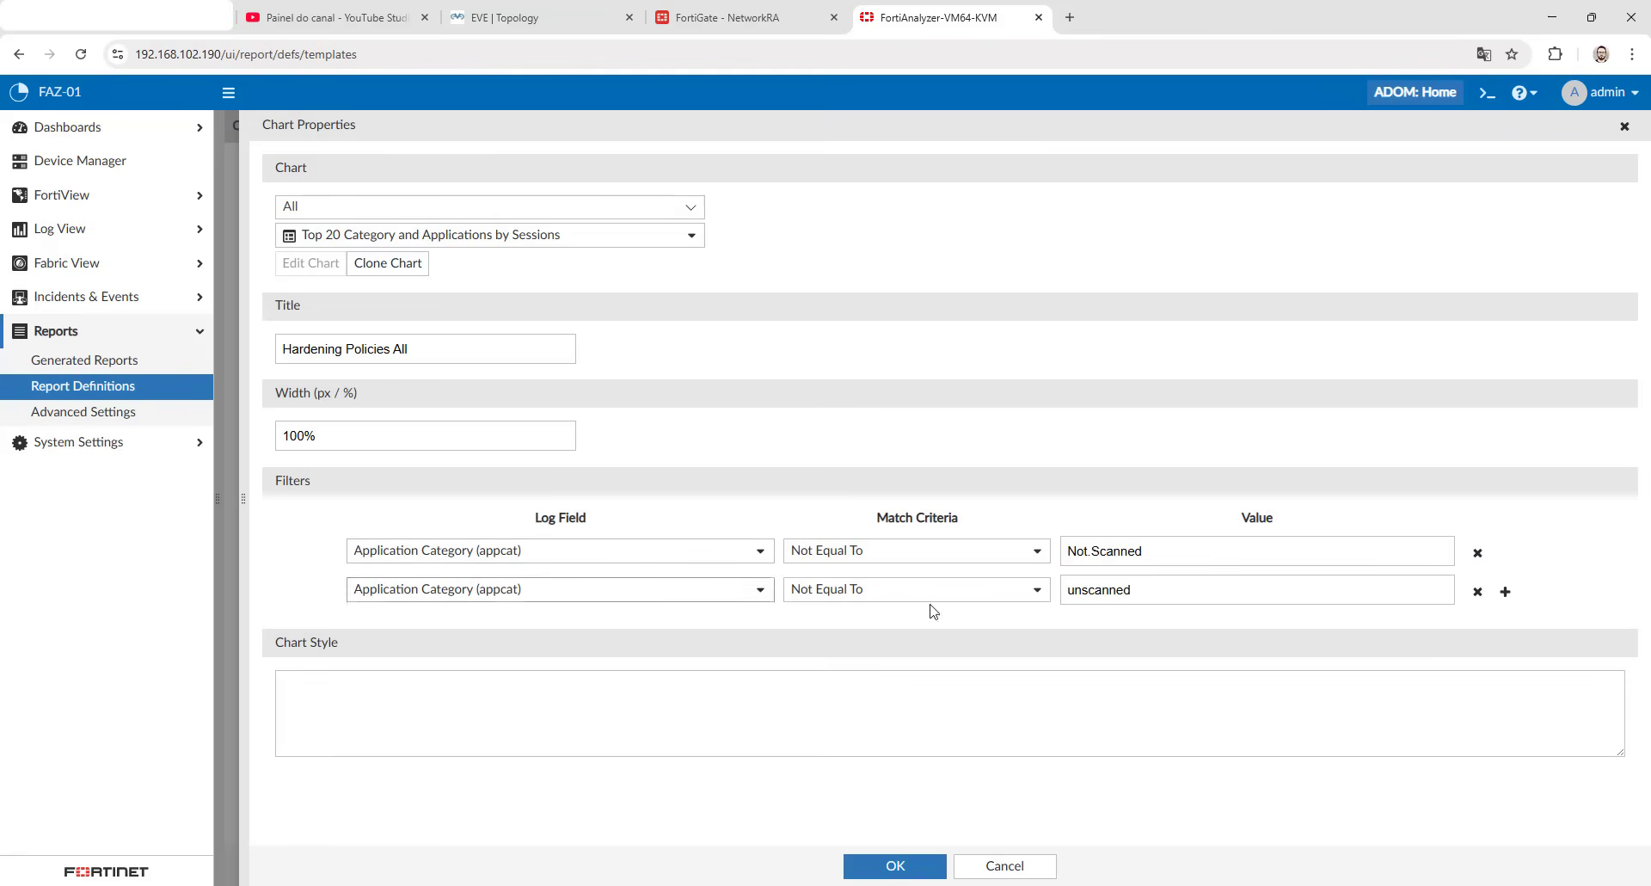
# - Remove both Application Category (appcat) filters from the template's chart and save the template
pyautogui.click(1477, 553)
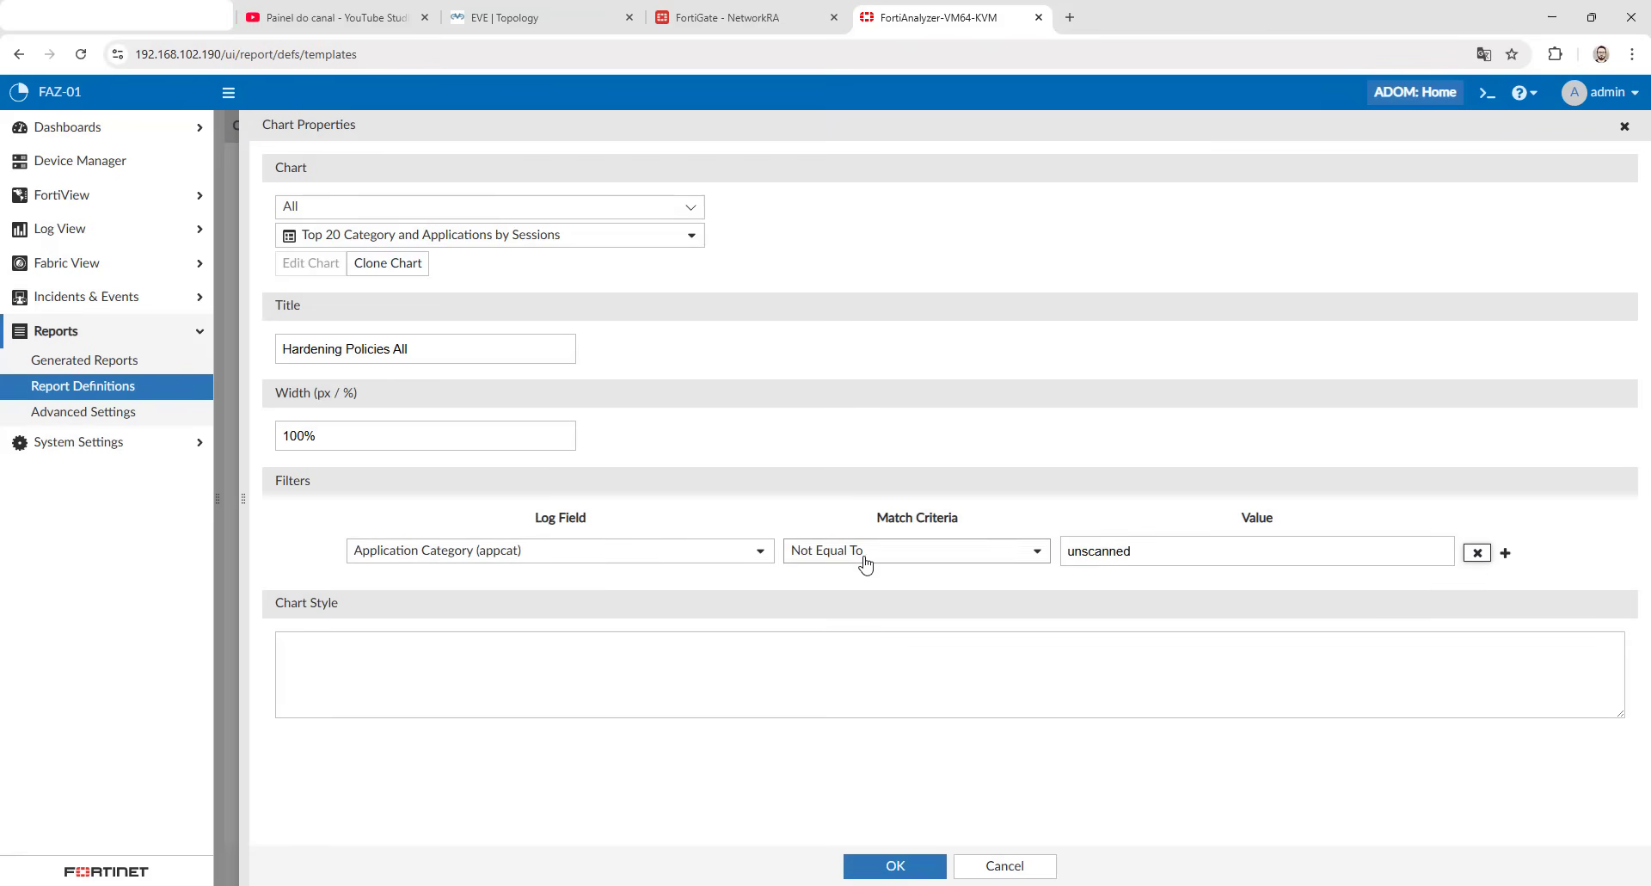
pyautogui.click(1477, 553)
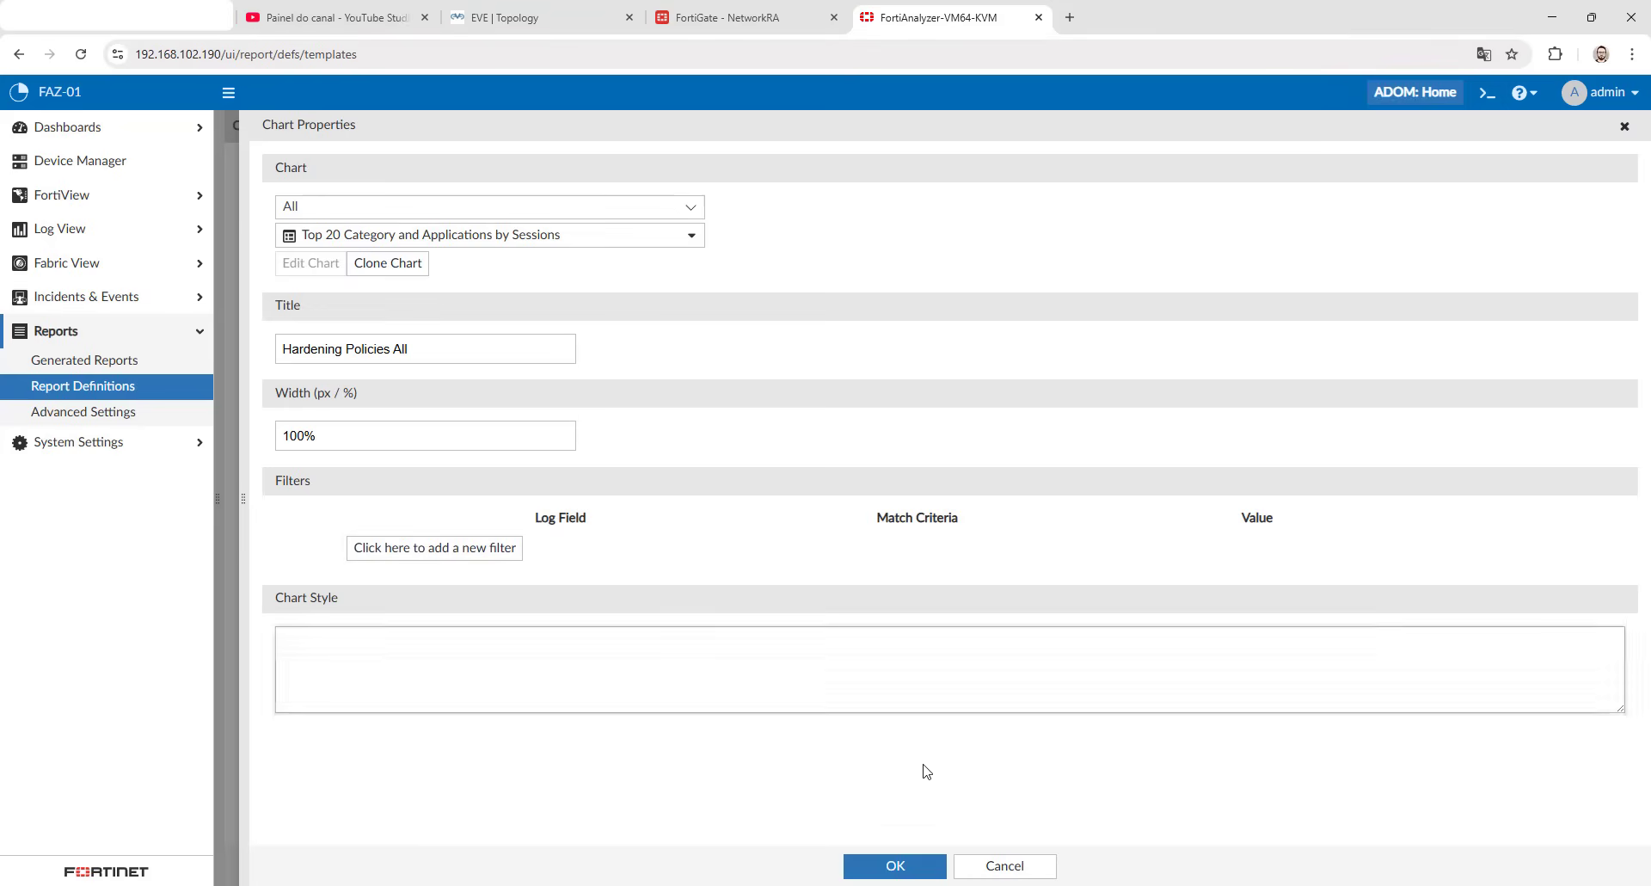
pyautogui.click(894, 866)
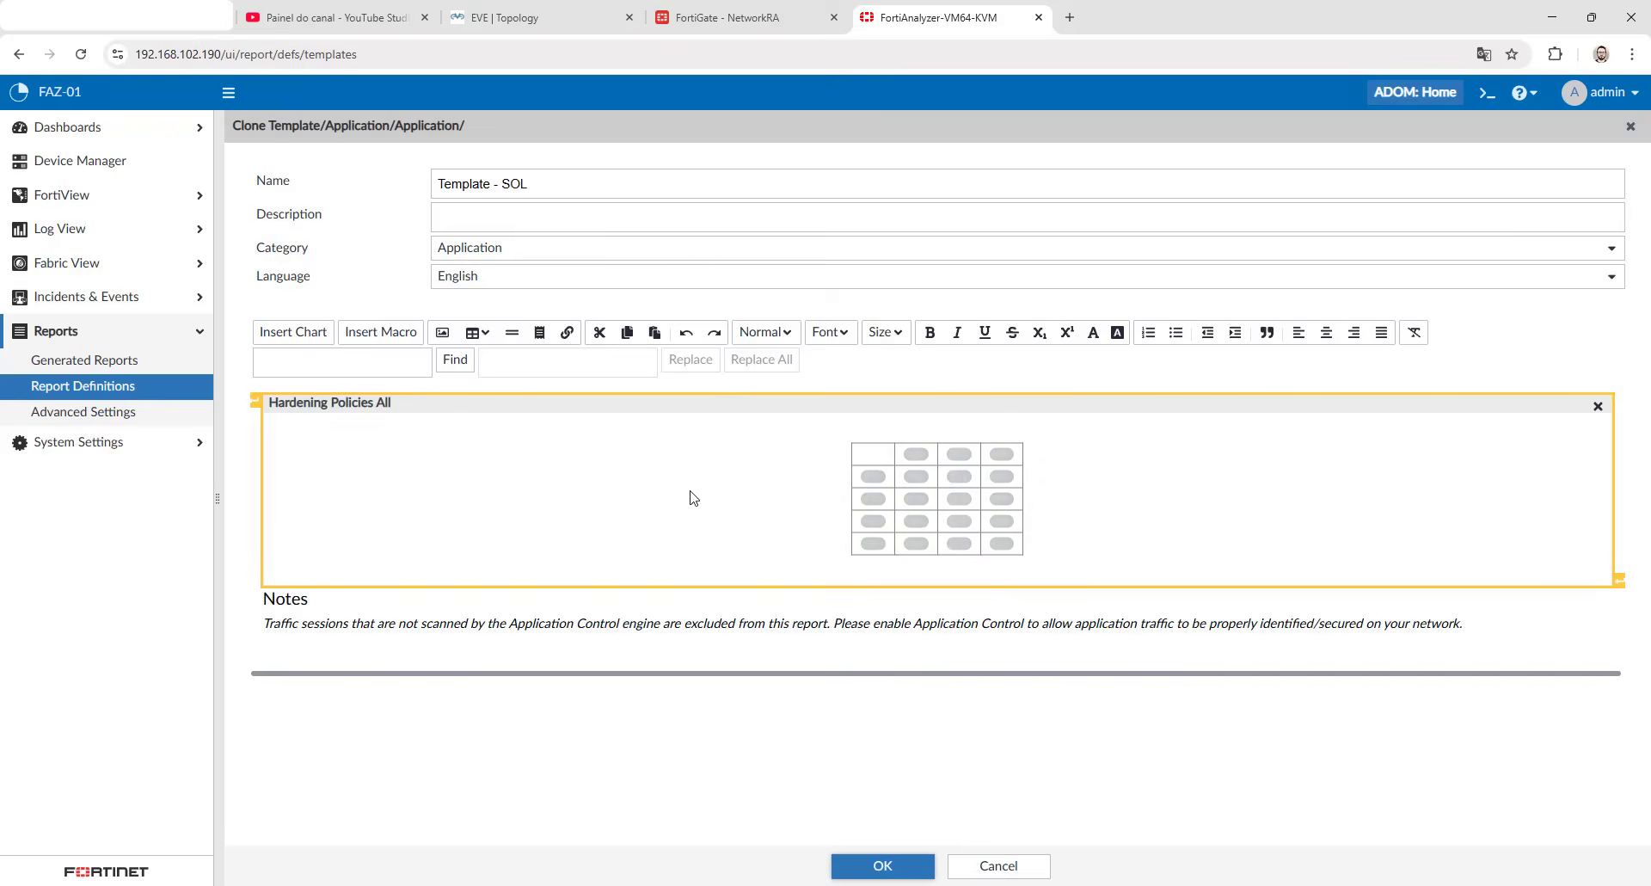
pyautogui.press('Escape')
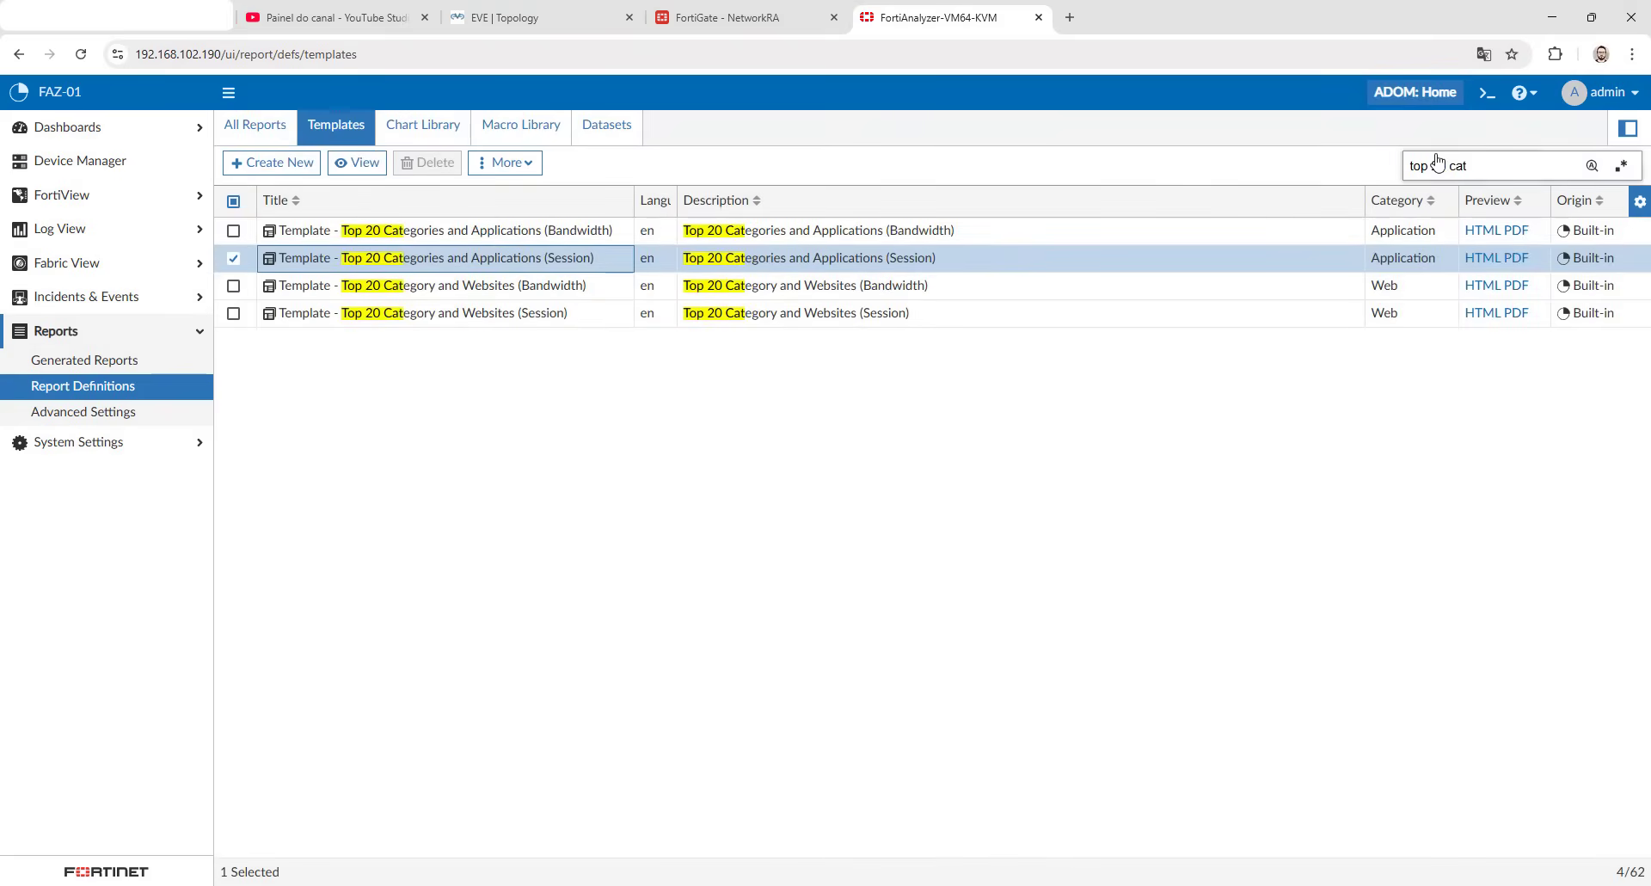
# - Find Template - SOL by searching for sol and create a report from it named Report - SOL in the All Reports folder
pyautogui.tripleClick(1435, 169)
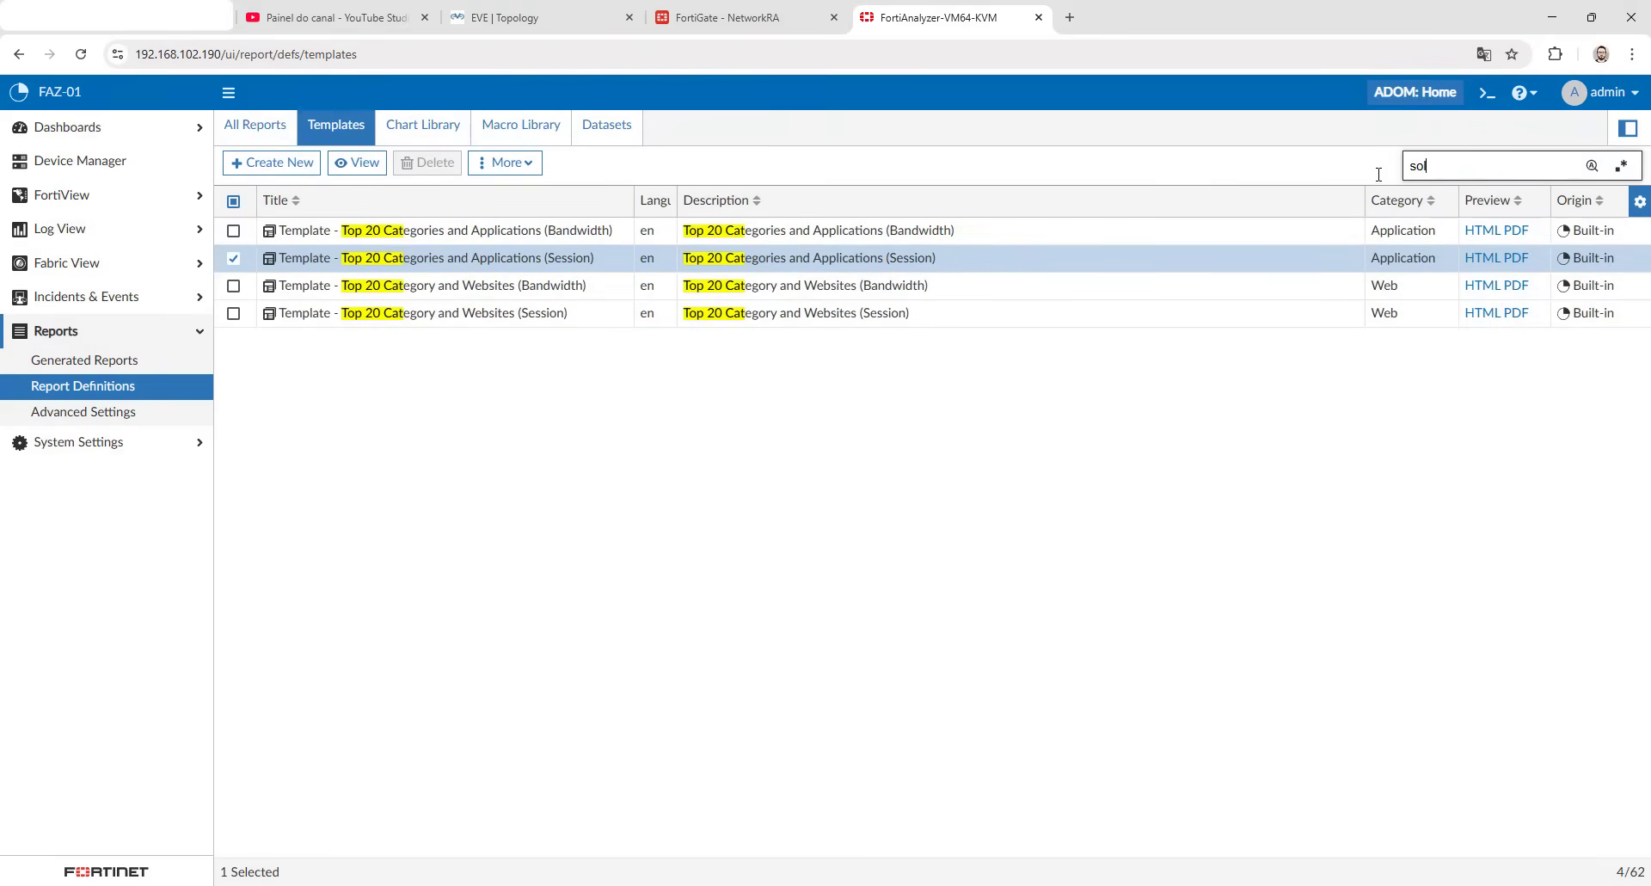
pyautogui.click(387, 234)
pyautogui.rightClick(390, 234)
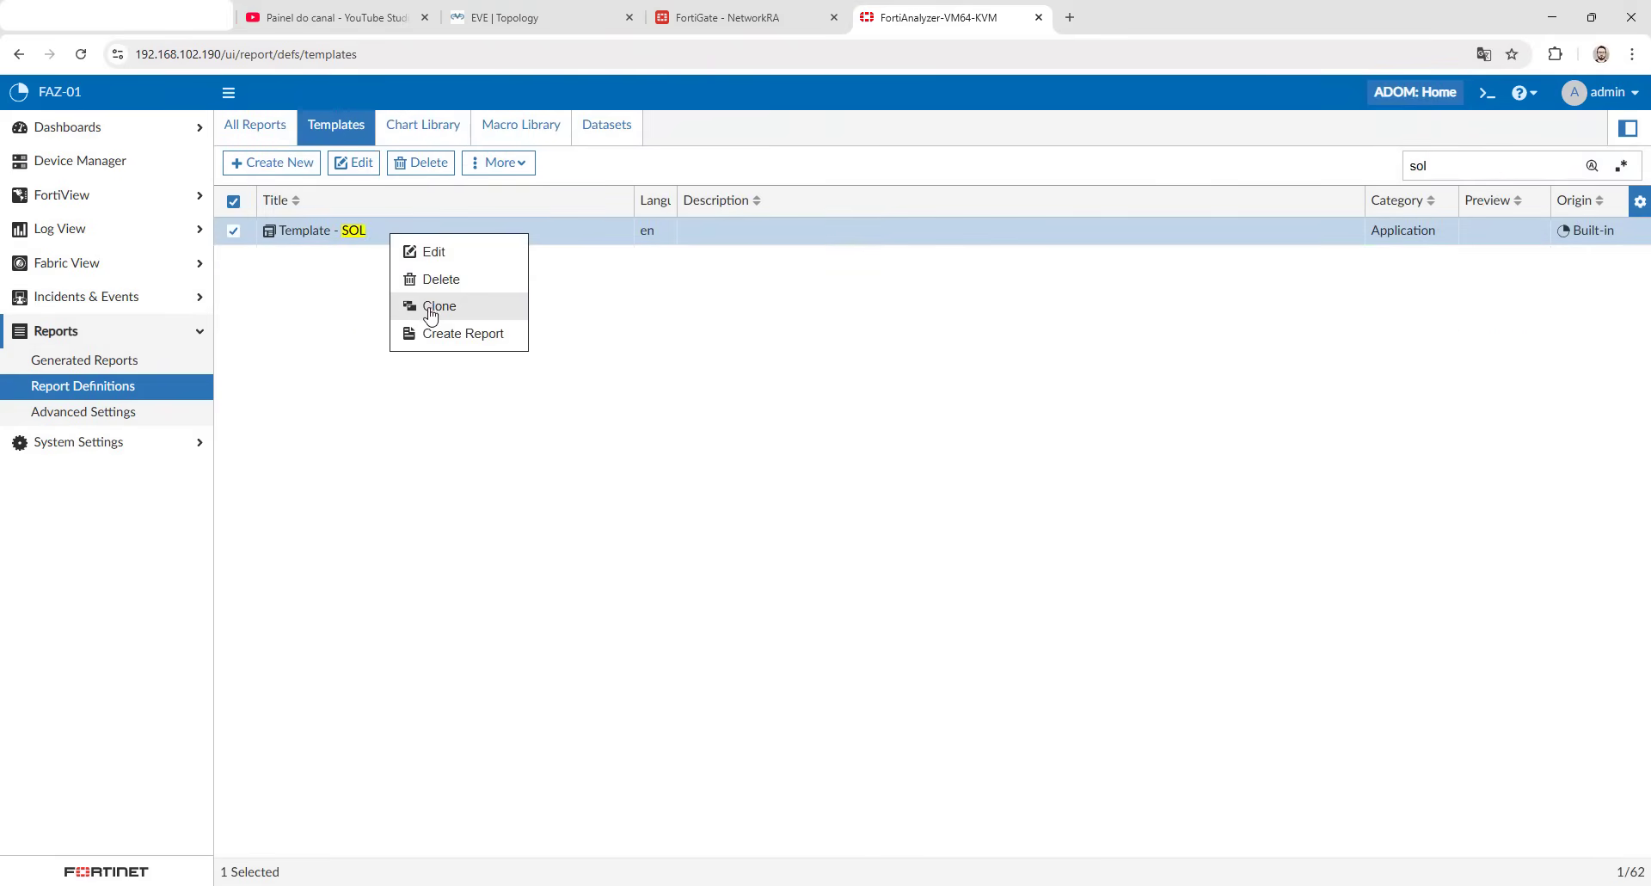
pyautogui.click(432, 335)
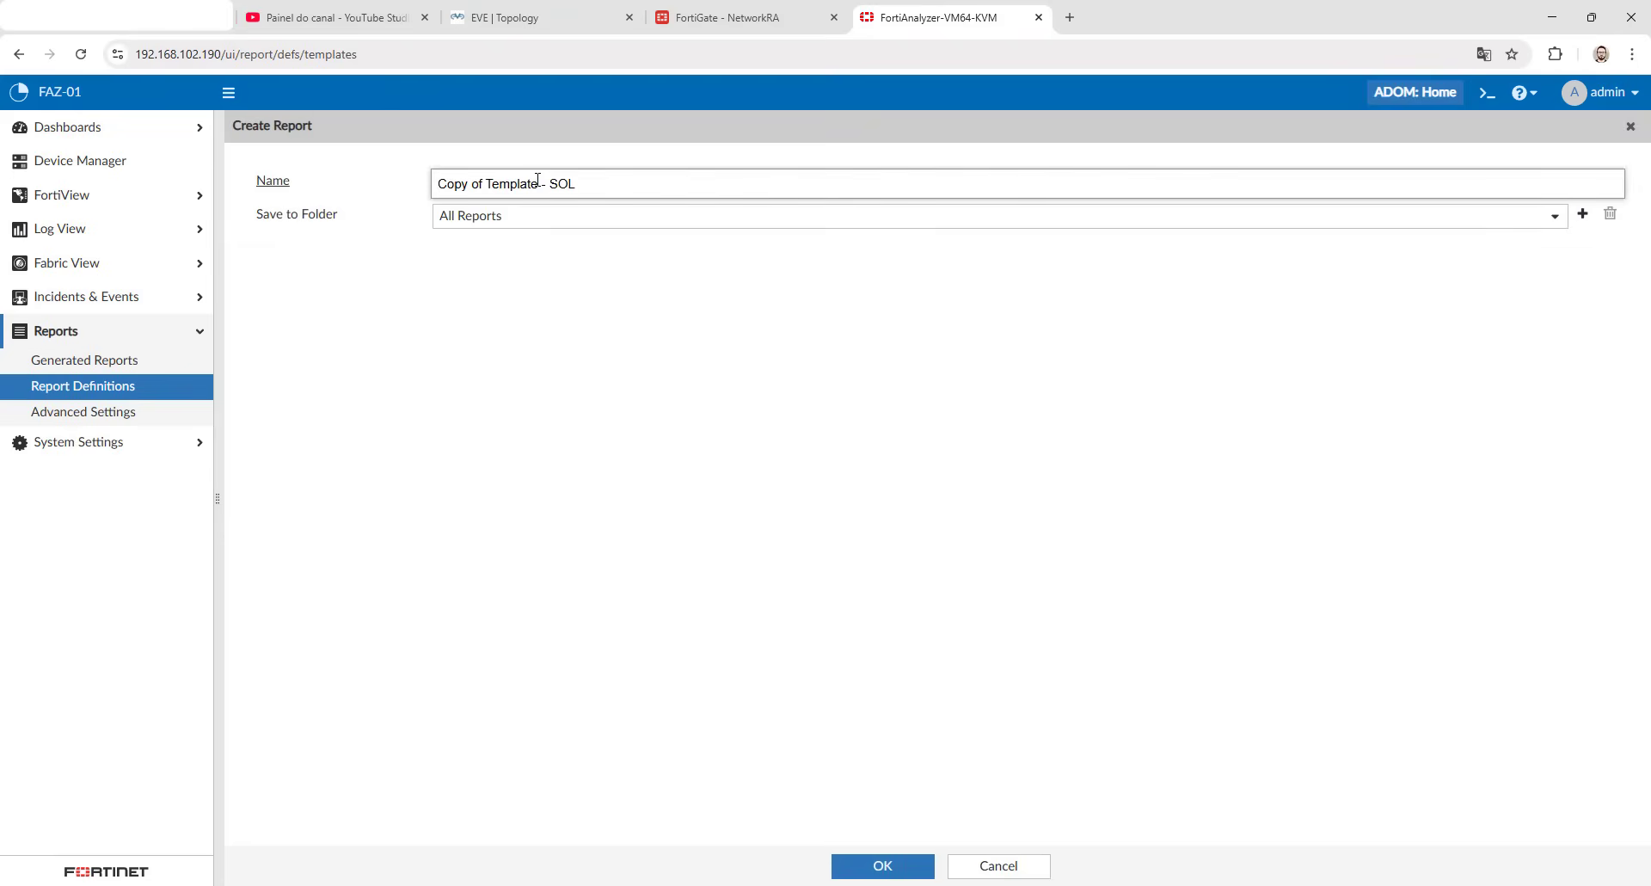
pyautogui.moveTo(538, 183); pyautogui.dragTo(382, 191)
pyautogui.write('Report')
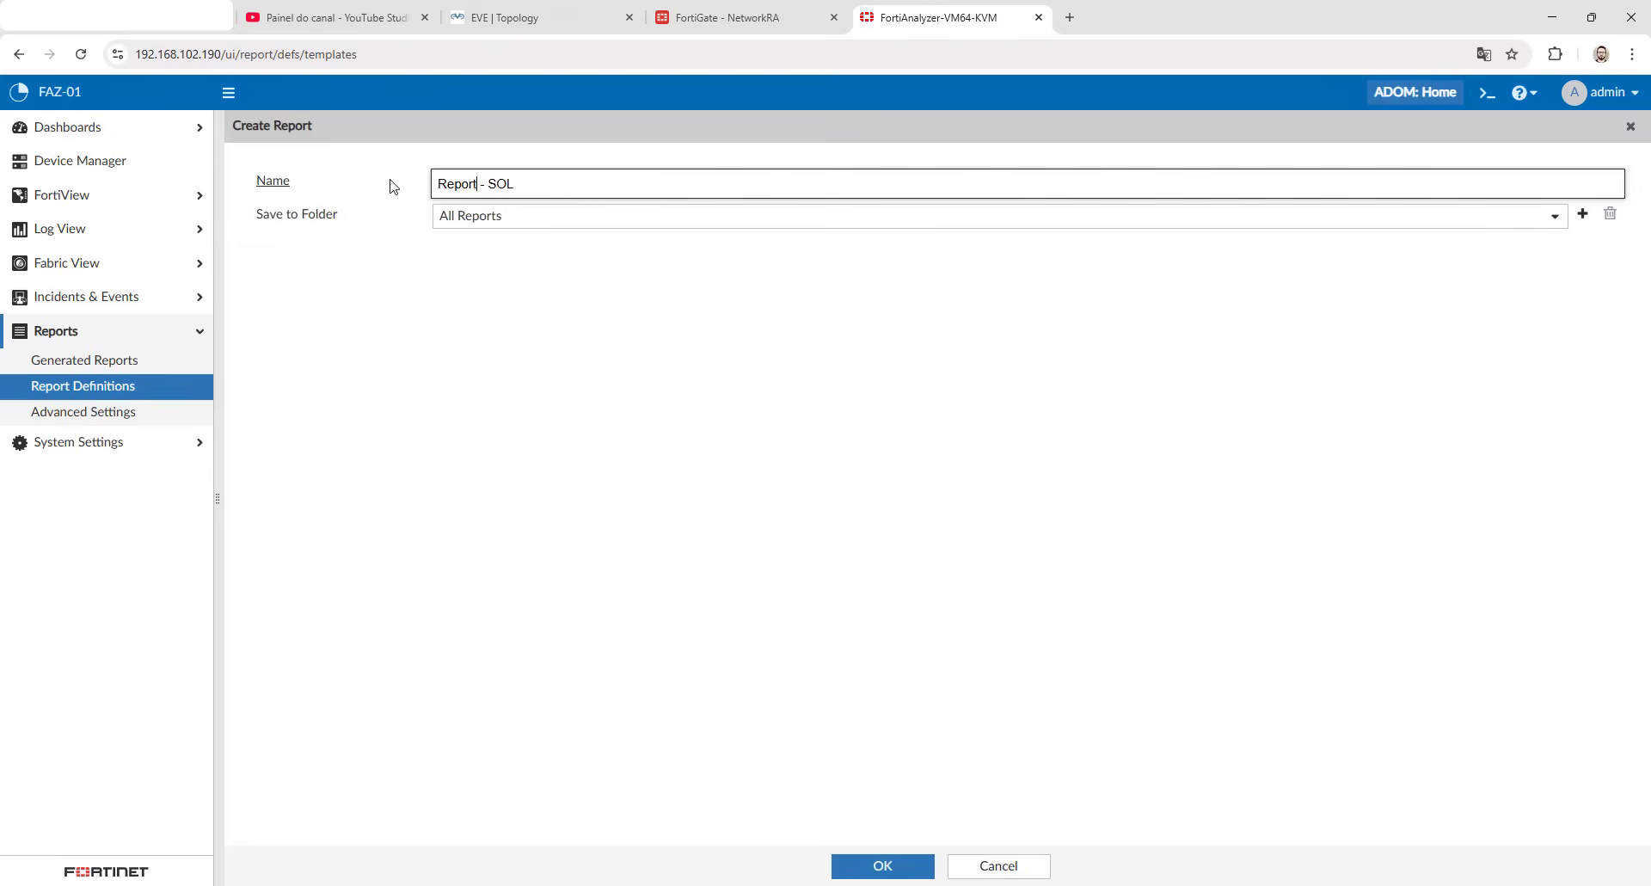
pyautogui.click(570, 367)
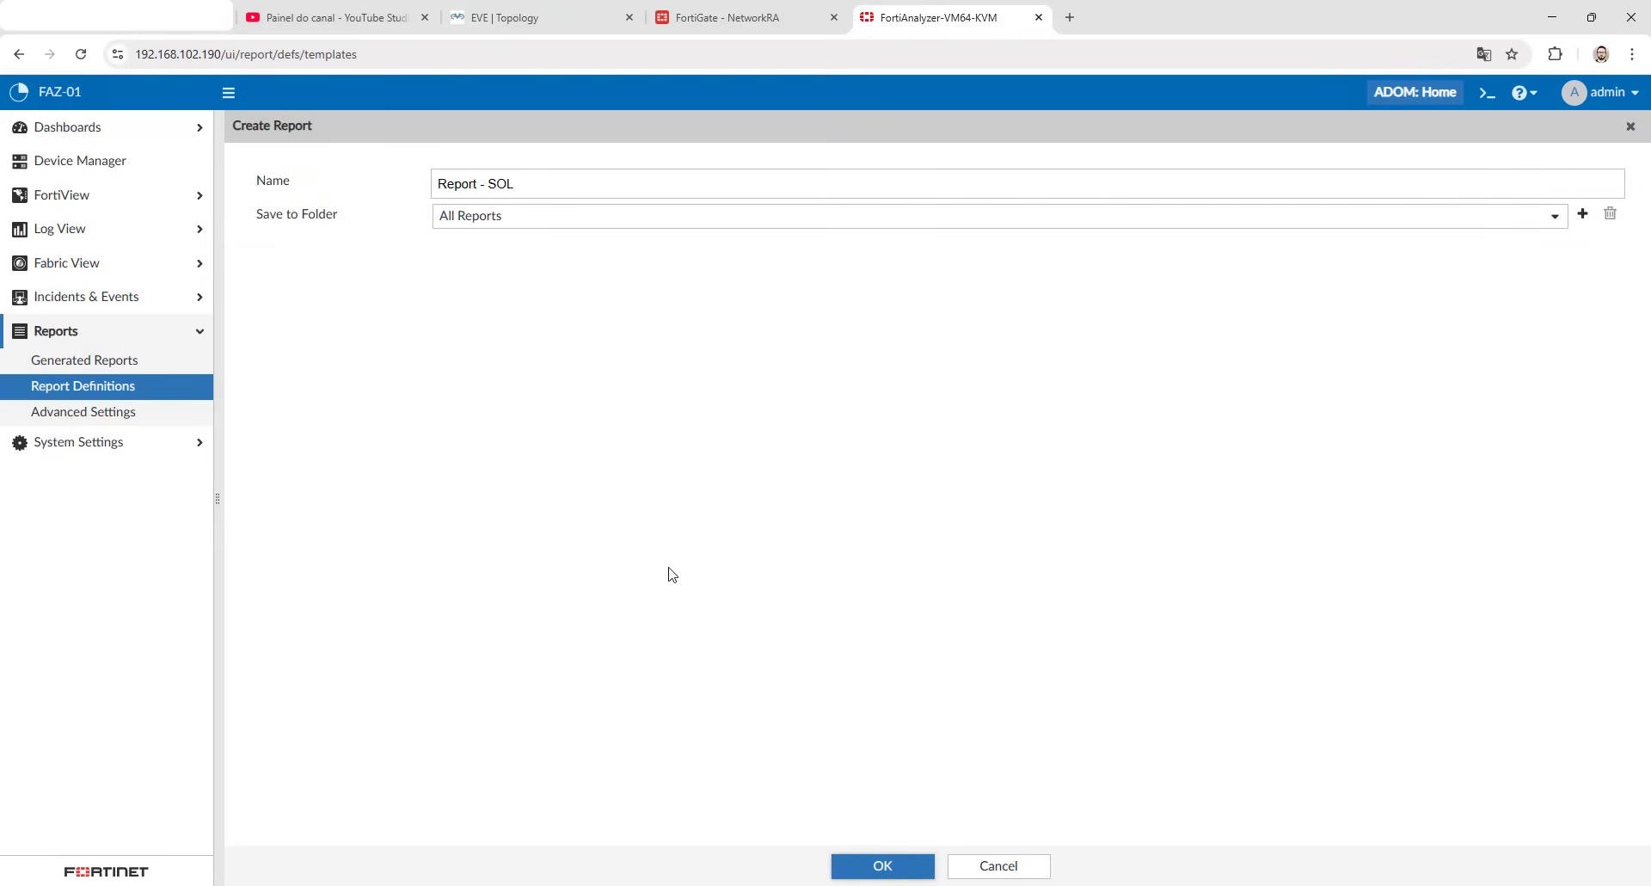
pyautogui.press('Escape')
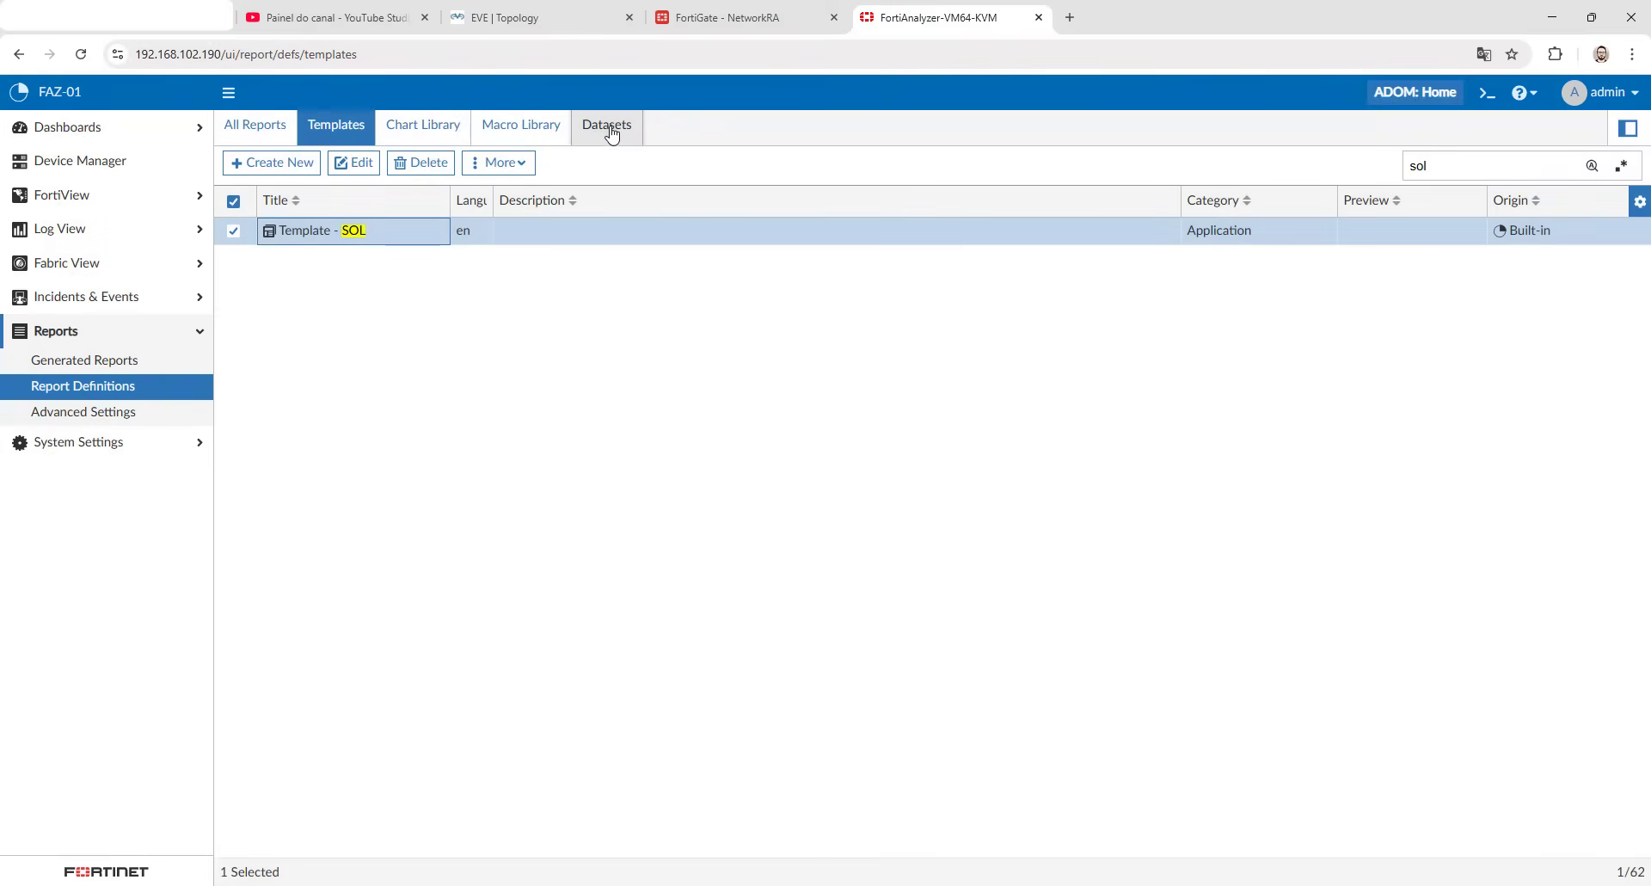
# - Locate Report - SOL in the list of all reports and open it for editing
pyautogui.click(611, 131)
pyautogui.click(419, 131)
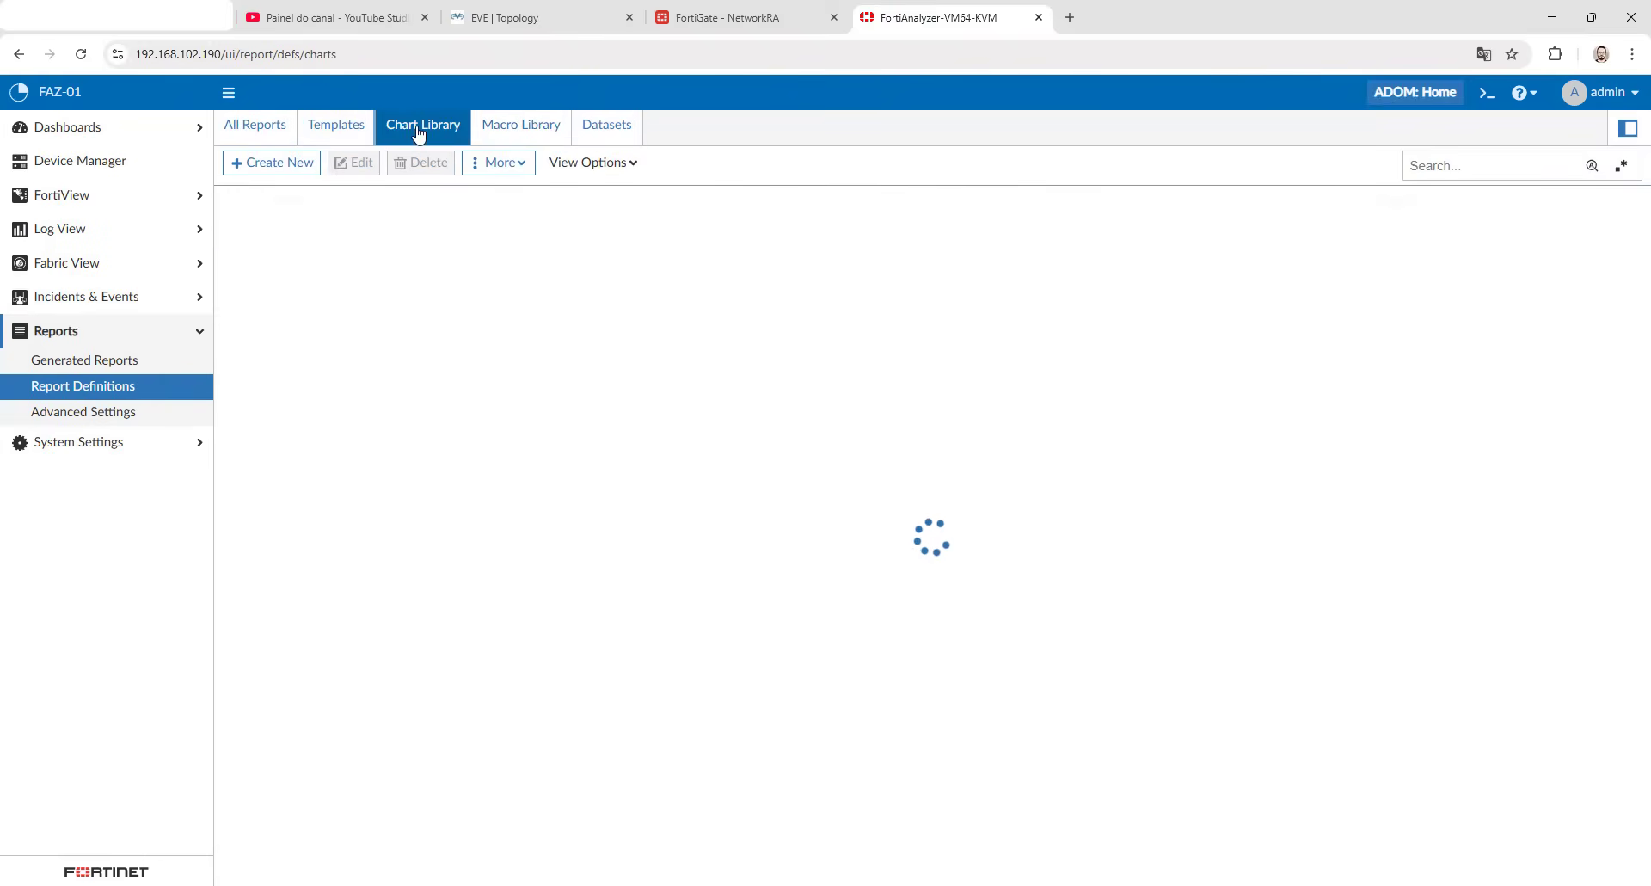
pyautogui.click(344, 128)
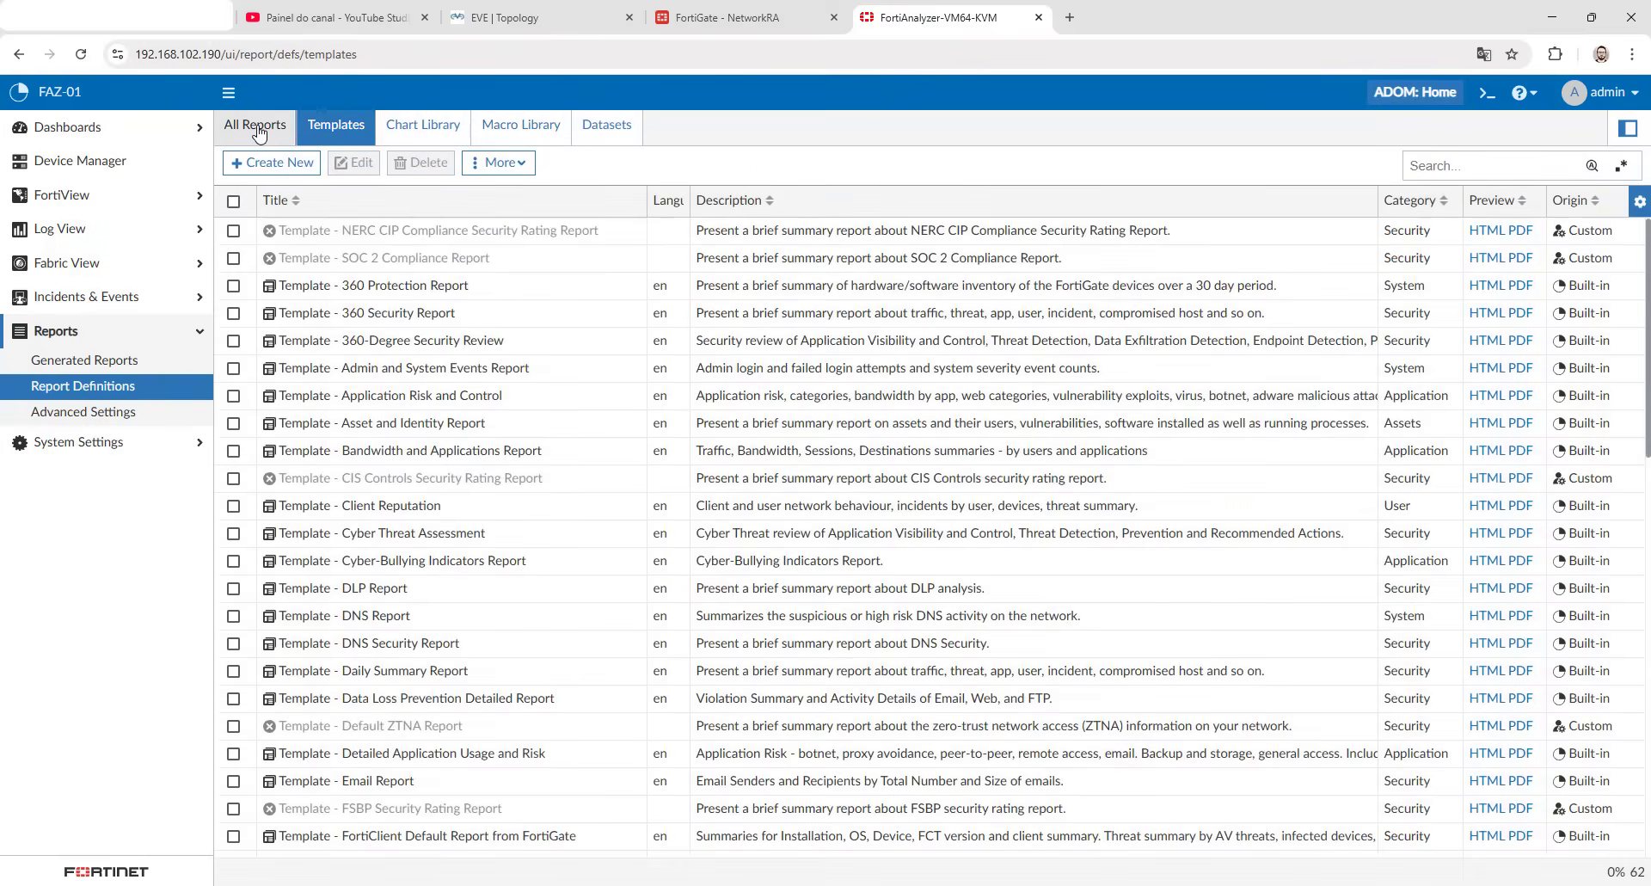
pyautogui.click(257, 129)
pyautogui.click(339, 534)
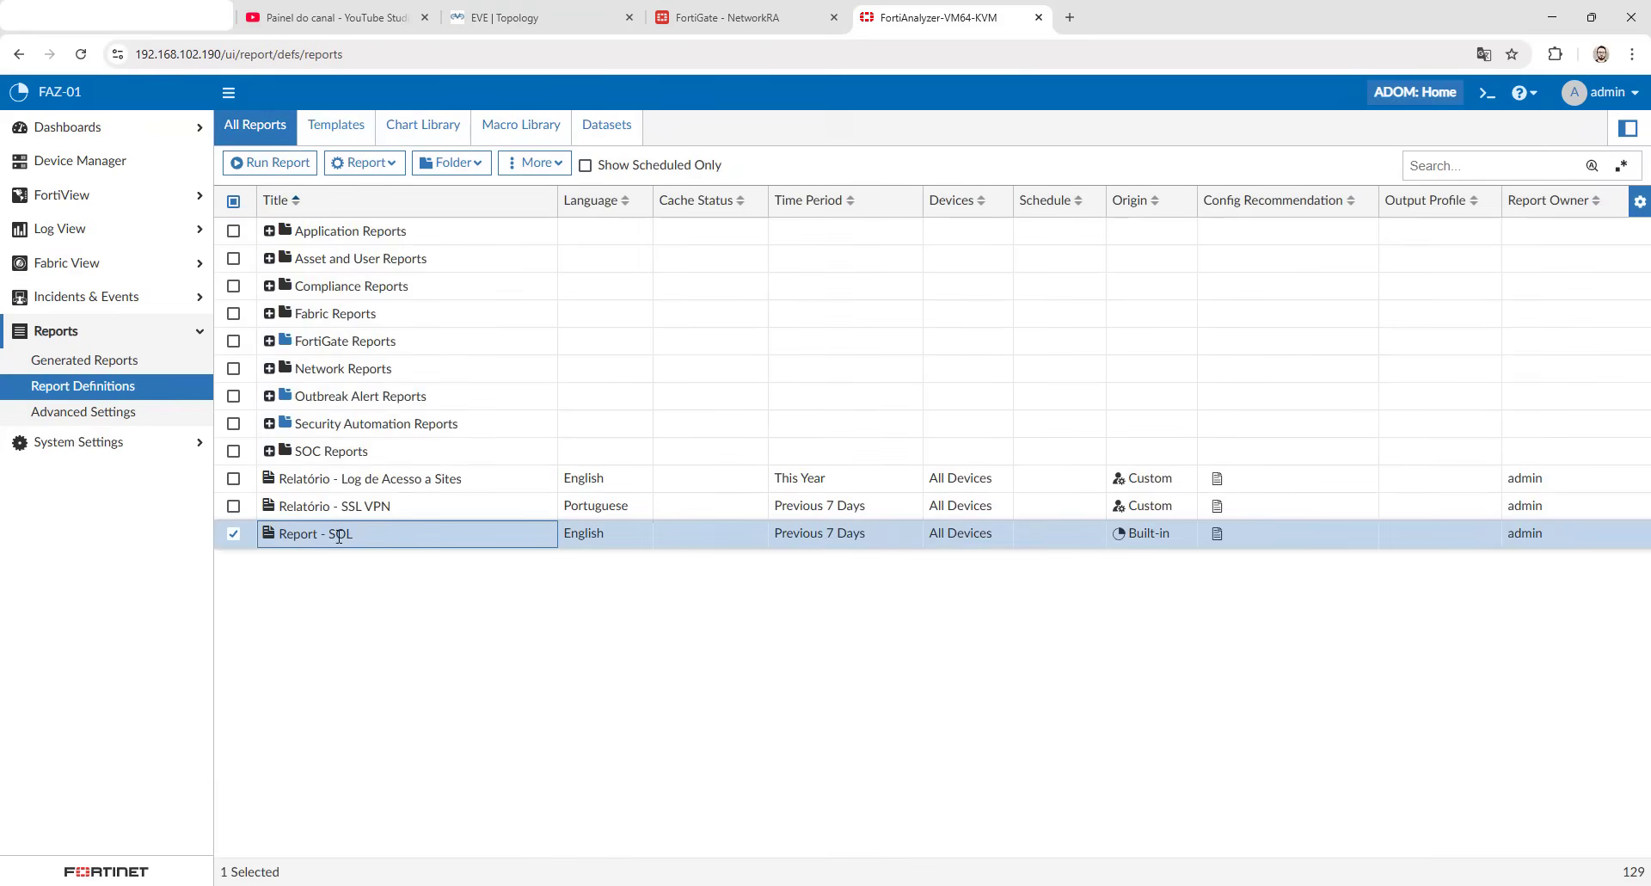
pyautogui.doubleClick(379, 540)
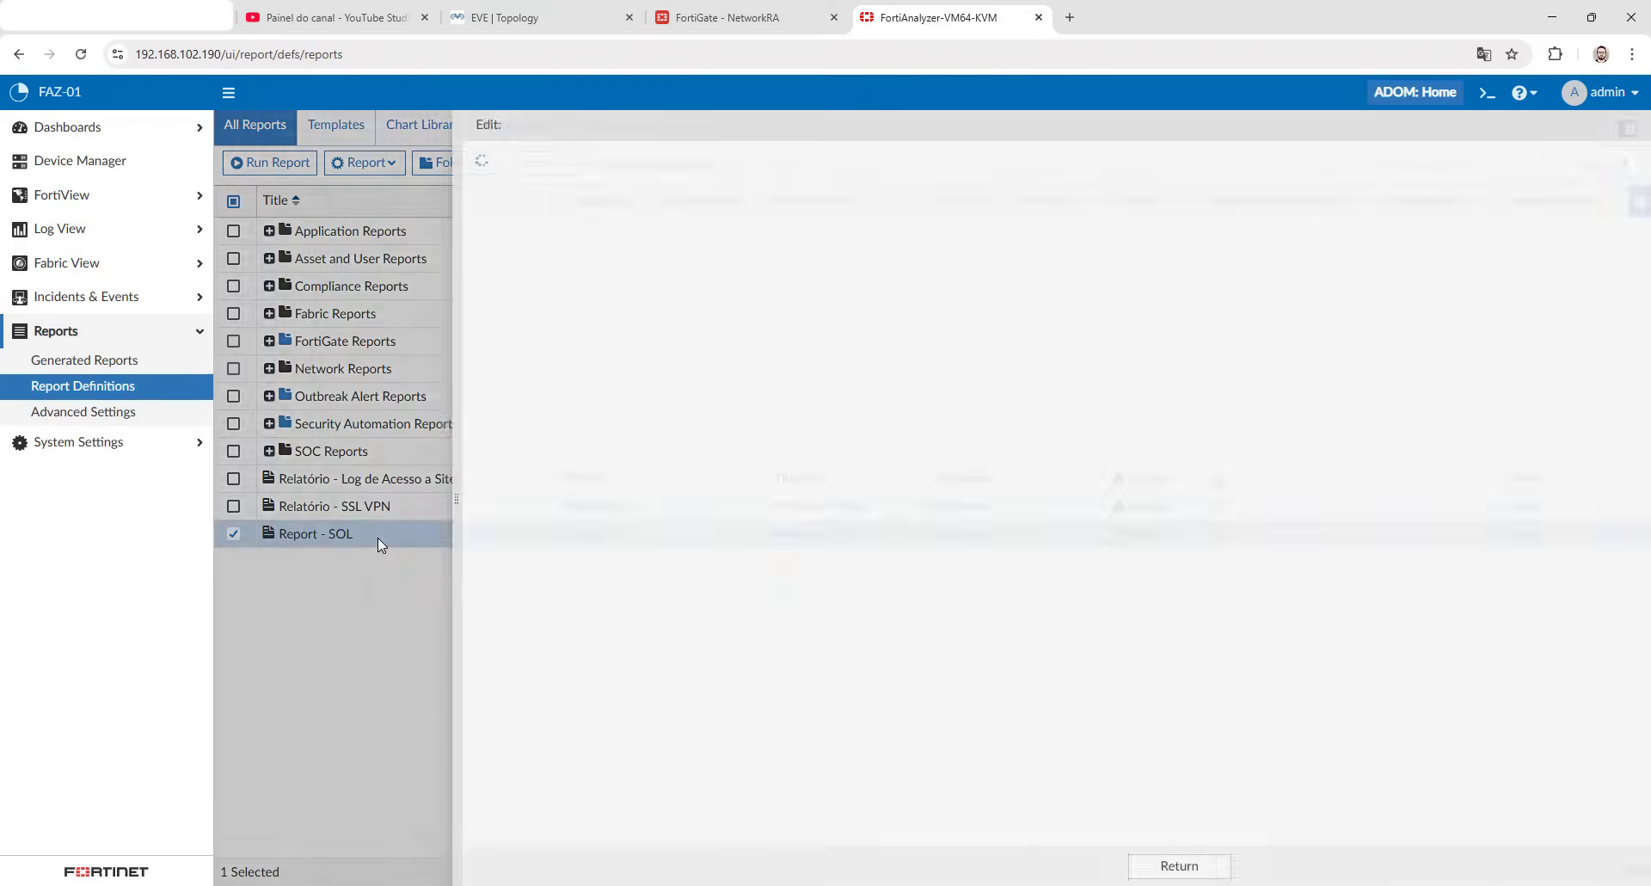
# - Delete the existing generated report listed for Report - SOL and confirm the deletion
pyautogui.click(470, 169)
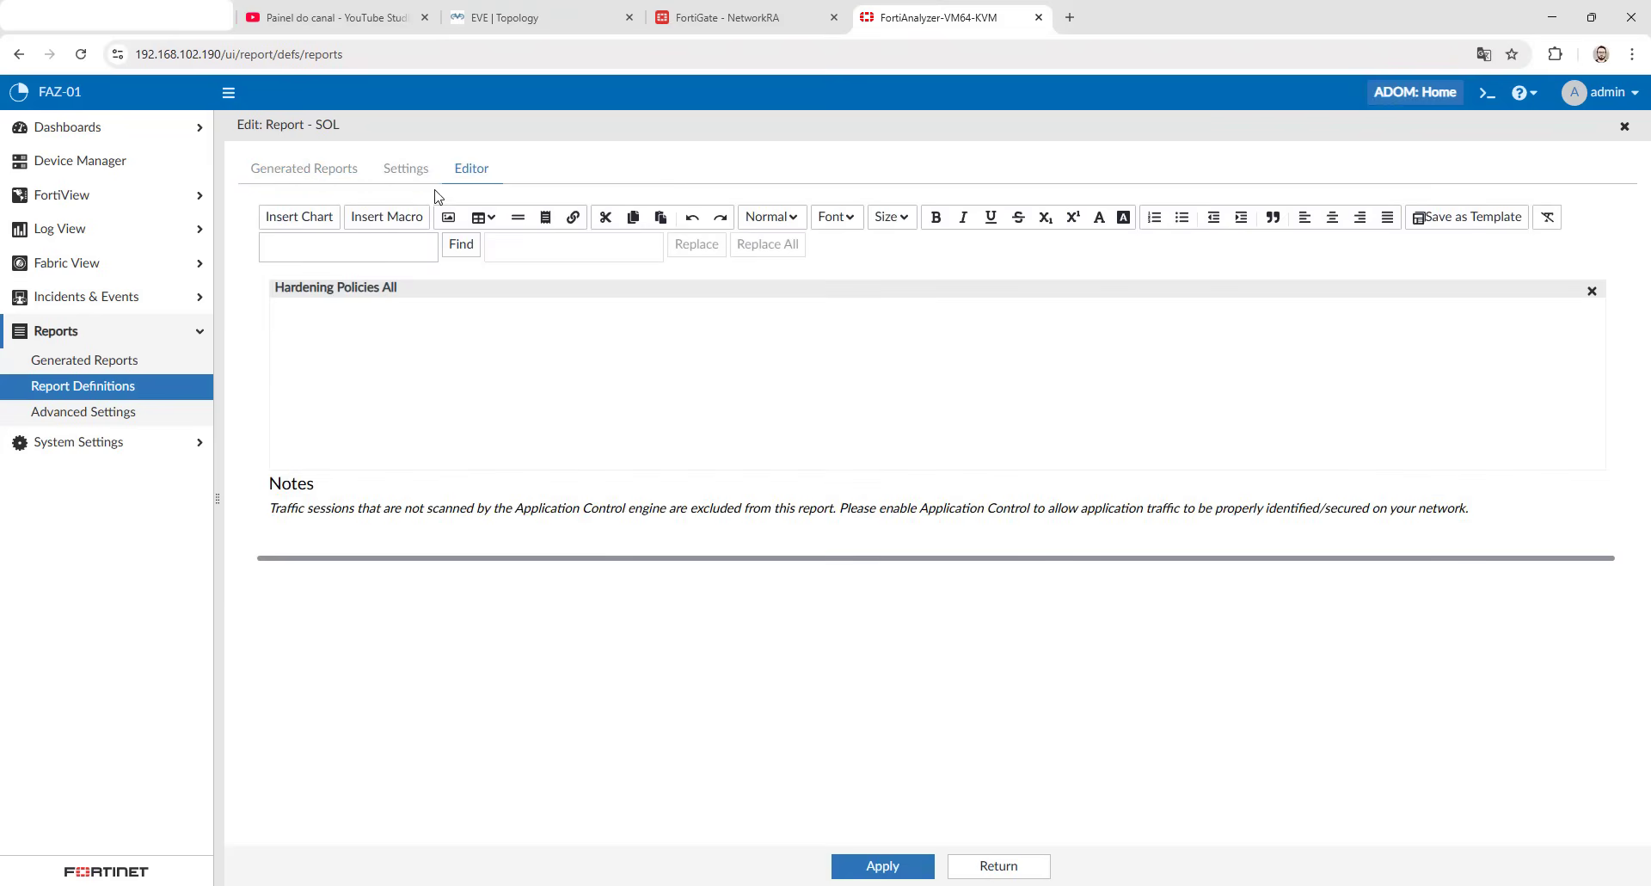
pyautogui.click(405, 168)
pyautogui.click(303, 168)
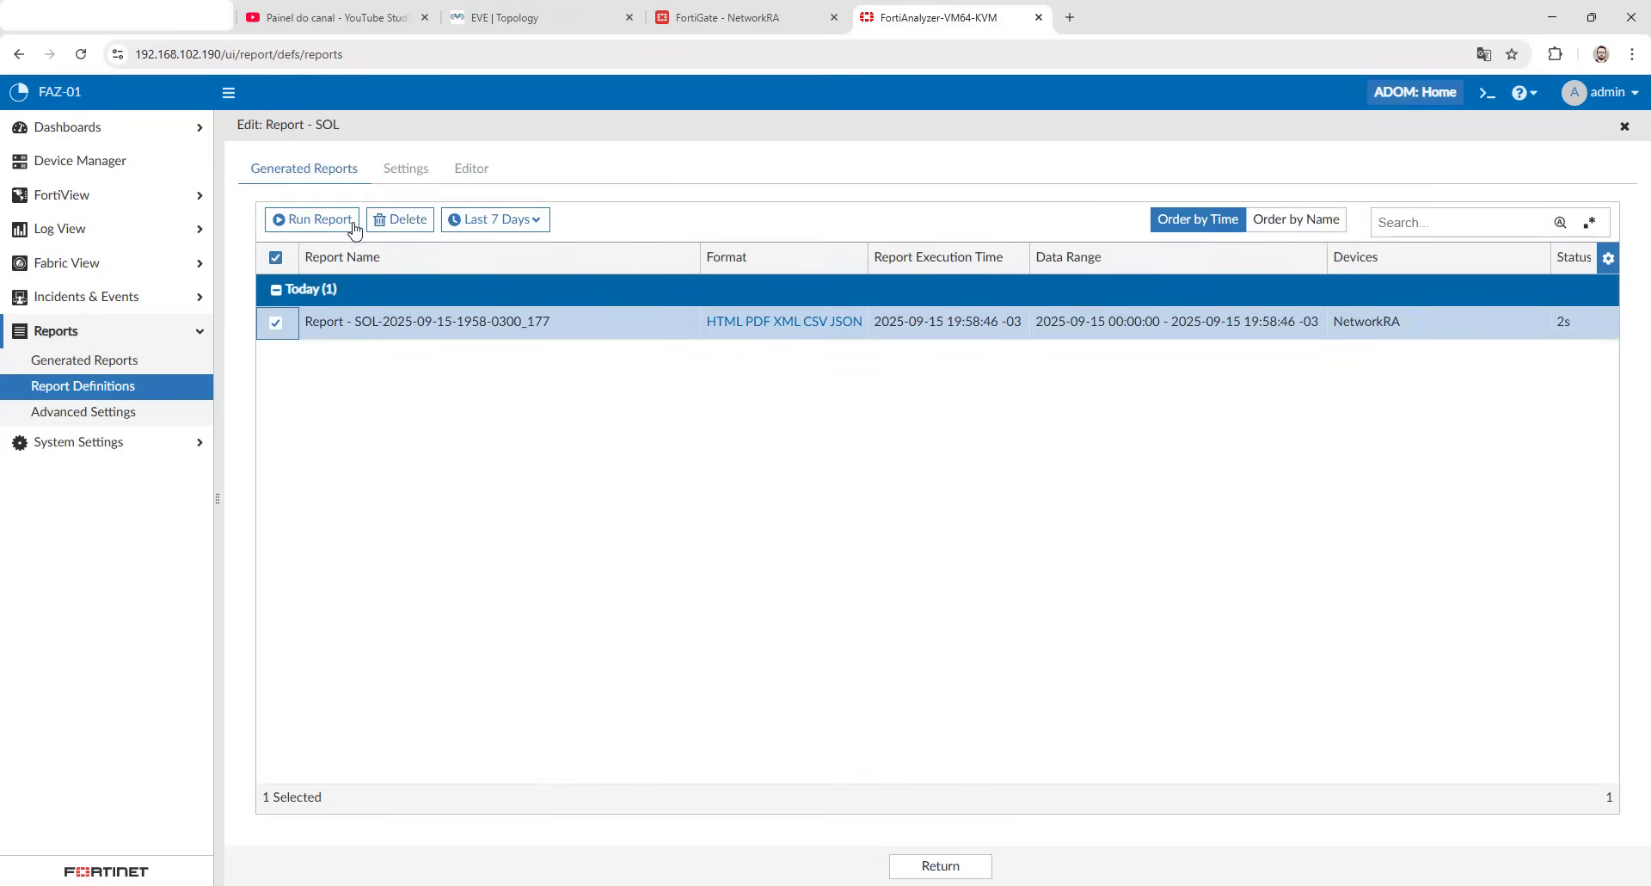
pyautogui.click(397, 219)
pyautogui.click(886, 521)
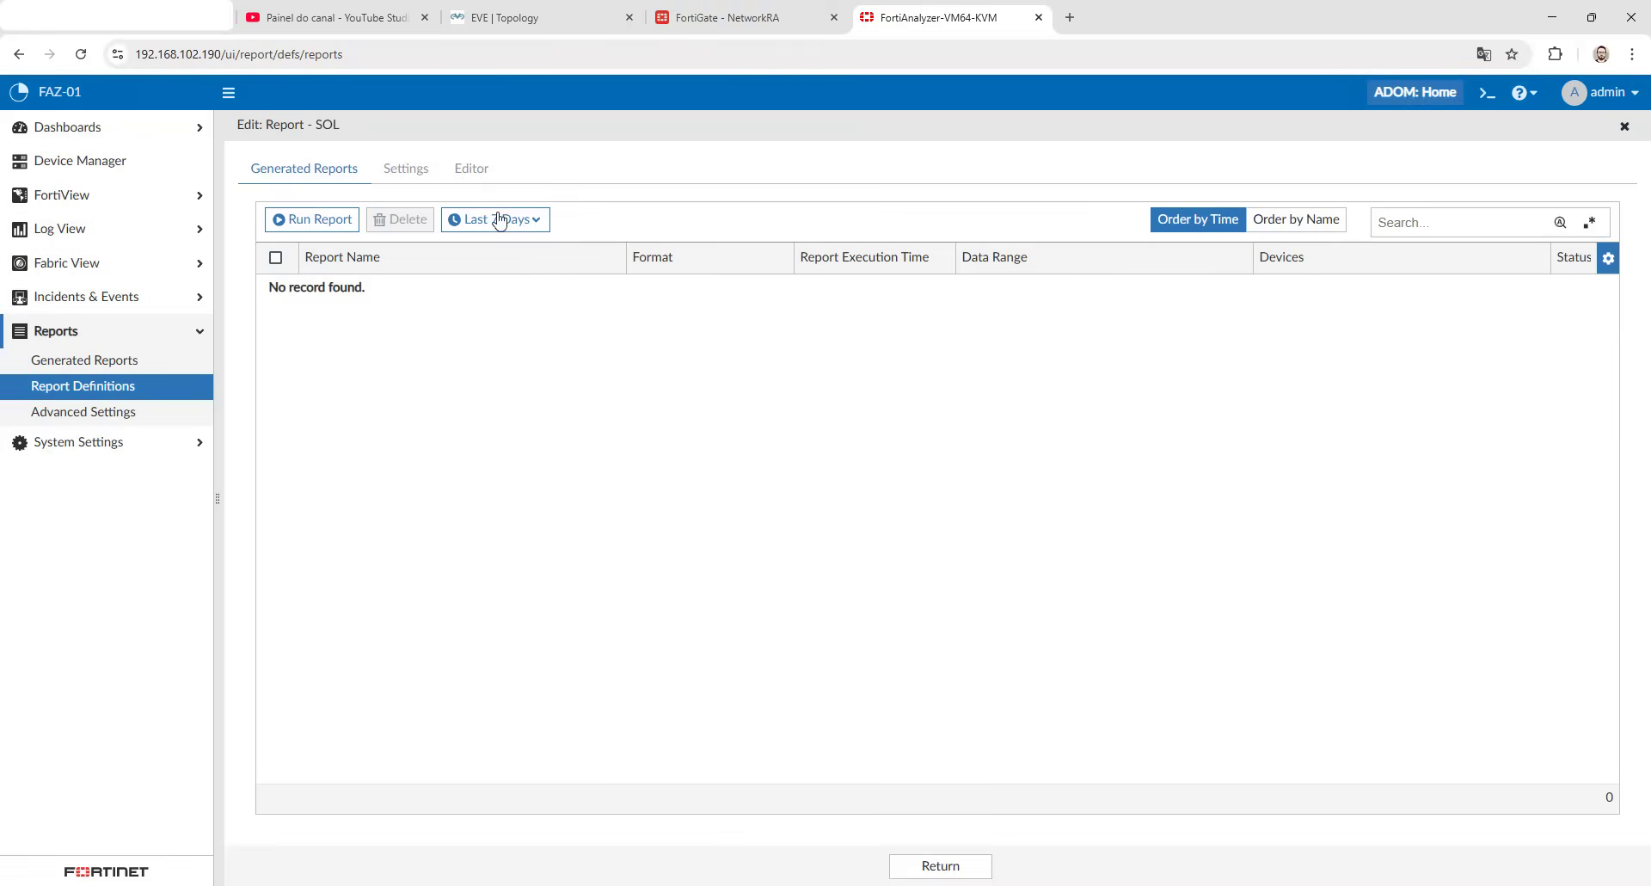
# - Set the time period of Report - SOL to Today and save the report settings
pyautogui.click(472, 169)
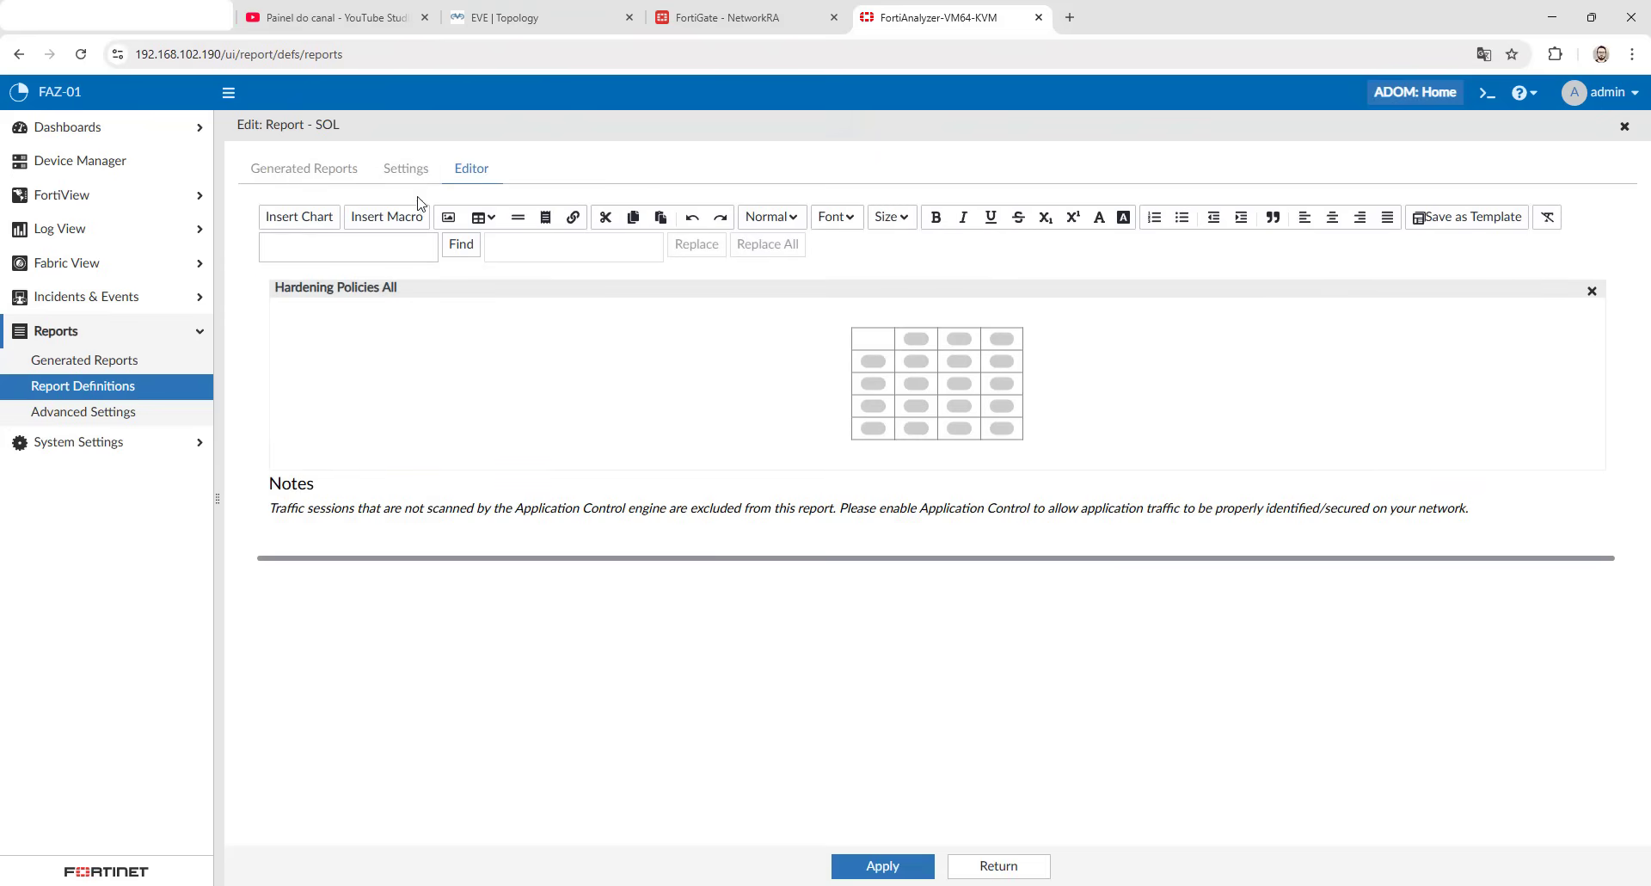
pyautogui.click(406, 168)
pyautogui.click(344, 636)
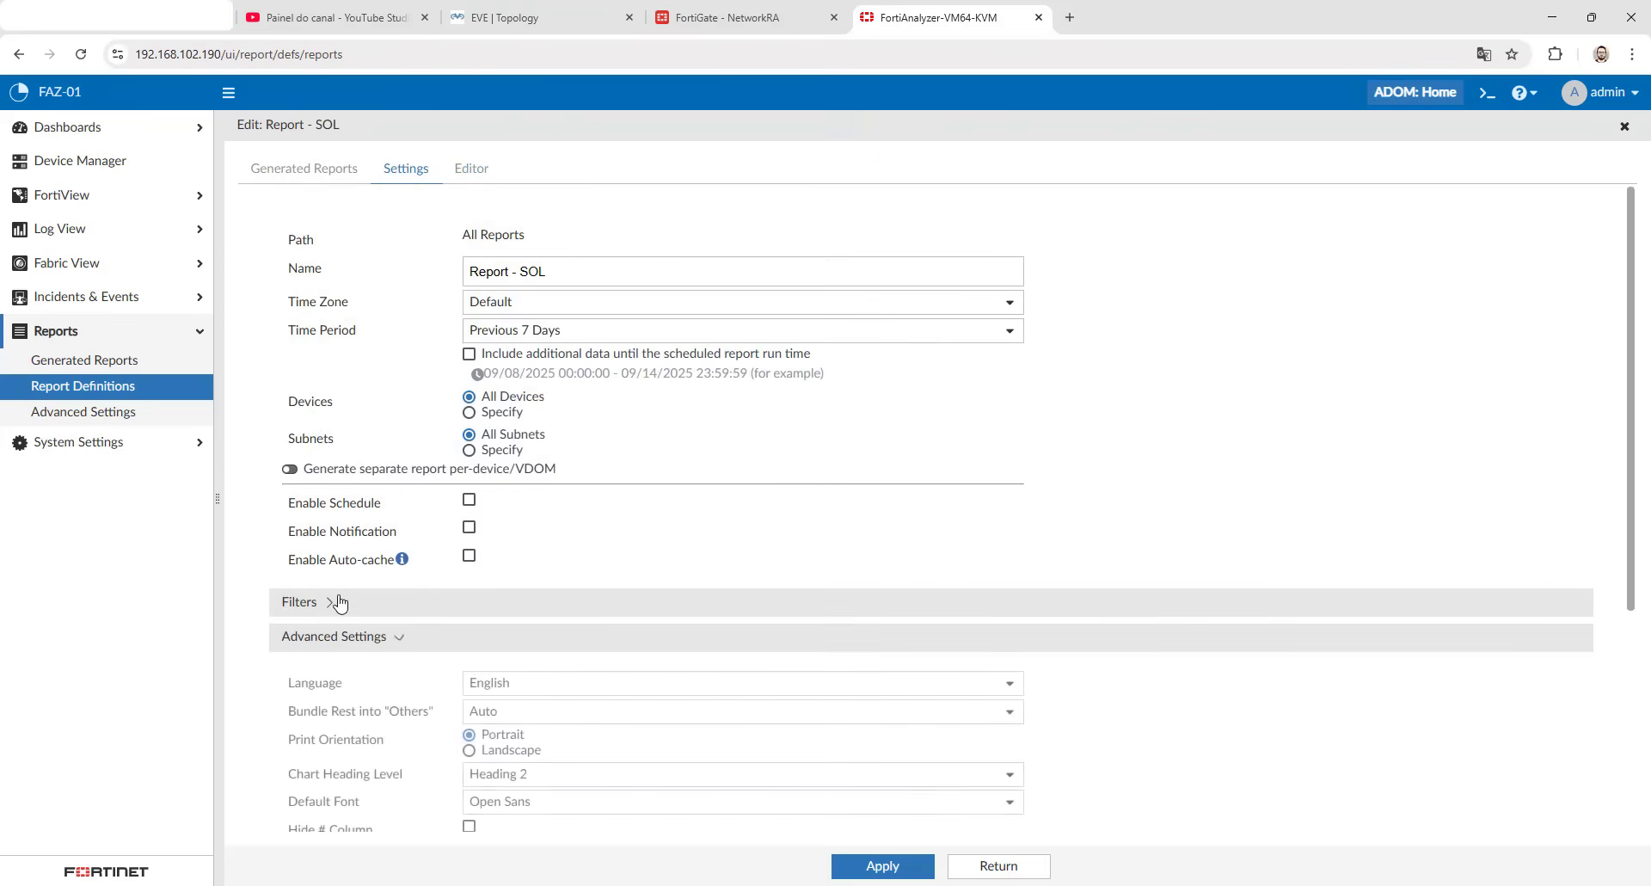
pyautogui.click(339, 602)
pyautogui.click(594, 330)
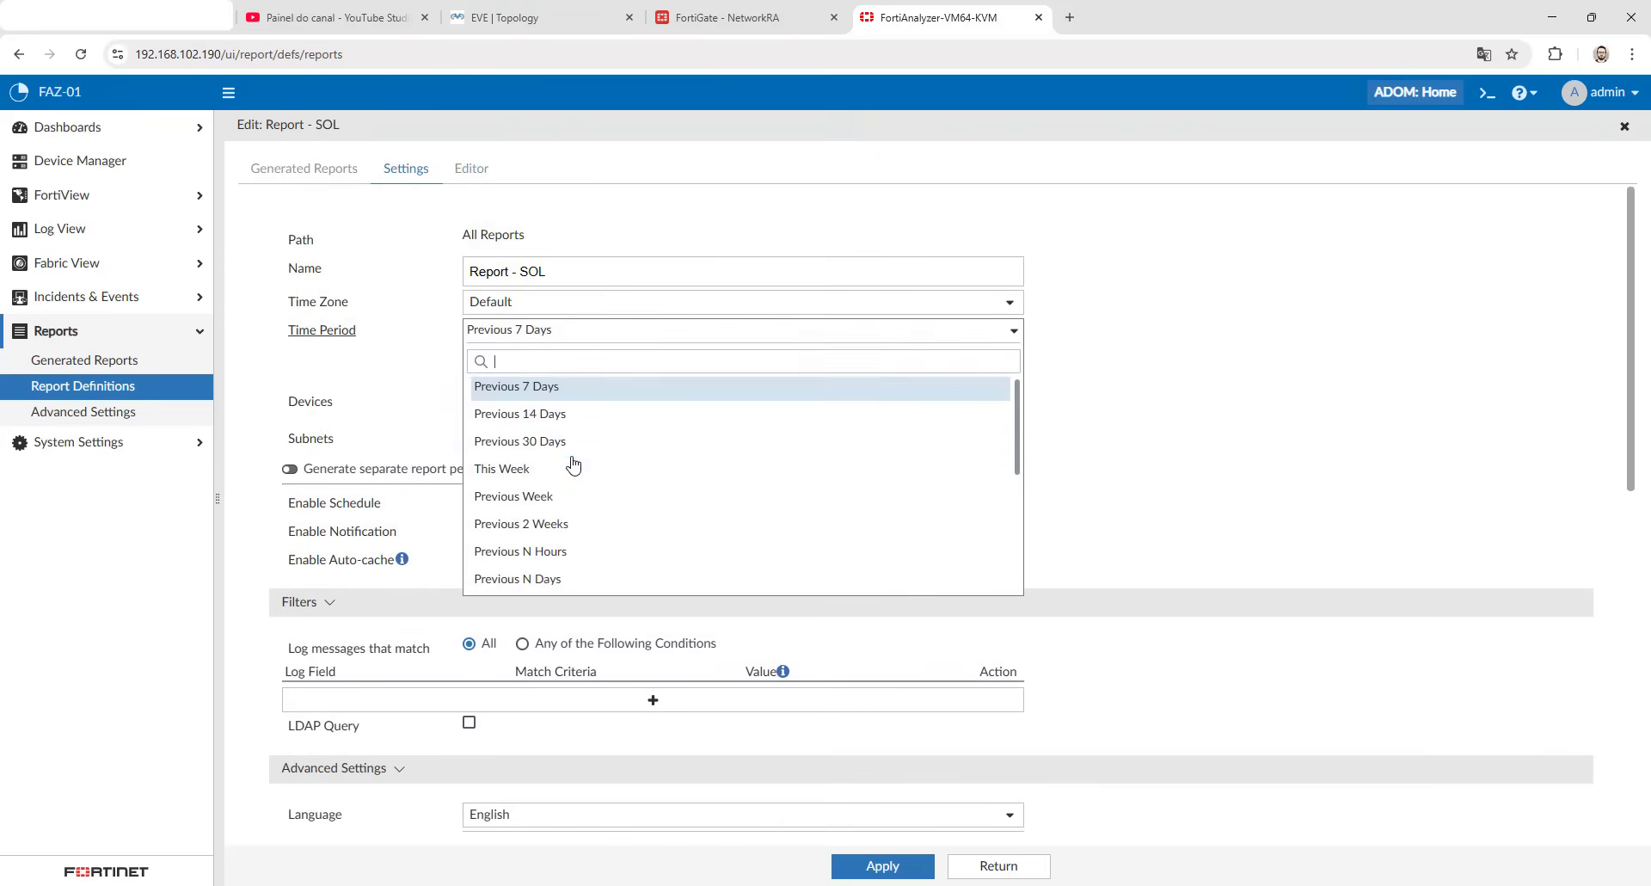
pyautogui.scroll(-5, 572, 464)
pyautogui.click(526, 516)
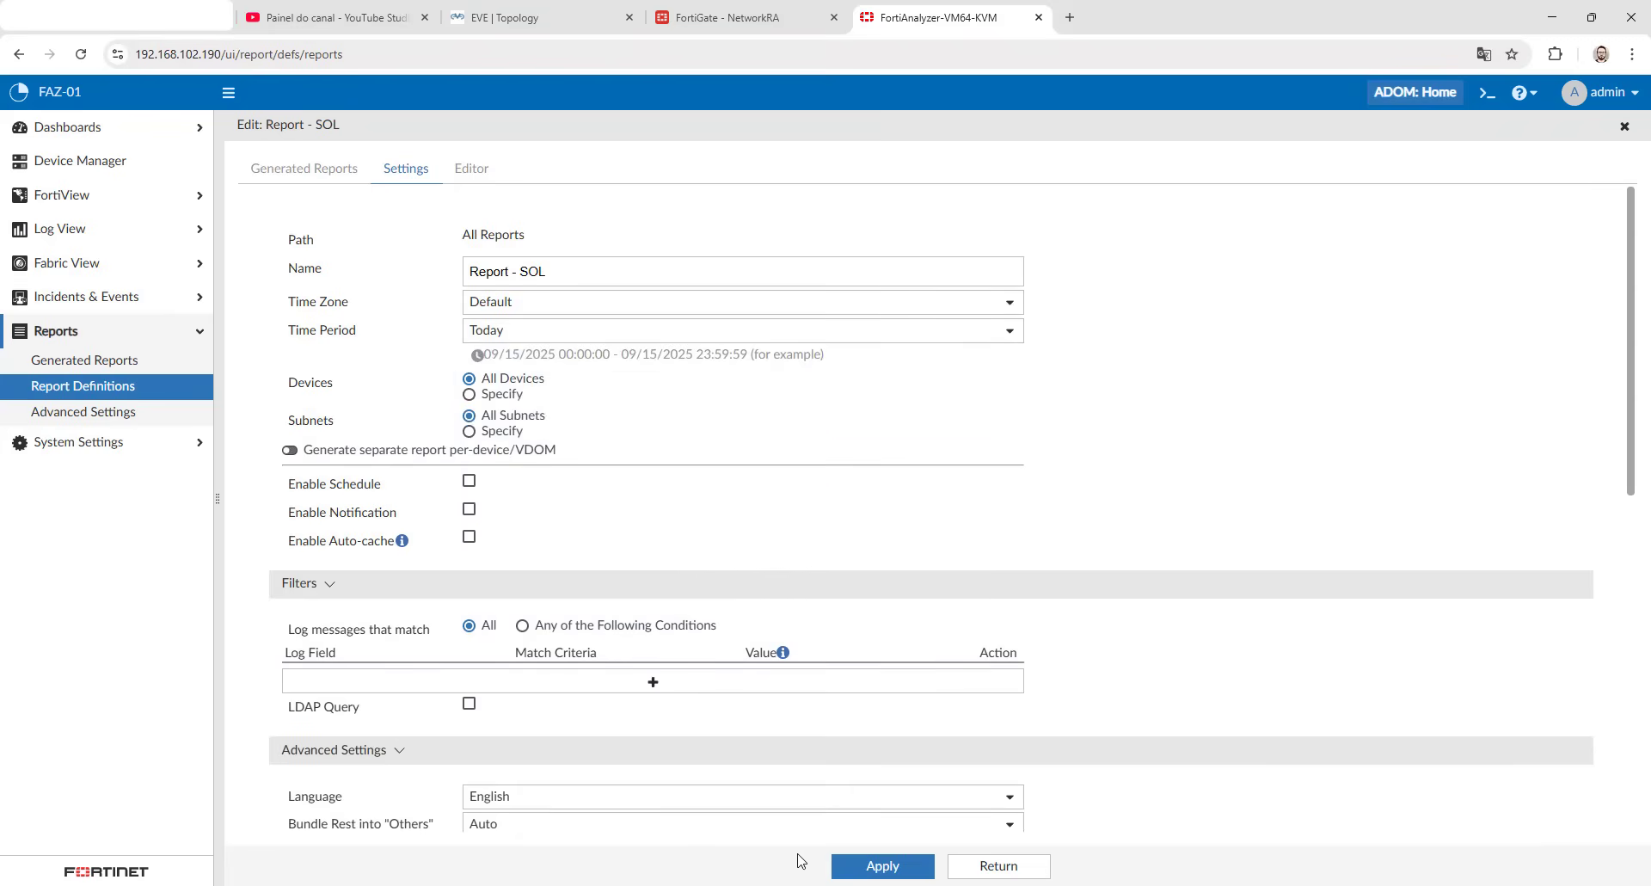
pyautogui.click(883, 866)
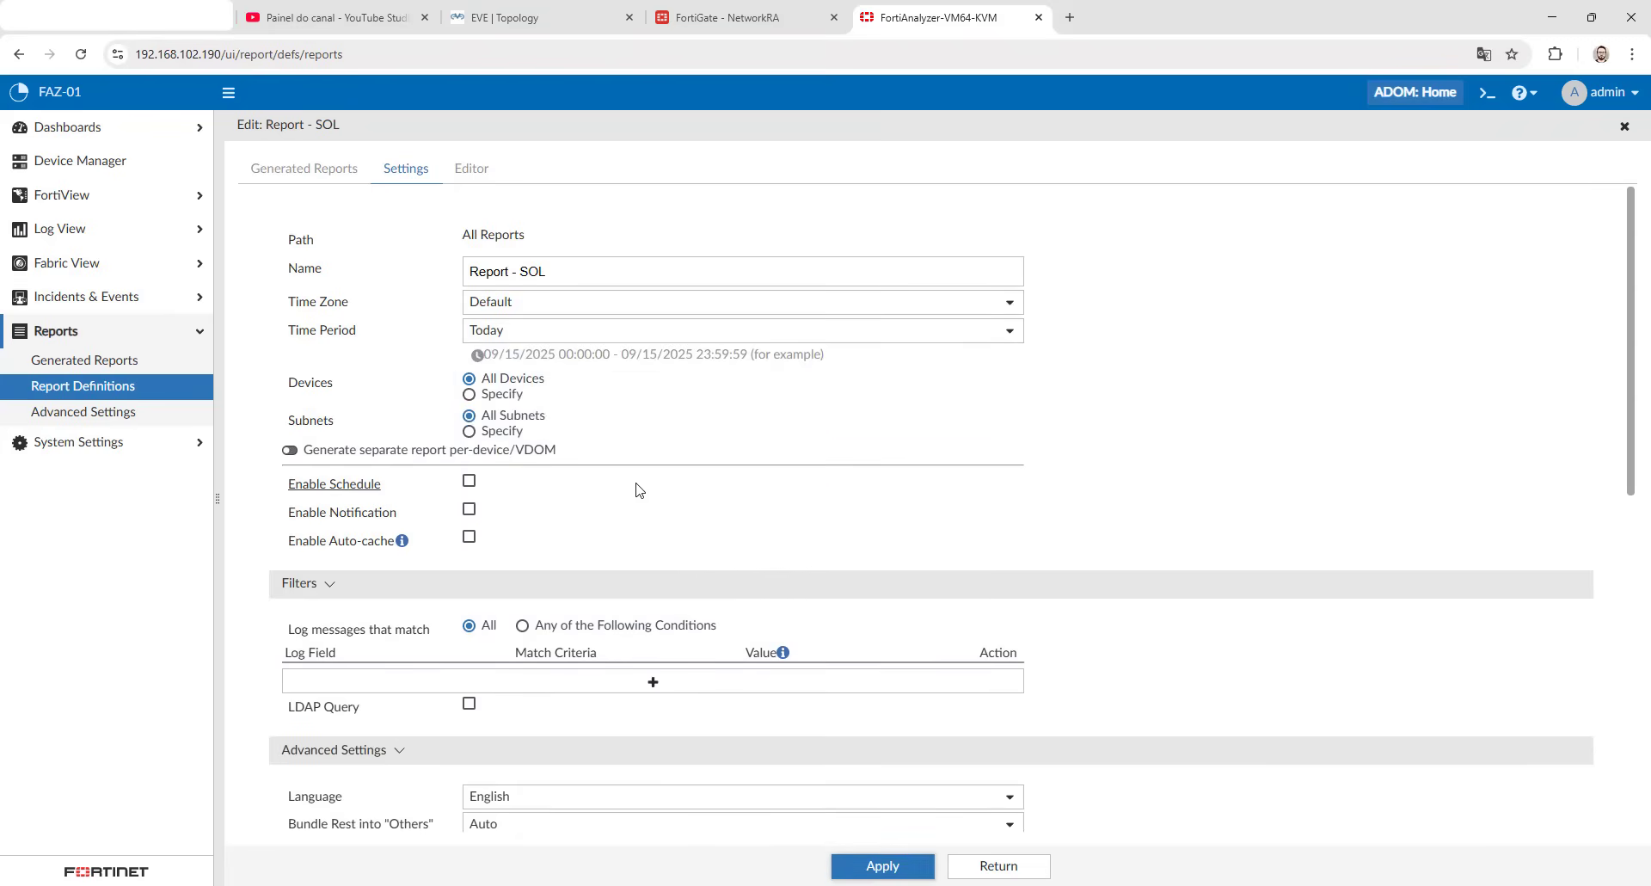
# - Run Report - SOL to generate a new report
pyautogui.click(472, 169)
pyautogui.click(422, 170)
pyautogui.click(304, 168)
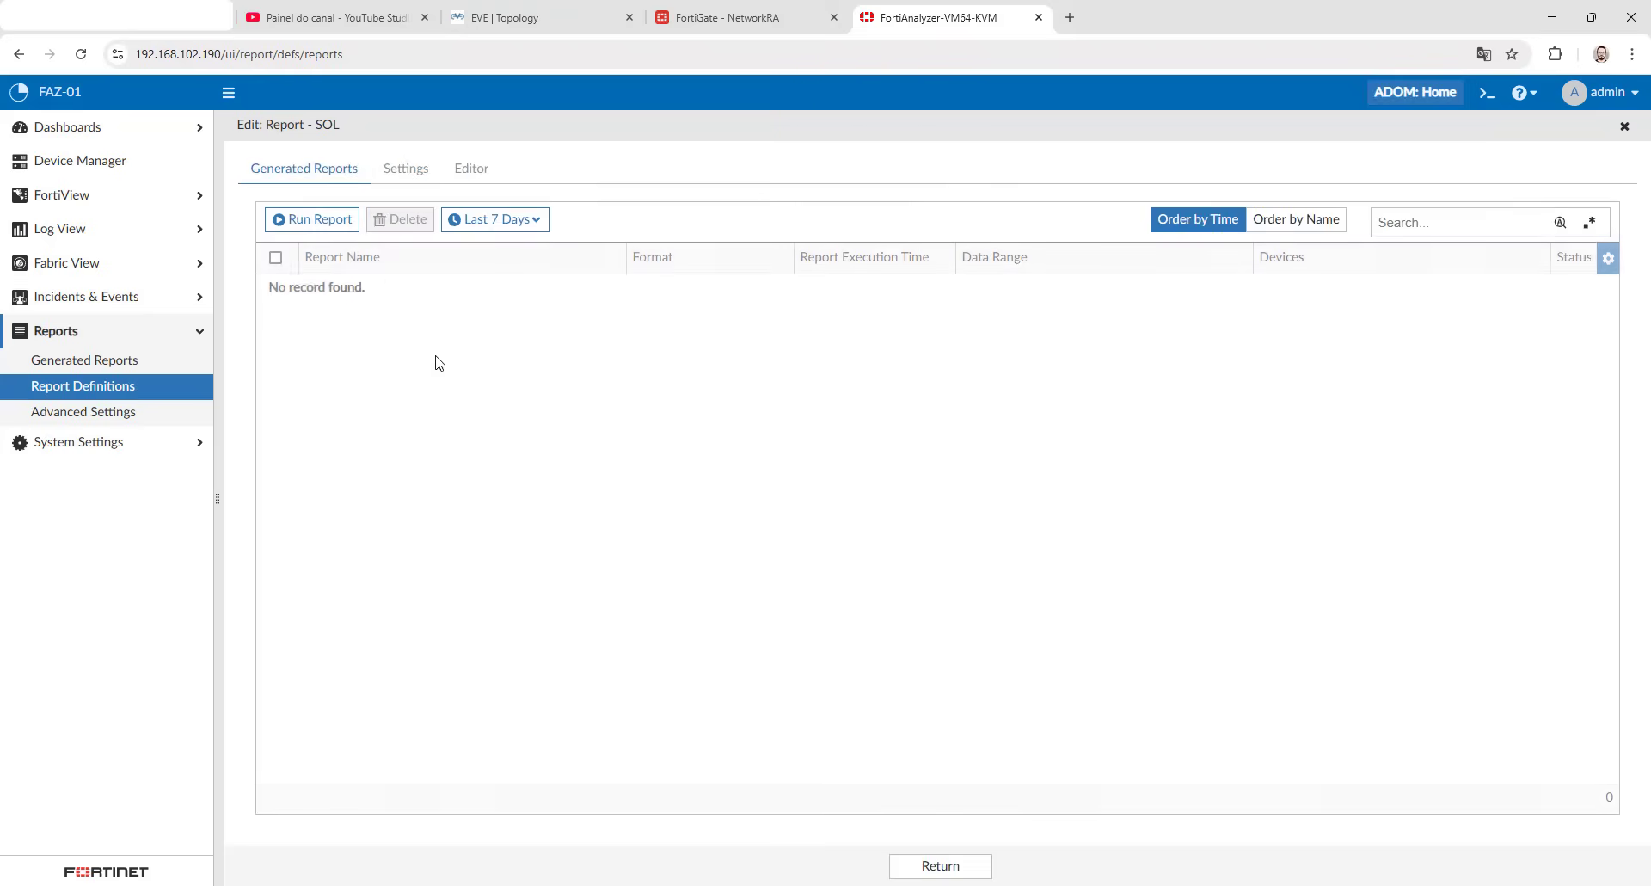
pyautogui.click(321, 223)
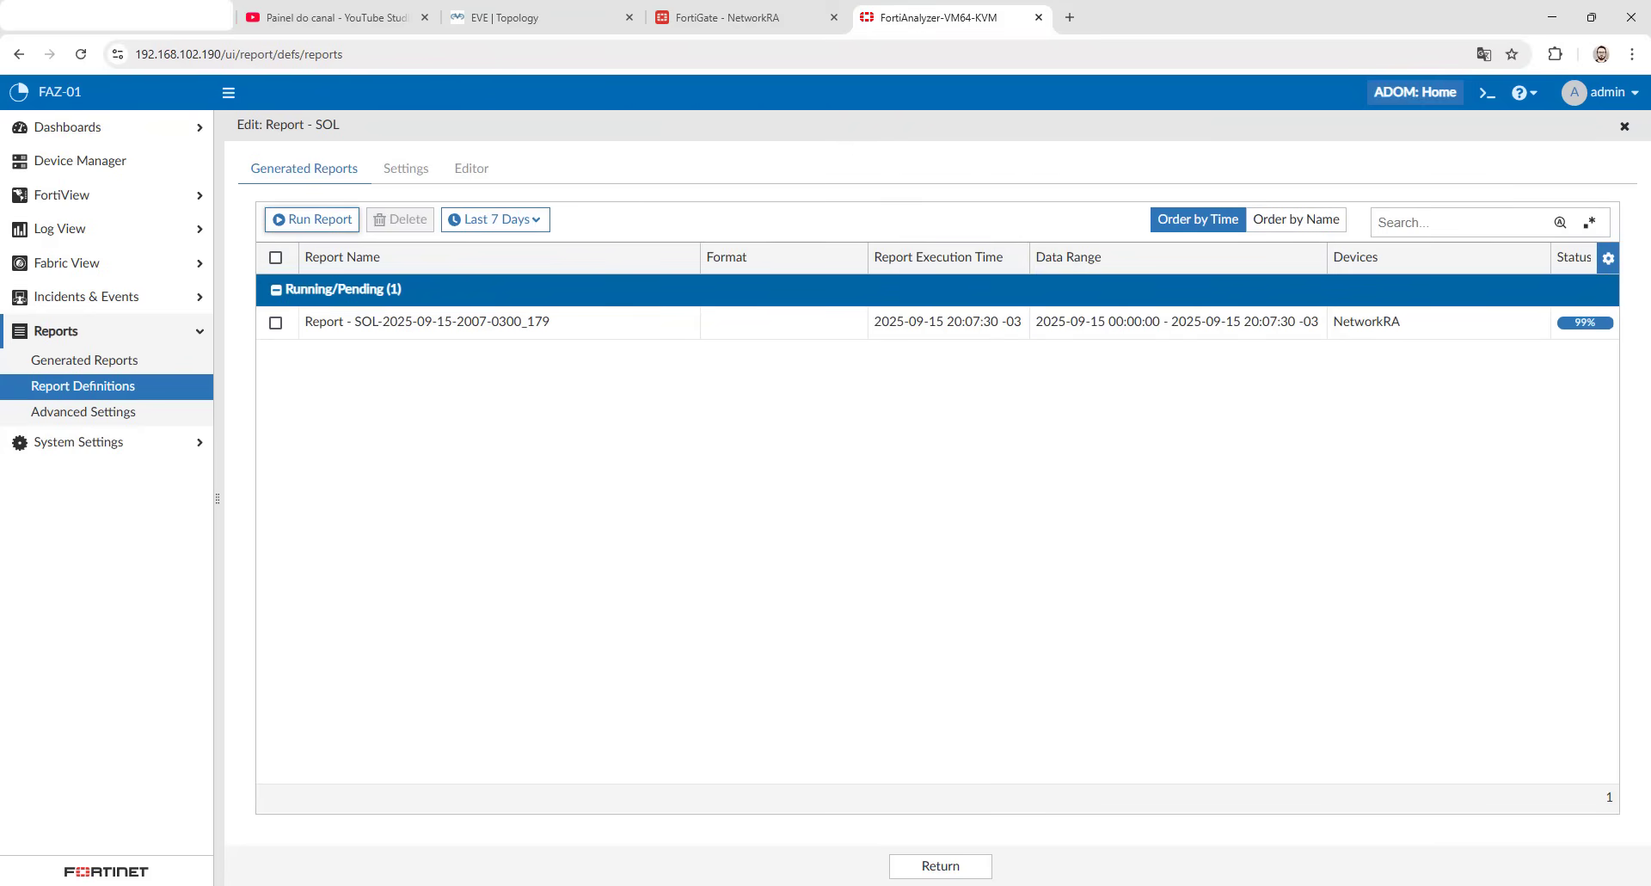
# - Open the generated report as PDF, examine the Hardening Policies All table and close the PDF
pyautogui.click(756, 323)
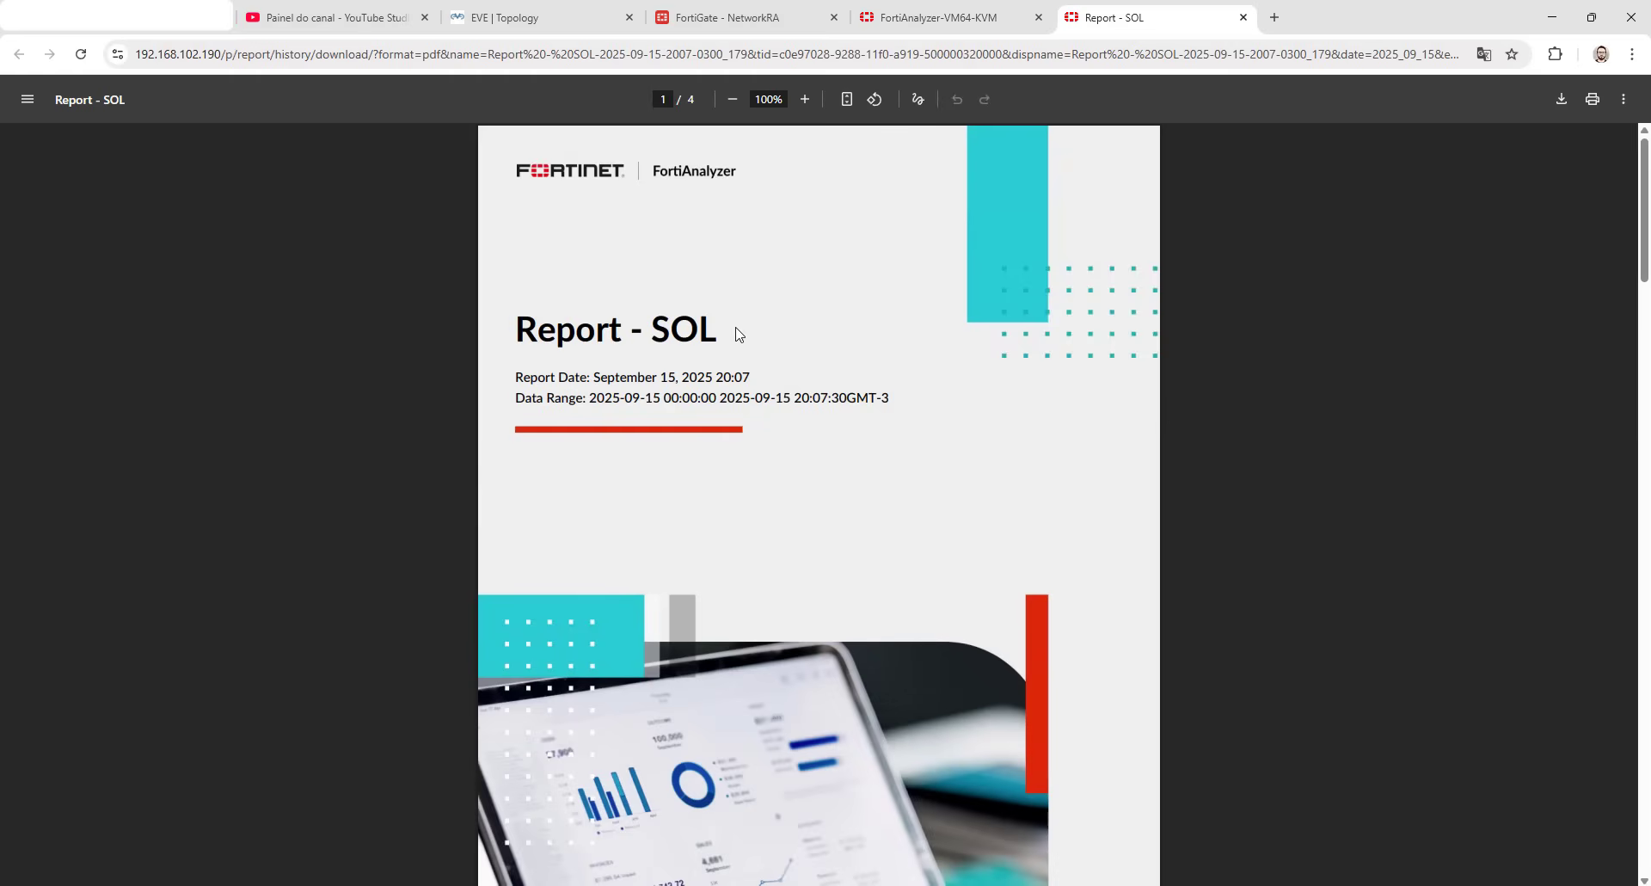
pyautogui.scroll(-10, 545, 413)
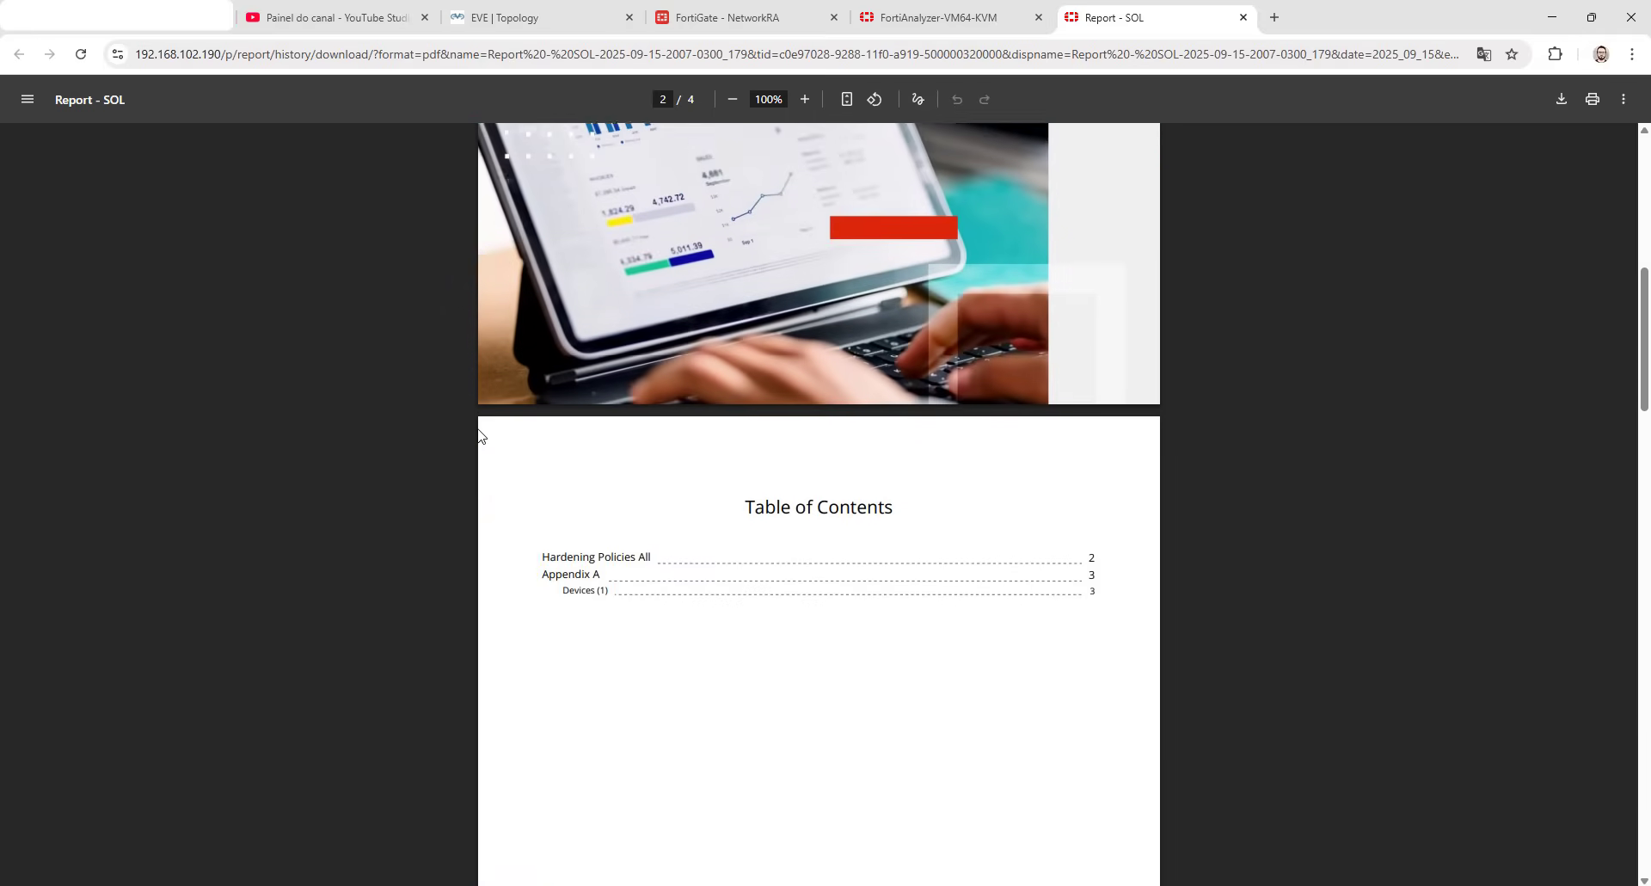
pyautogui.scroll(-9, 471, 439)
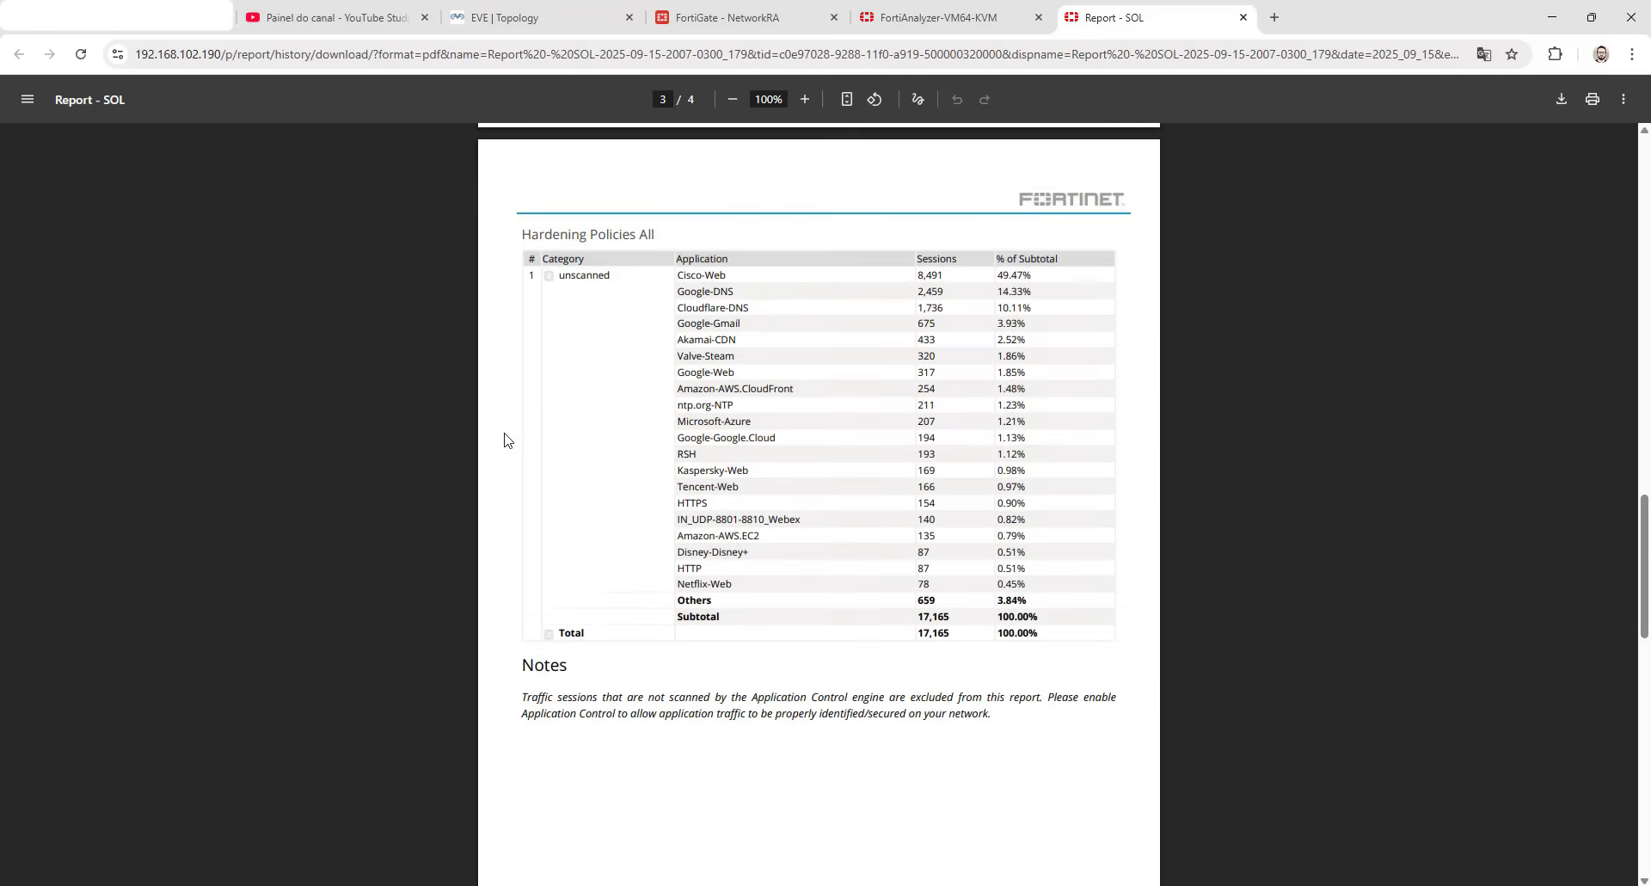
pyautogui.scroll(1, 506, 439)
pyautogui.scroll(1, 506, 439)
pyautogui.scroll(-1, 506, 440)
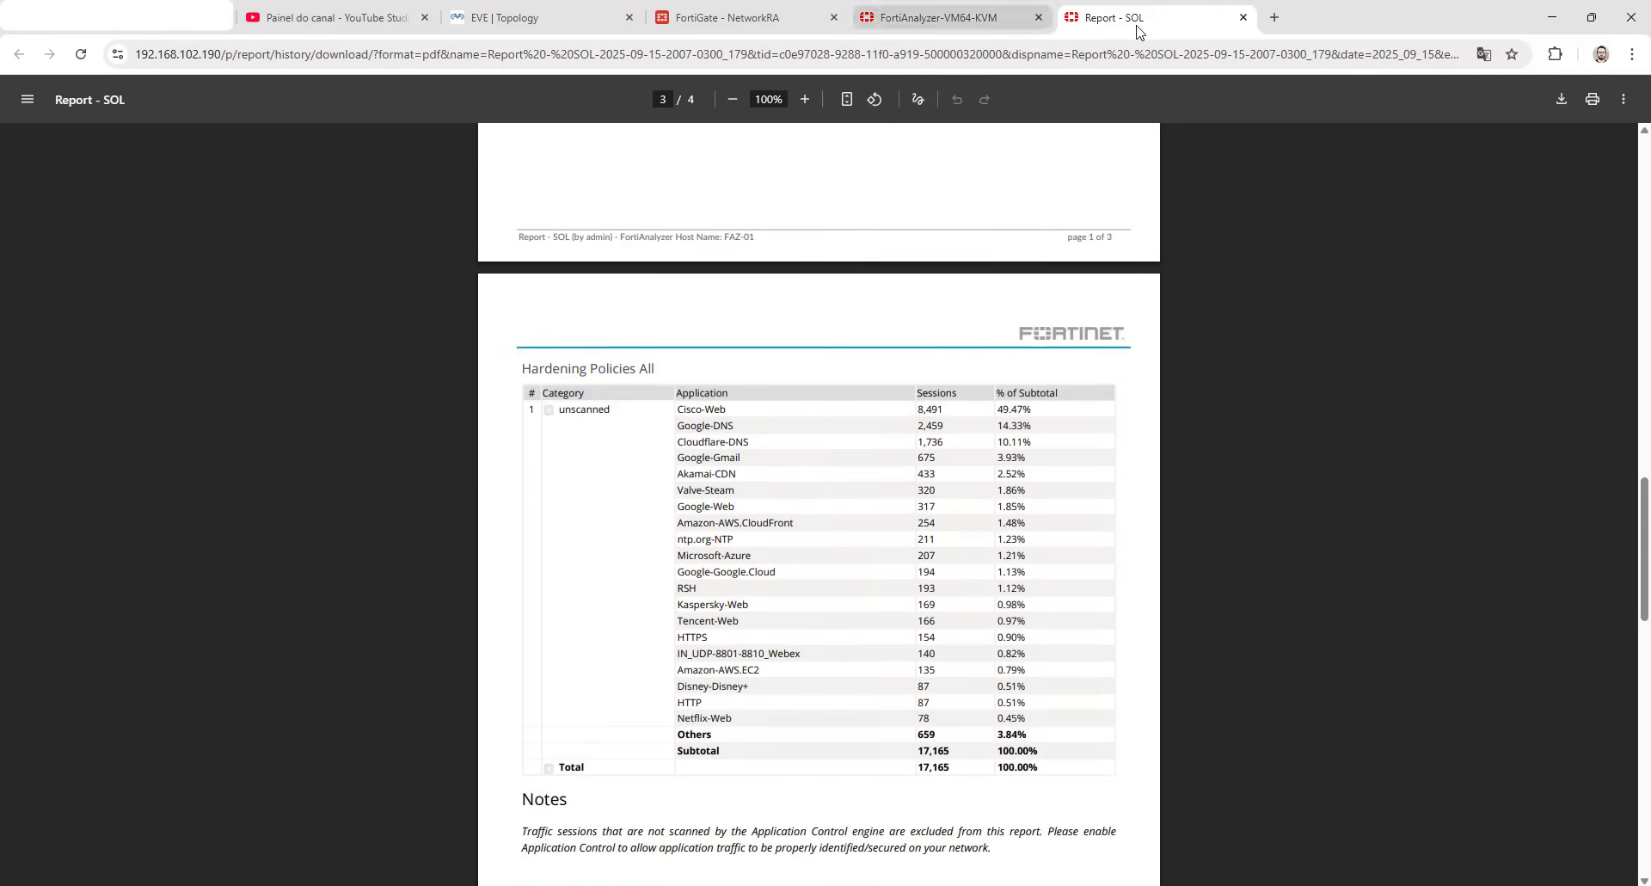
pyautogui.click(1243, 18)
# - Switch the Hardening Policies All chart in the report layout to SOL_Chart, searching for sol, and save the report
pyautogui.click(460, 172)
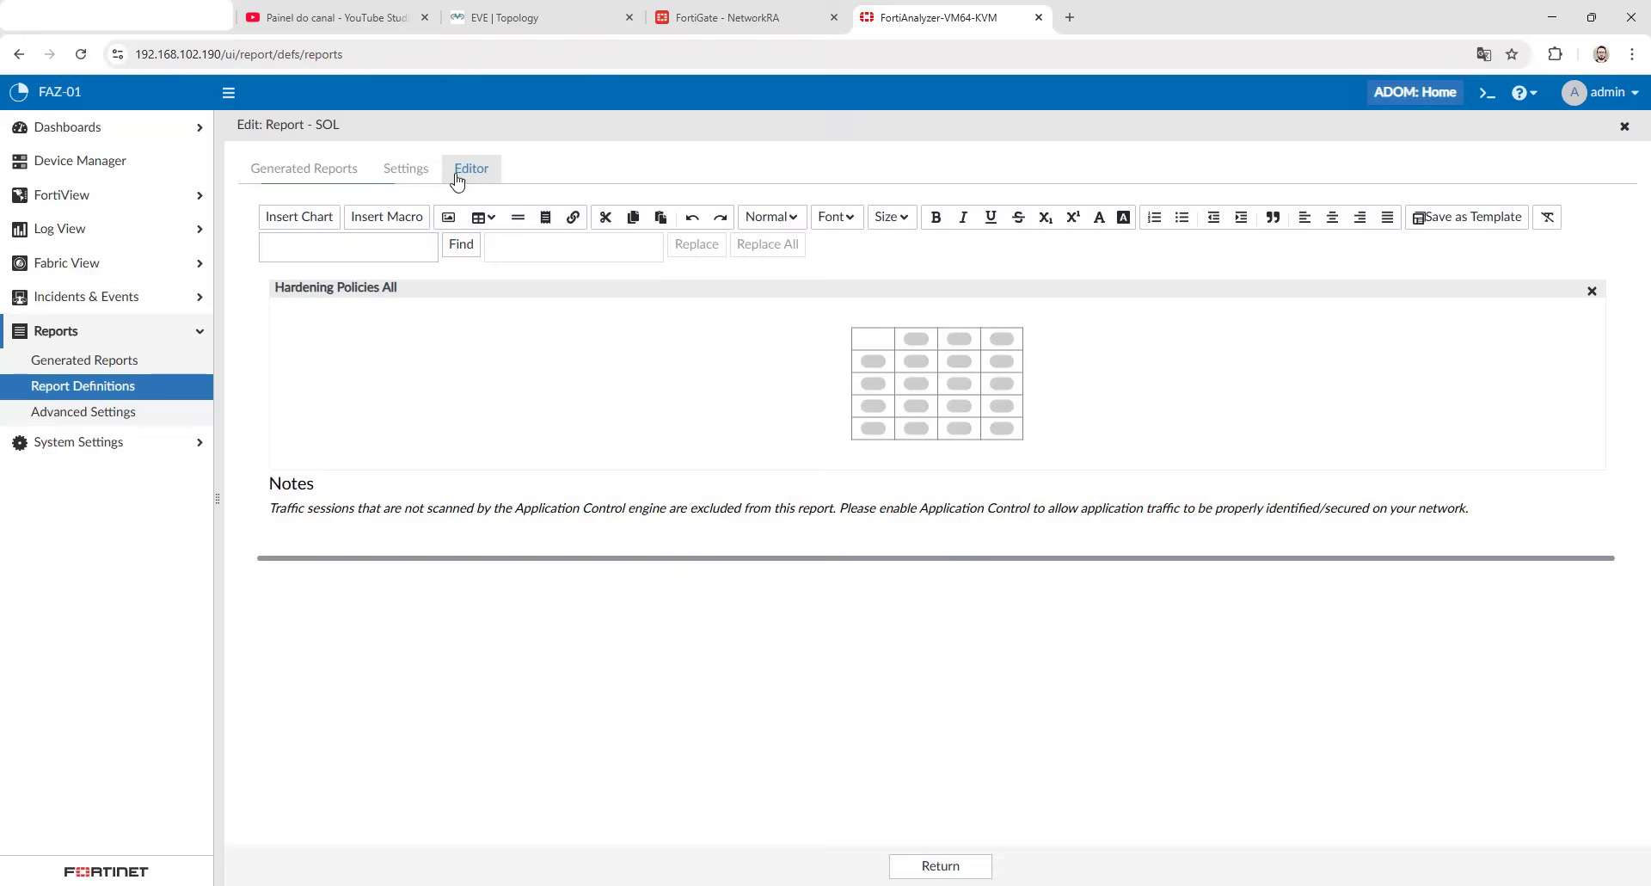
pyautogui.doubleClick(402, 343)
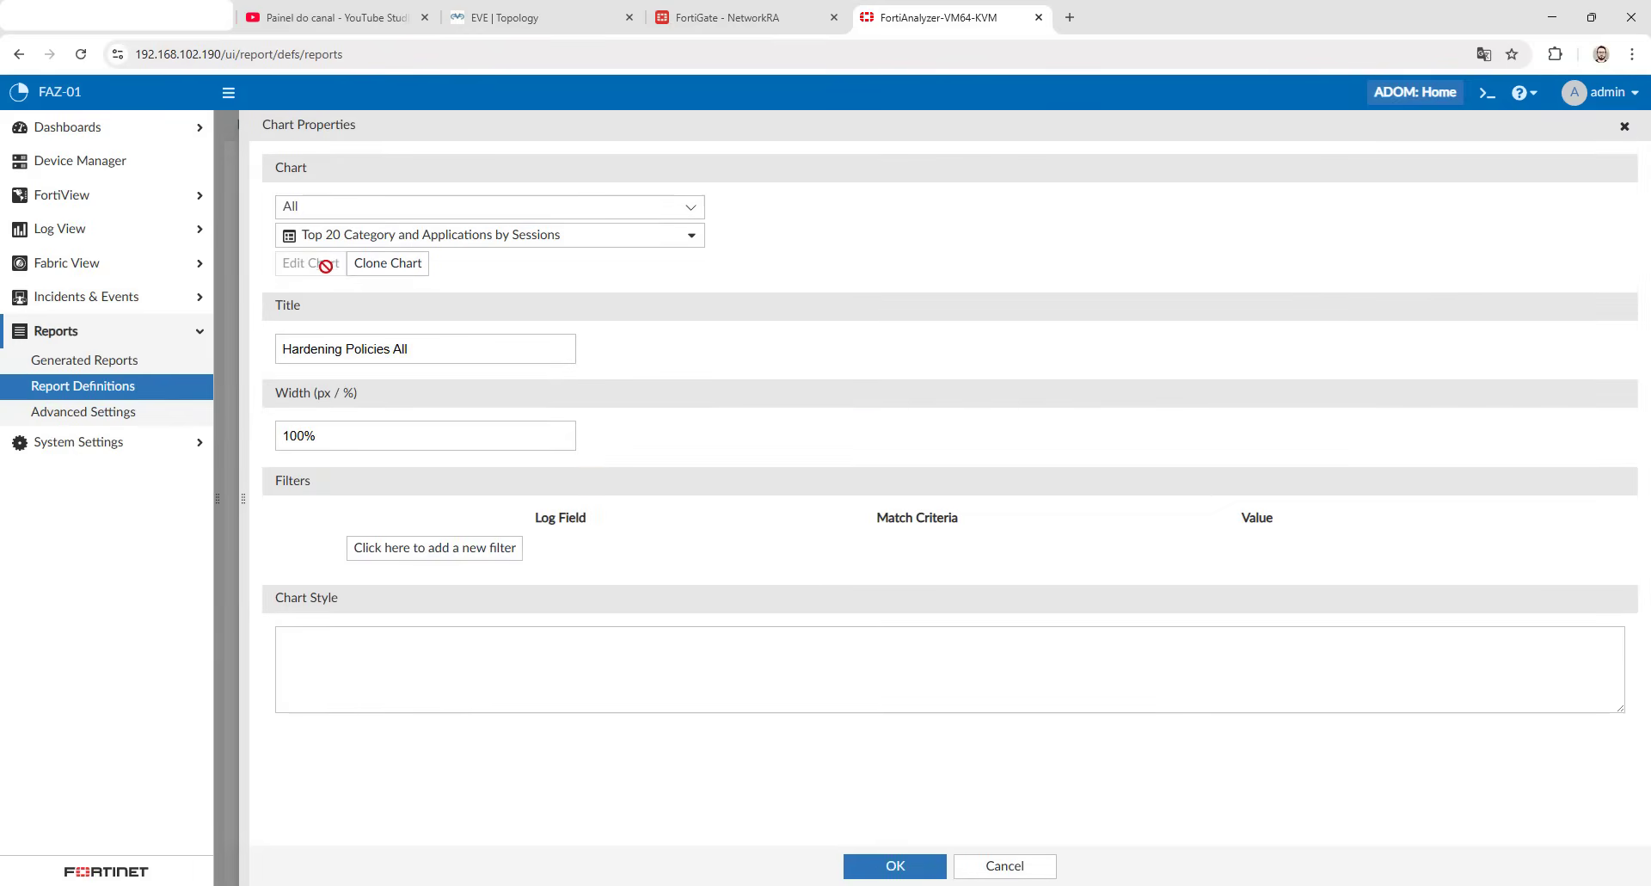
pyautogui.click(362, 239)
pyautogui.click(362, 239)
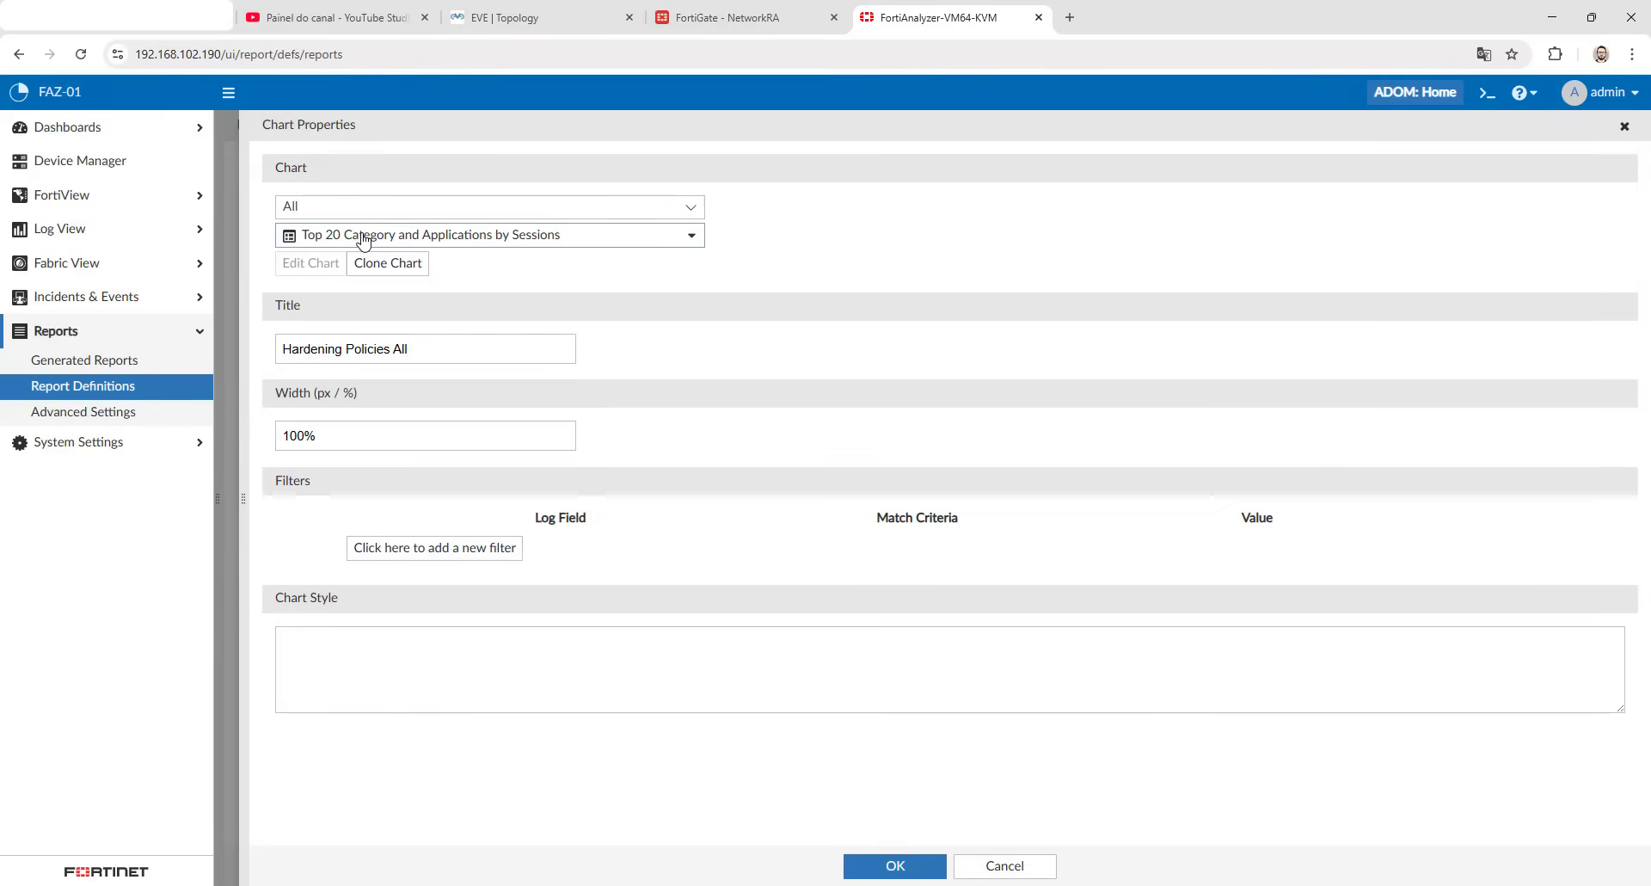
pyautogui.click(362, 239)
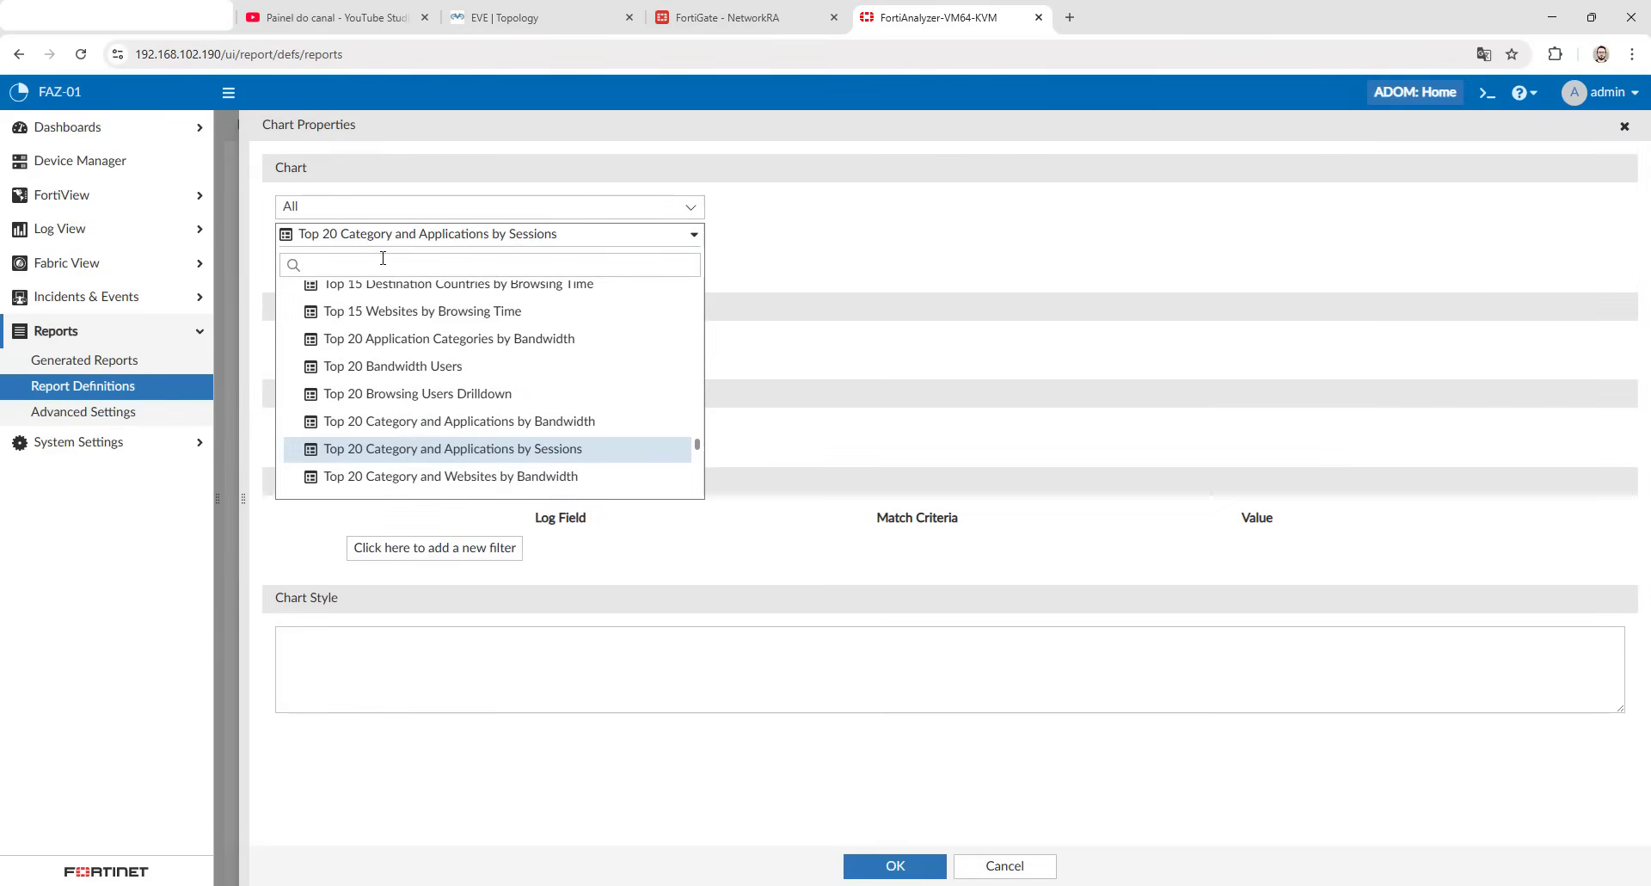
pyautogui.click(383, 262)
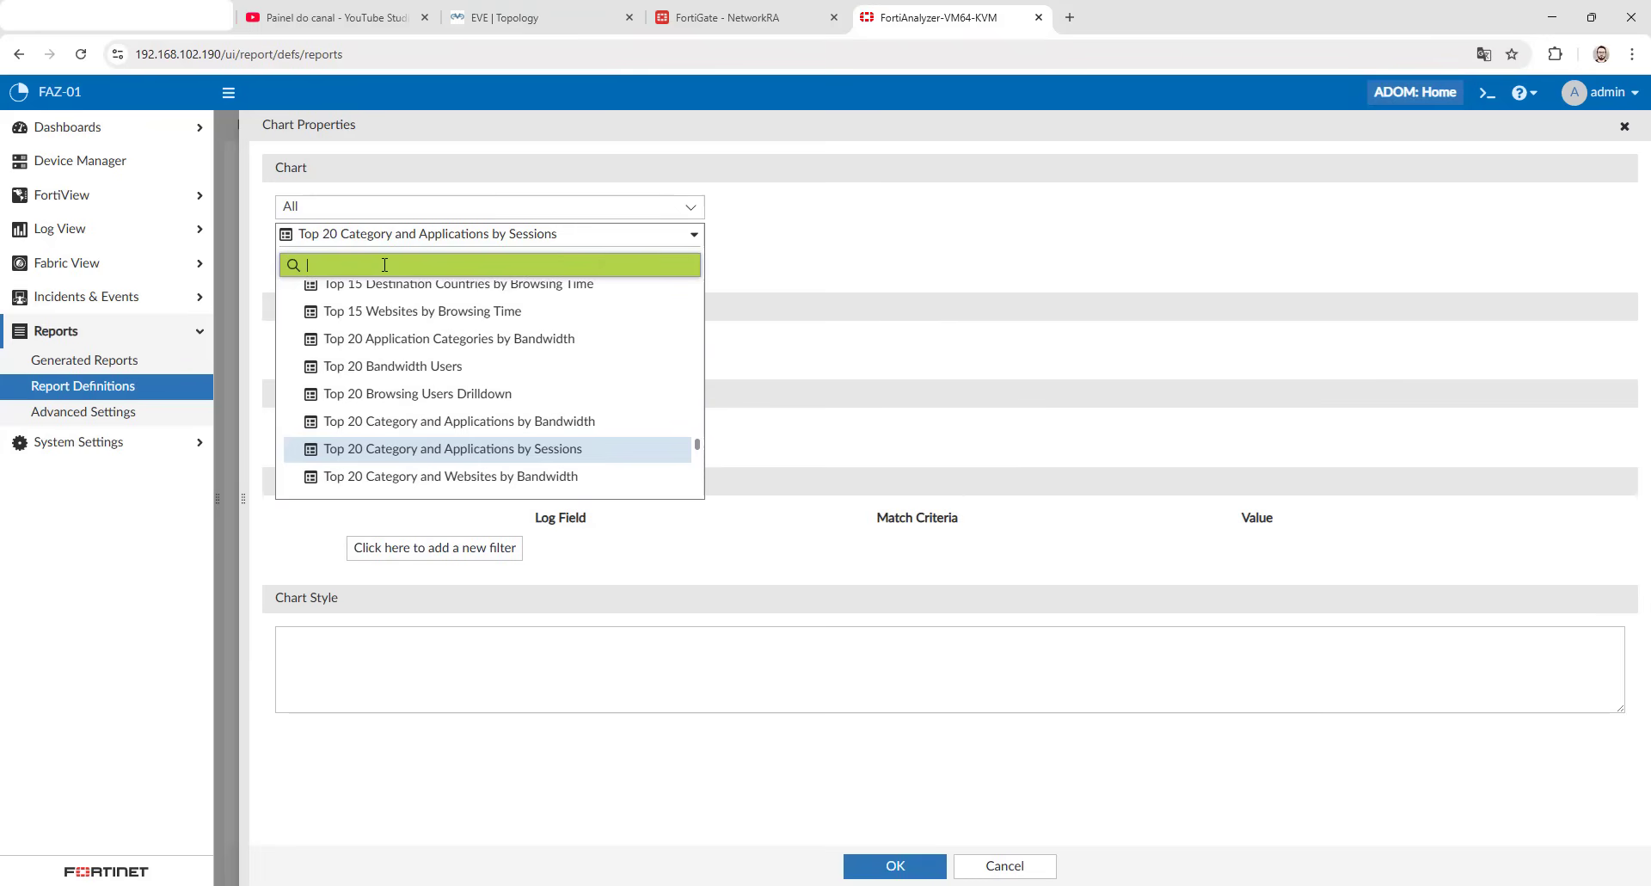
pyautogui.write('sol')
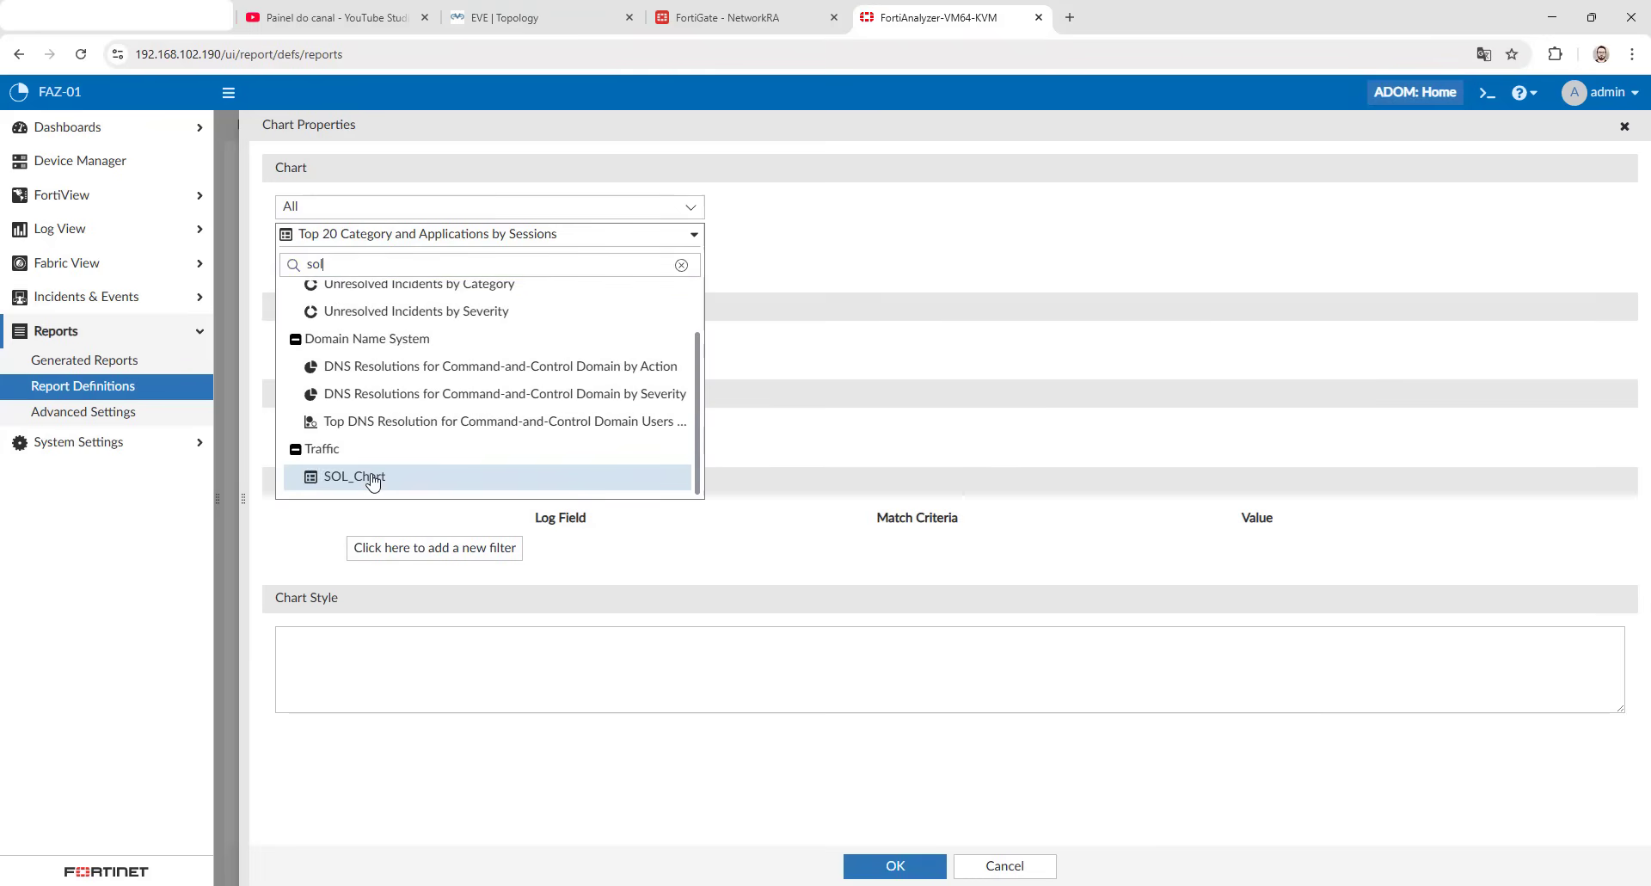
pyautogui.click(373, 480)
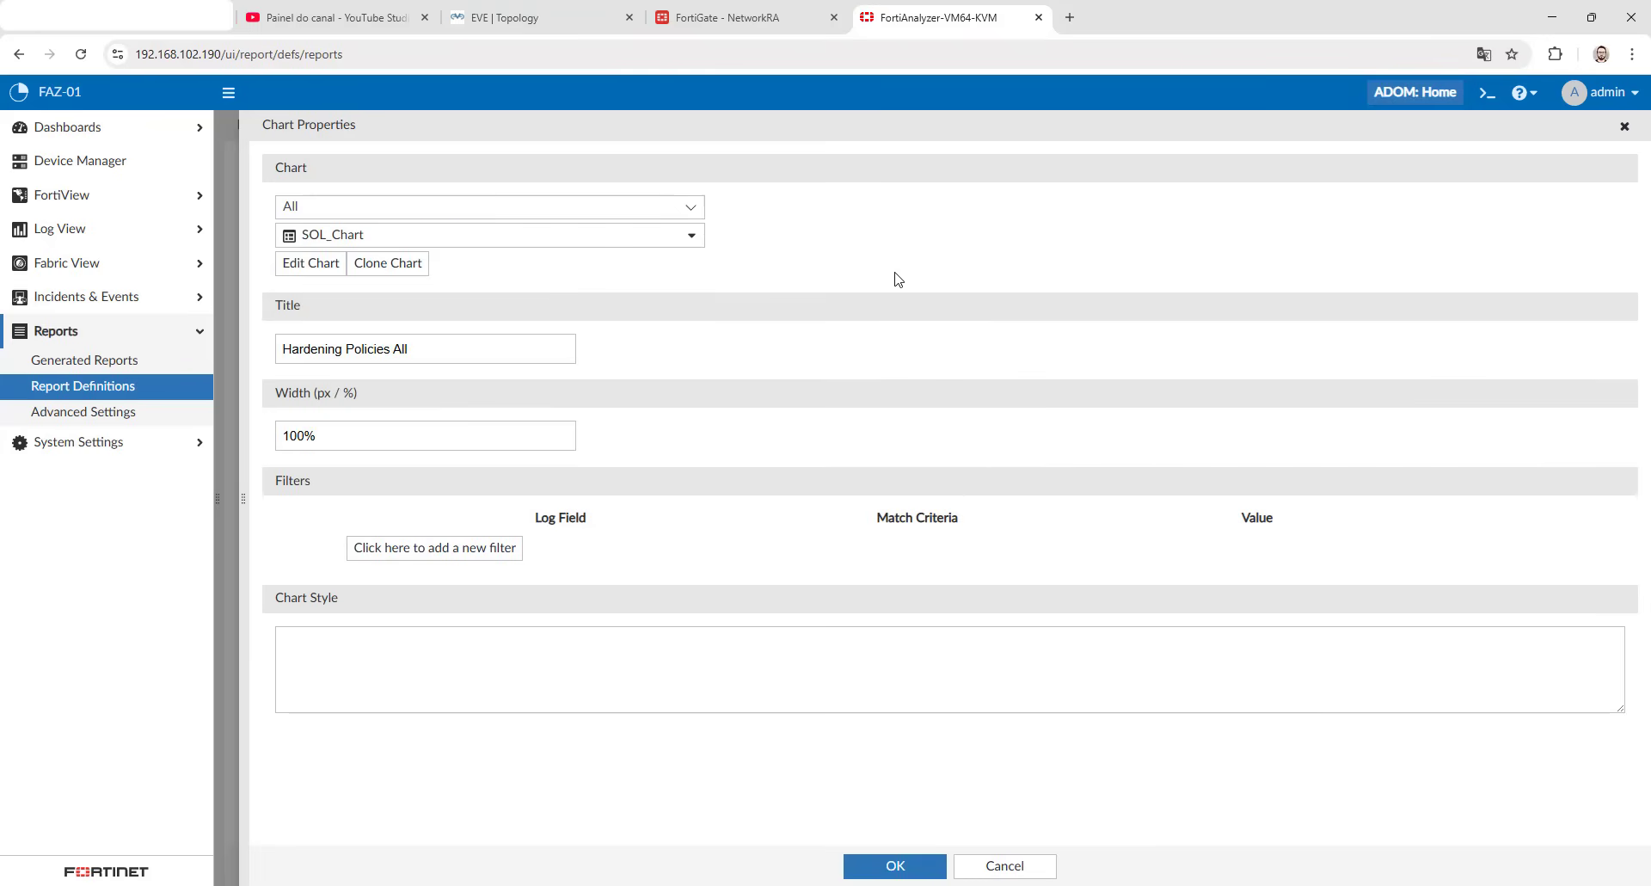
pyautogui.click(869, 870)
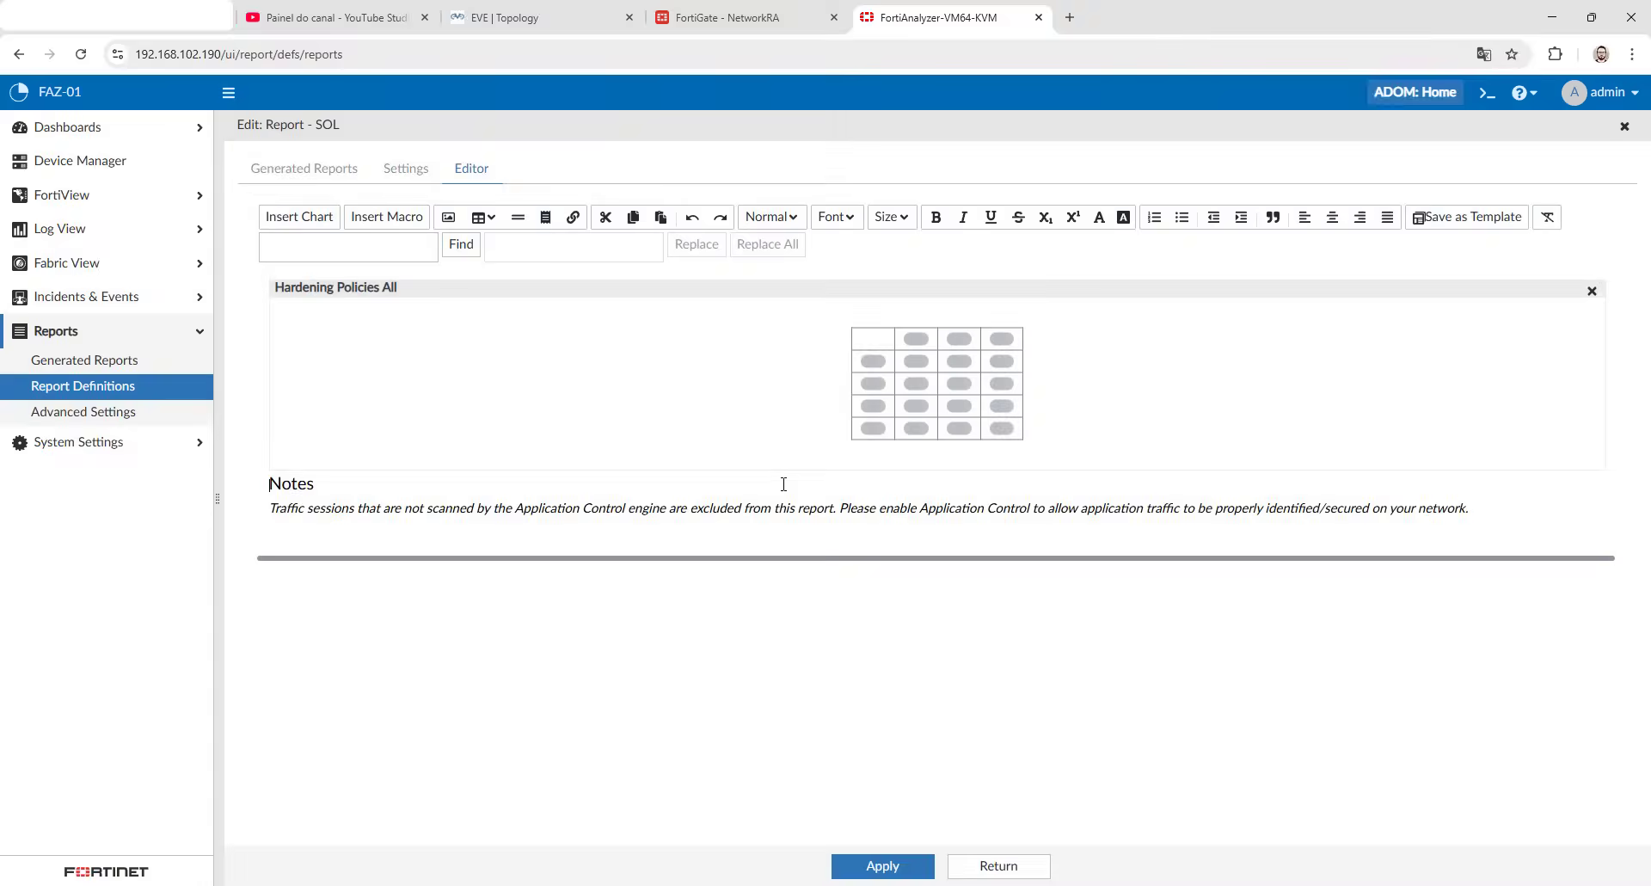
pyautogui.click(873, 868)
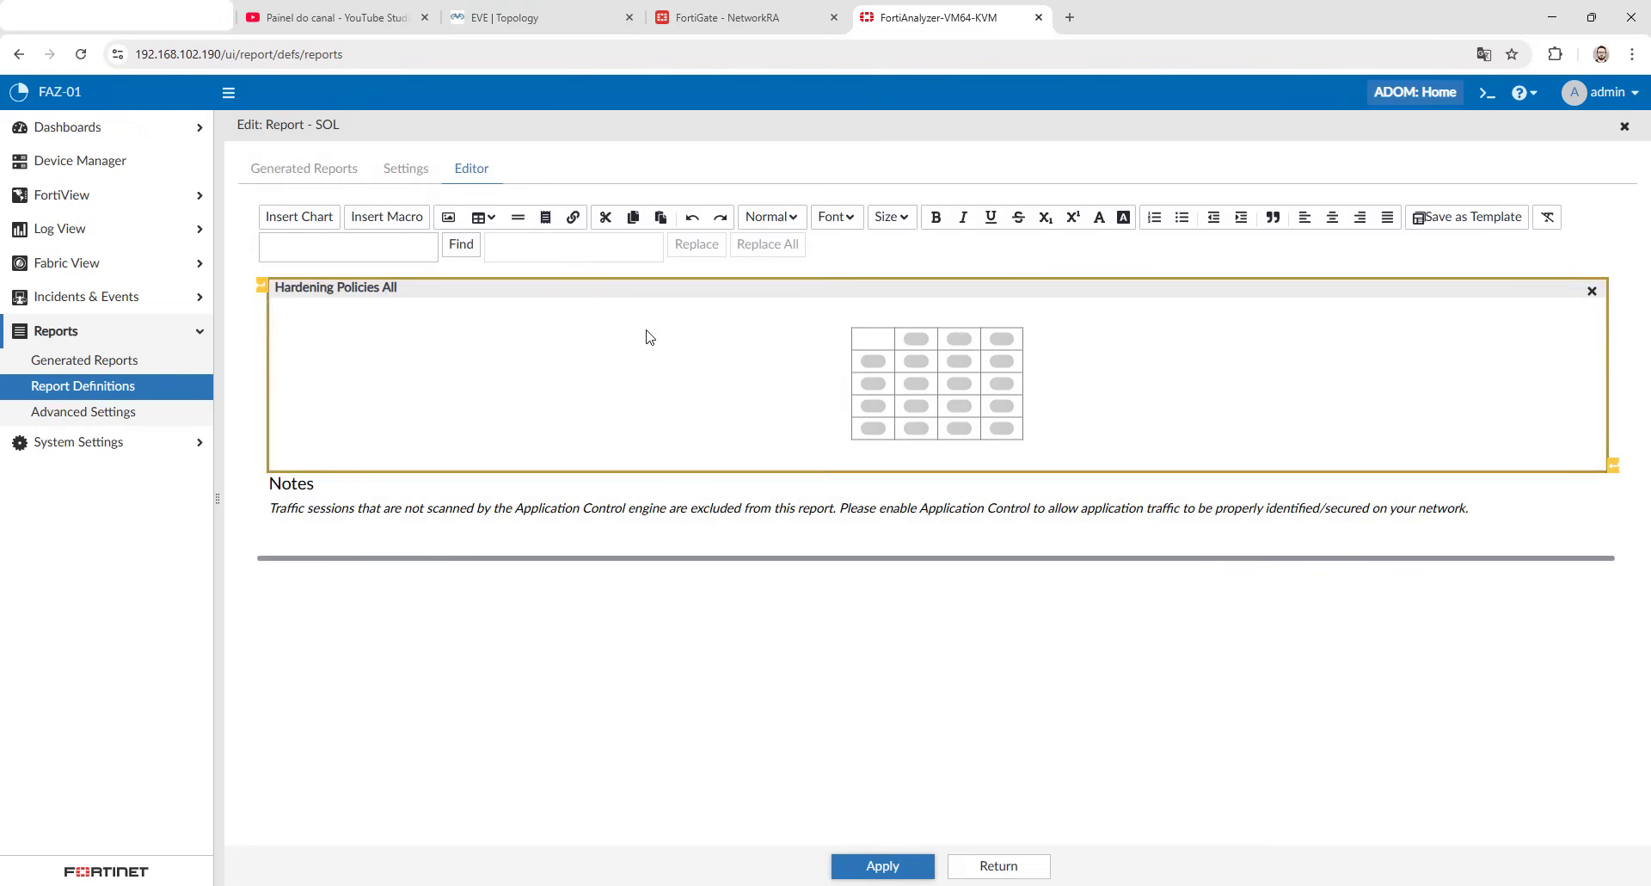
# - Set the time zone of Report - SOL to (GMT-3:00) Brasilia and save the settings
pyautogui.click(411, 169)
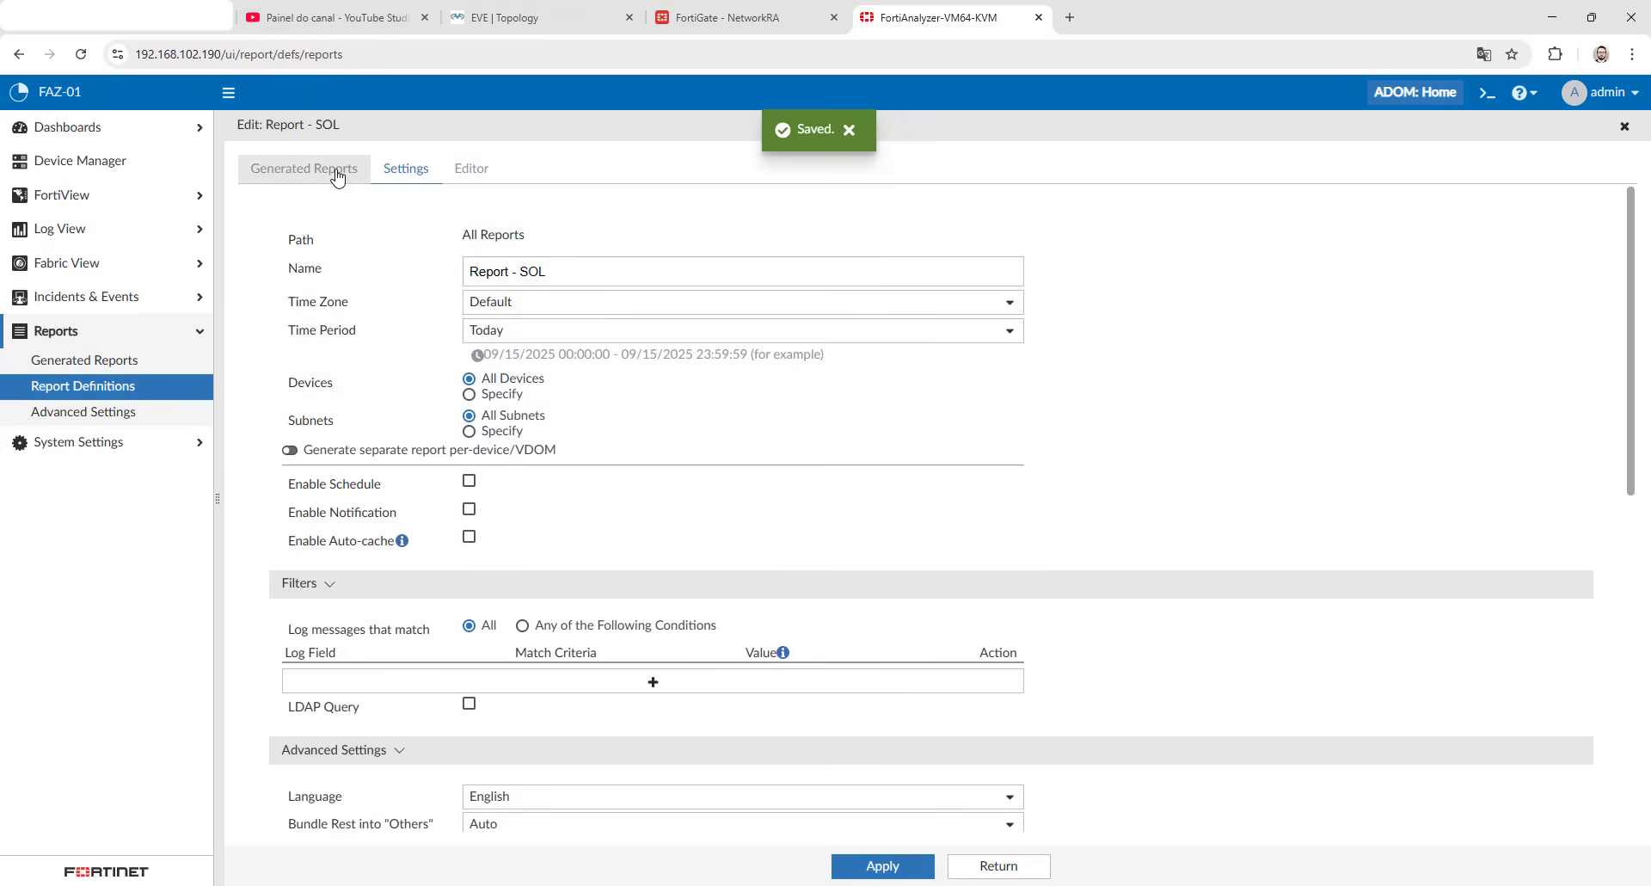
pyautogui.click(564, 313)
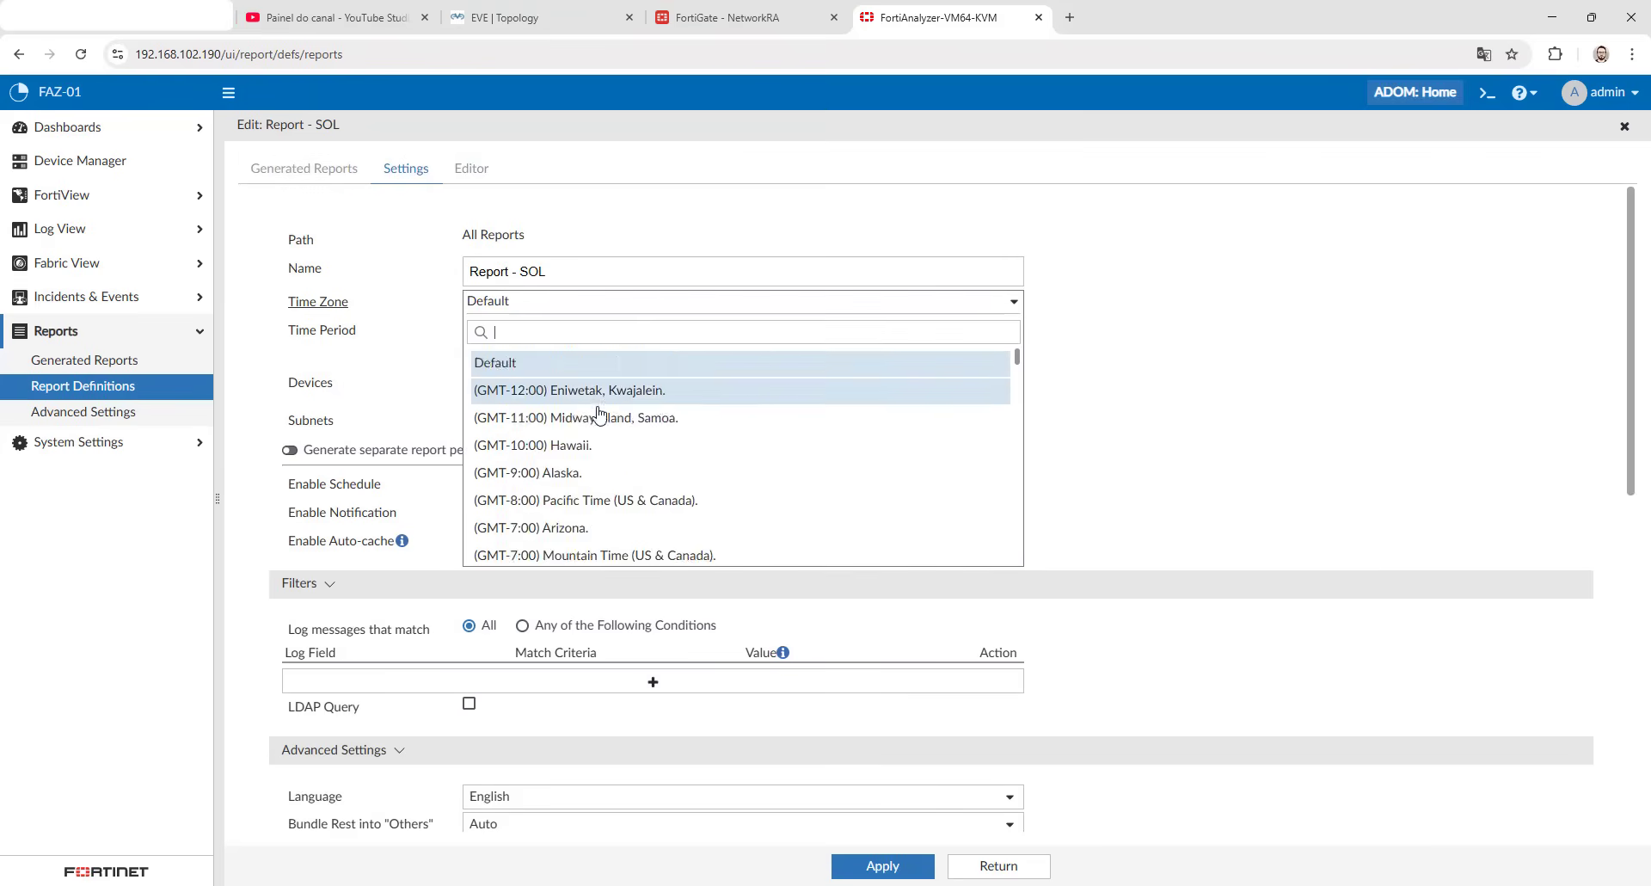
pyautogui.scroll(-10, 601, 422)
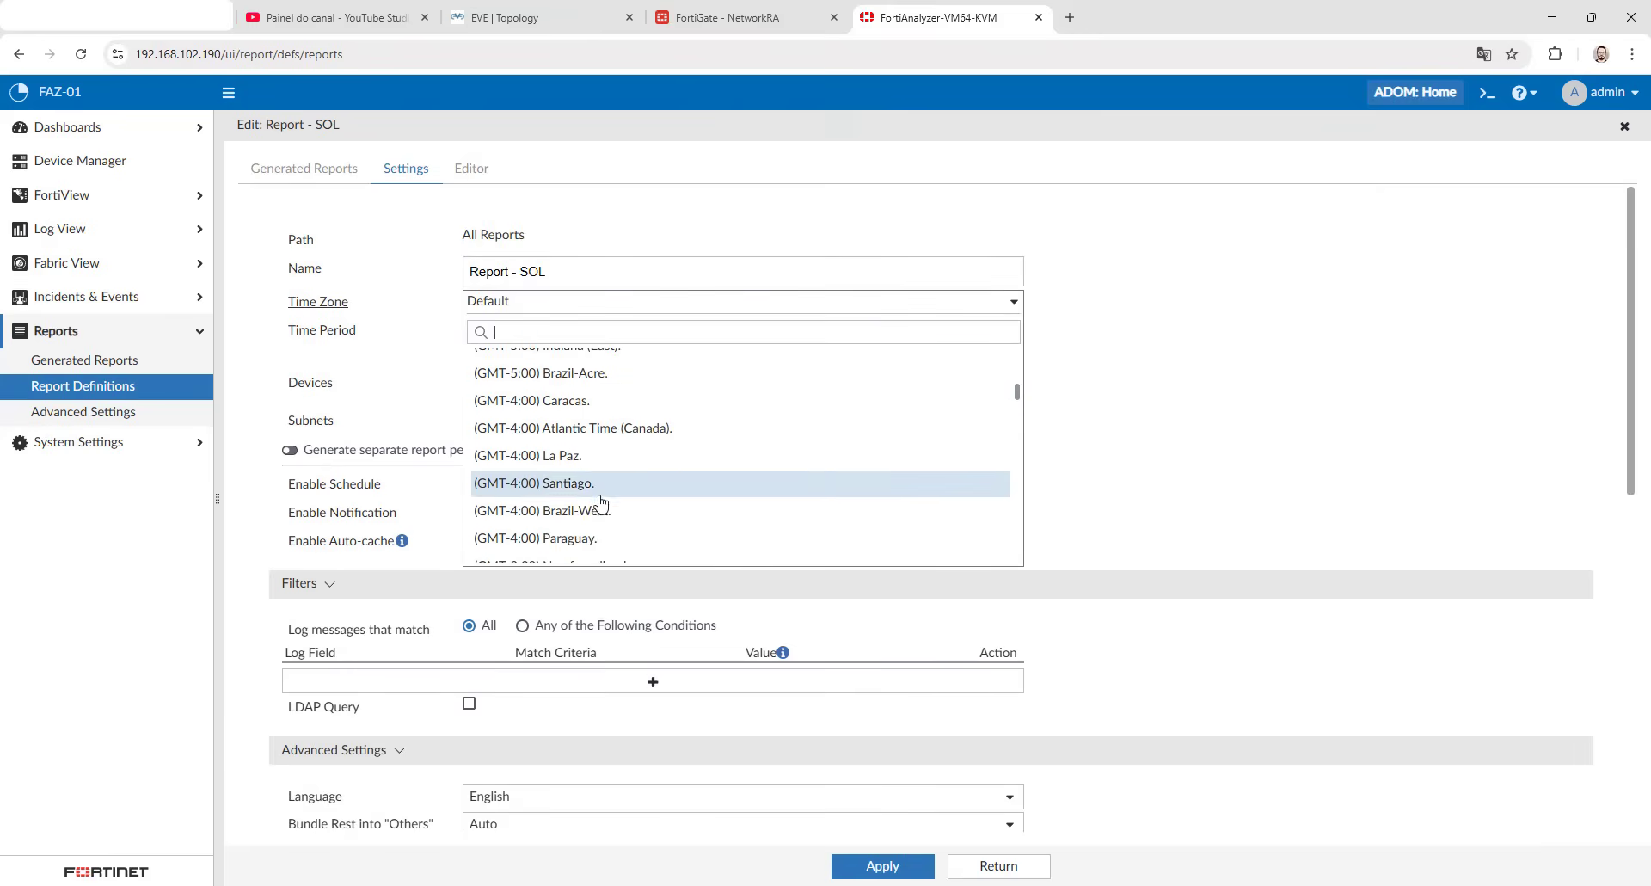
pyautogui.scroll(-1, 599, 485)
pyautogui.click(599, 507)
pyautogui.click(876, 866)
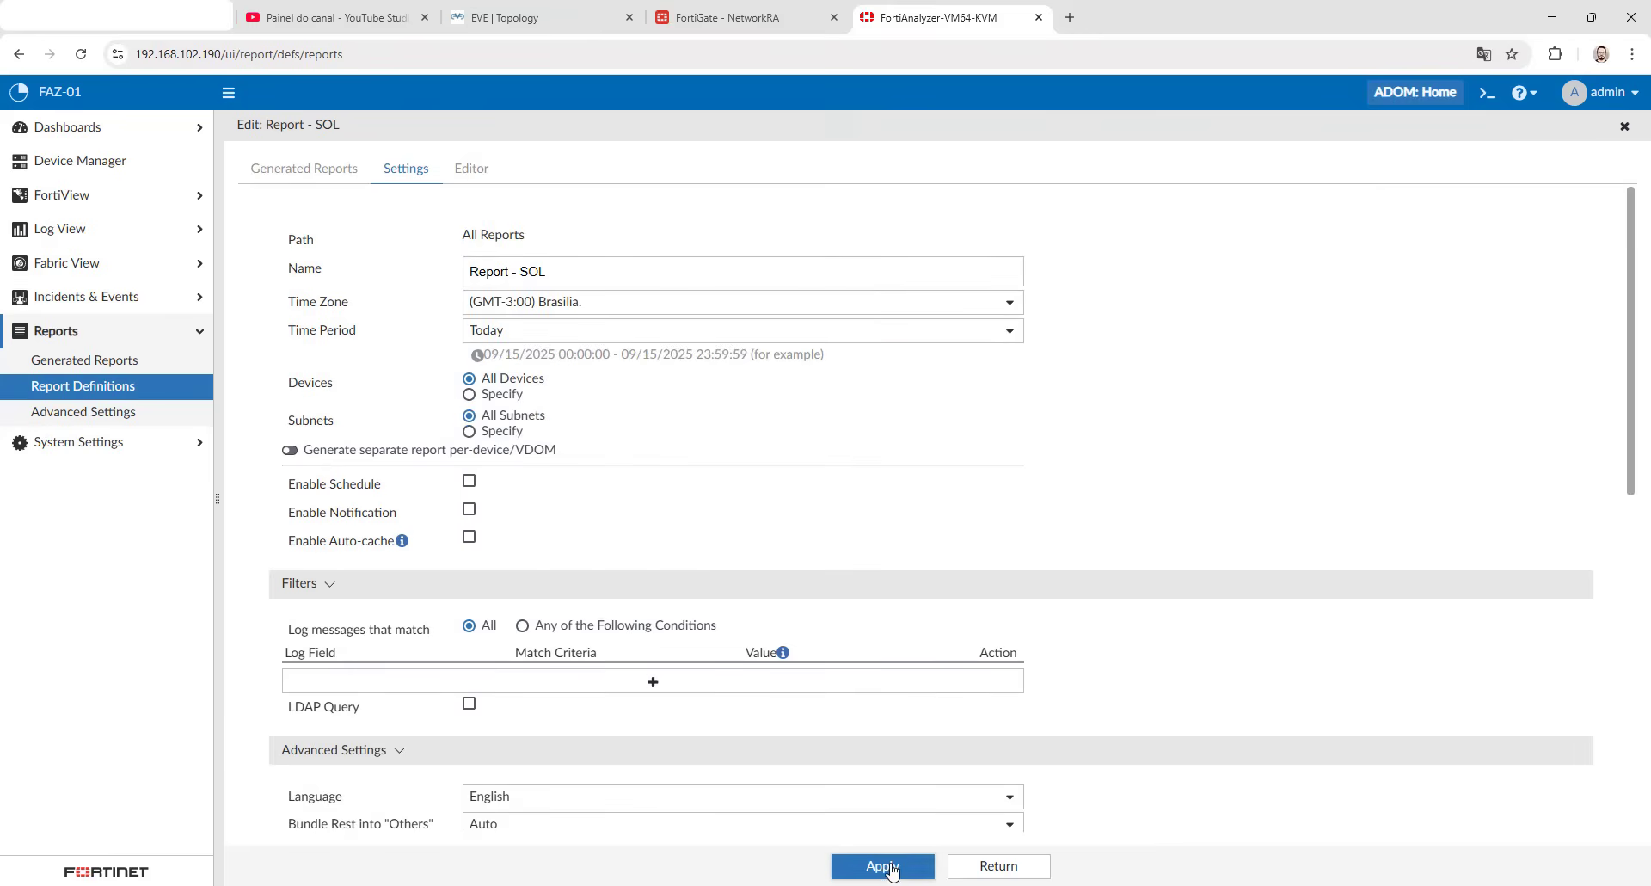
# - Run Report - SOL again and delete its previously generated report
pyautogui.click(472, 167)
pyautogui.click(406, 168)
pyautogui.click(339, 178)
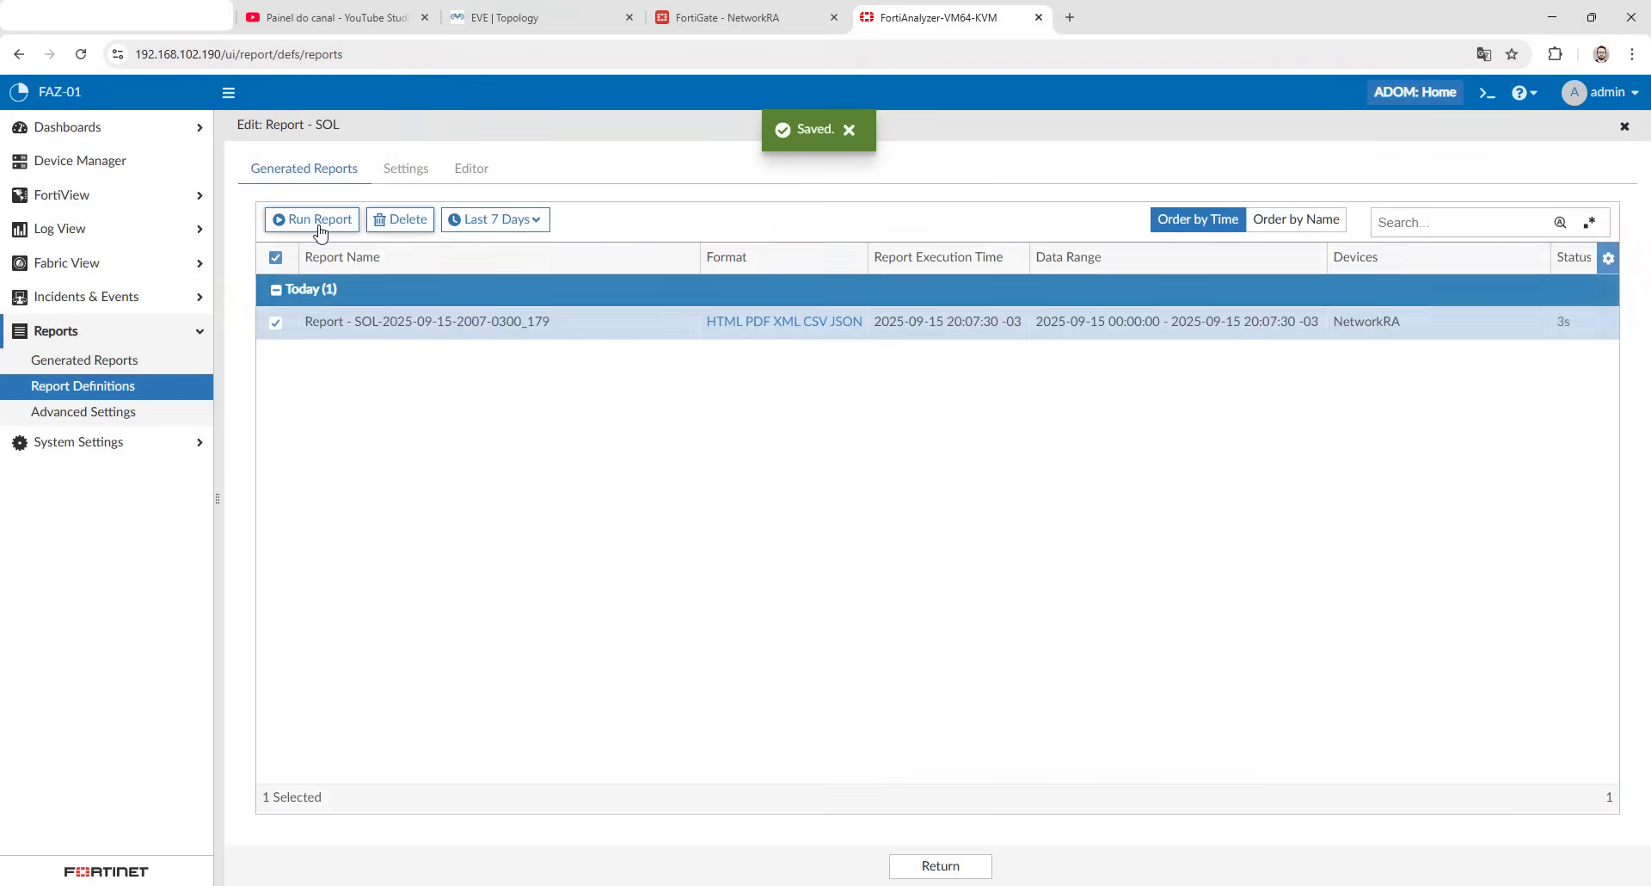
pyautogui.click(316, 219)
pyautogui.click(400, 219)
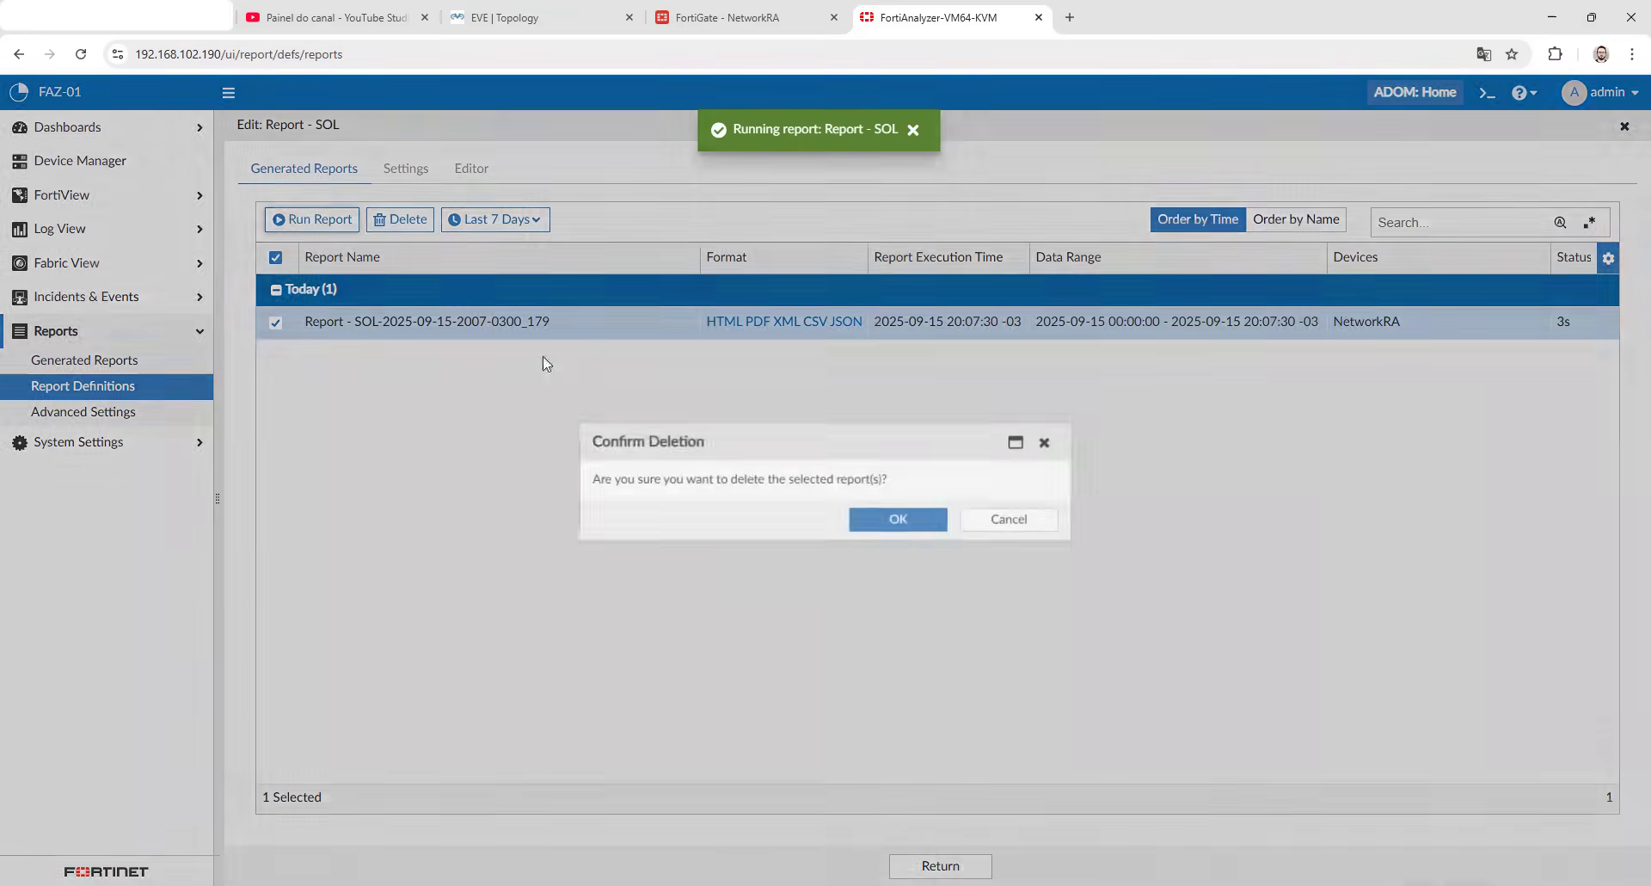
pyautogui.click(896, 516)
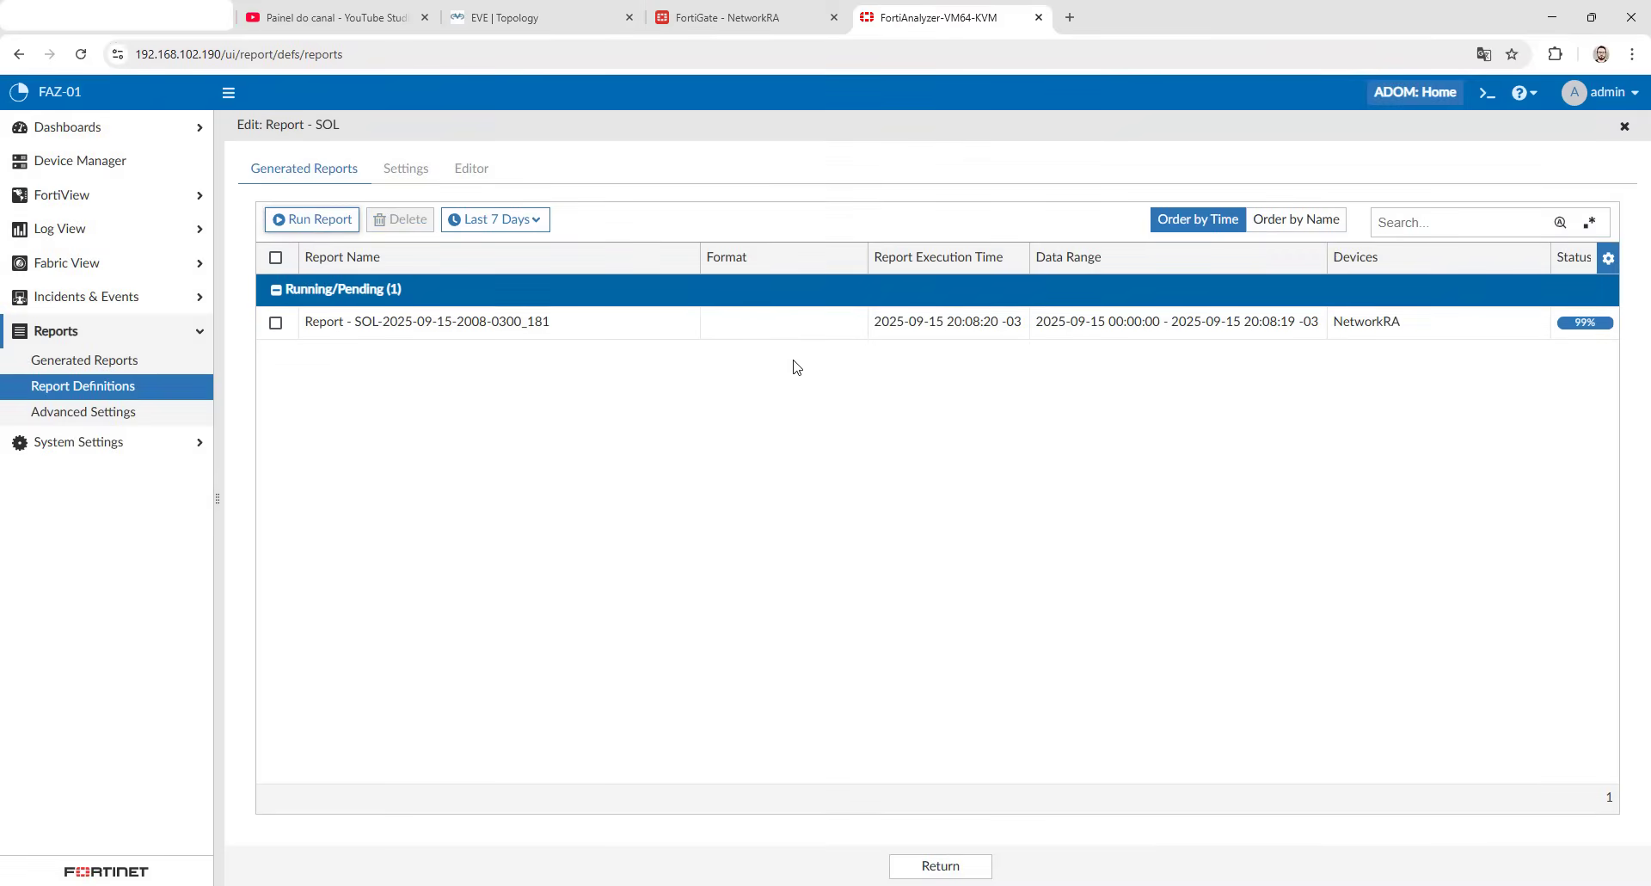
# - Open the new report's PDF, check the Hardening Policies All section for log data and close the PDF
pyautogui.click(760, 322)
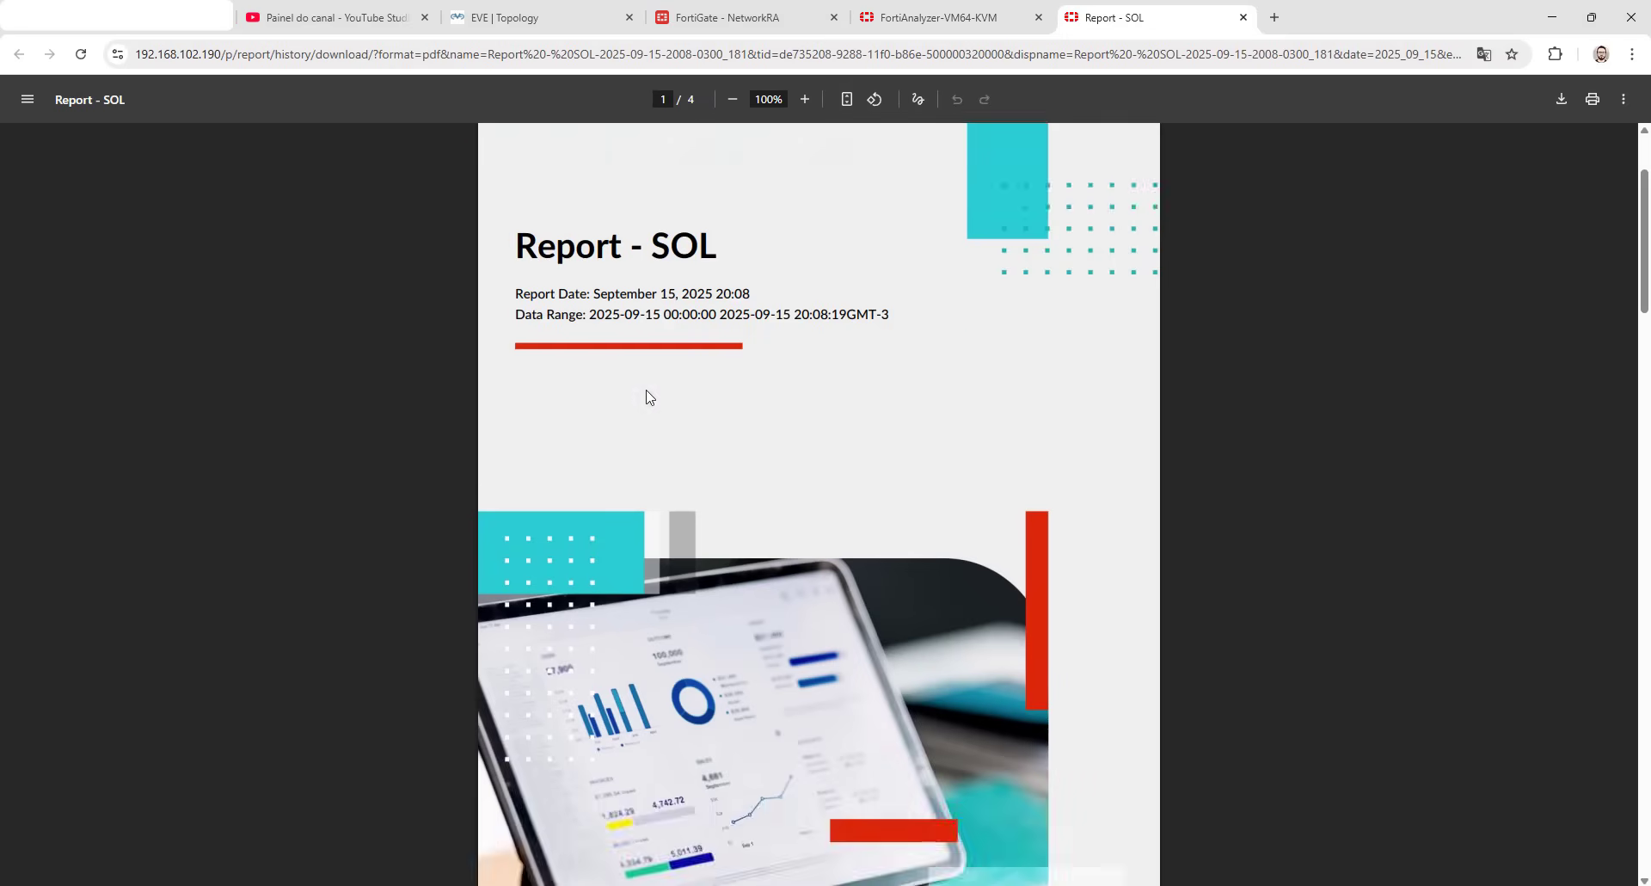
pyautogui.scroll(-15, 602, 395)
pyautogui.scroll(-3, 501, 428)
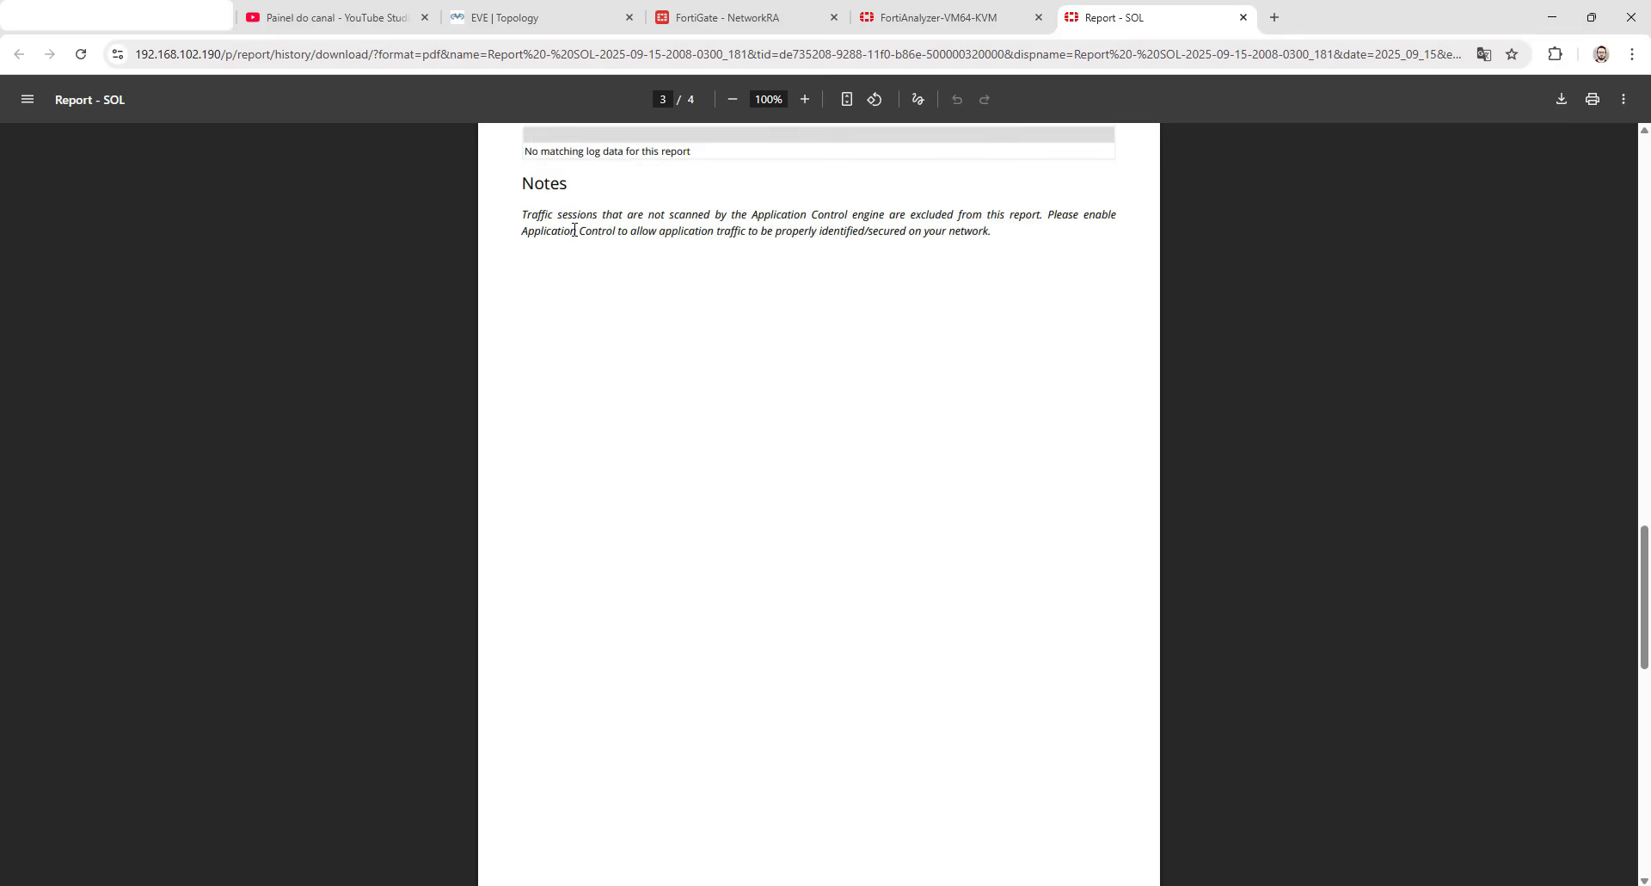
pyautogui.scroll(1, 572, 232)
pyautogui.click(1244, 25)
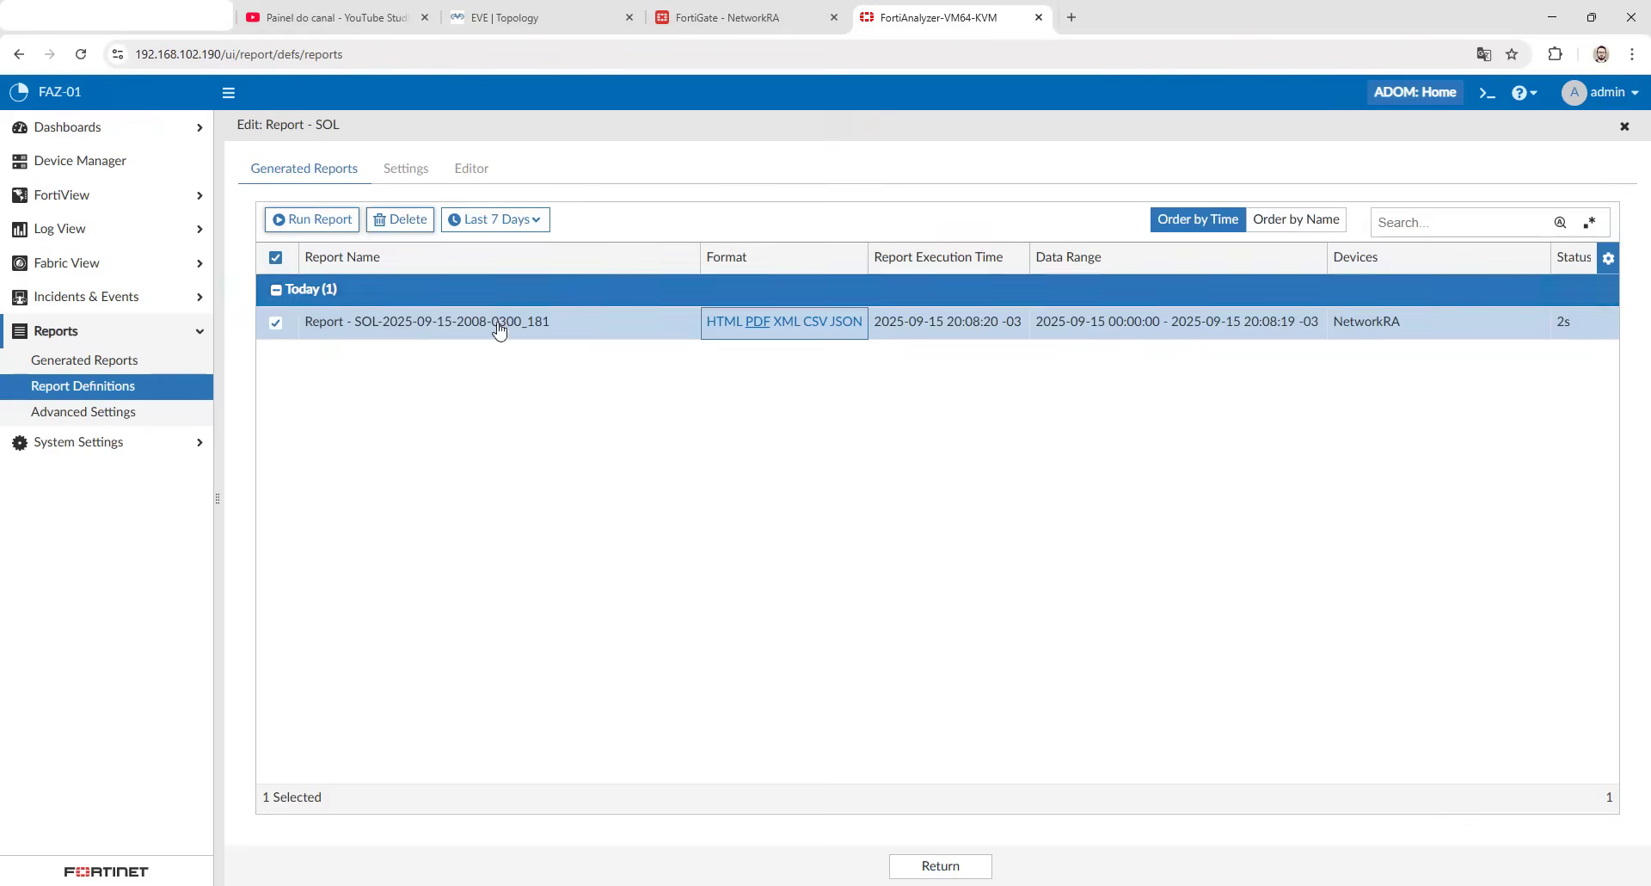
# - Open SOL_Chart for editing from the Hardening Policies All chart in the layout of Report - SOL
pyautogui.click(471, 168)
pyautogui.doubleClick(459, 346)
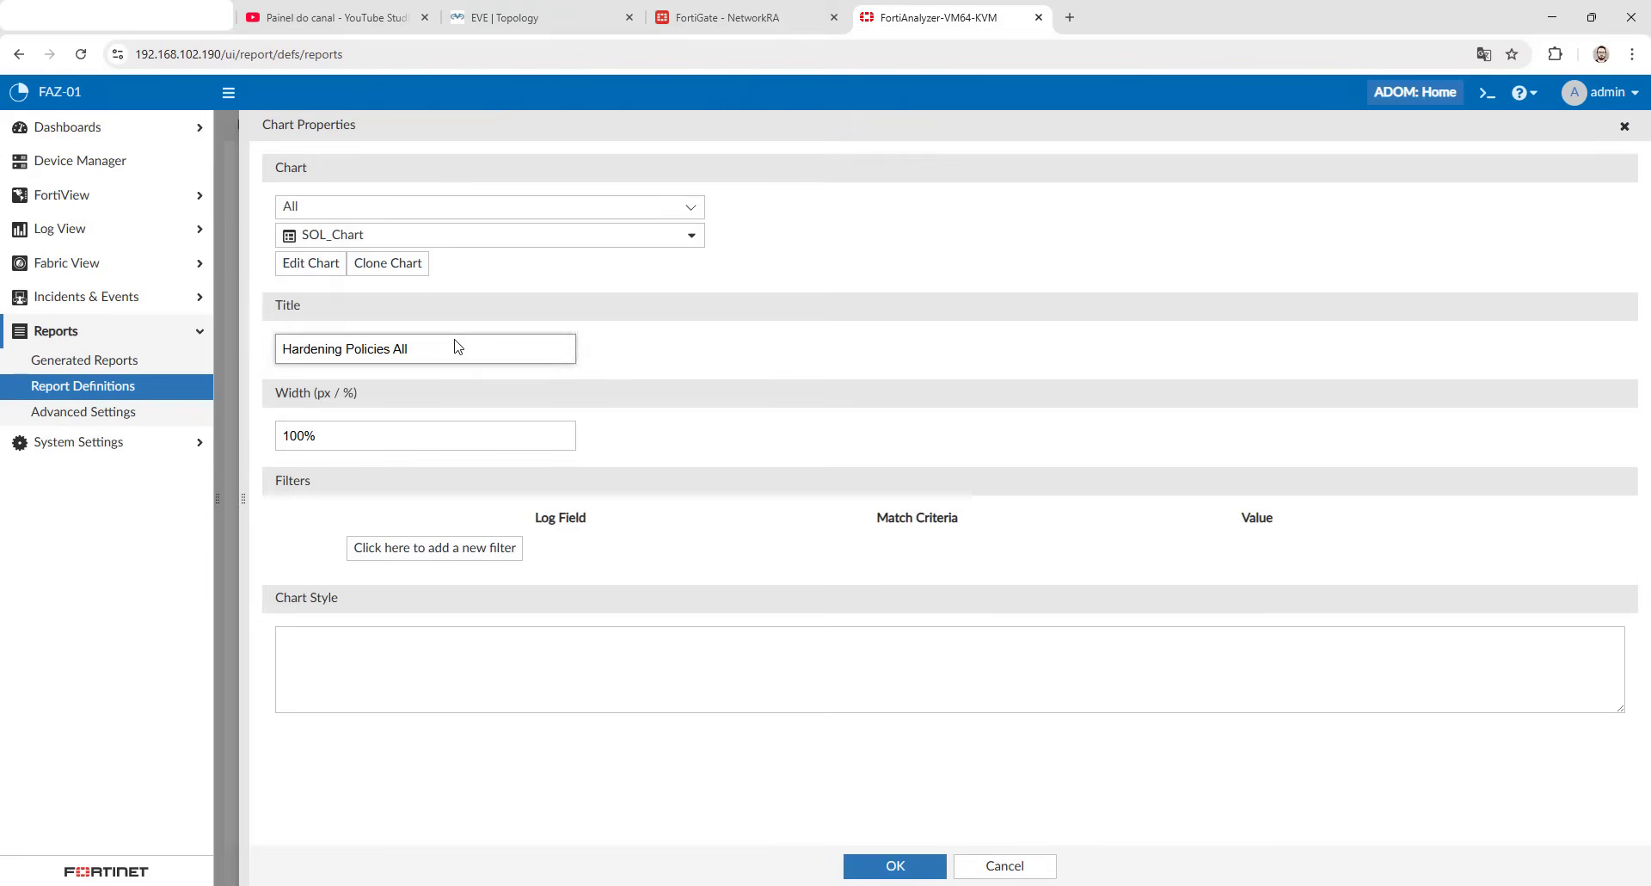
pyautogui.click(352, 238)
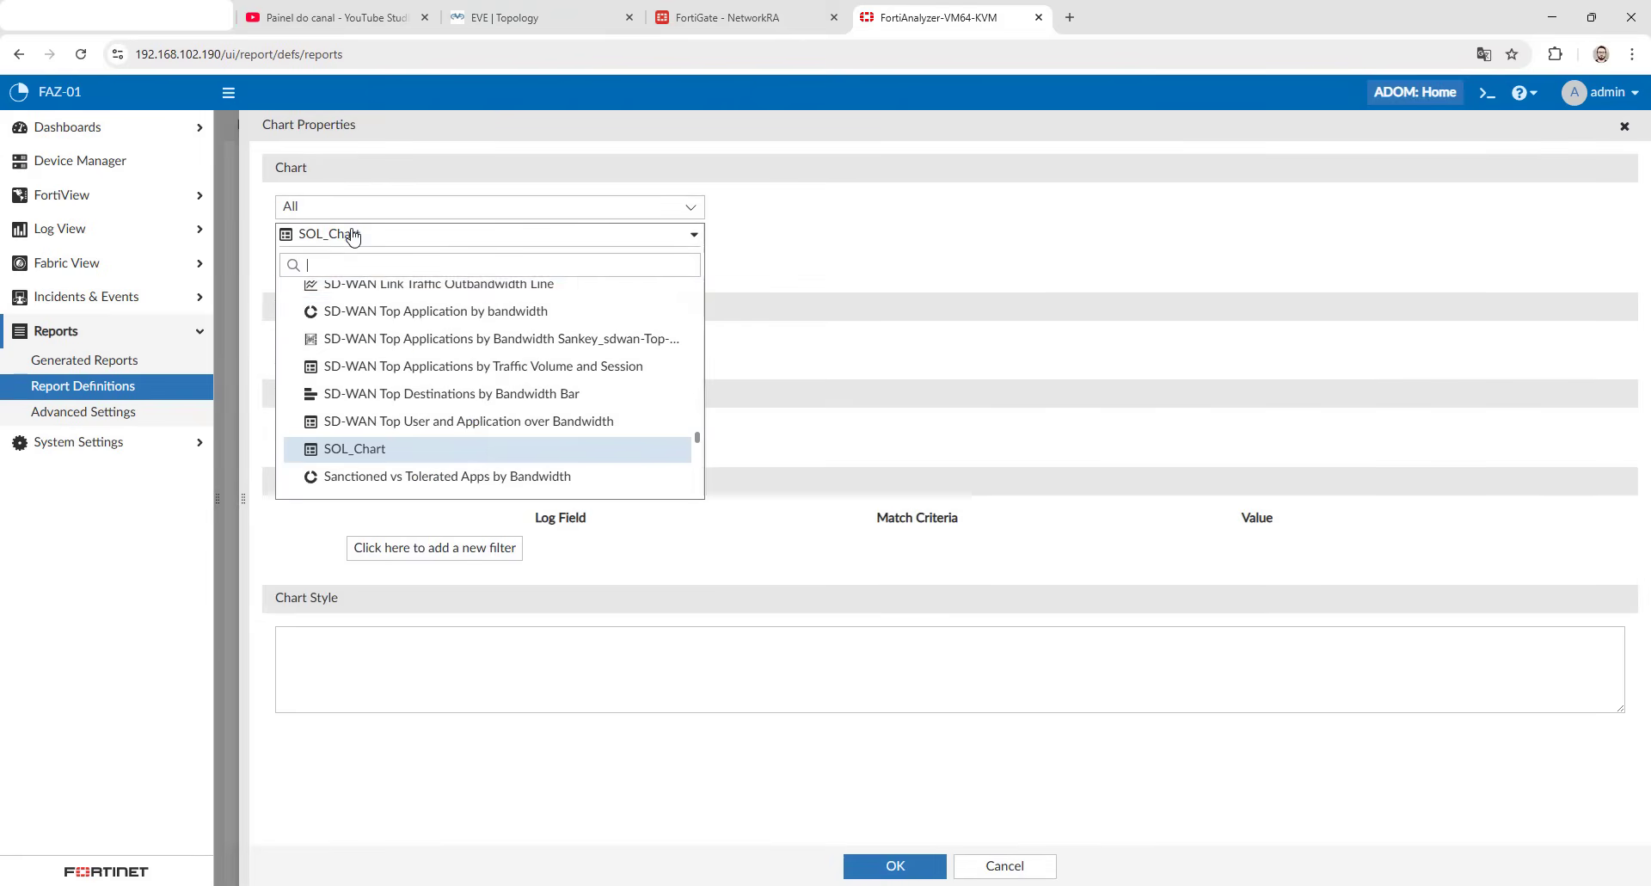
pyautogui.click(343, 449)
pyautogui.click(331, 267)
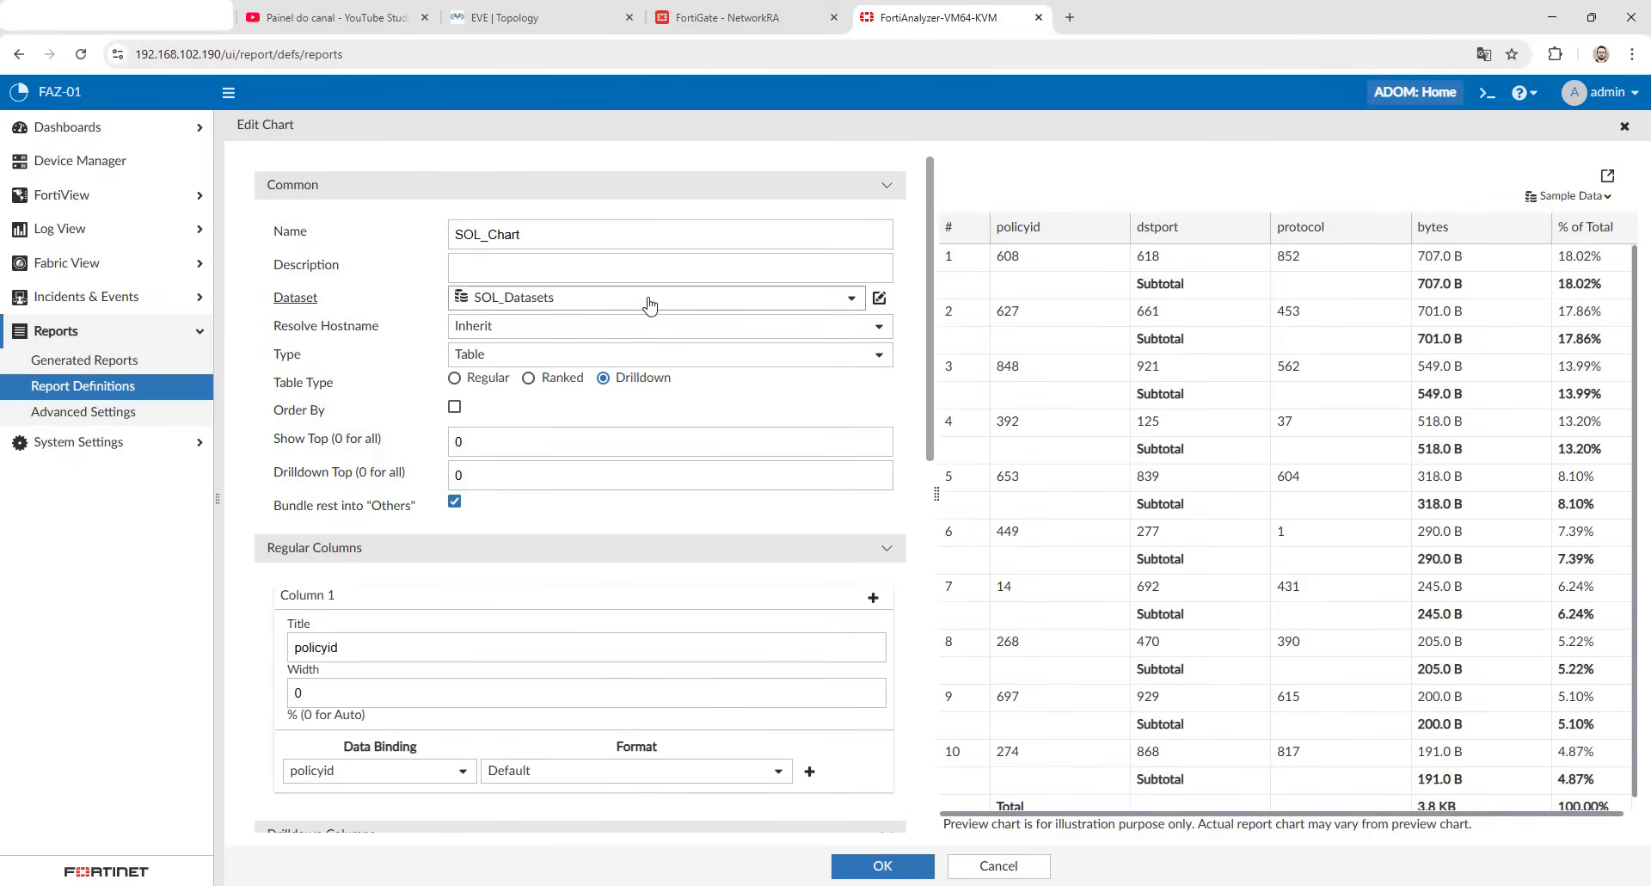
# - Preview SOL_Chart with real data for Today and review its drilldown and aggregation columns
pyautogui.click(1568, 196)
pyautogui.click(1565, 249)
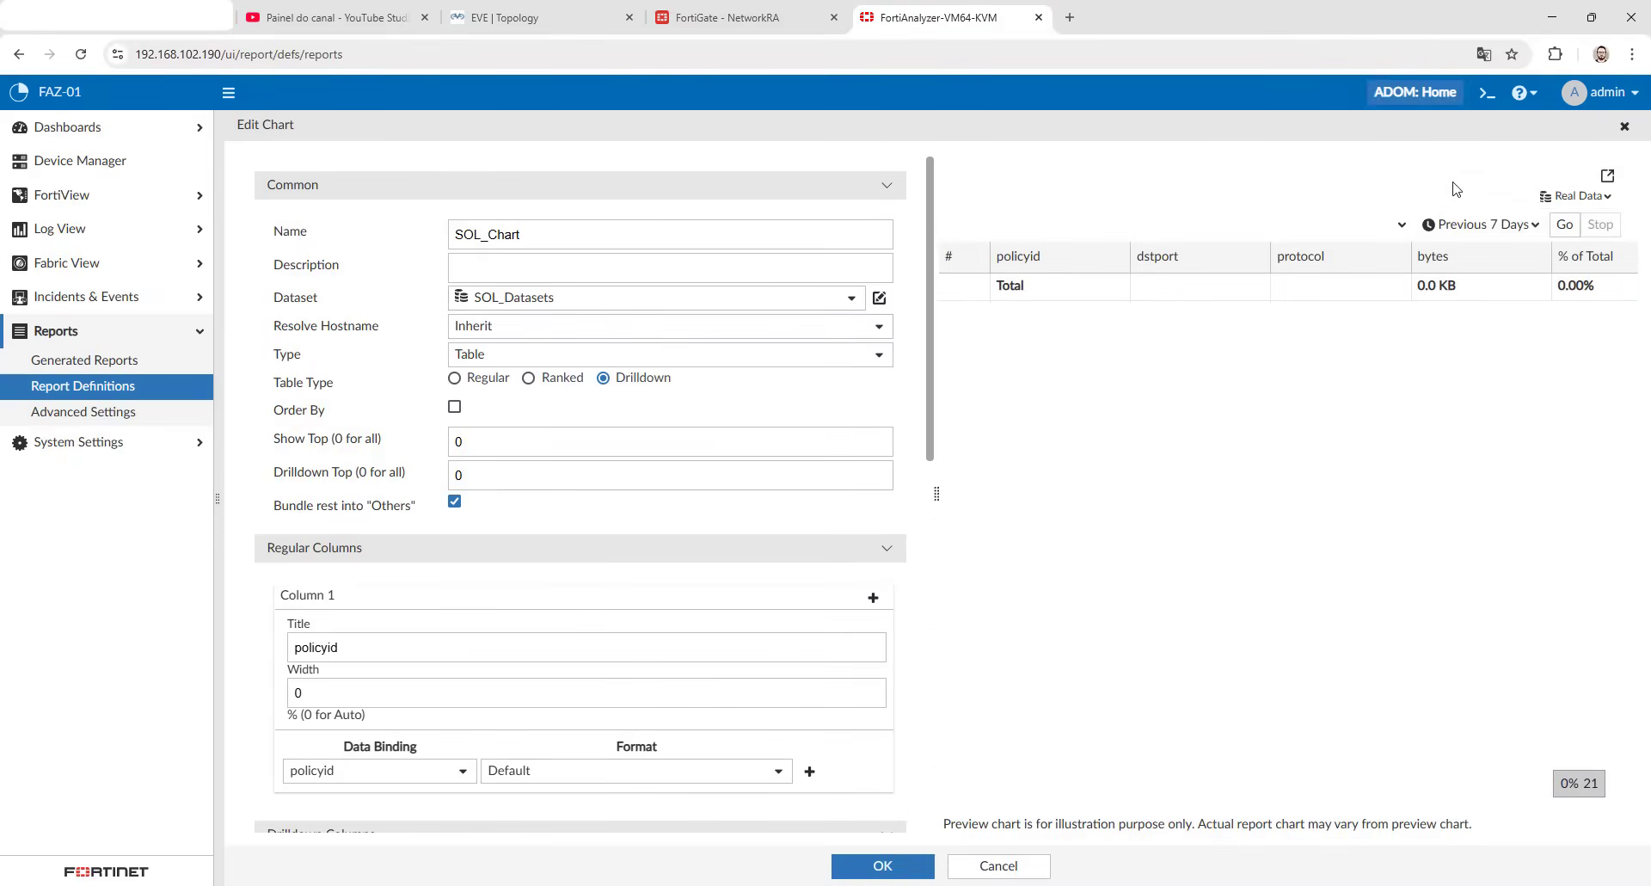
pyautogui.click(1477, 224)
pyautogui.scroll(-3, 1484, 422)
pyautogui.click(1492, 437)
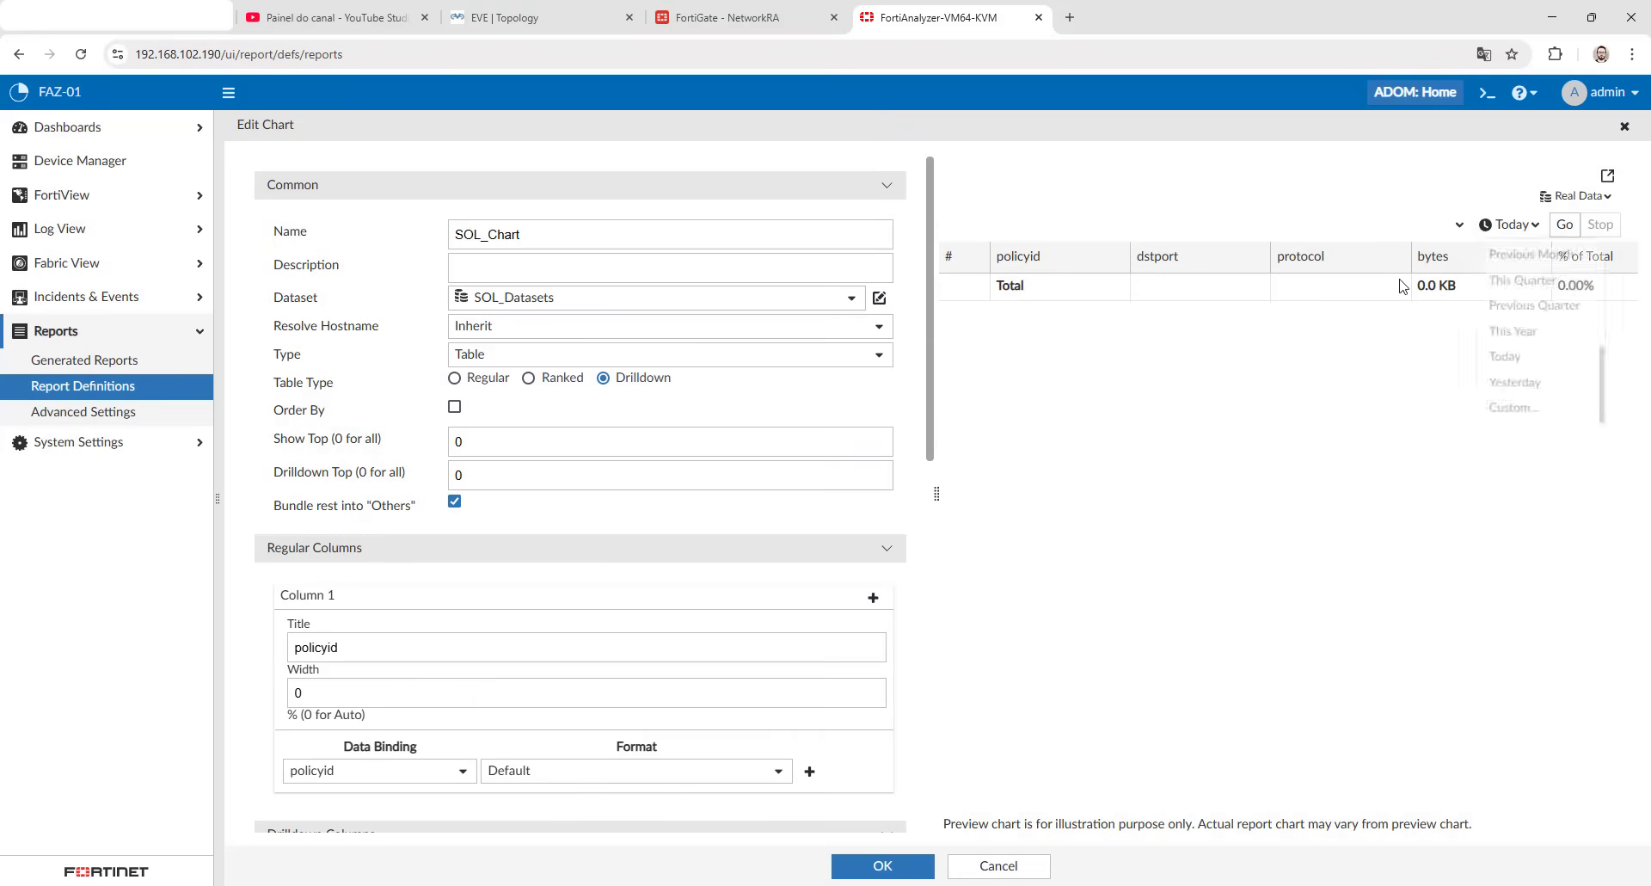
pyautogui.click(1565, 224)
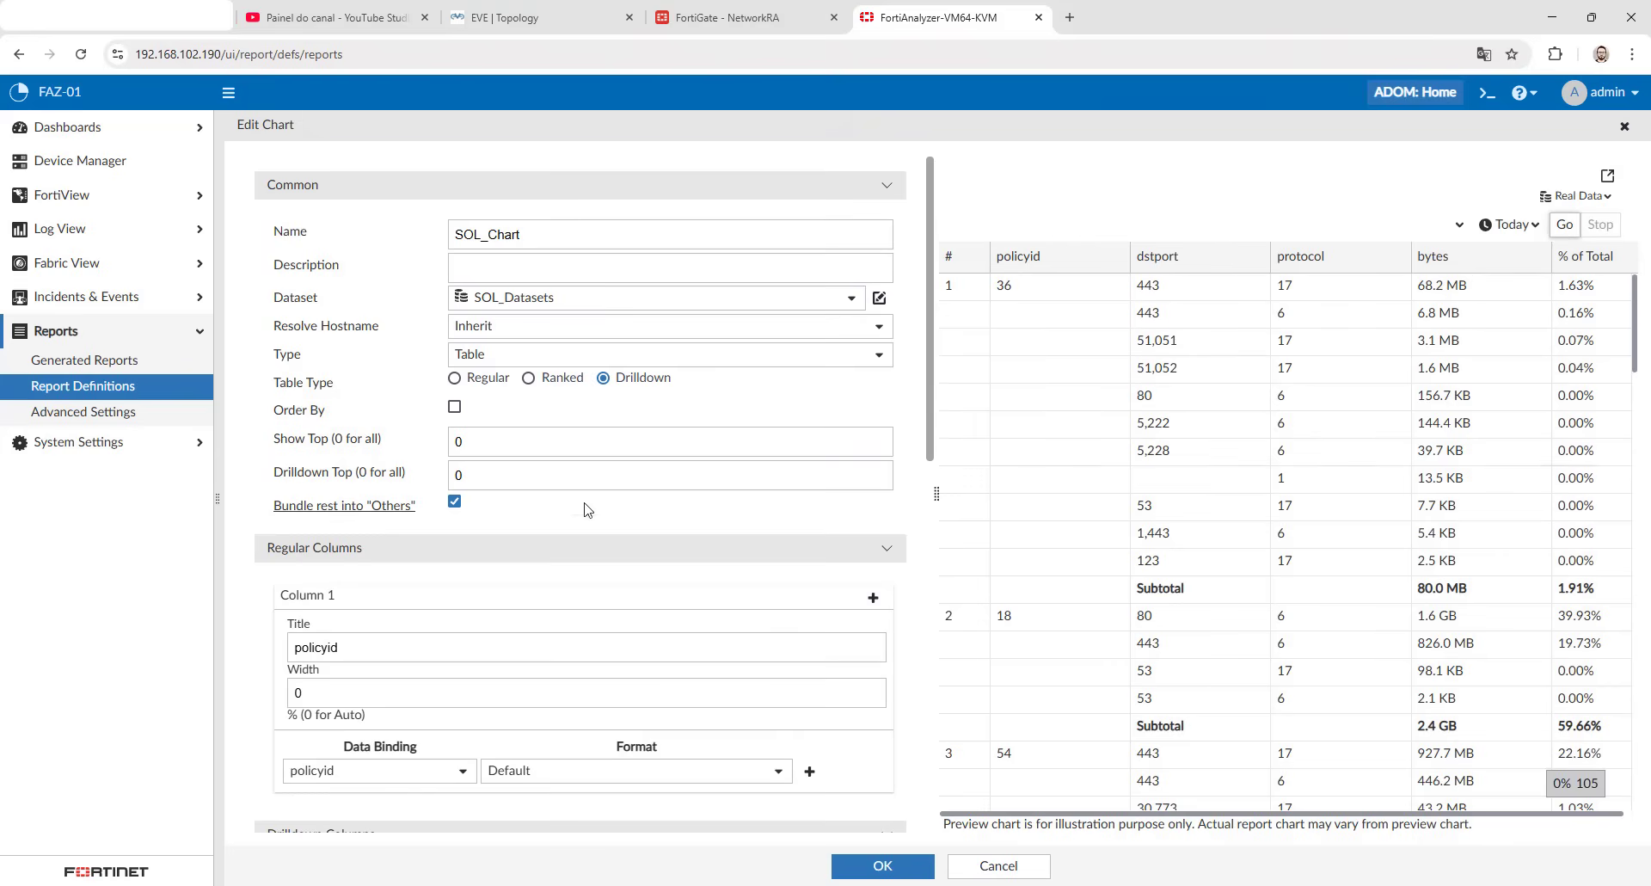
pyautogui.scroll(-3, 514, 555)
pyautogui.scroll(-6, 514, 555)
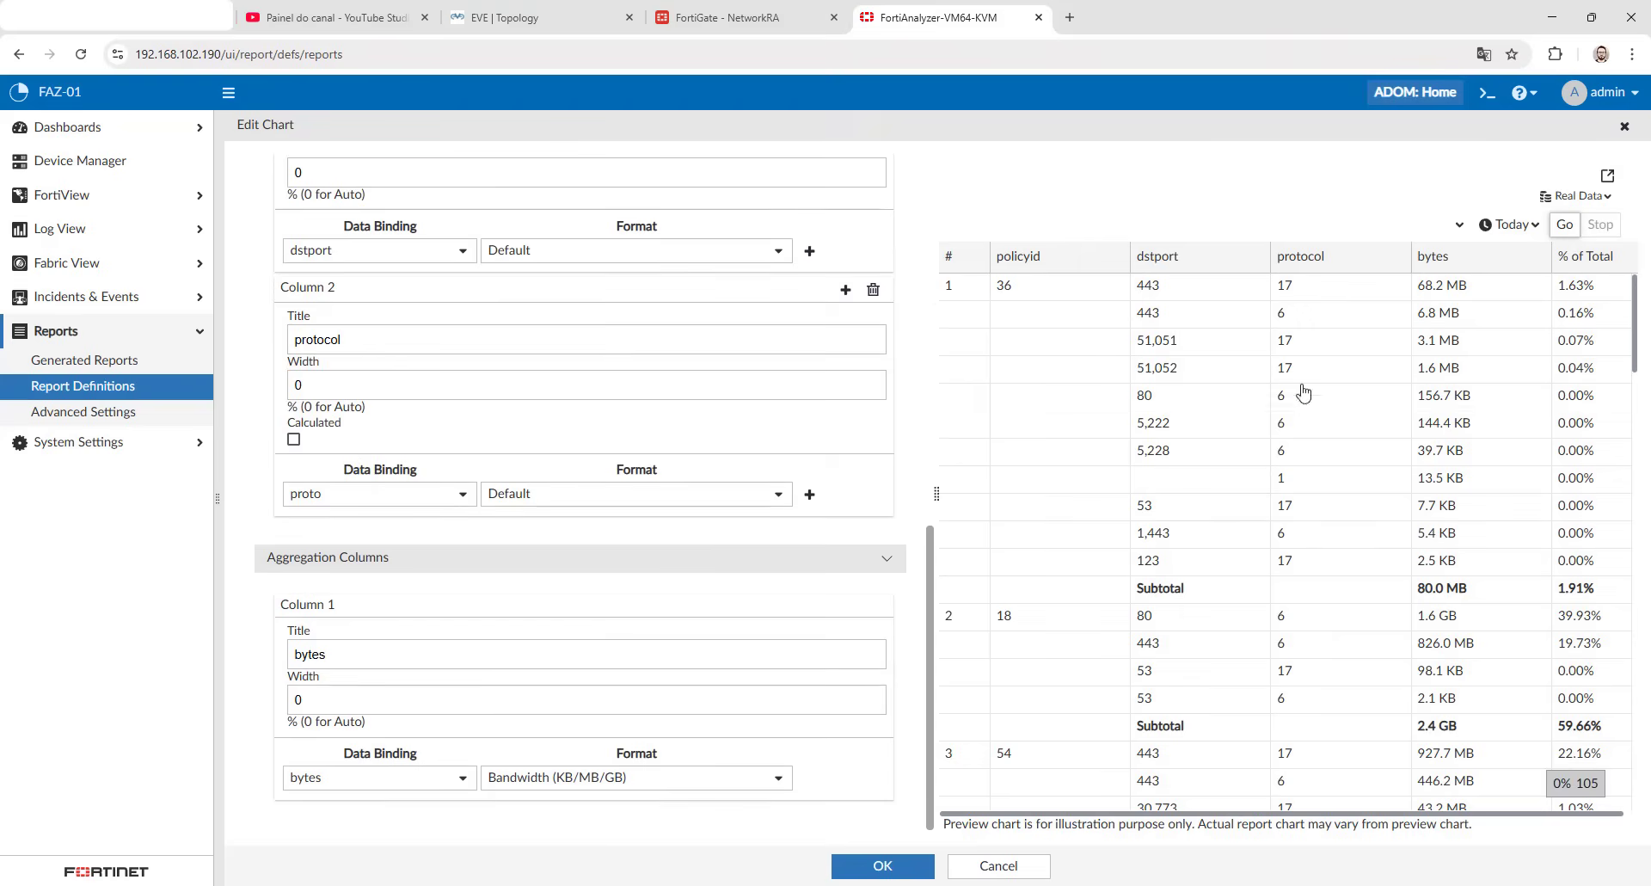
pyautogui.scroll(10, 231, 591)
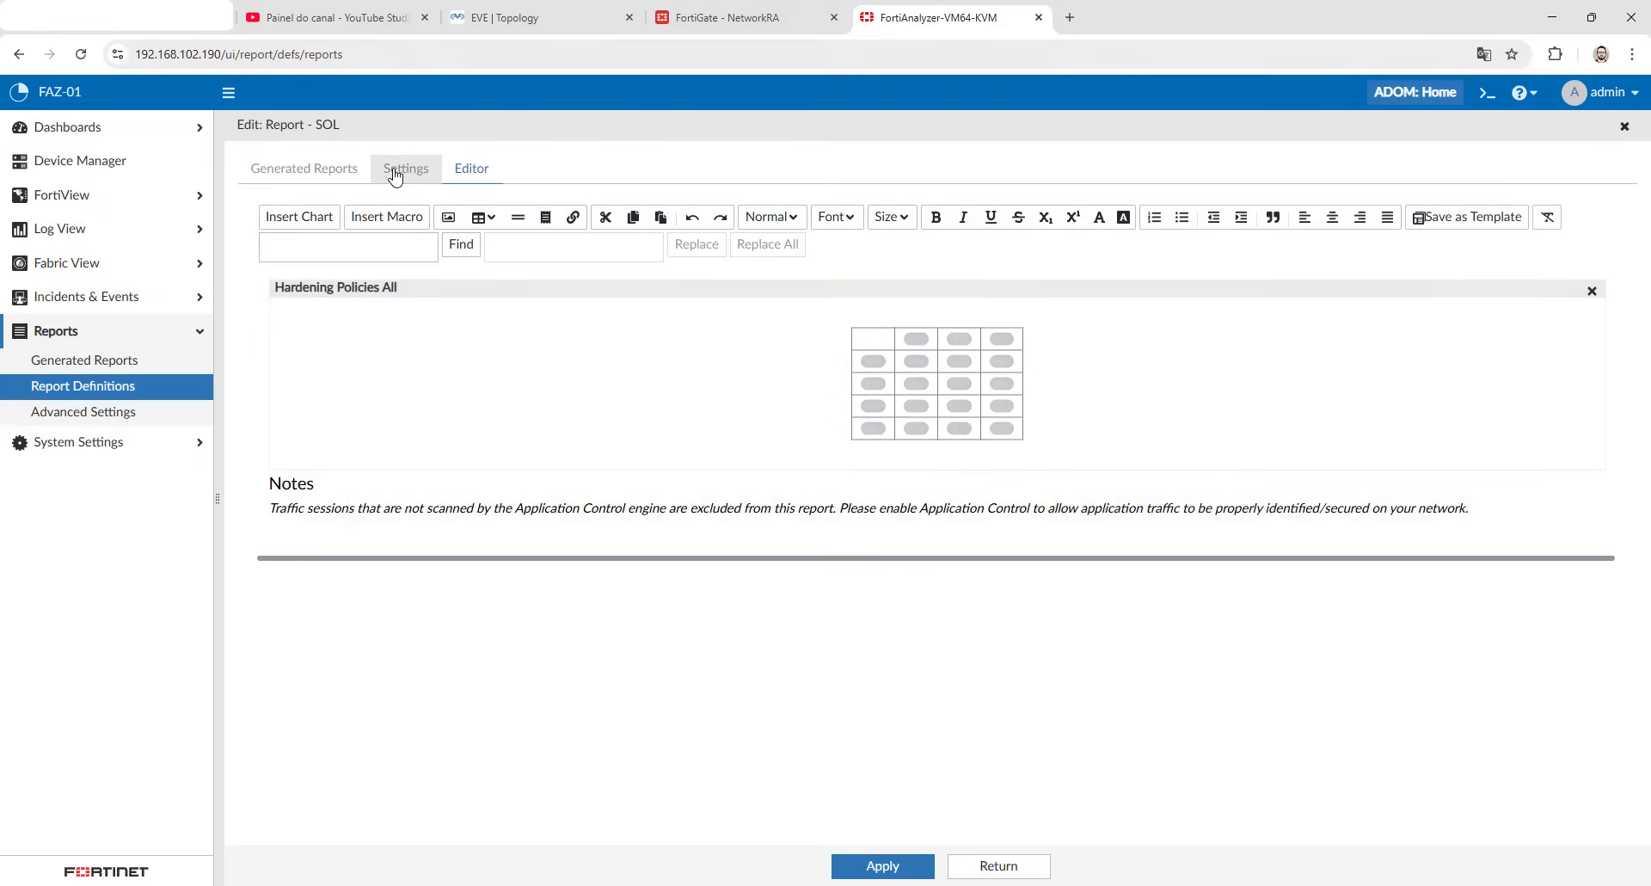
# - Review the general settings of Report - SOL and run the report again
pyautogui.click(417, 174)
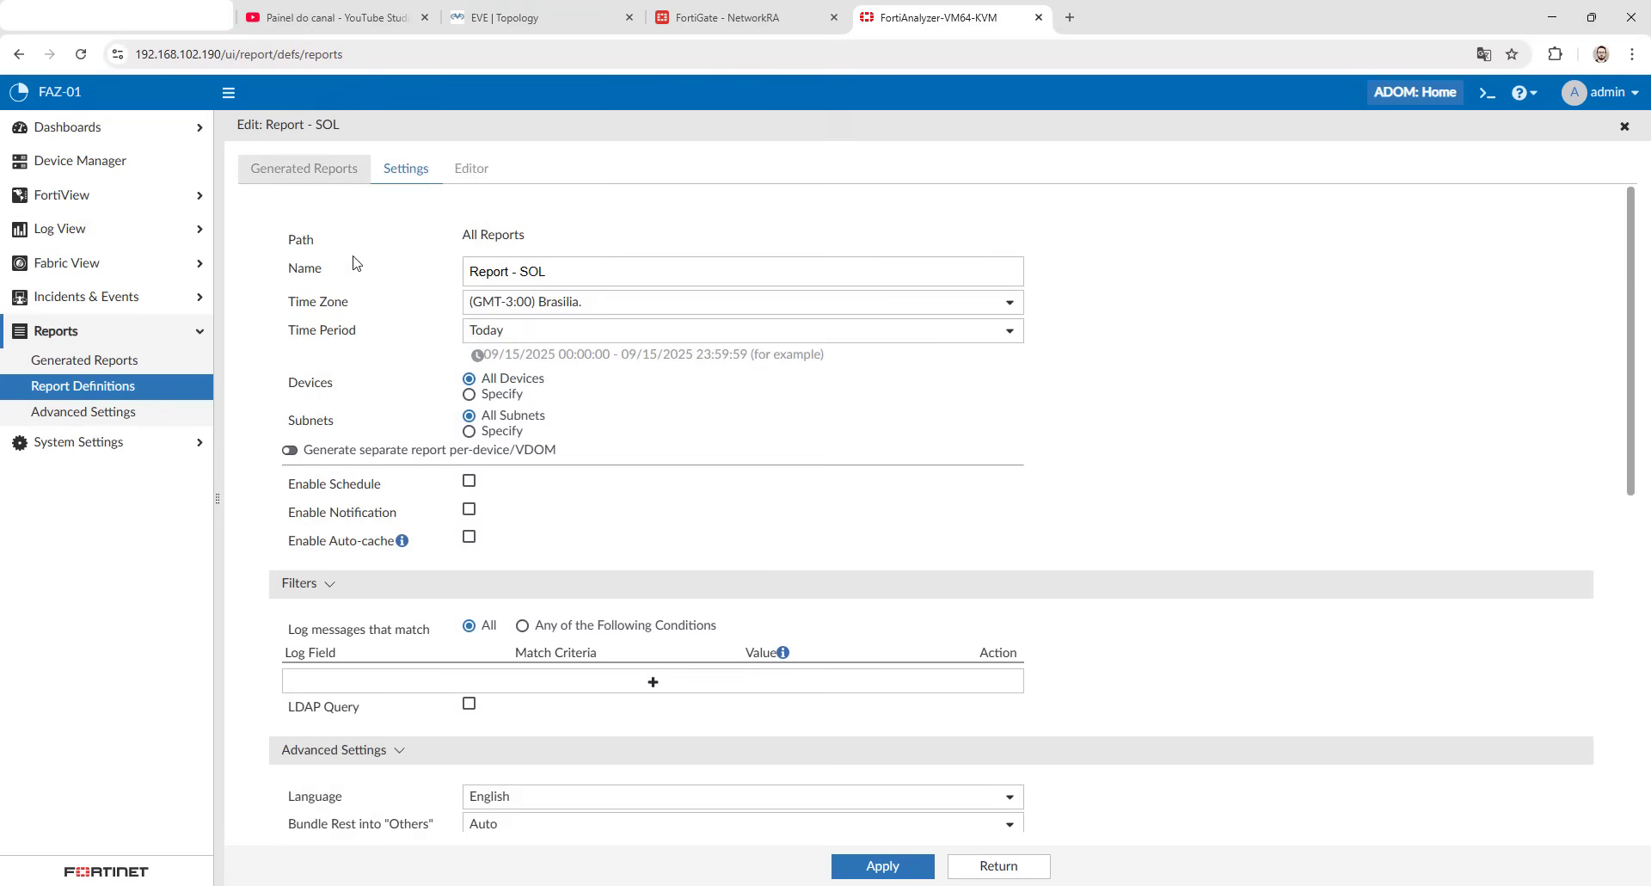
pyautogui.click(311, 170)
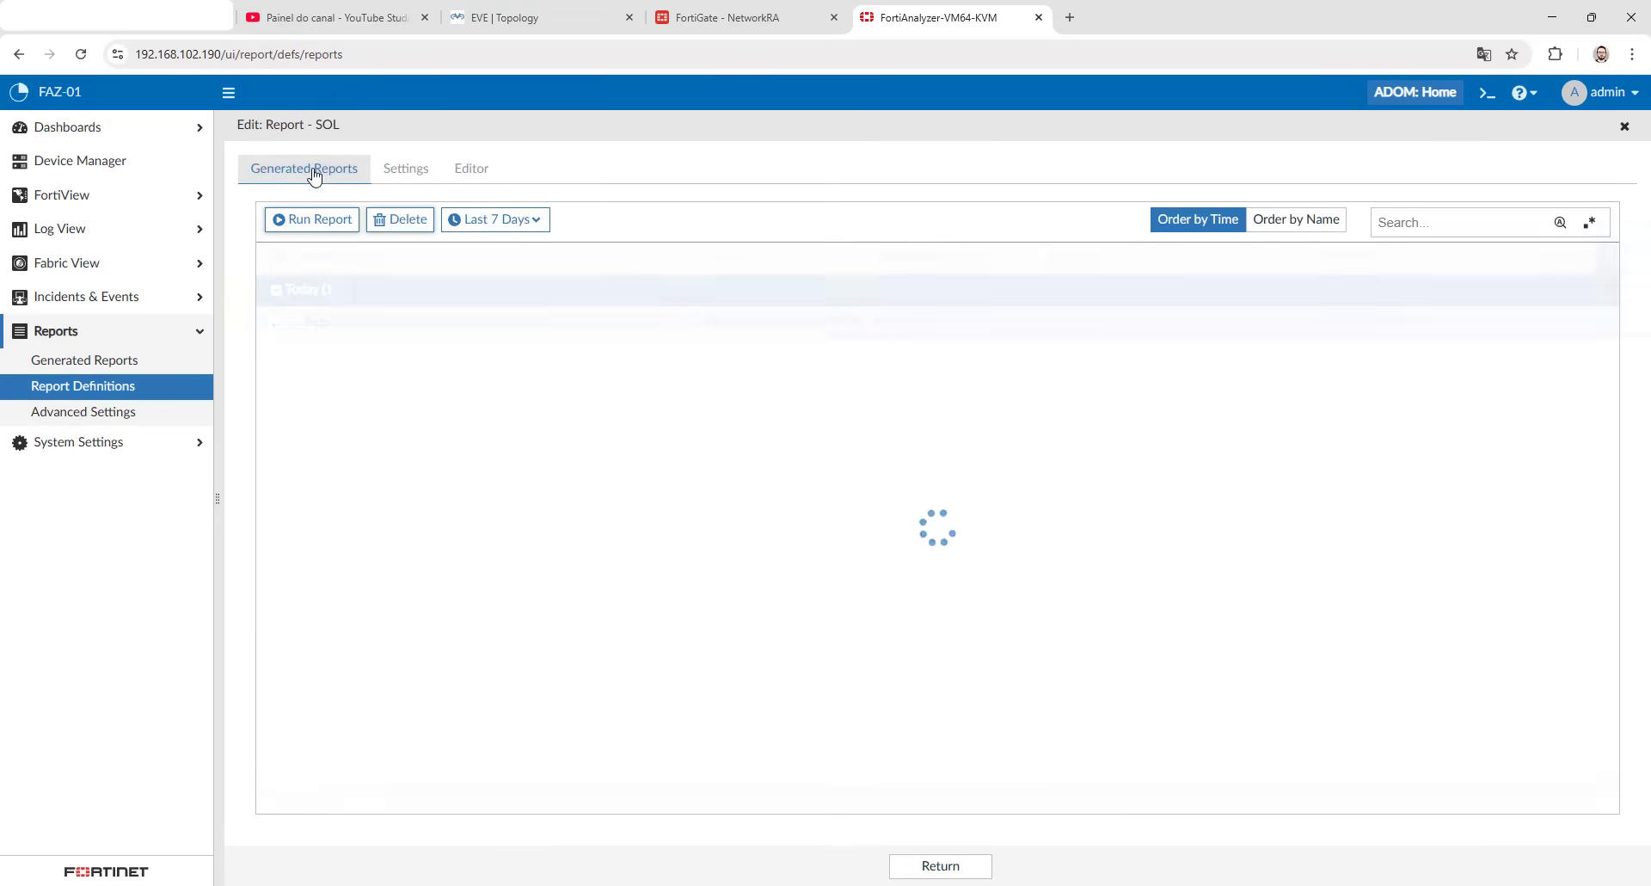
pyautogui.click(344, 222)
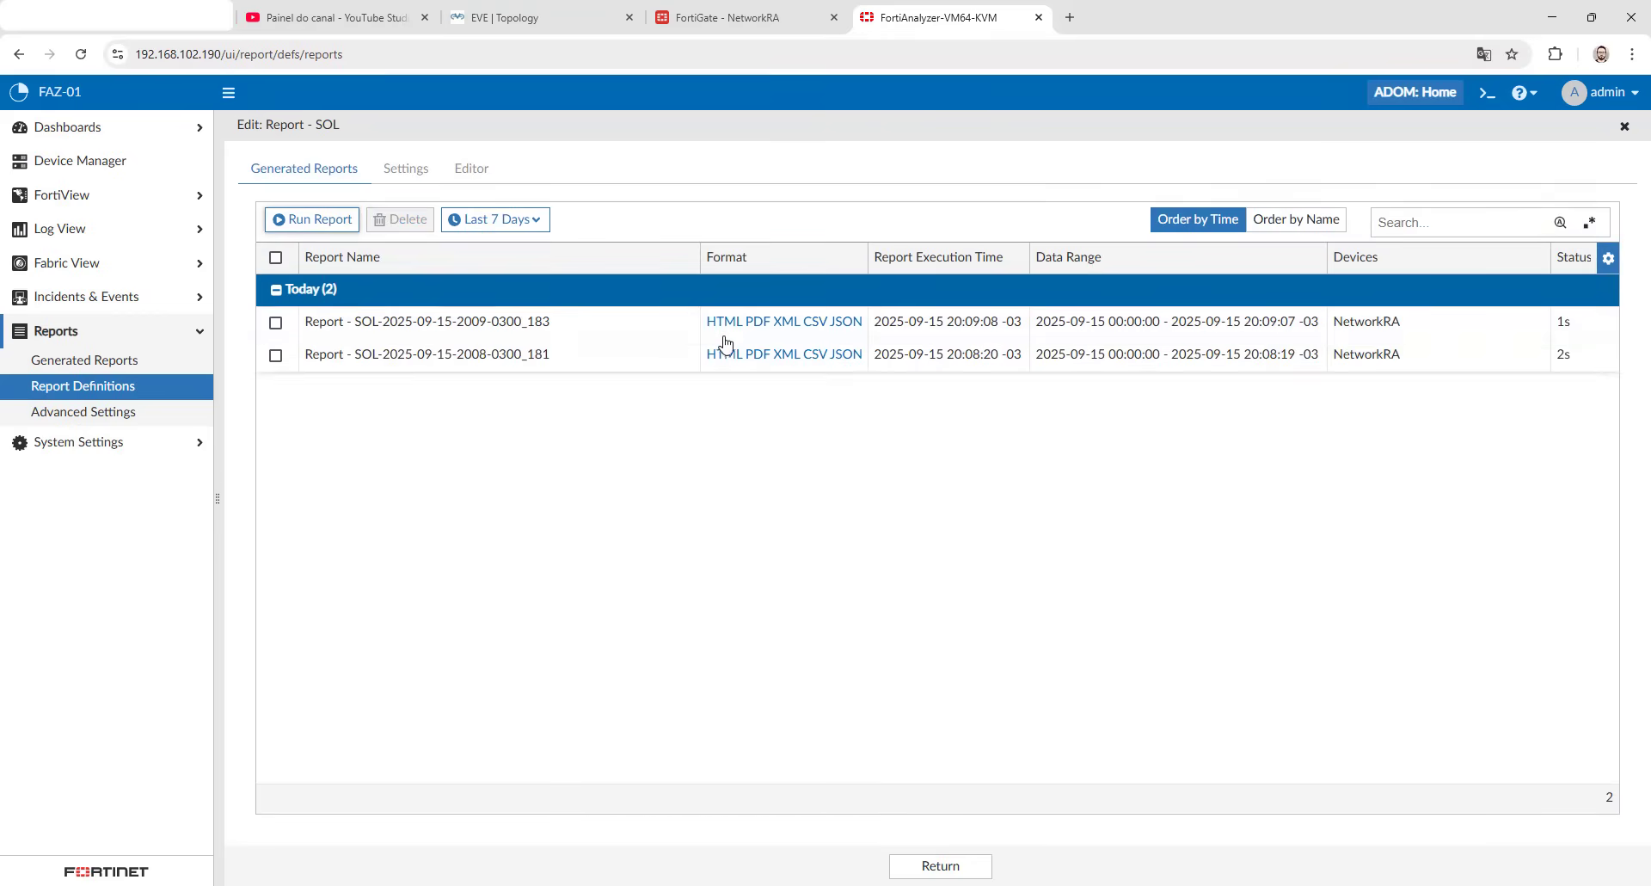
# - Open the newest report's PDF, check the Hardening Policies All section for log data and close the PDF
pyautogui.click(759, 322)
pyautogui.scroll(-20, 479, 528)
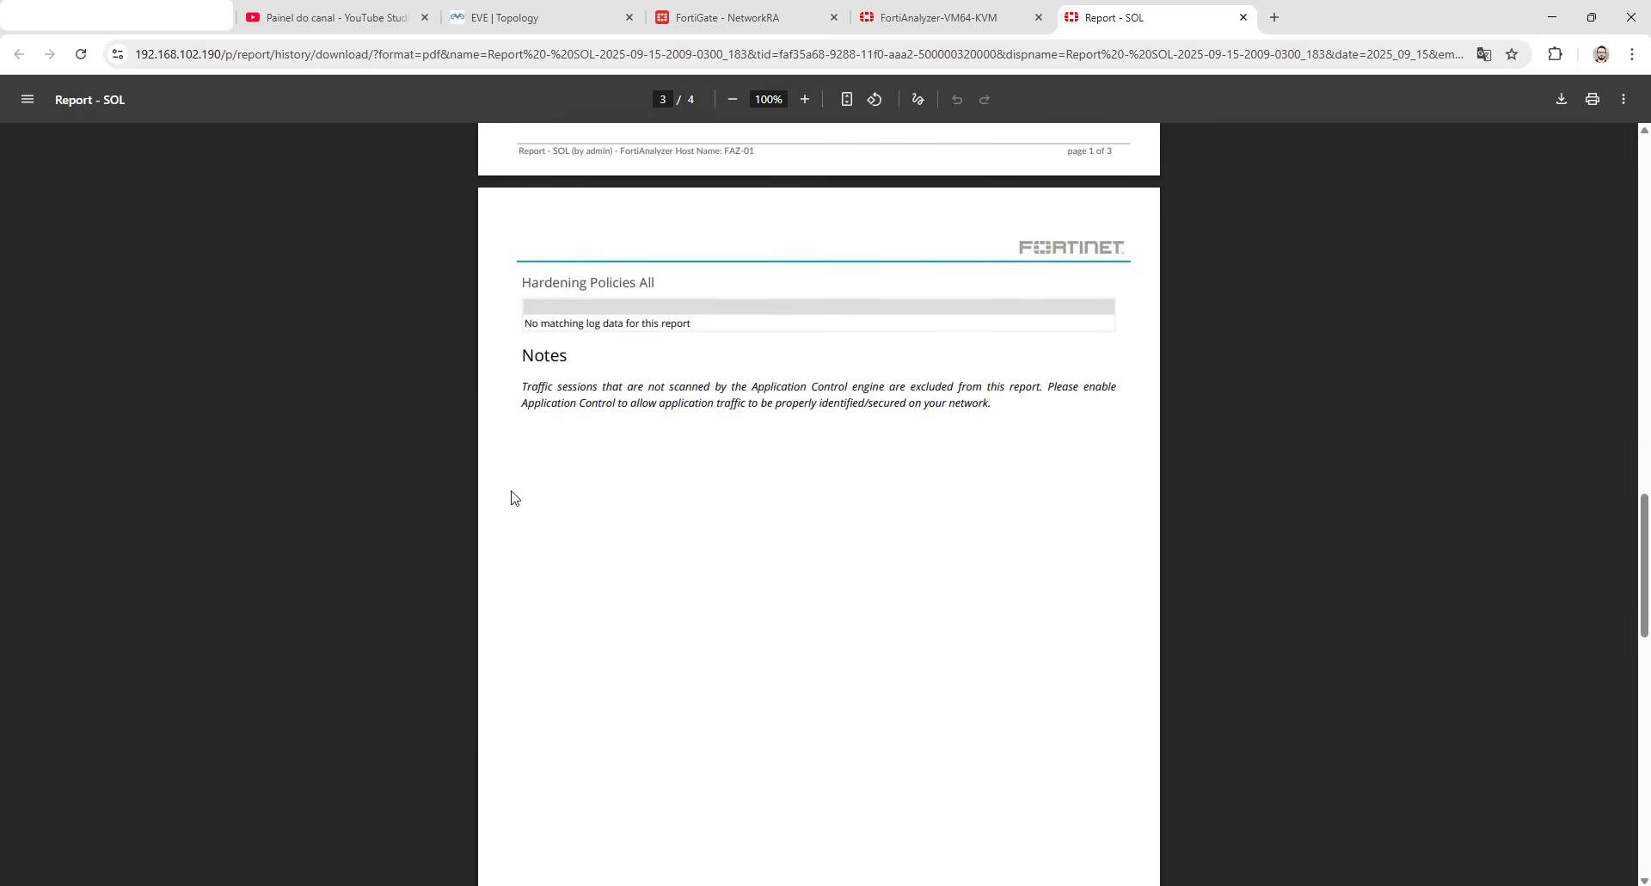
pyautogui.click(1243, 18)
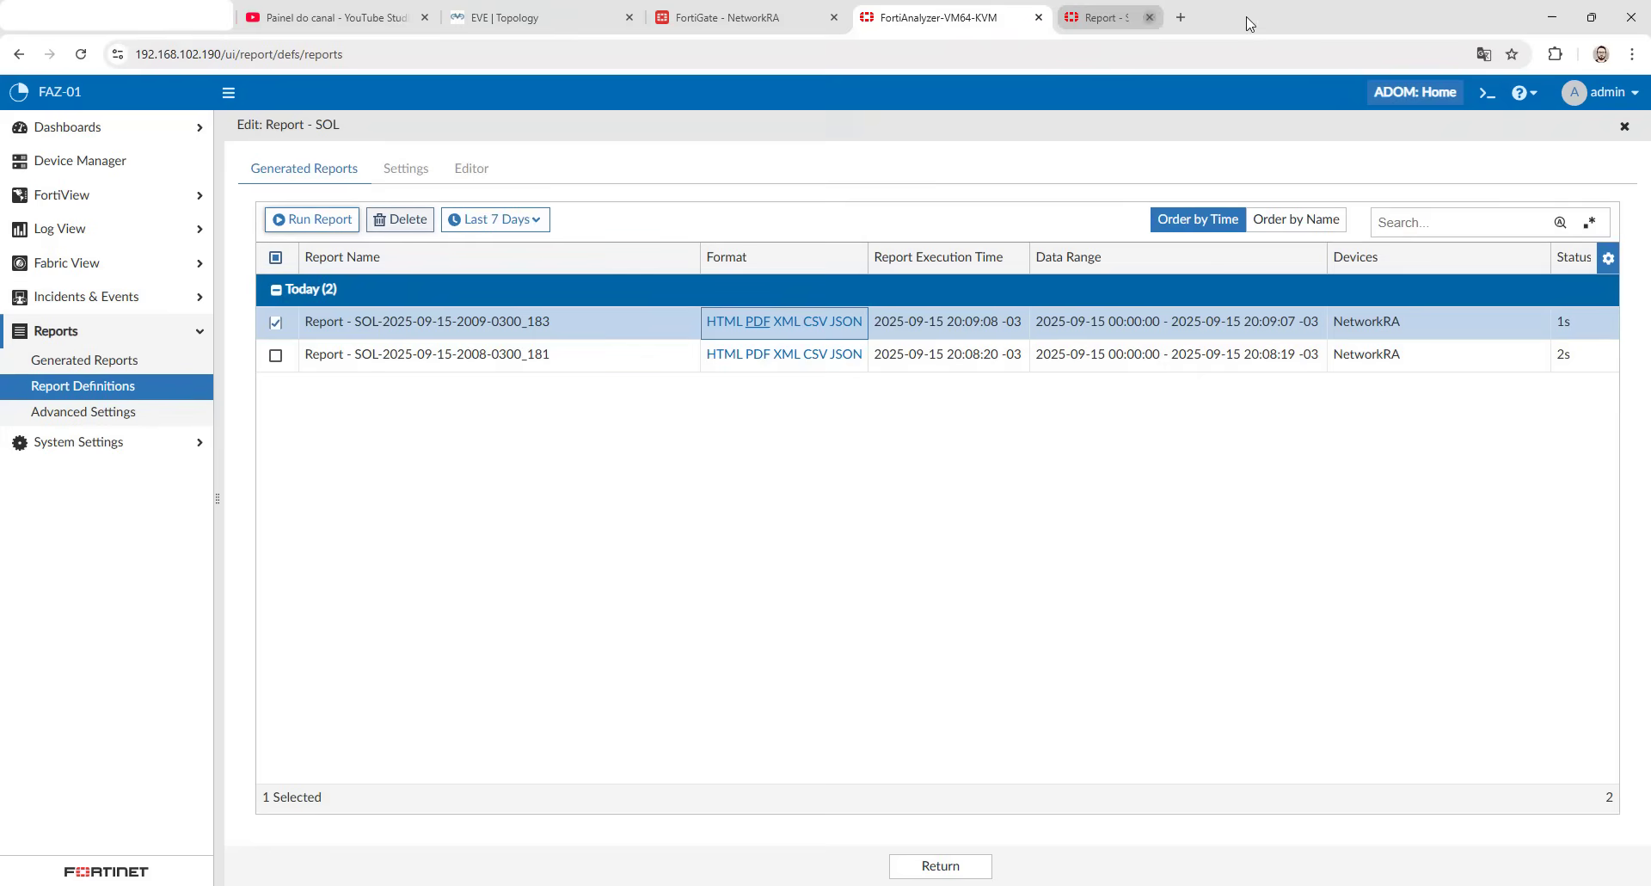
# - Search the report datasets for sol and open SOL_Datasets for editing
pyautogui.click(164, 392)
pyautogui.click(607, 125)
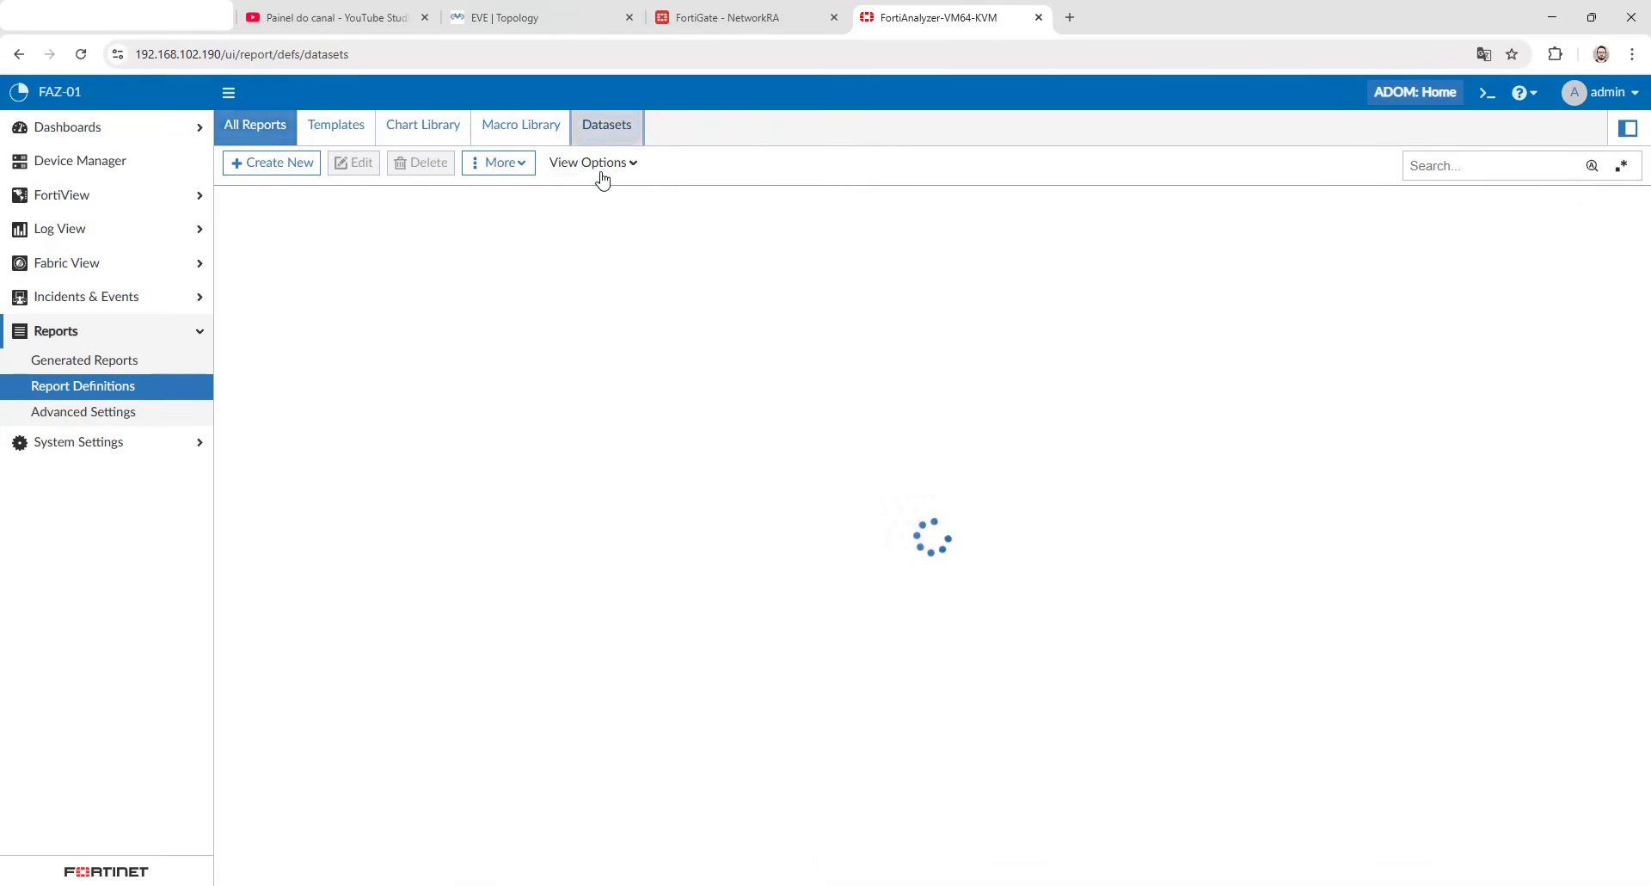
pyautogui.click(1433, 167)
pyautogui.write('sol')
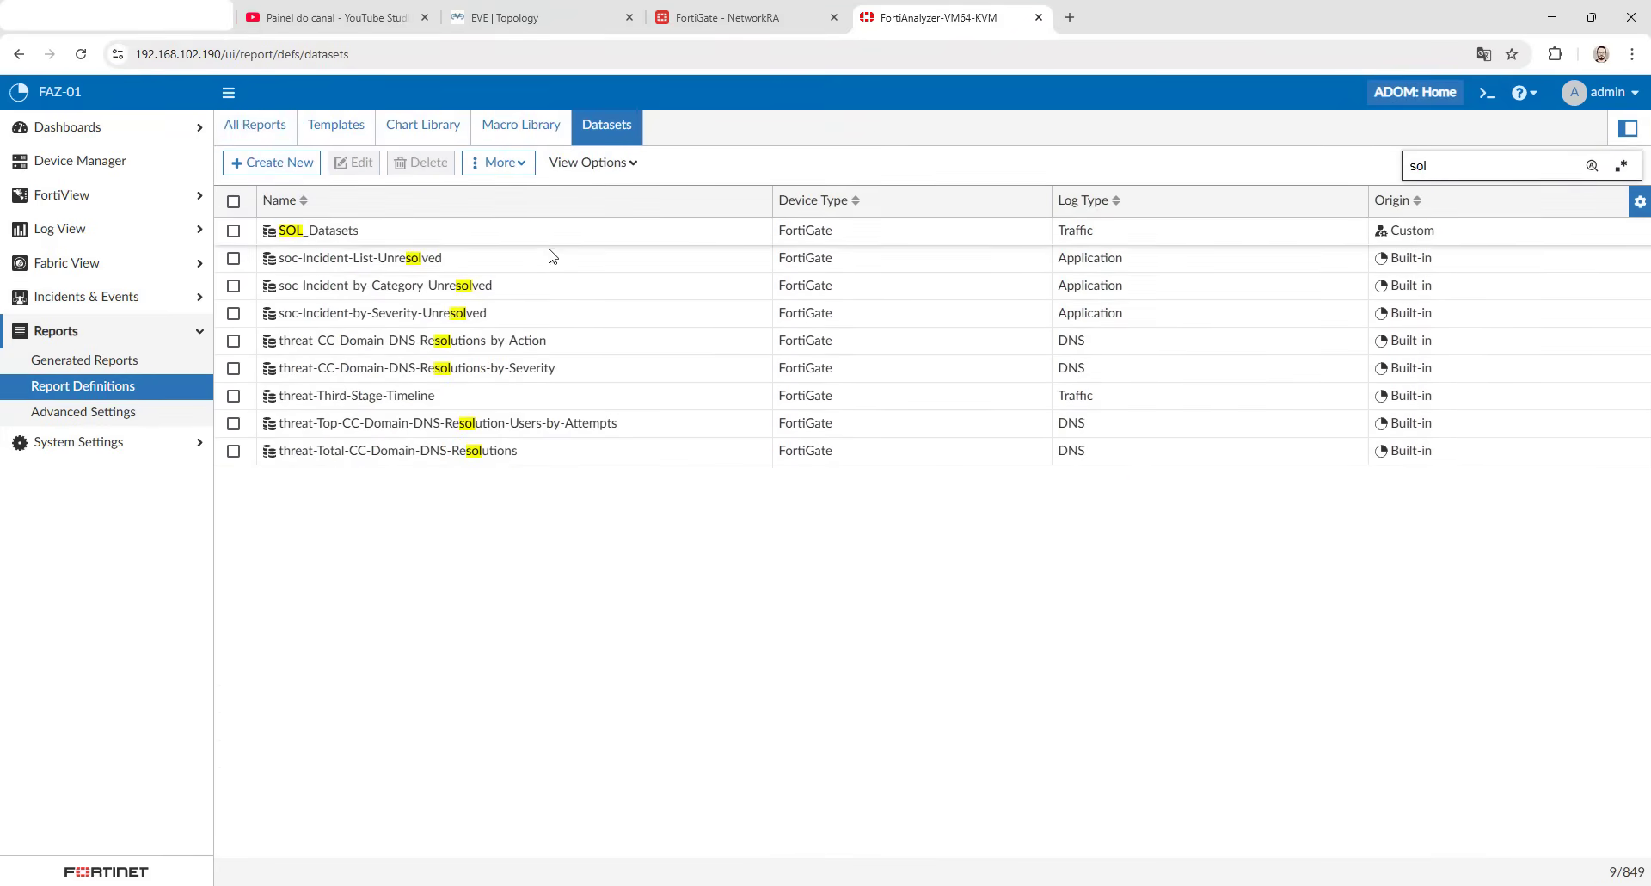
pyautogui.doubleClick(461, 240)
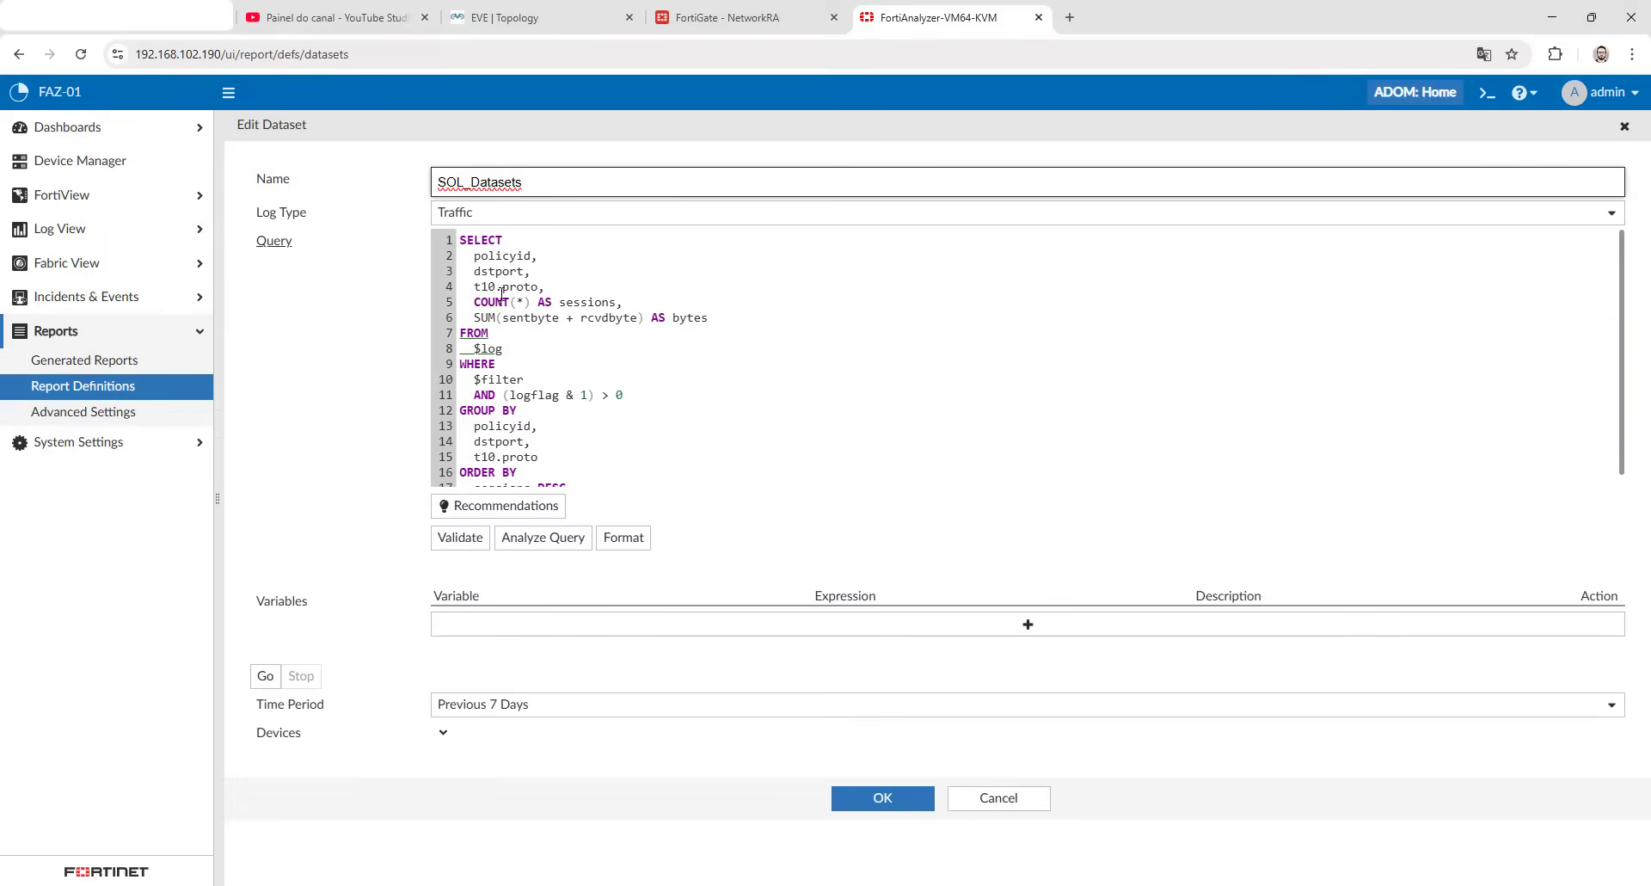
# - Validate the SOL_Datasets query, test it with the time period set to Today and review the returned rows
pyautogui.click(498, 287)
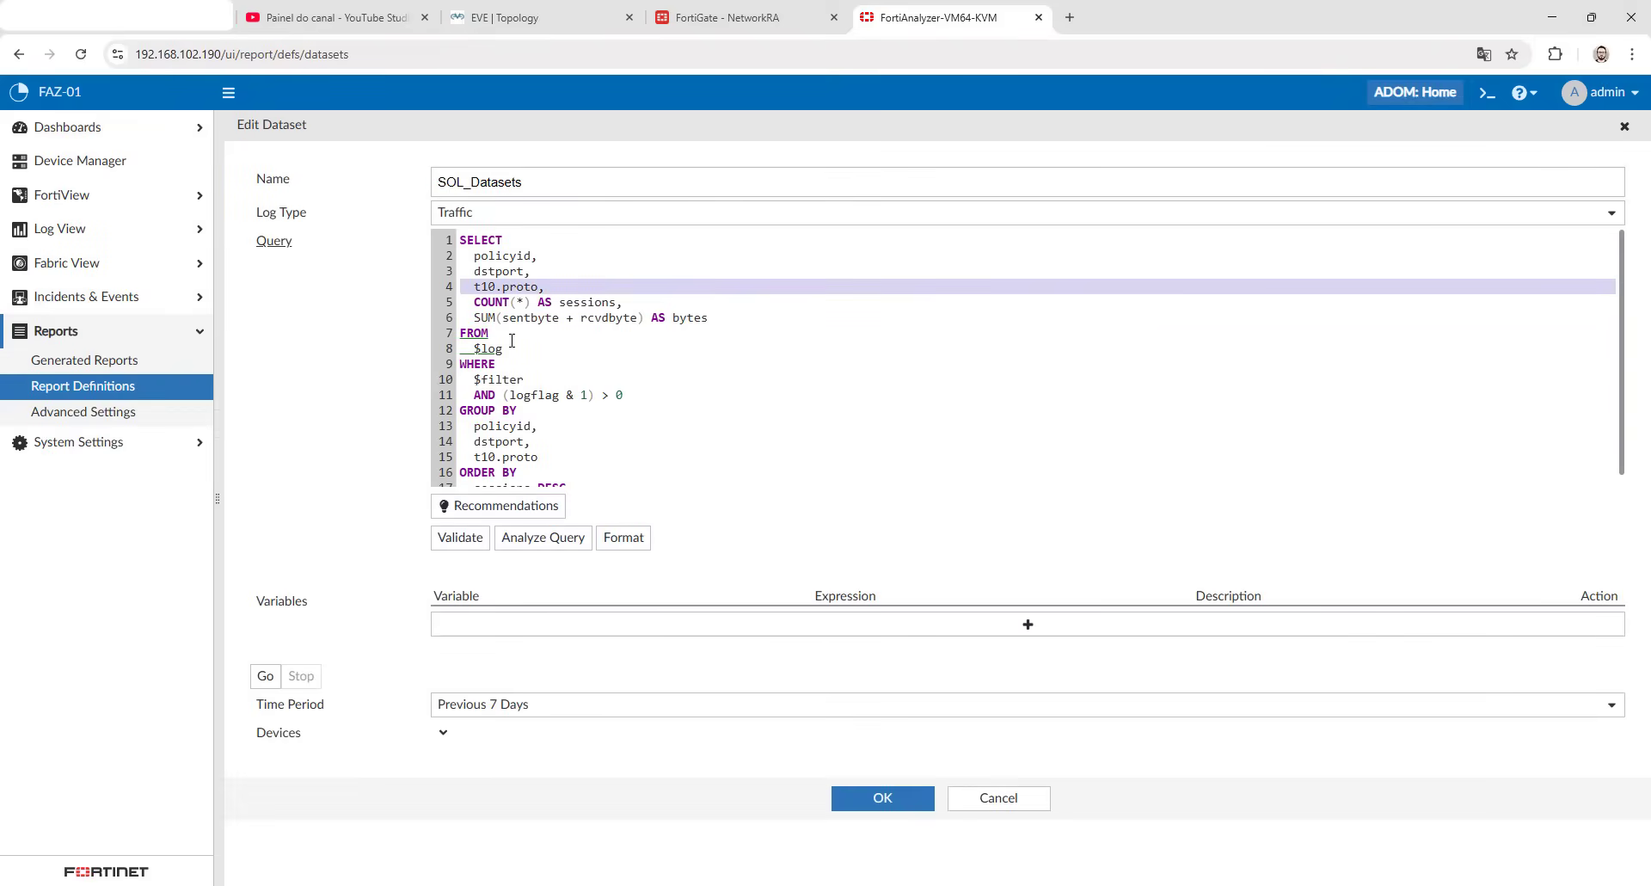
pyautogui.click(460, 536)
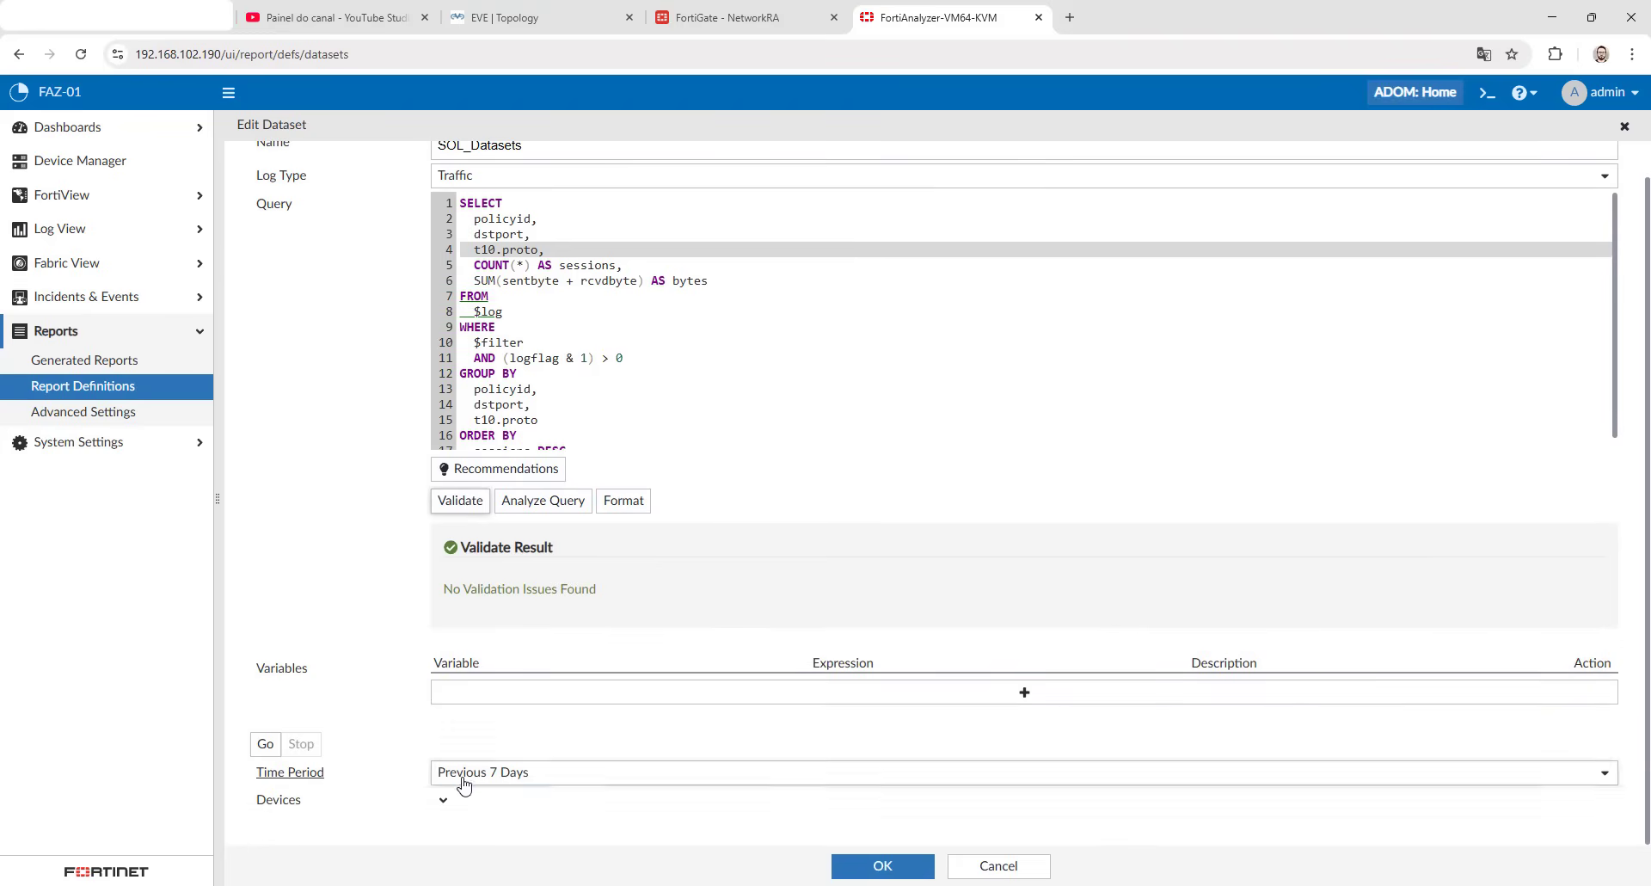
pyautogui.click(440, 779)
pyautogui.scroll(-1, 503, 657)
pyautogui.click(468, 684)
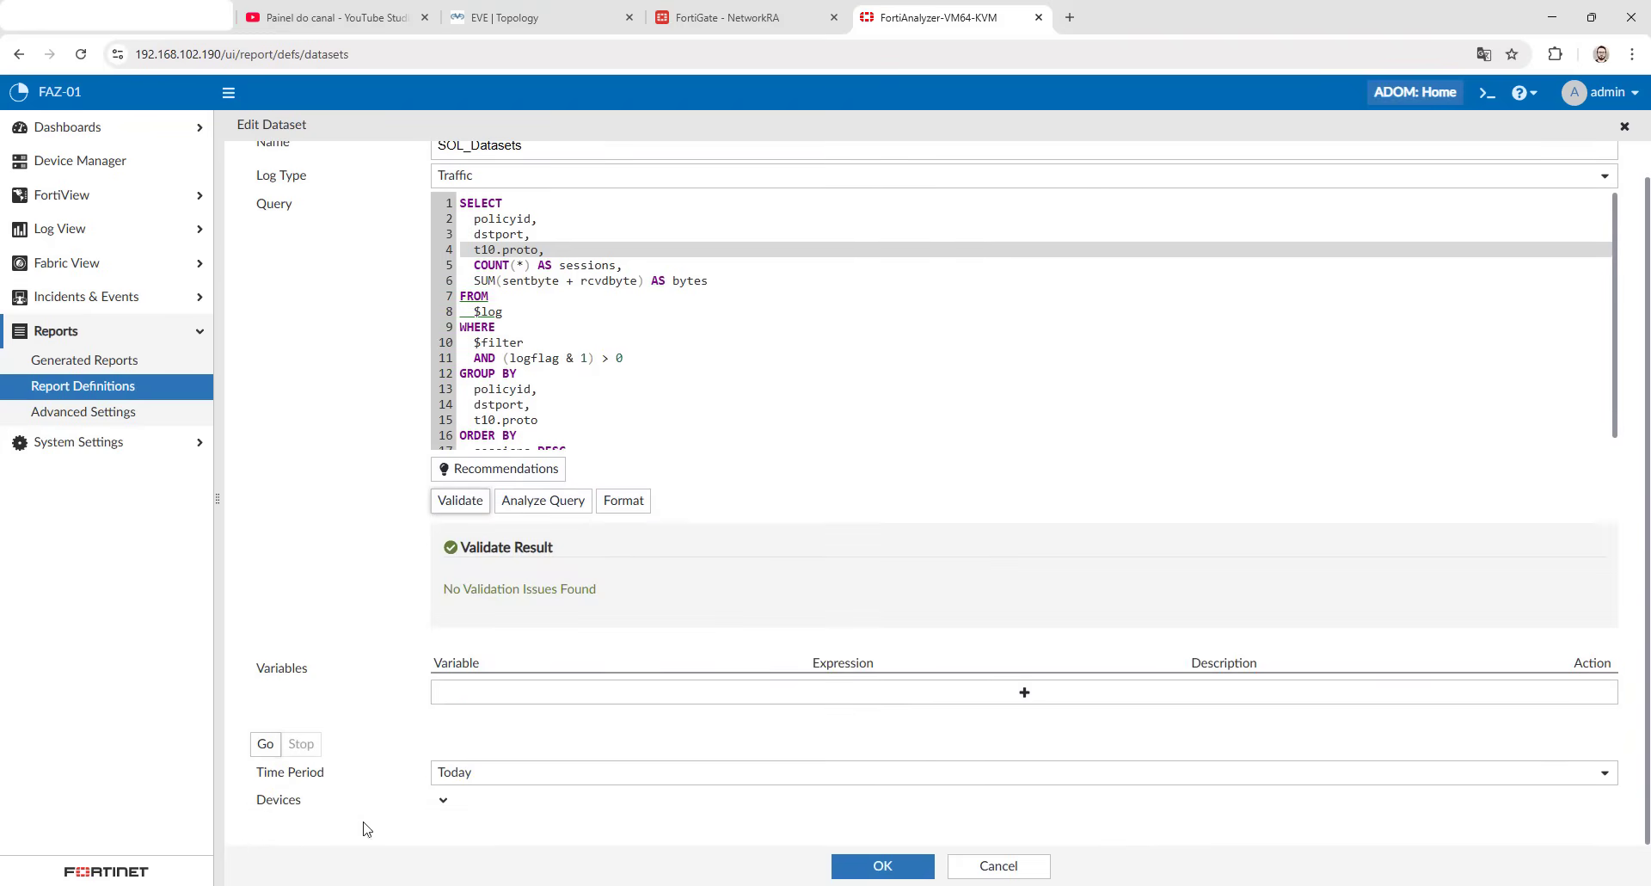
pyautogui.click(265, 743)
pyautogui.scroll(-1, 310, 488)
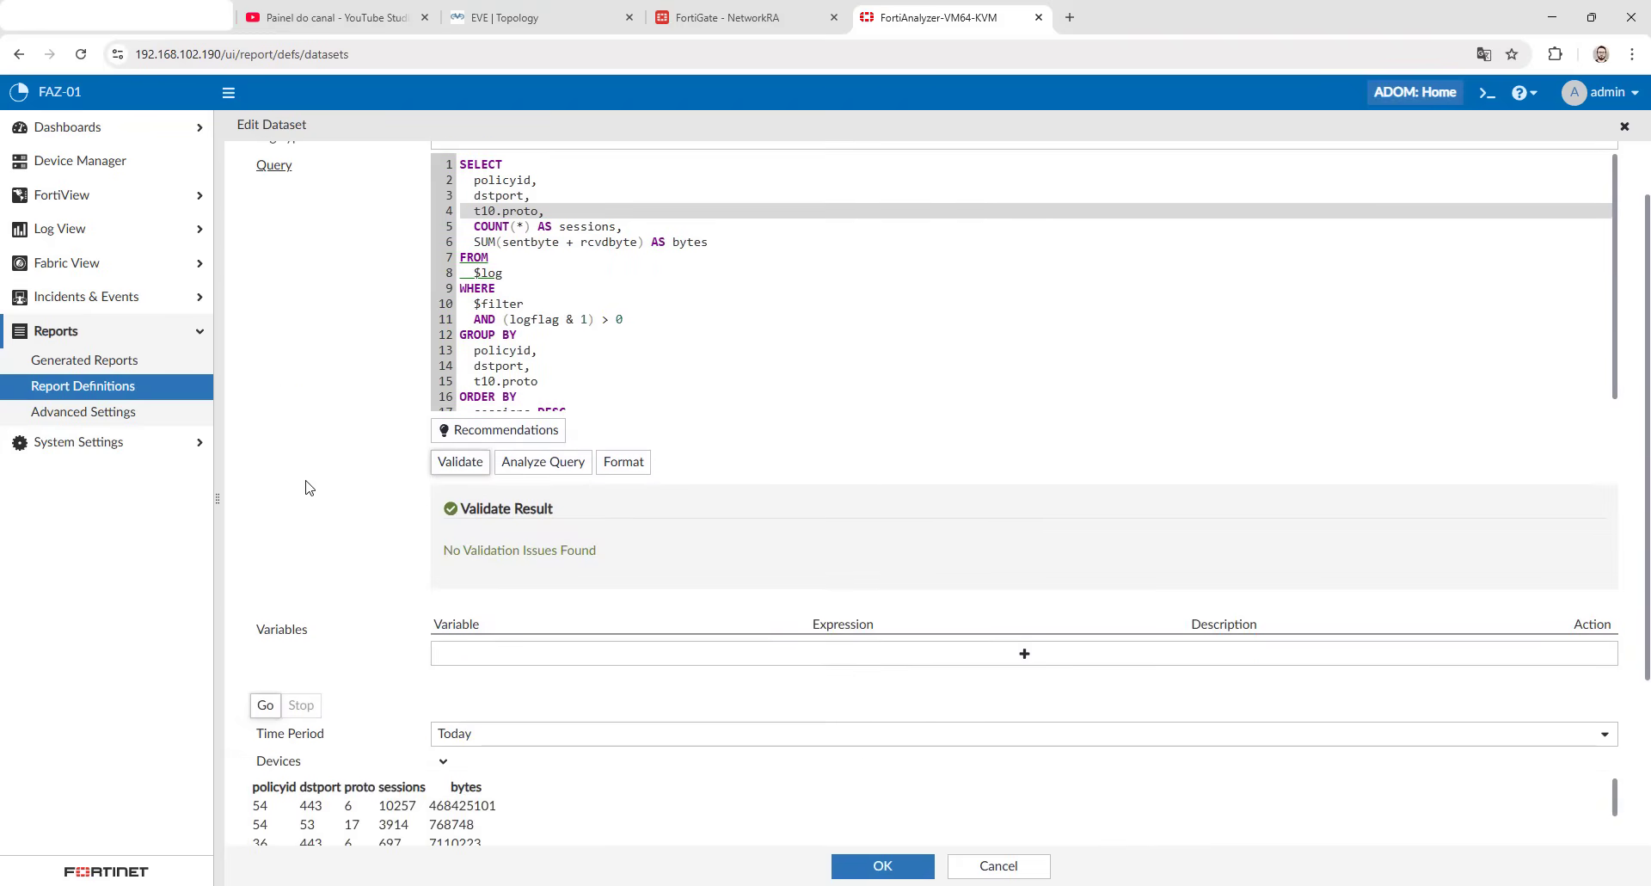
pyautogui.scroll(-2, 307, 484)
pyautogui.scroll(3, 303, 480)
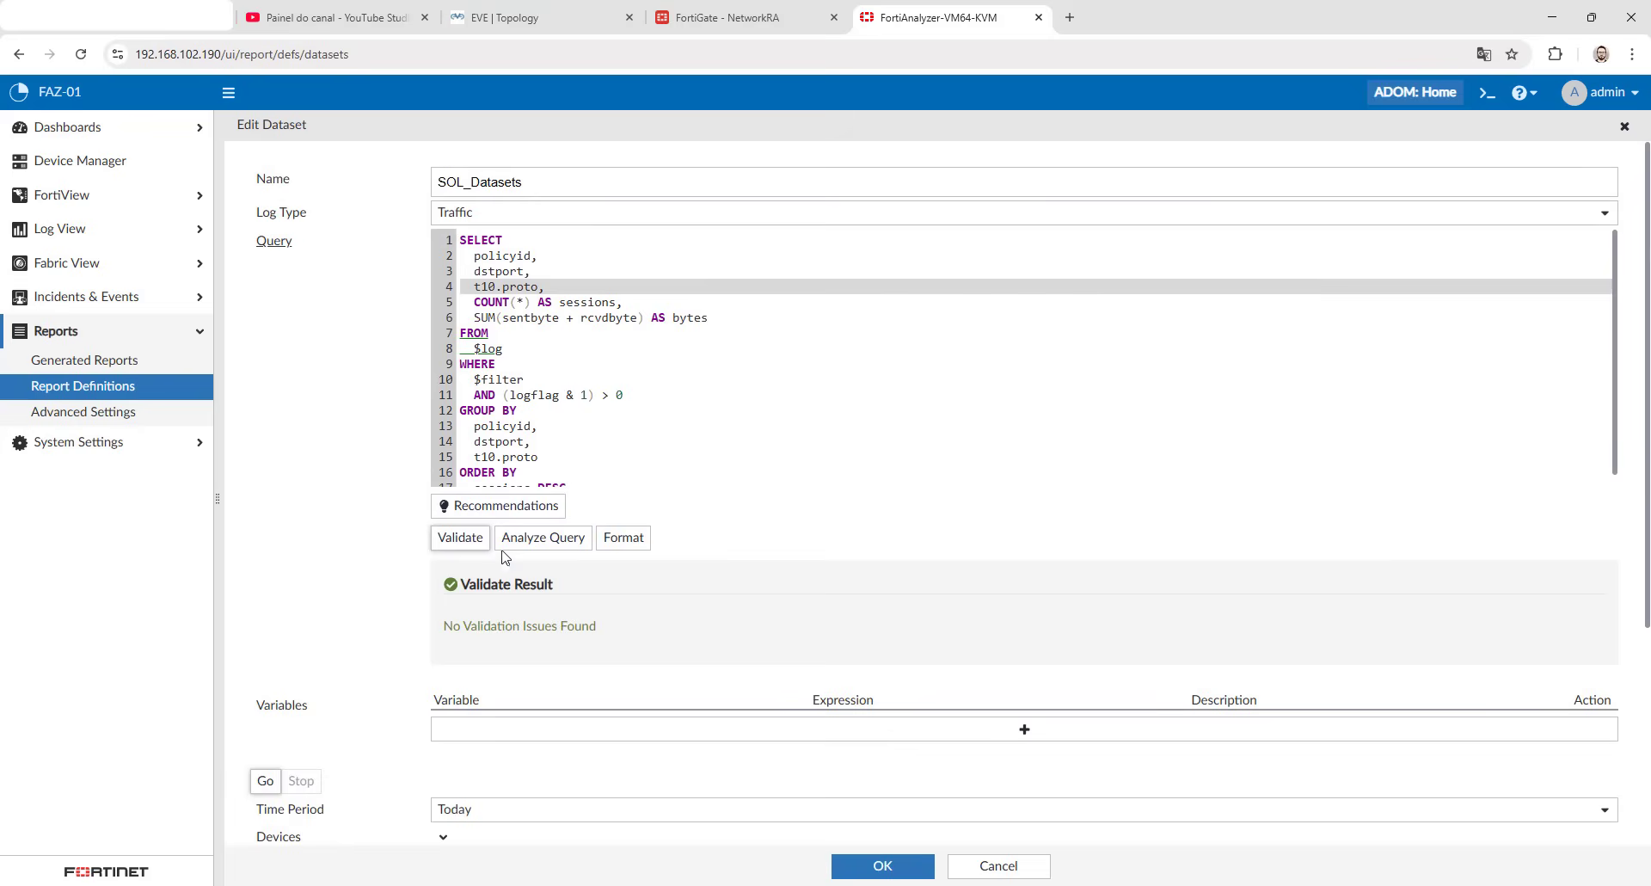
# - Remove t10.proto from the SELECT and GROUP BY lists along with the comma after the grouped dstport, validate the query and save the dataset
pyautogui.press('Delete')
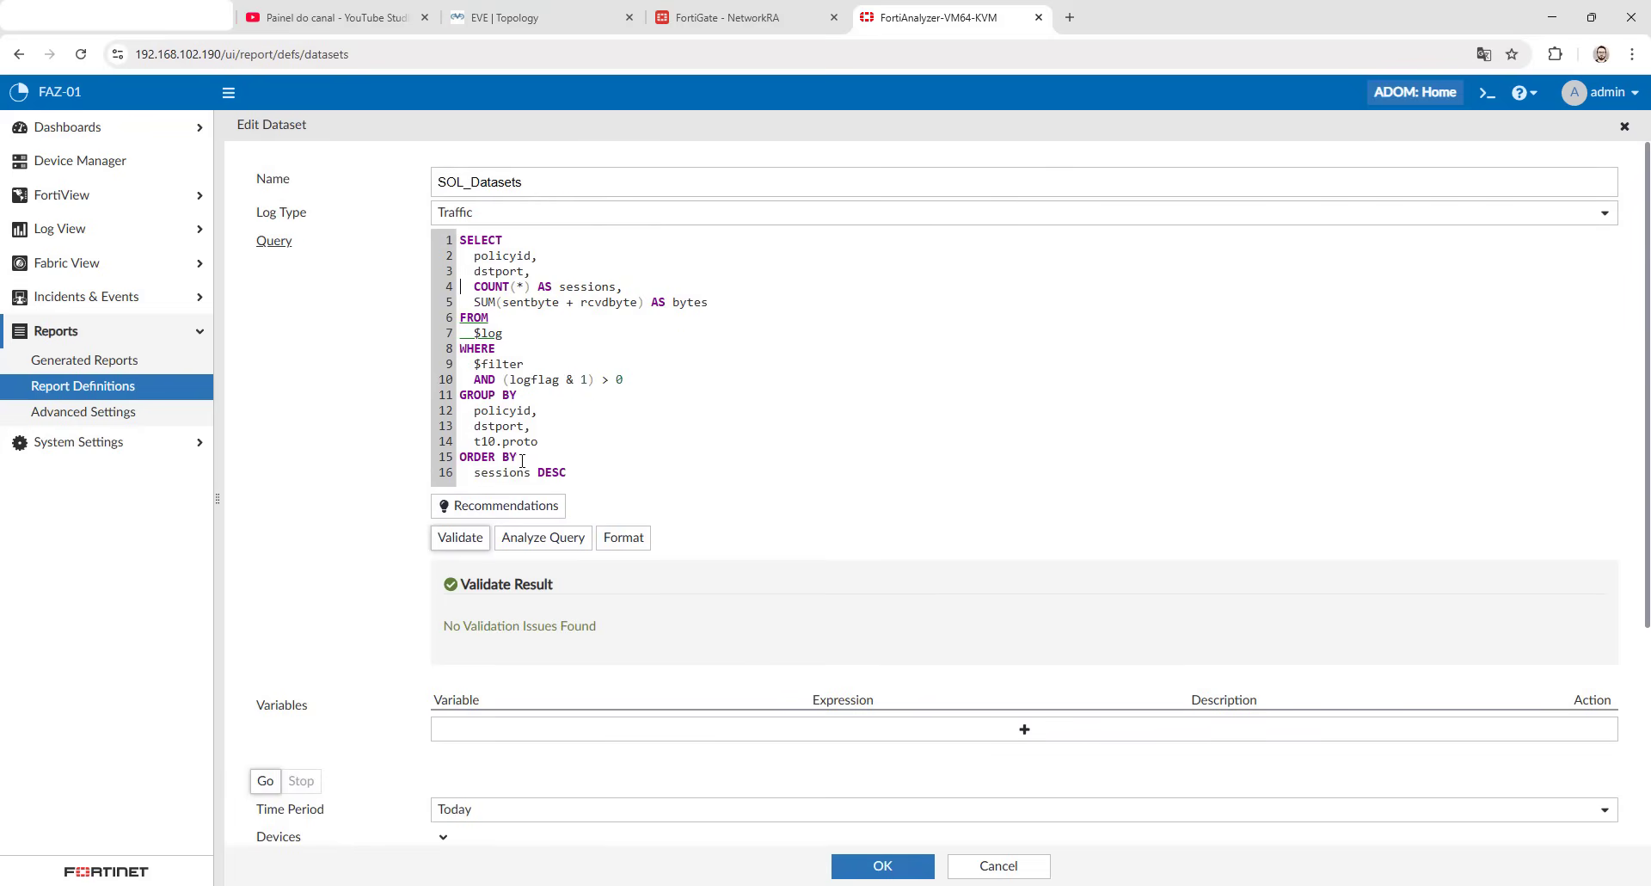
pyautogui.tripleClick(520, 442)
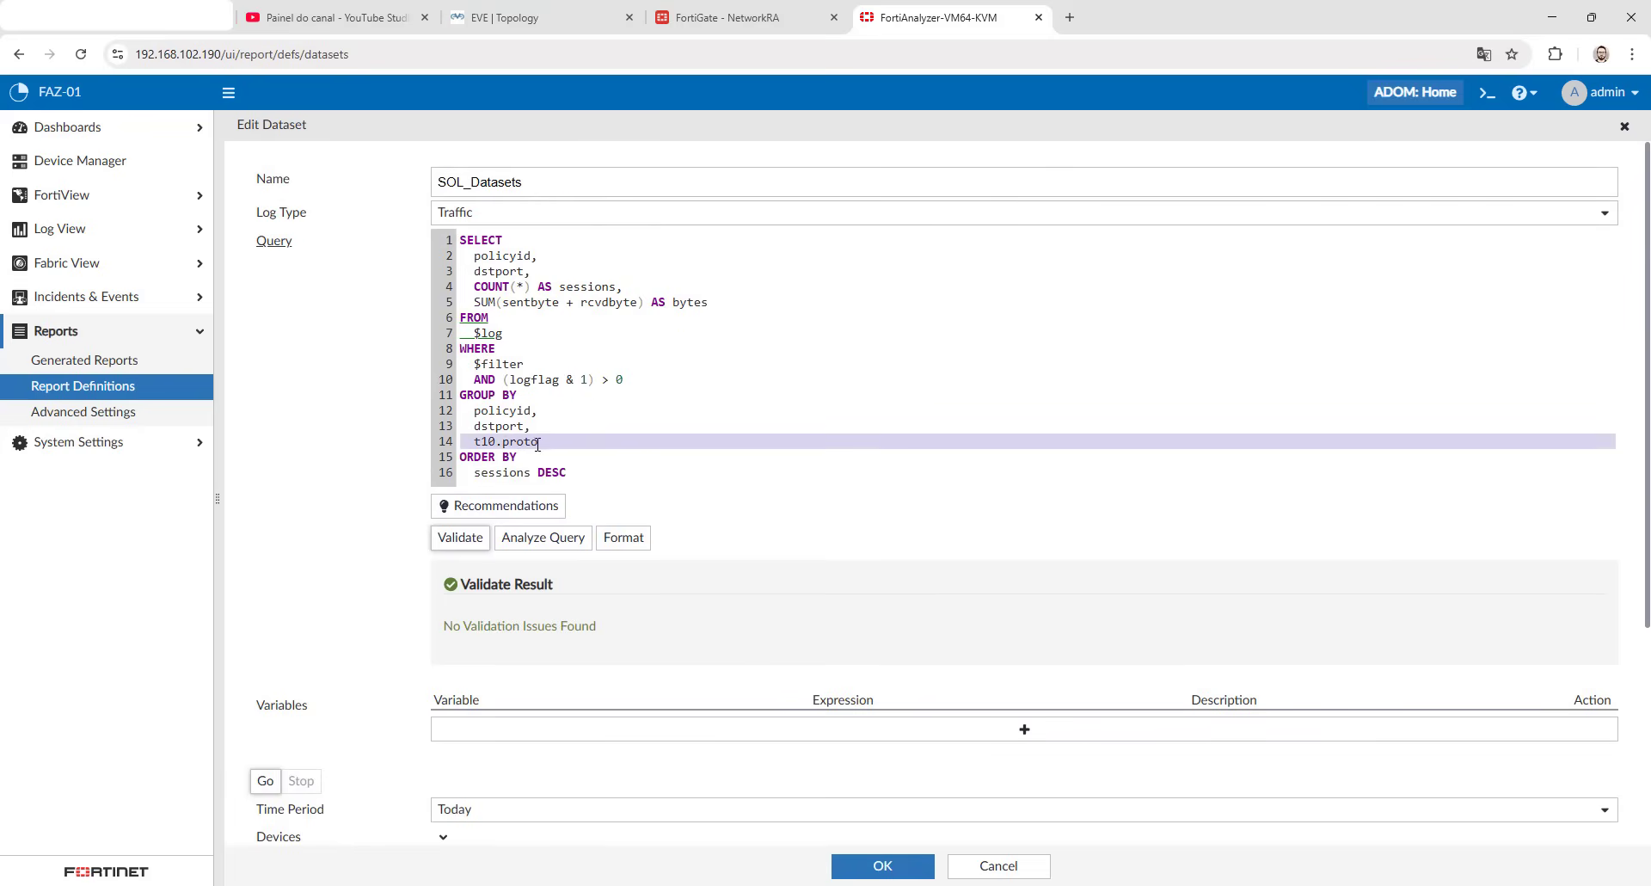
pyautogui.press('Delete')
pyautogui.click(464, 539)
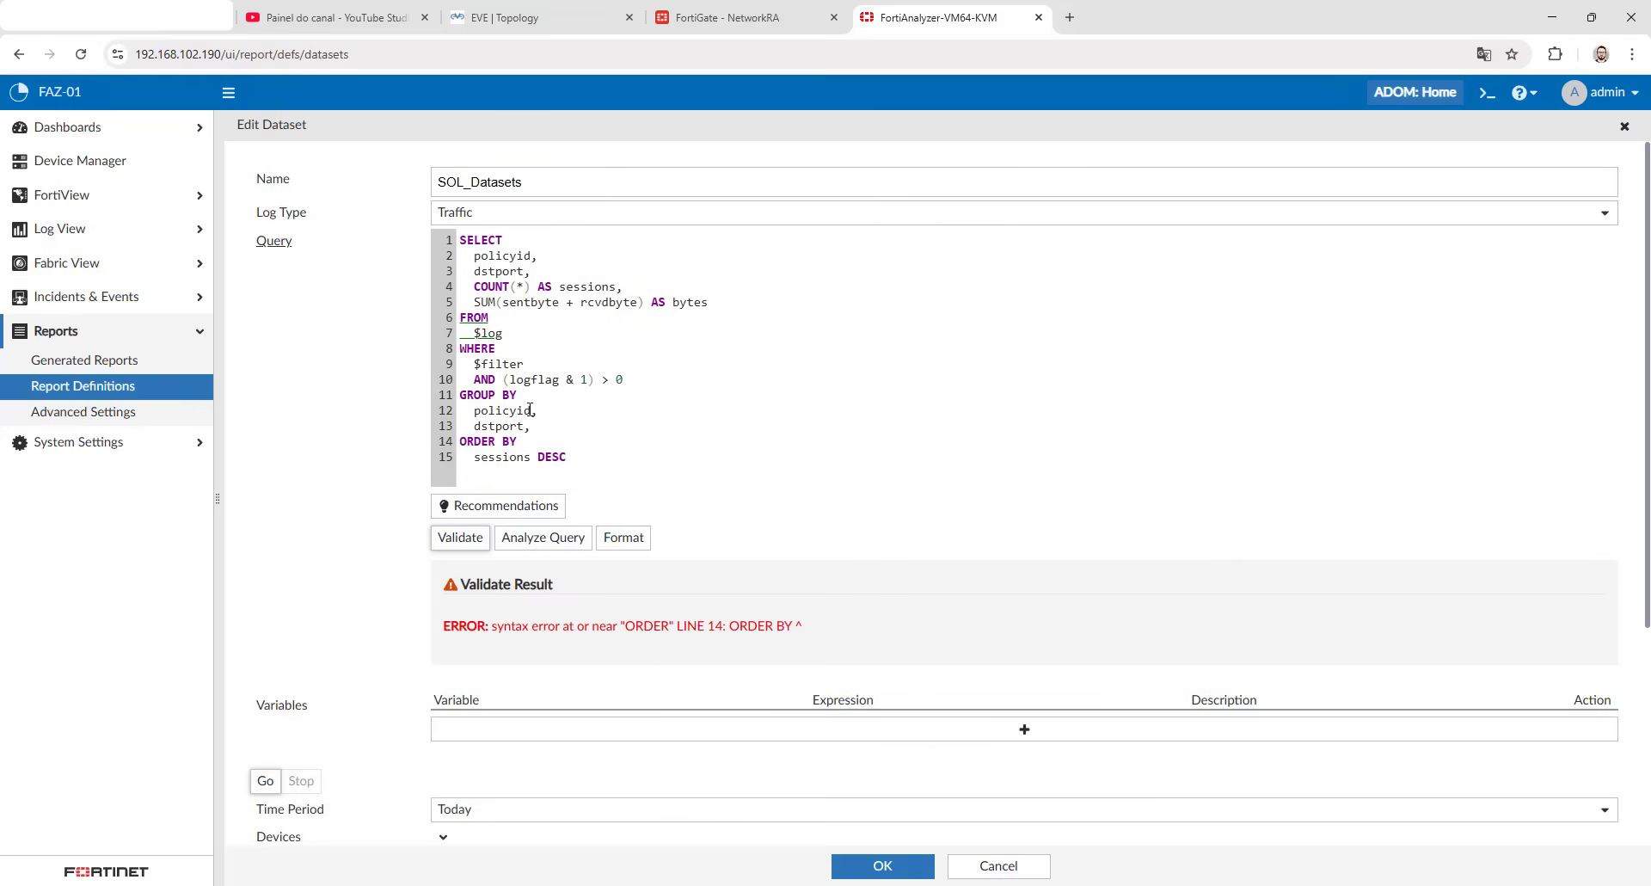
pyautogui.press('BackSpace')
pyautogui.click(473, 539)
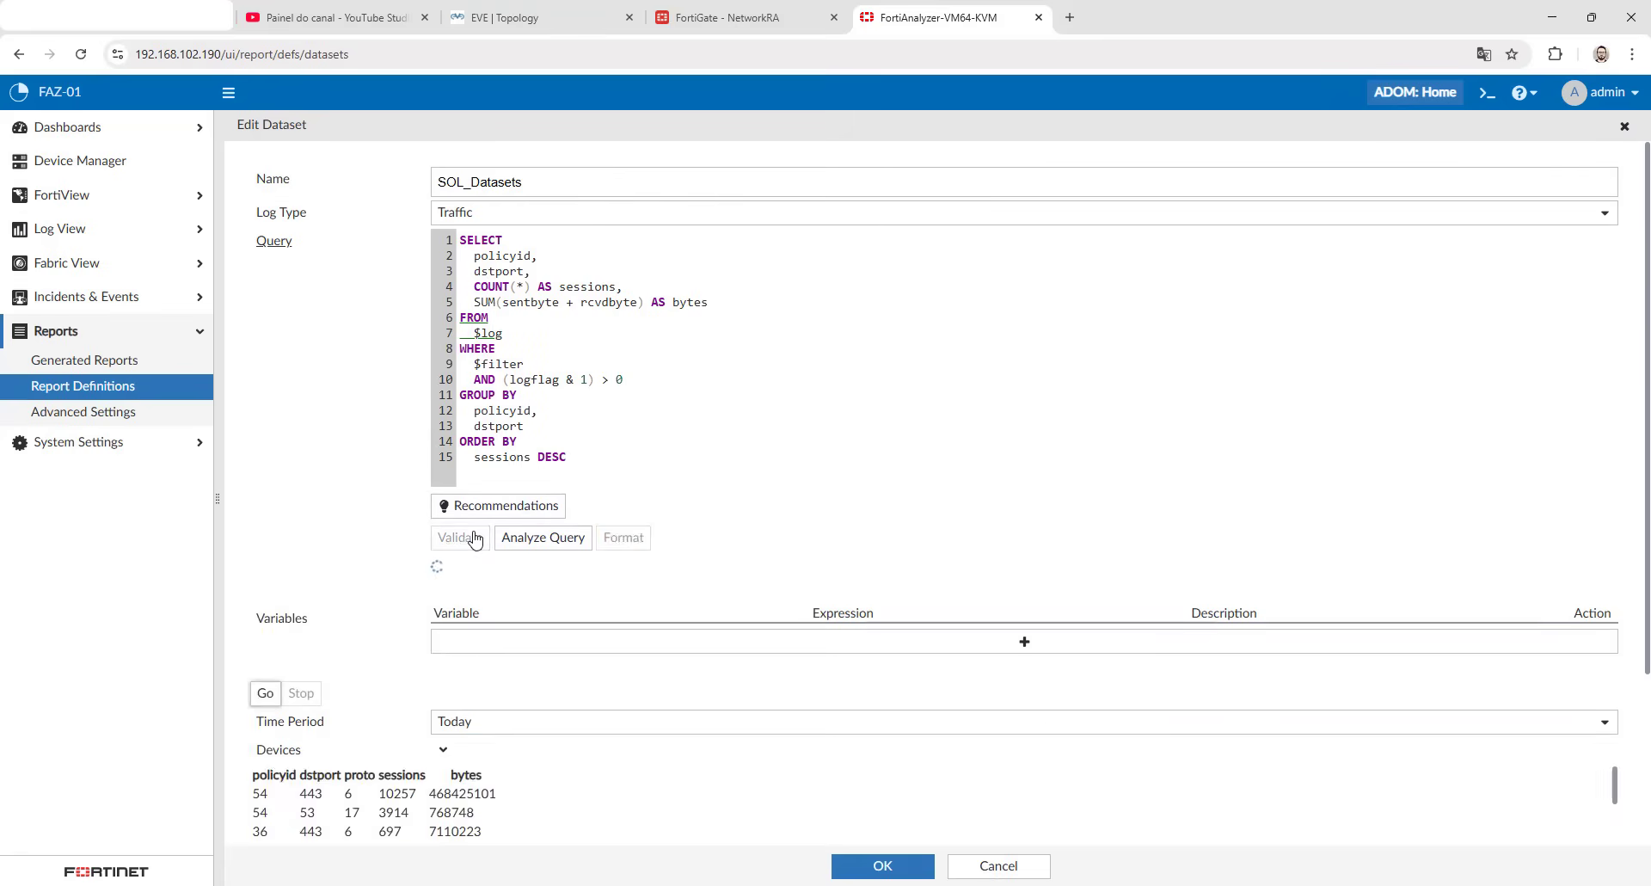
pyautogui.click(870, 869)
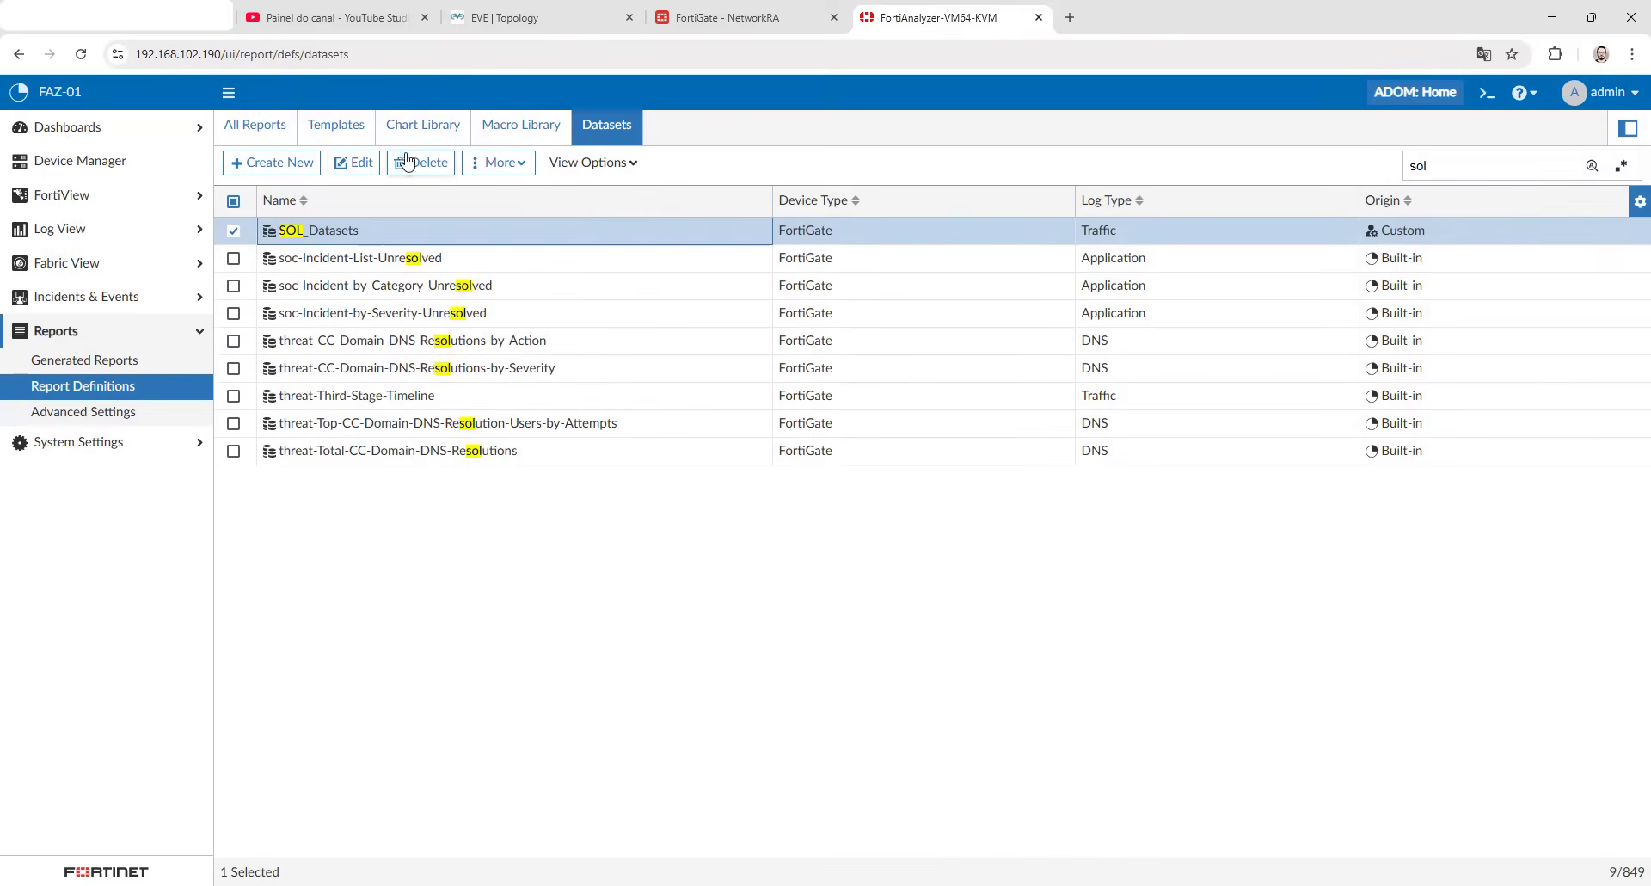
# - Check the SOL_Chart preview from the layout of Report - SOL, close it without changes and view the report's settings
pyautogui.click(336, 133)
pyautogui.click(281, 129)
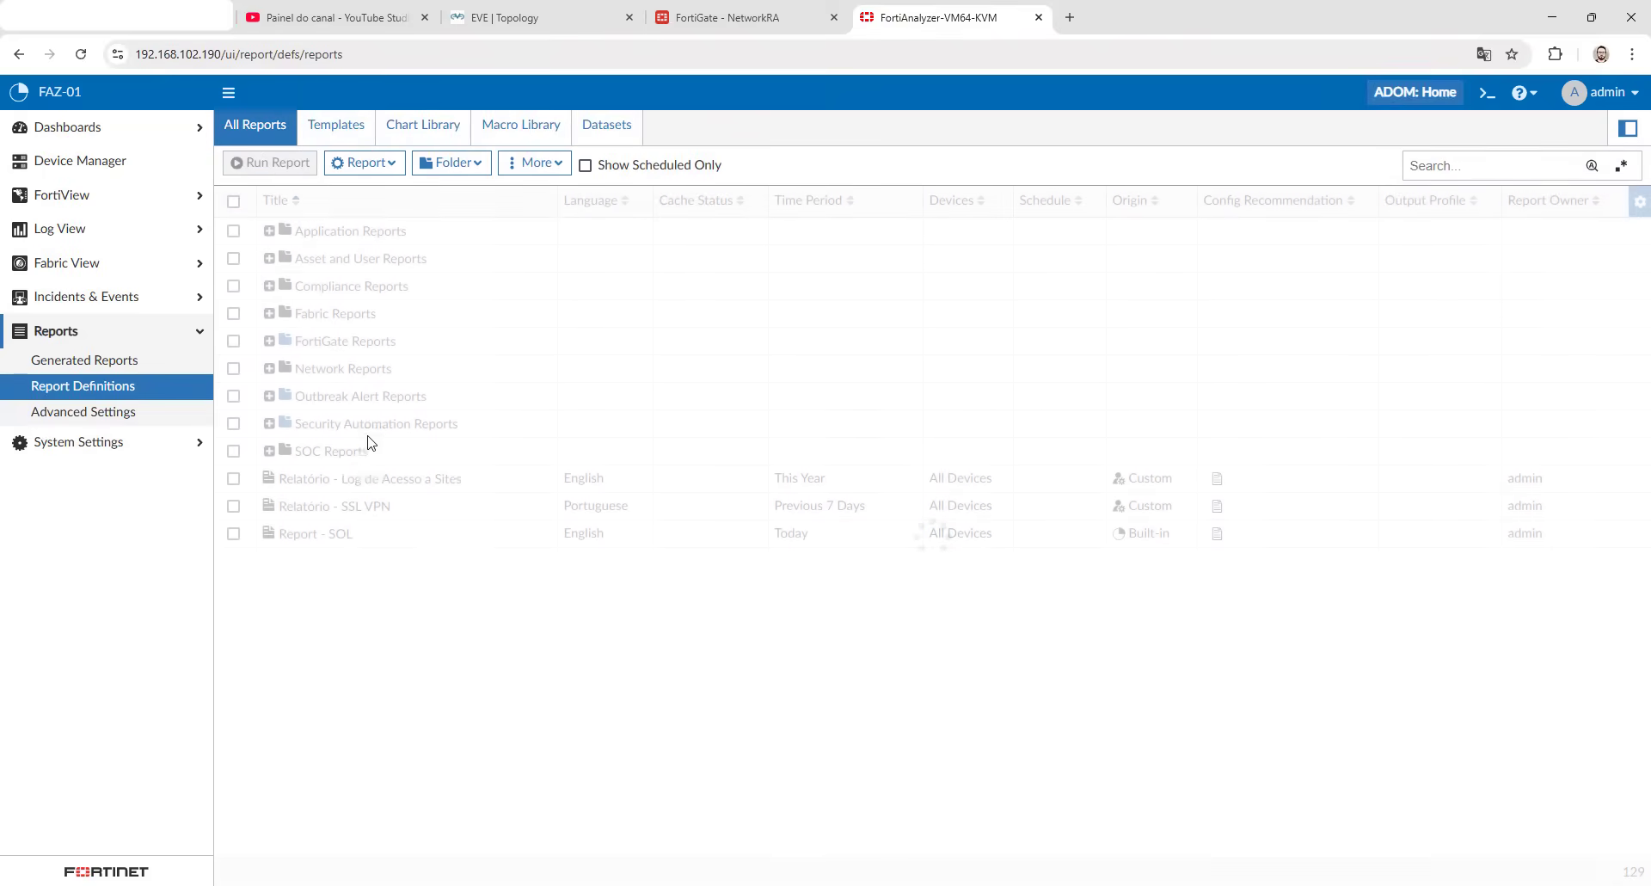
pyautogui.doubleClick(340, 534)
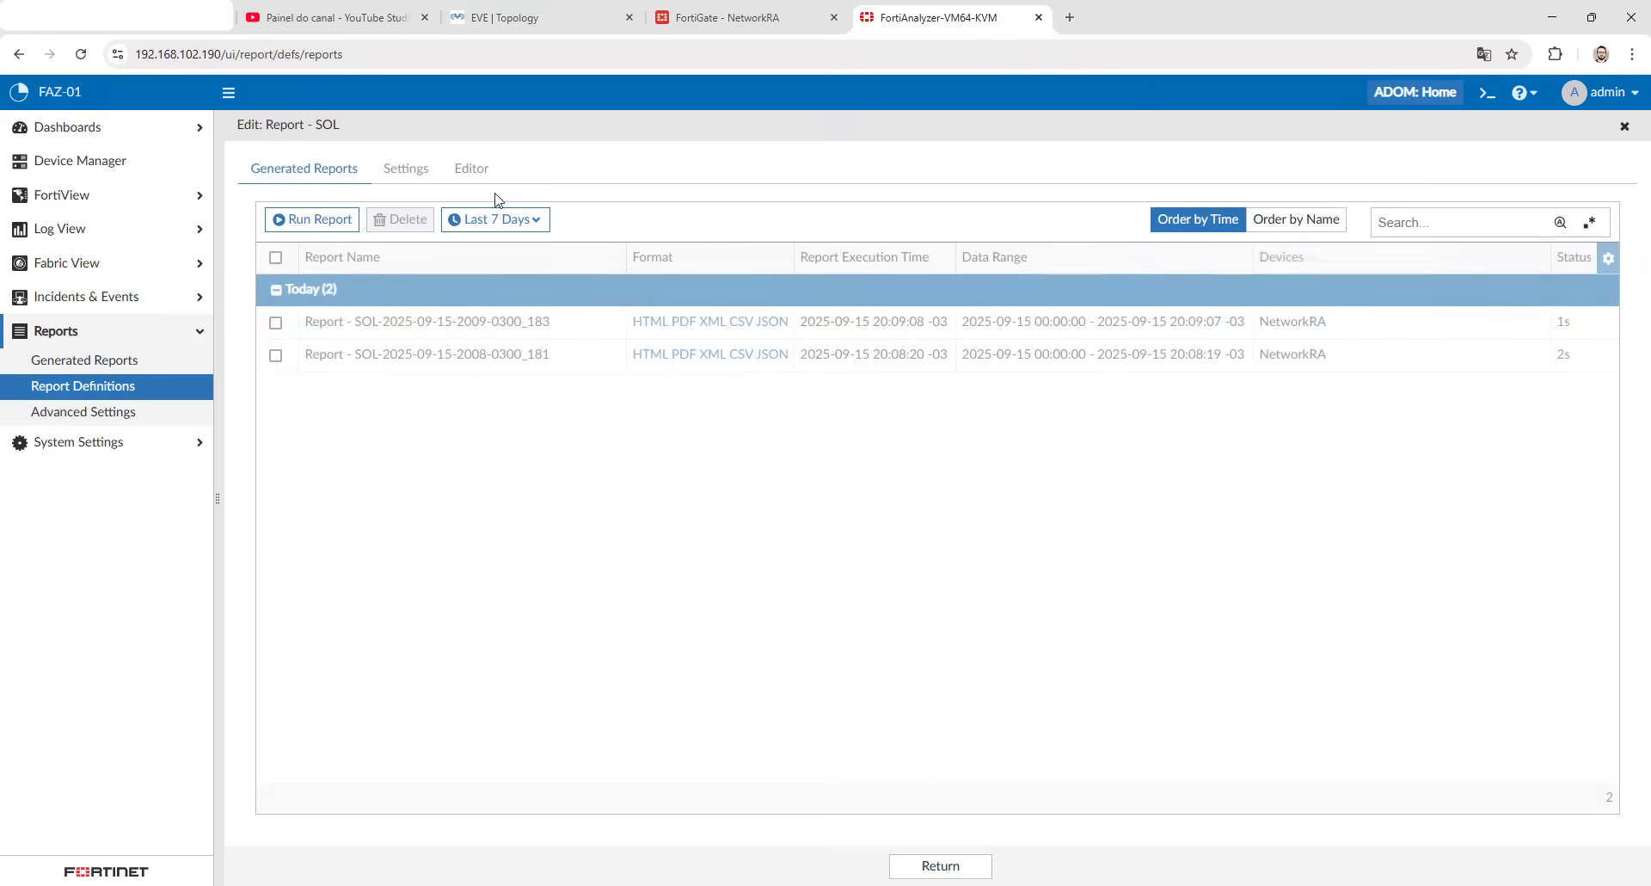
pyautogui.click(472, 169)
pyautogui.doubleClick(416, 336)
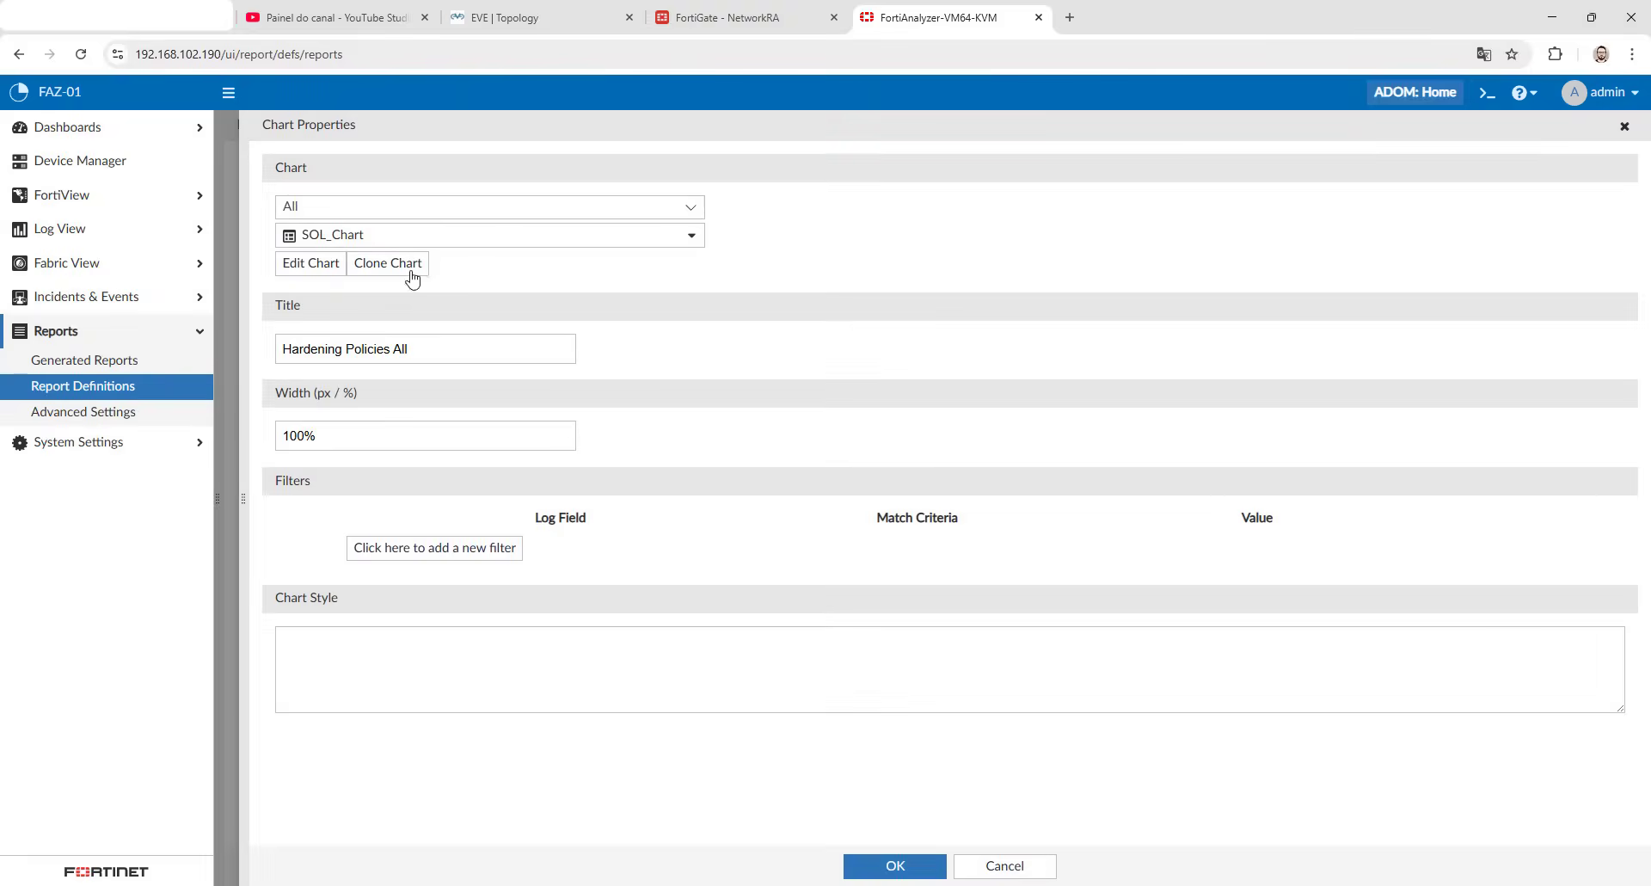
pyautogui.click(320, 267)
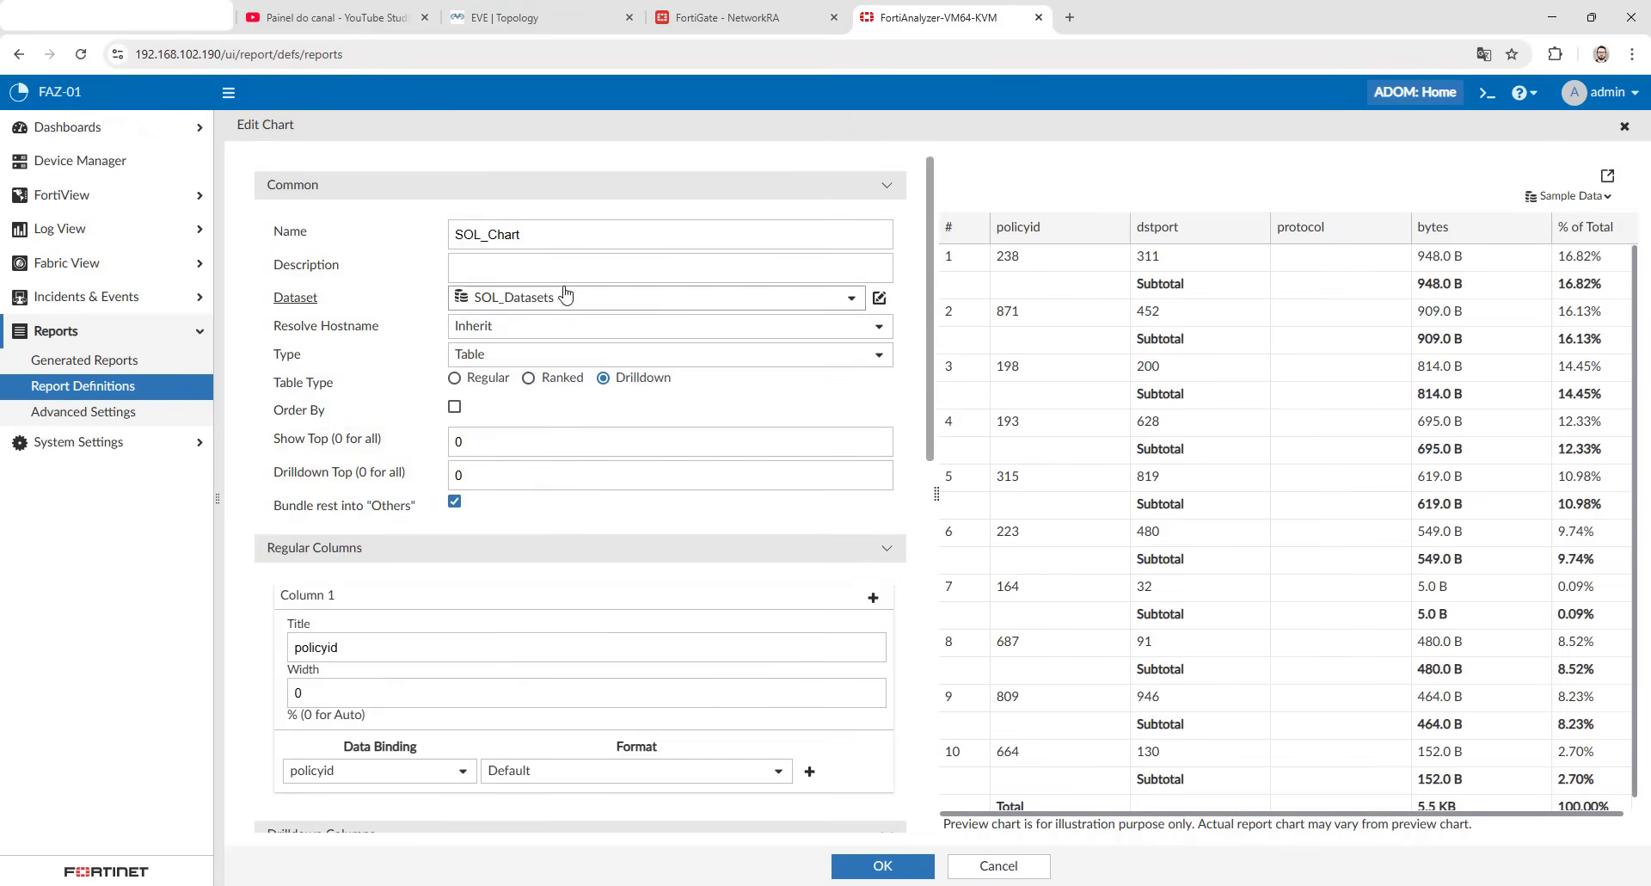
pyautogui.click(1001, 866)
pyautogui.click(404, 167)
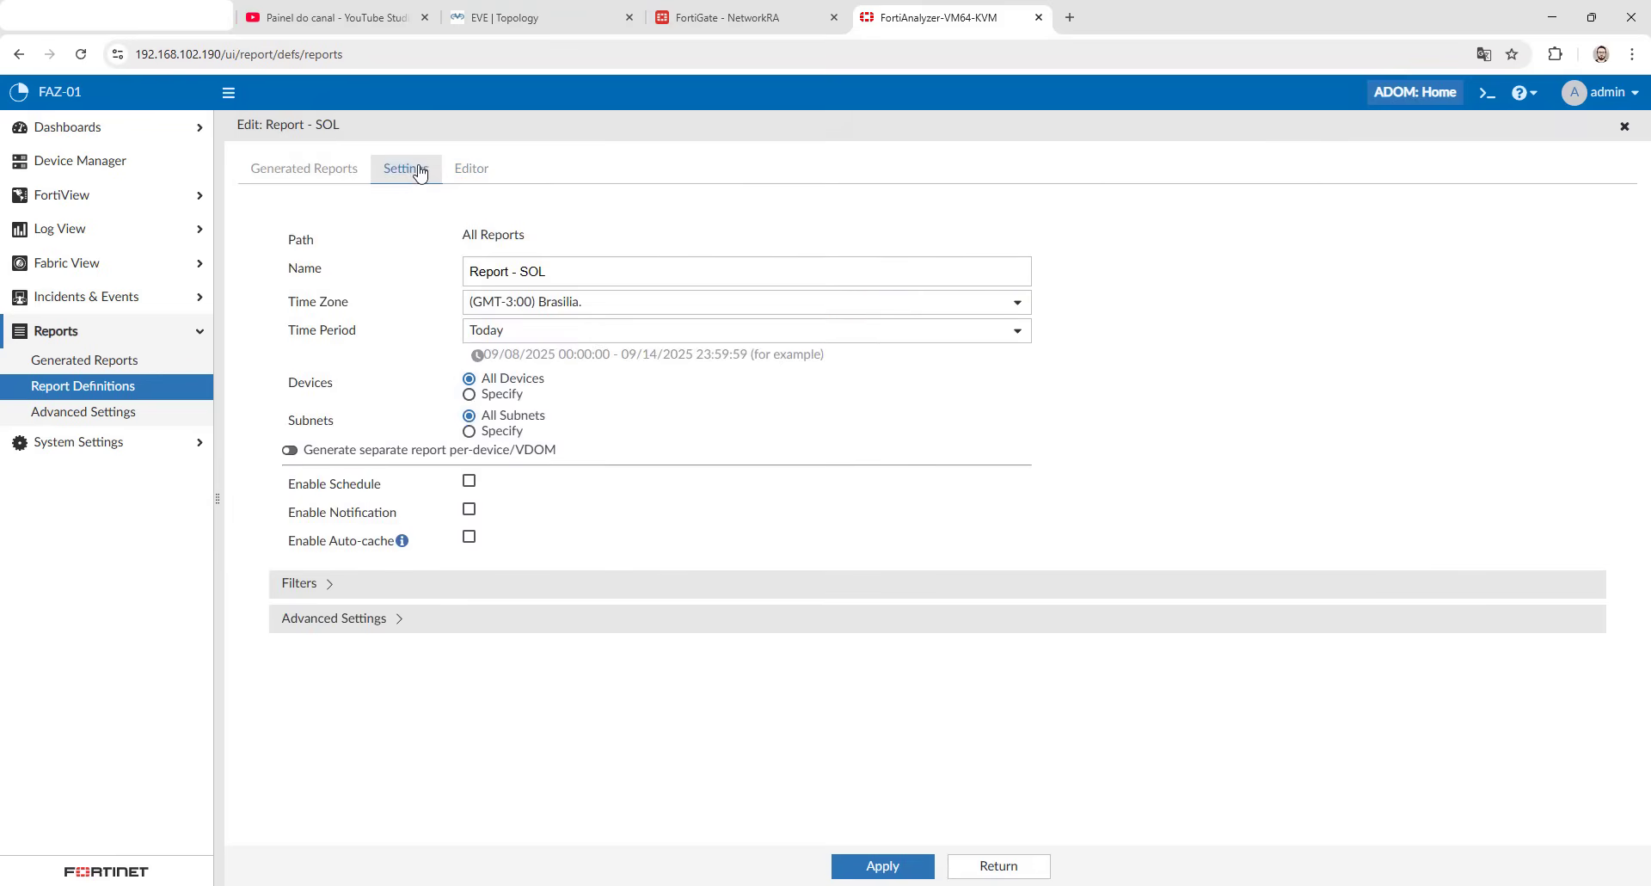
# - Reopen SOL_Chart from the report layout and delete its protocol drilldown column
pyautogui.click(473, 170)
pyautogui.doubleClick(480, 311)
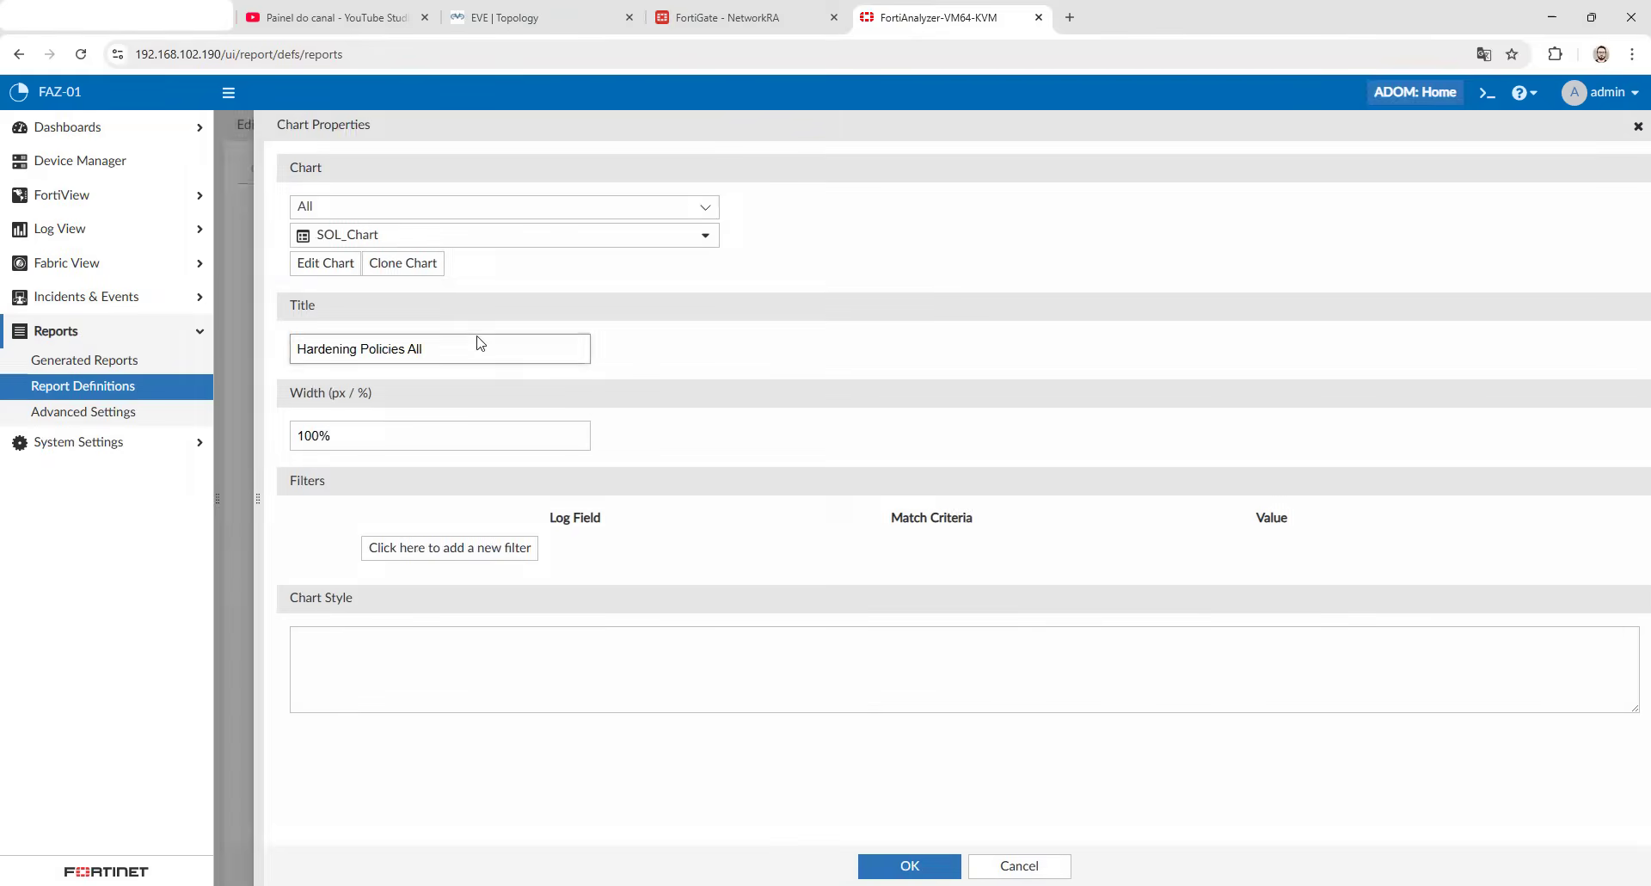
pyautogui.click(340, 265)
pyautogui.scroll(-6, 292, 608)
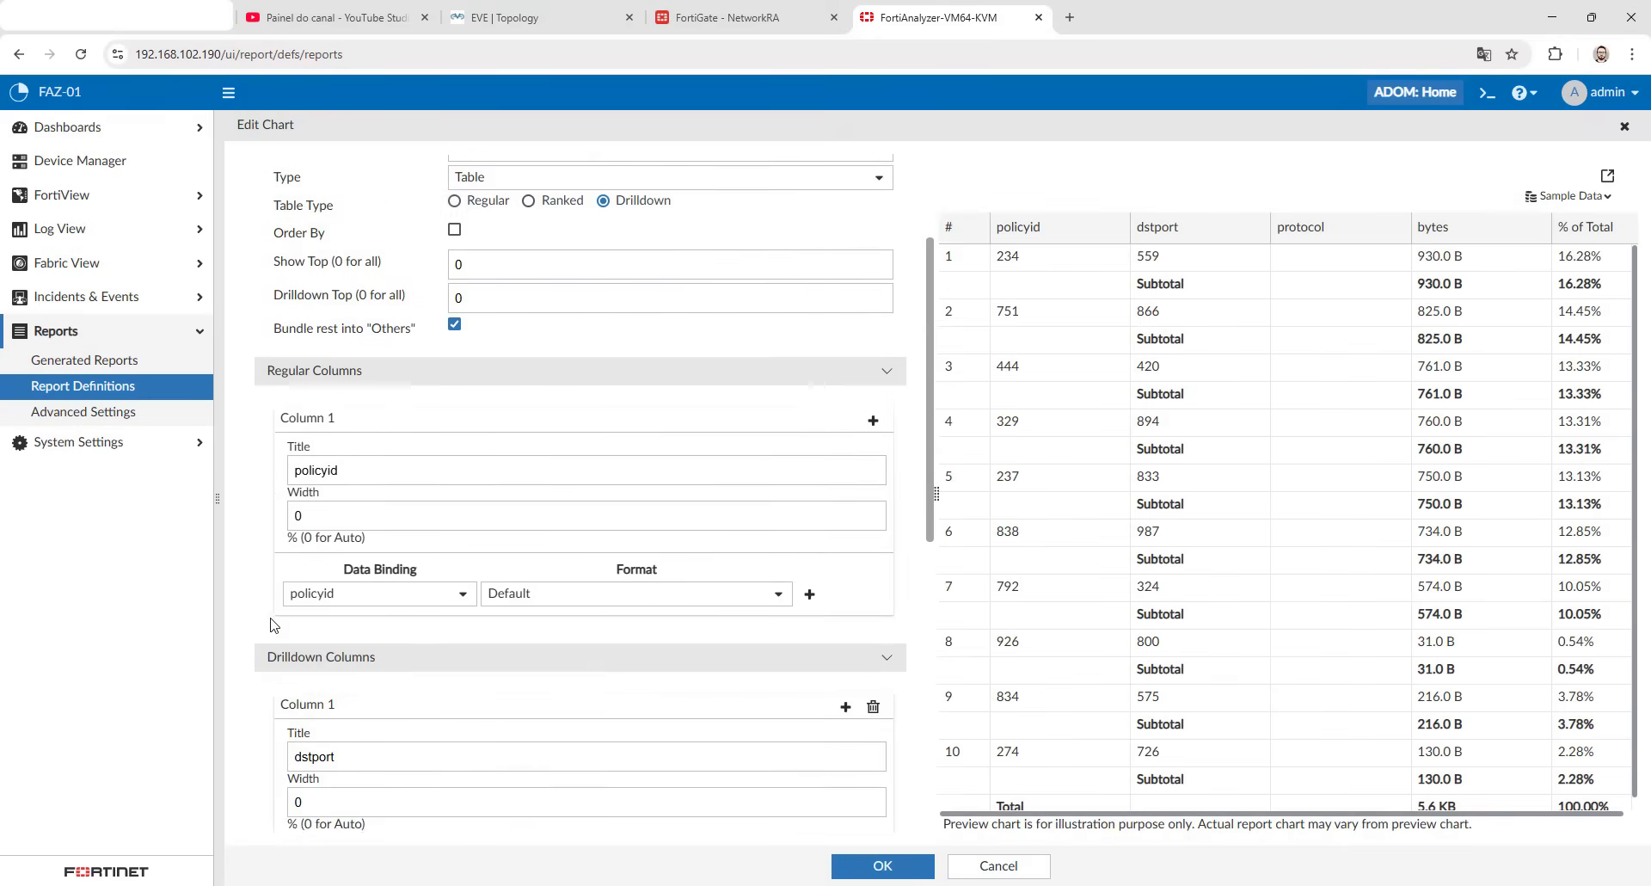
pyautogui.scroll(-2, 339, 559)
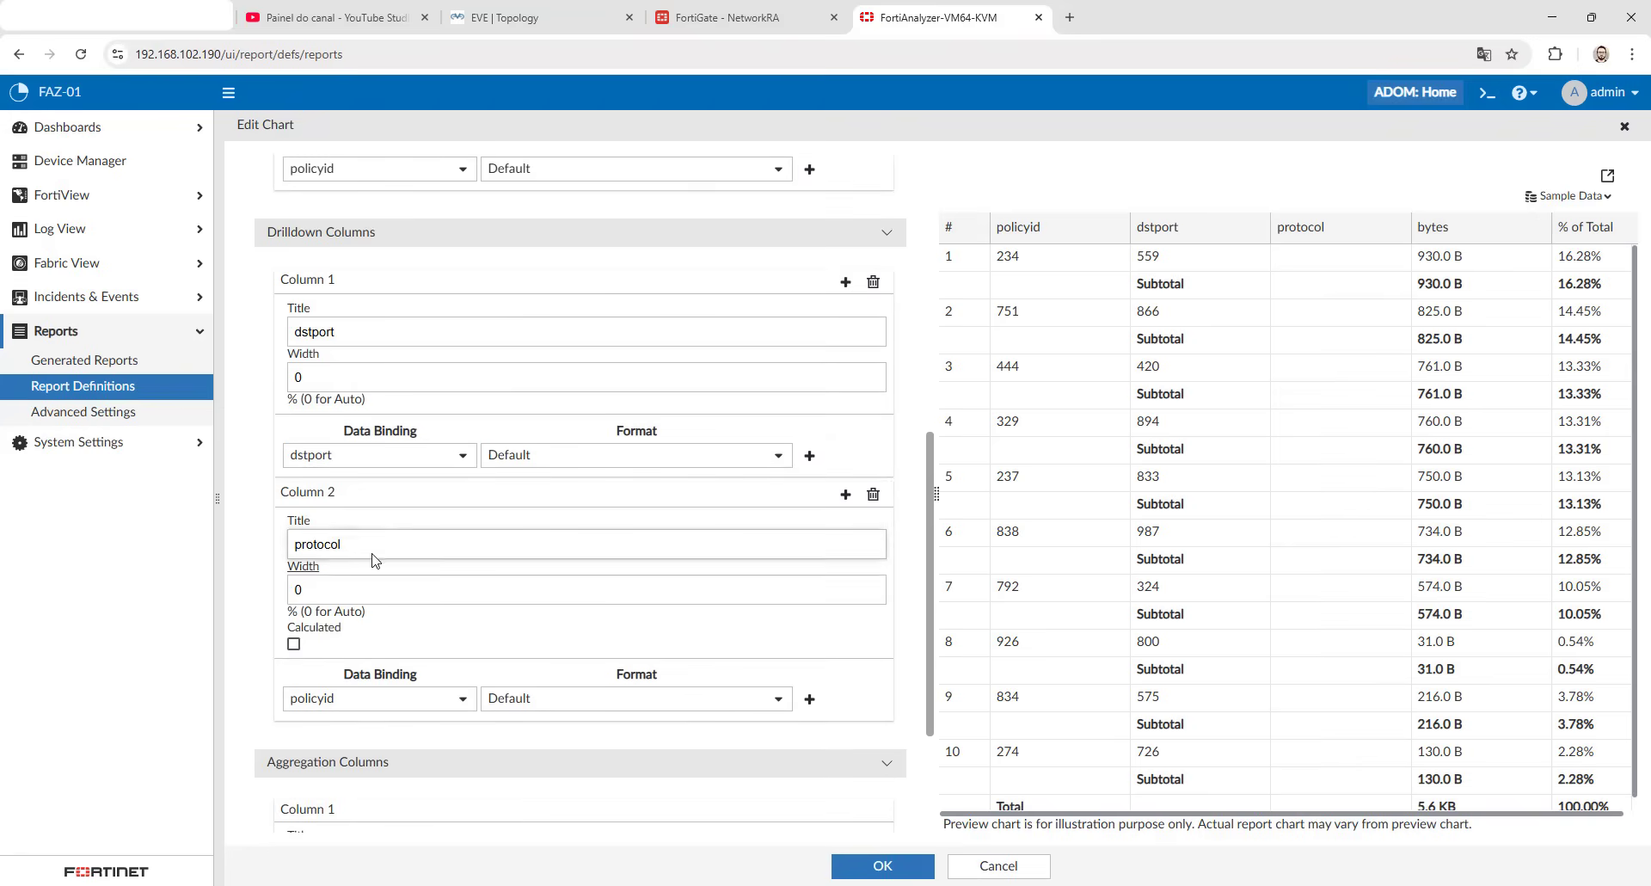
pyautogui.click(873, 496)
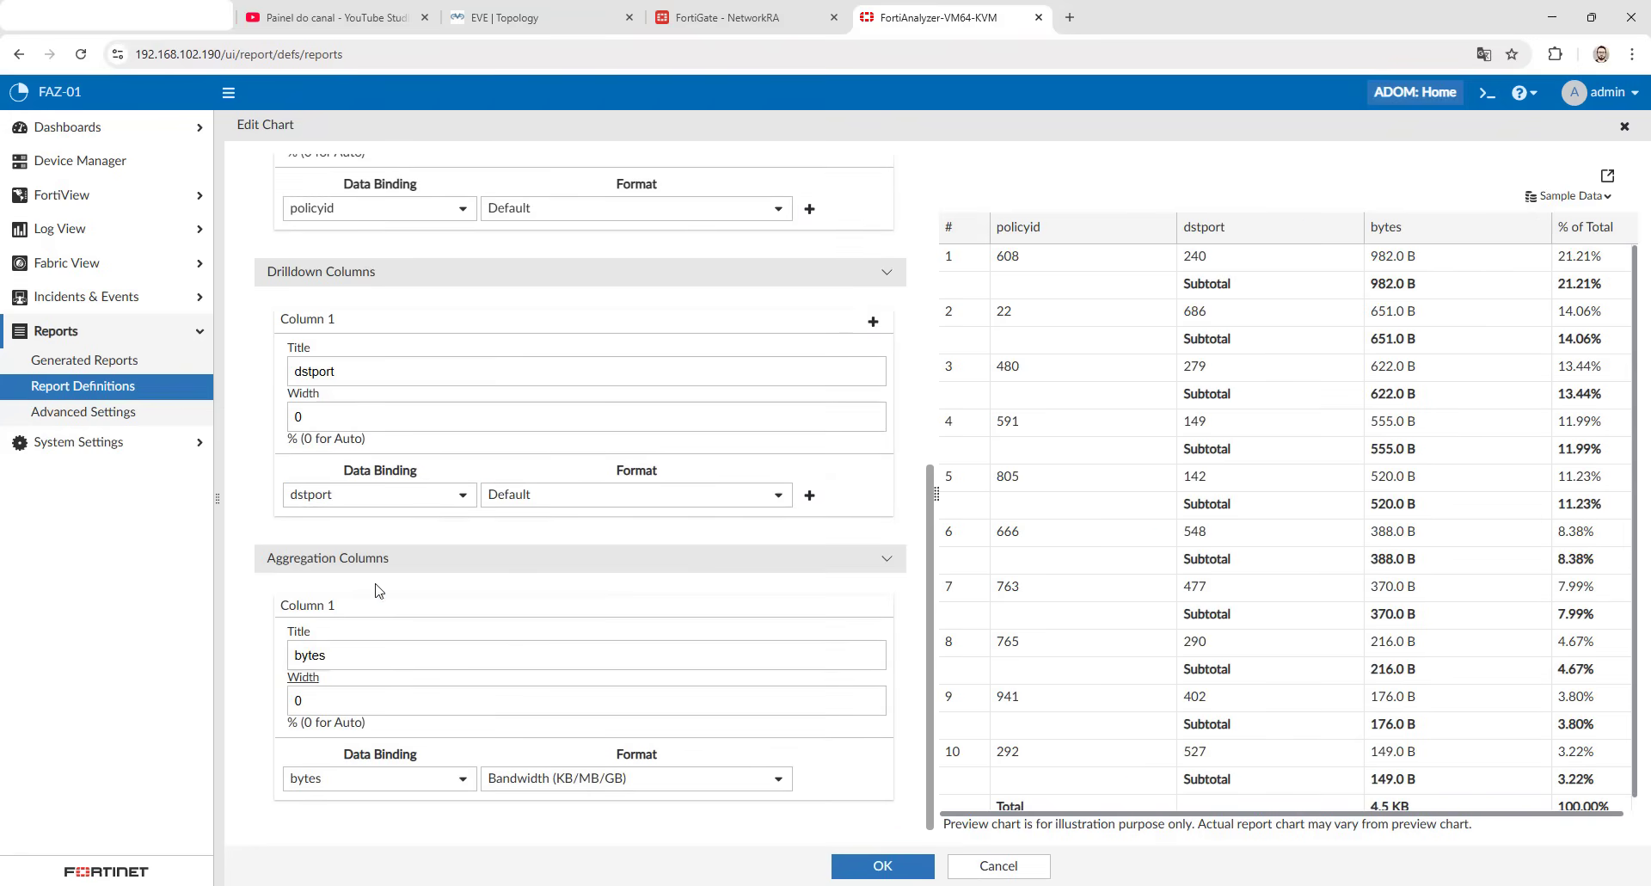
# - Save the SOL_Chart column removal and apply the layout of Report - SOL
pyautogui.click(871, 869)
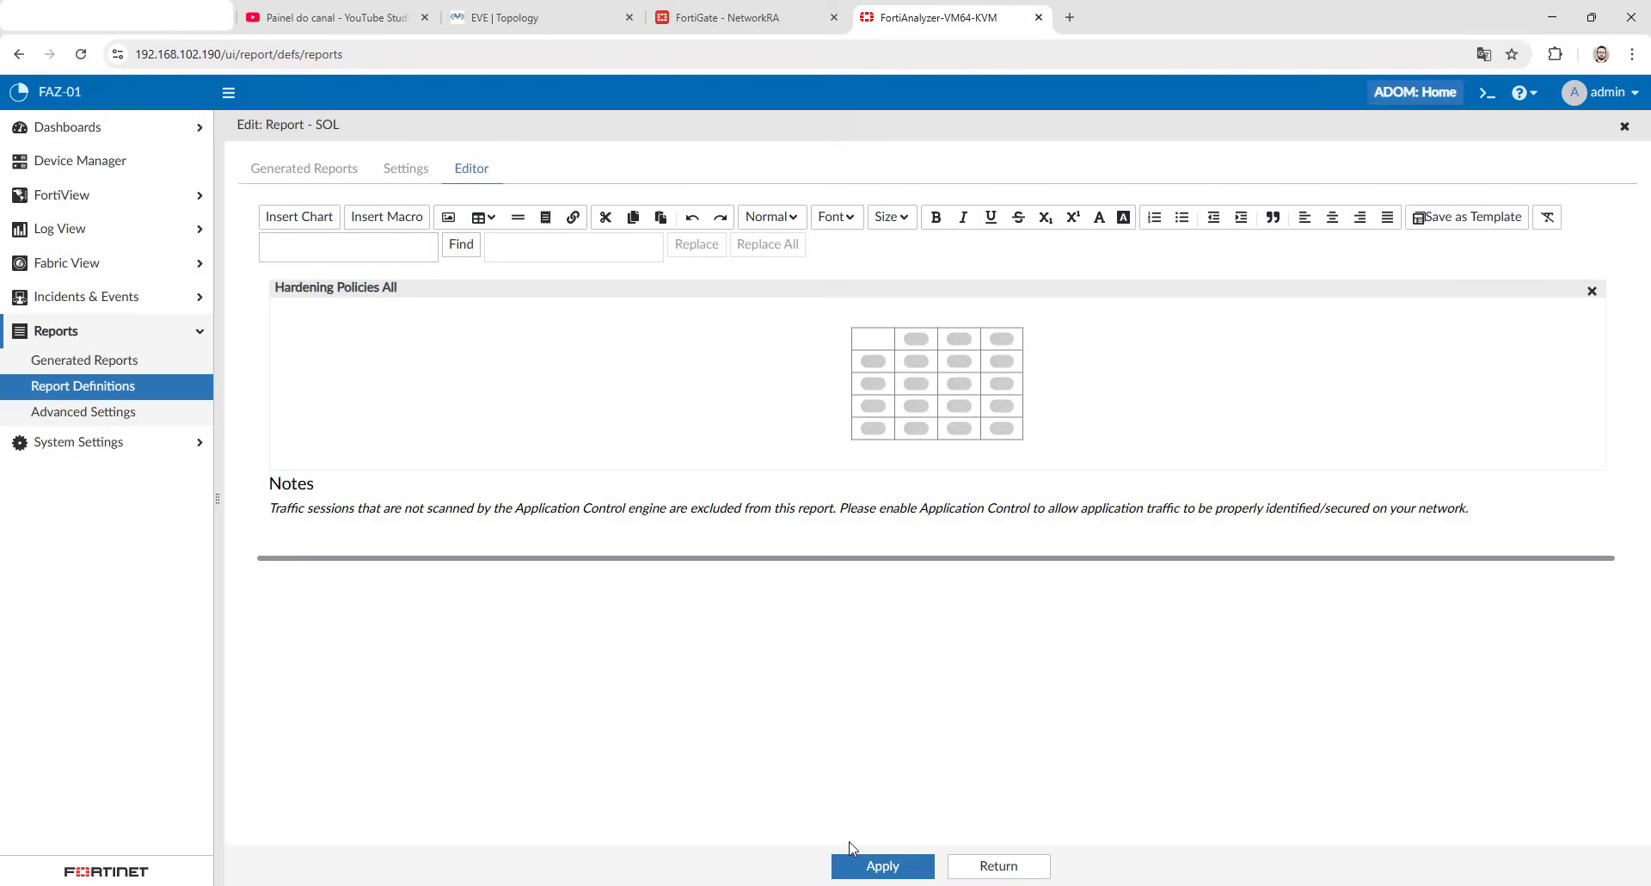
pyautogui.click(878, 870)
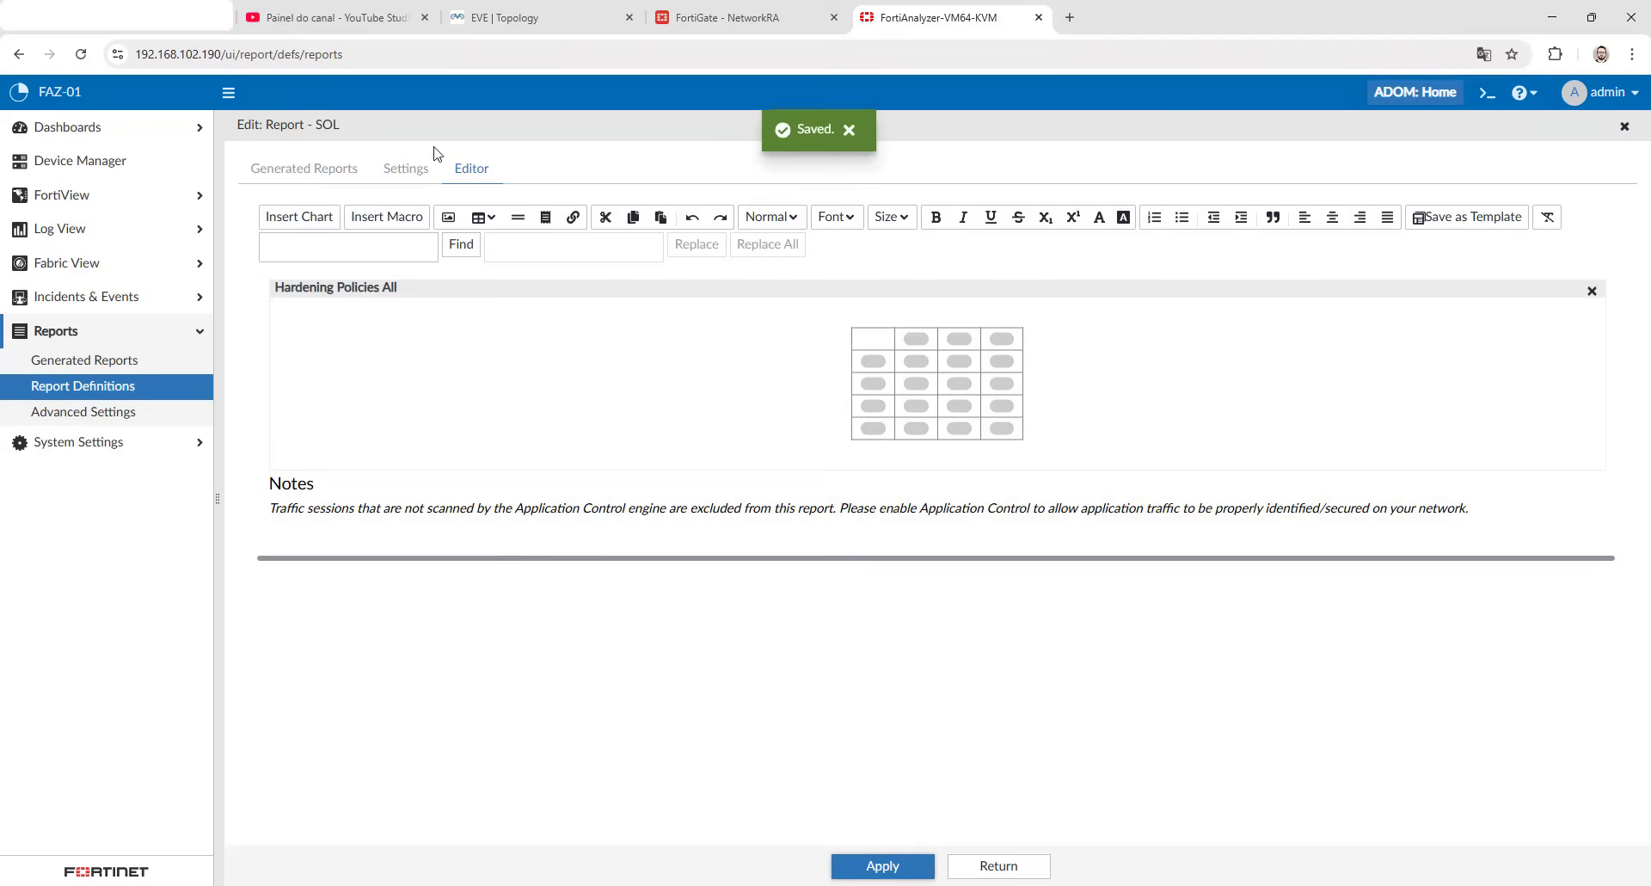
# - Run Report - SOL again from its generated reports and open the newest output as PDF
pyautogui.click(401, 168)
pyautogui.click(339, 172)
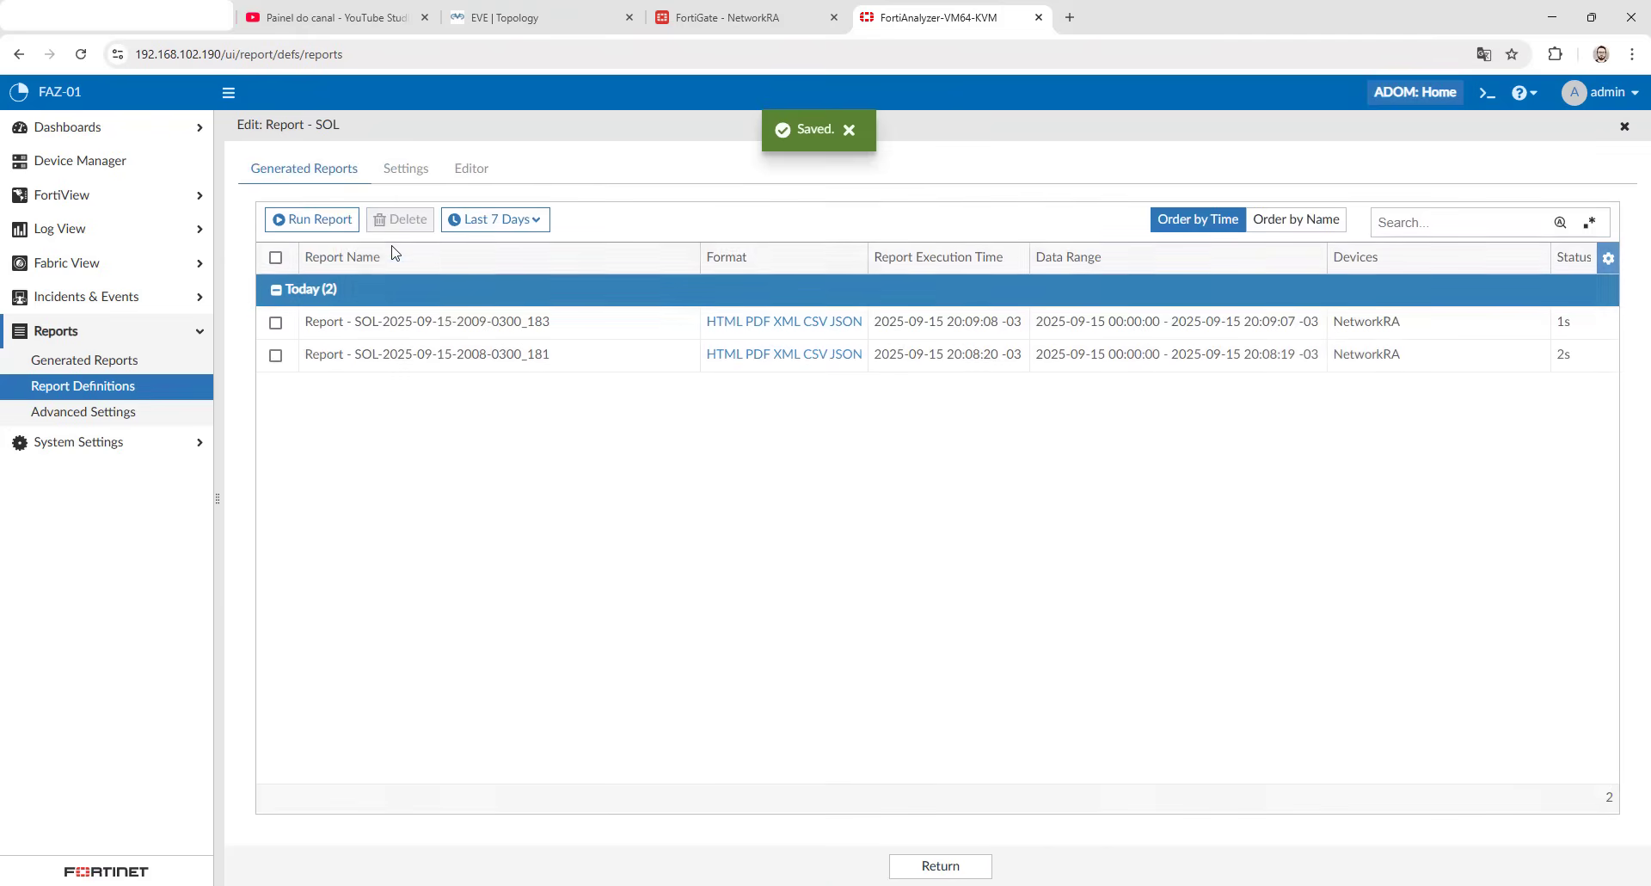
pyautogui.click(320, 220)
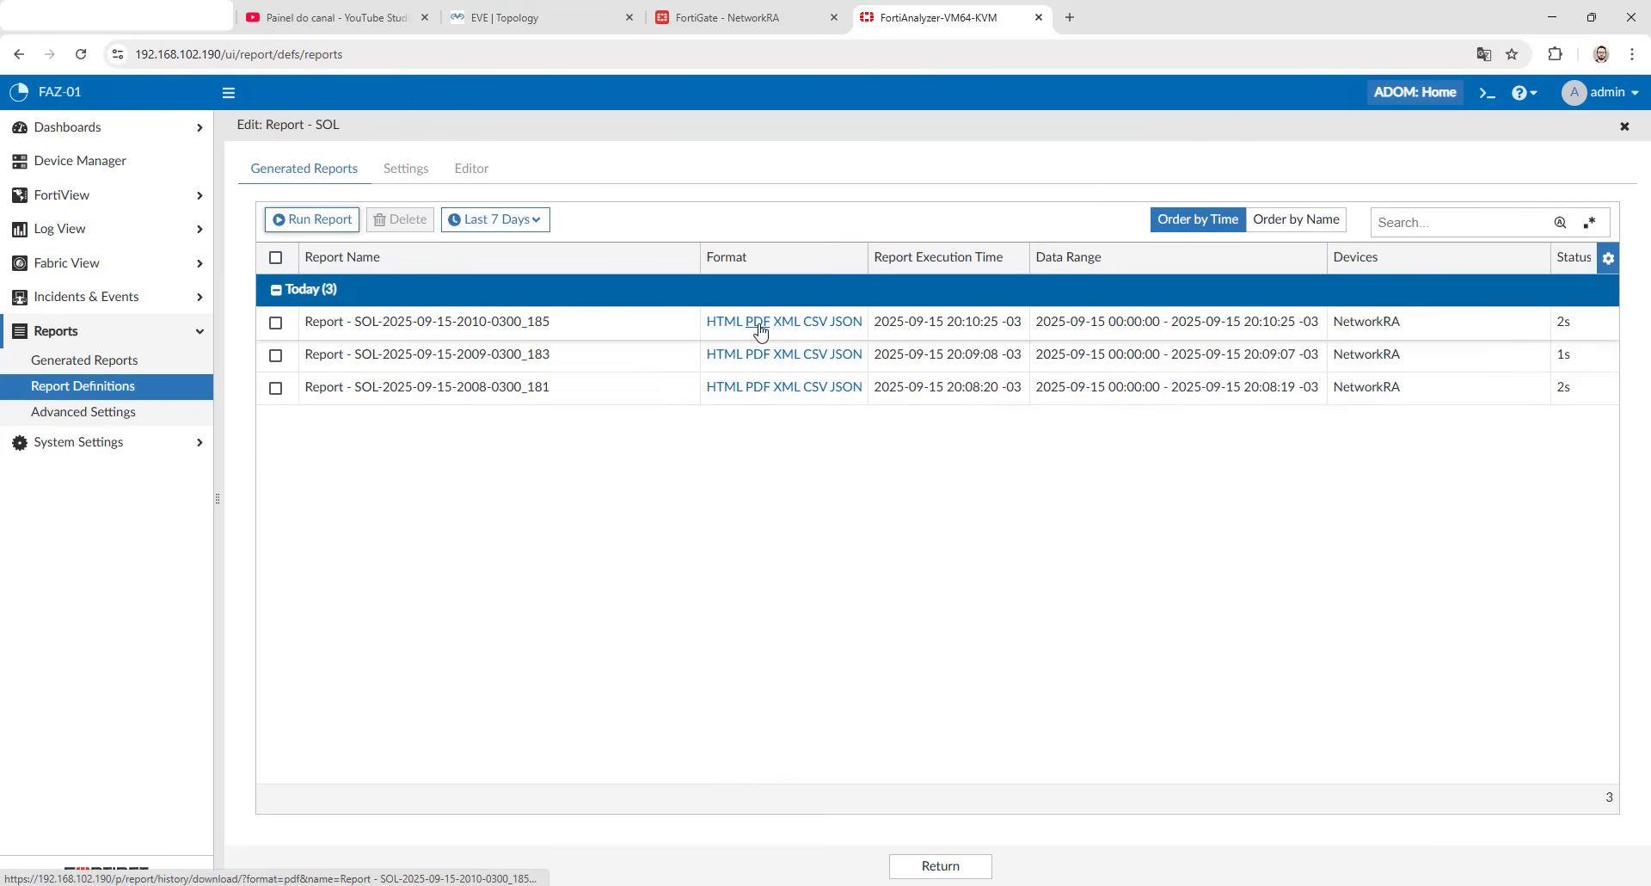
pyautogui.click(758, 322)
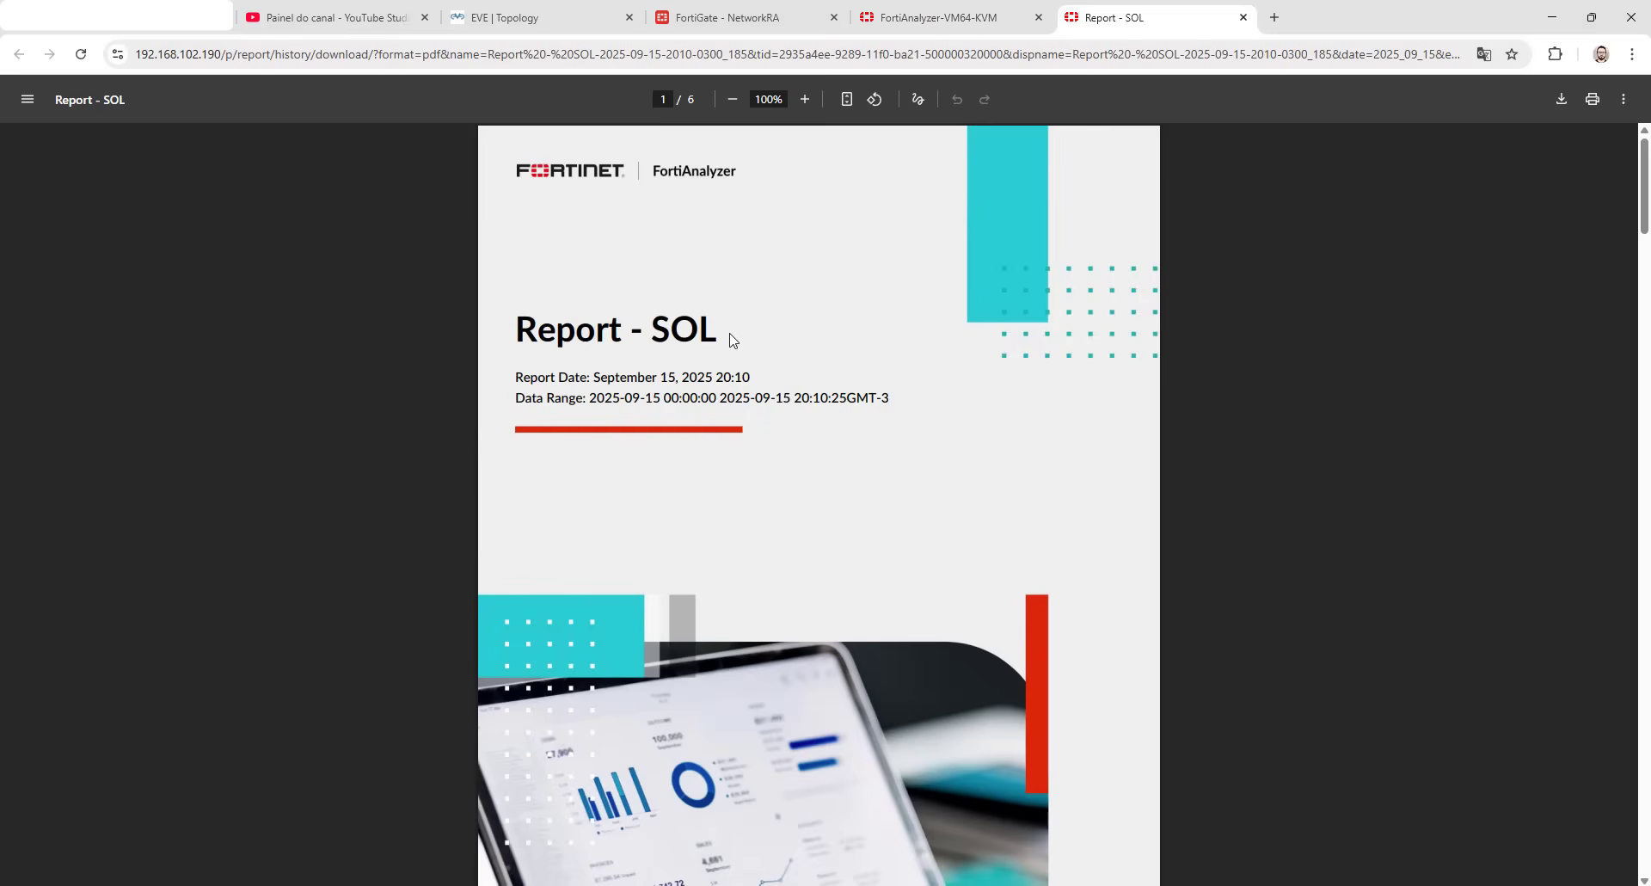
# - Examine the Hardening Policies All table in the PDF, checking destination ports and bytes listed for policy ID 18
pyautogui.scroll(-20, 654, 351)
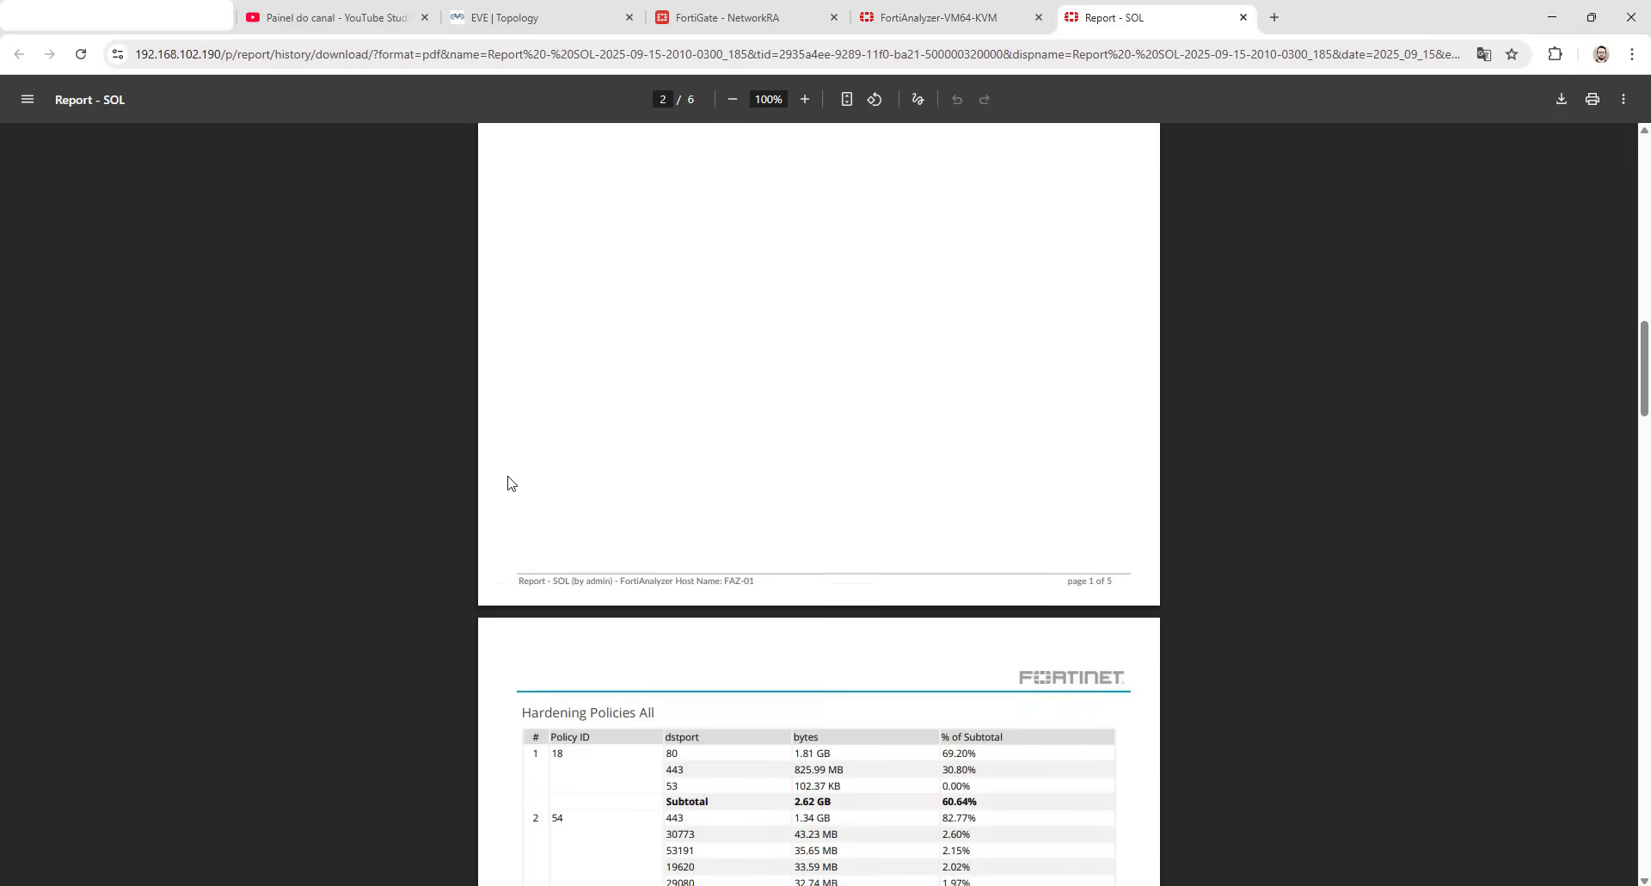
pyautogui.scroll(-1, 505, 481)
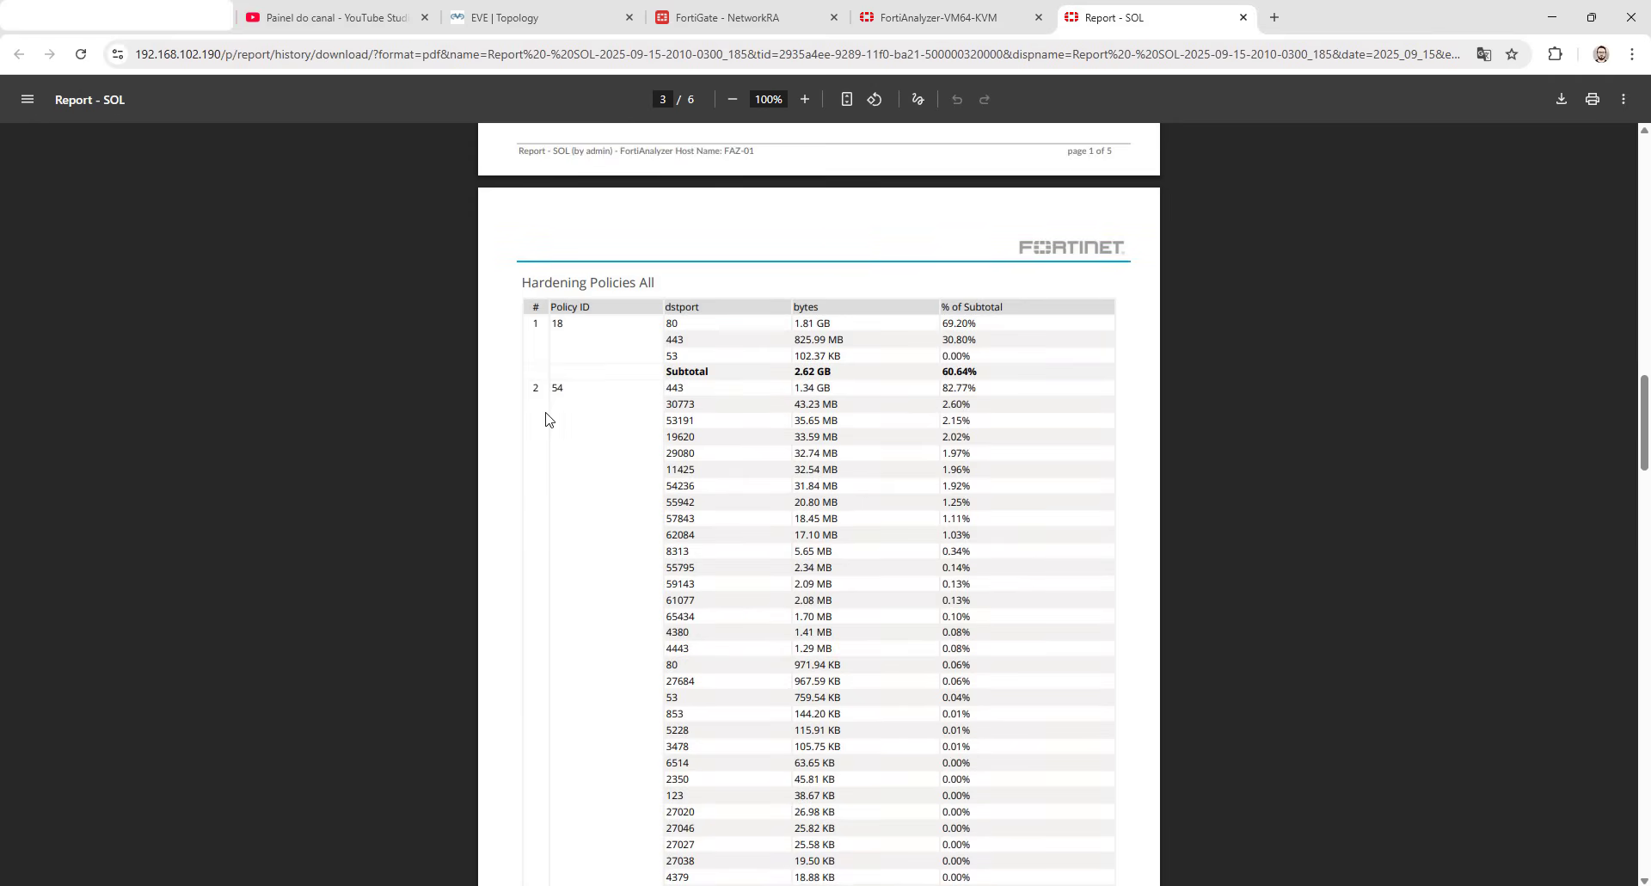
pyautogui.moveTo(667, 325); pyautogui.dragTo(978, 359)
pyautogui.click(980, 360)
pyautogui.moveTo(793, 325); pyautogui.dragTo(905, 326)
pyautogui.click(727, 330)
pyautogui.scroll(-2, 576, 404)
pyautogui.scroll(2, 565, 429)
pyautogui.scroll(-1, 565, 396)
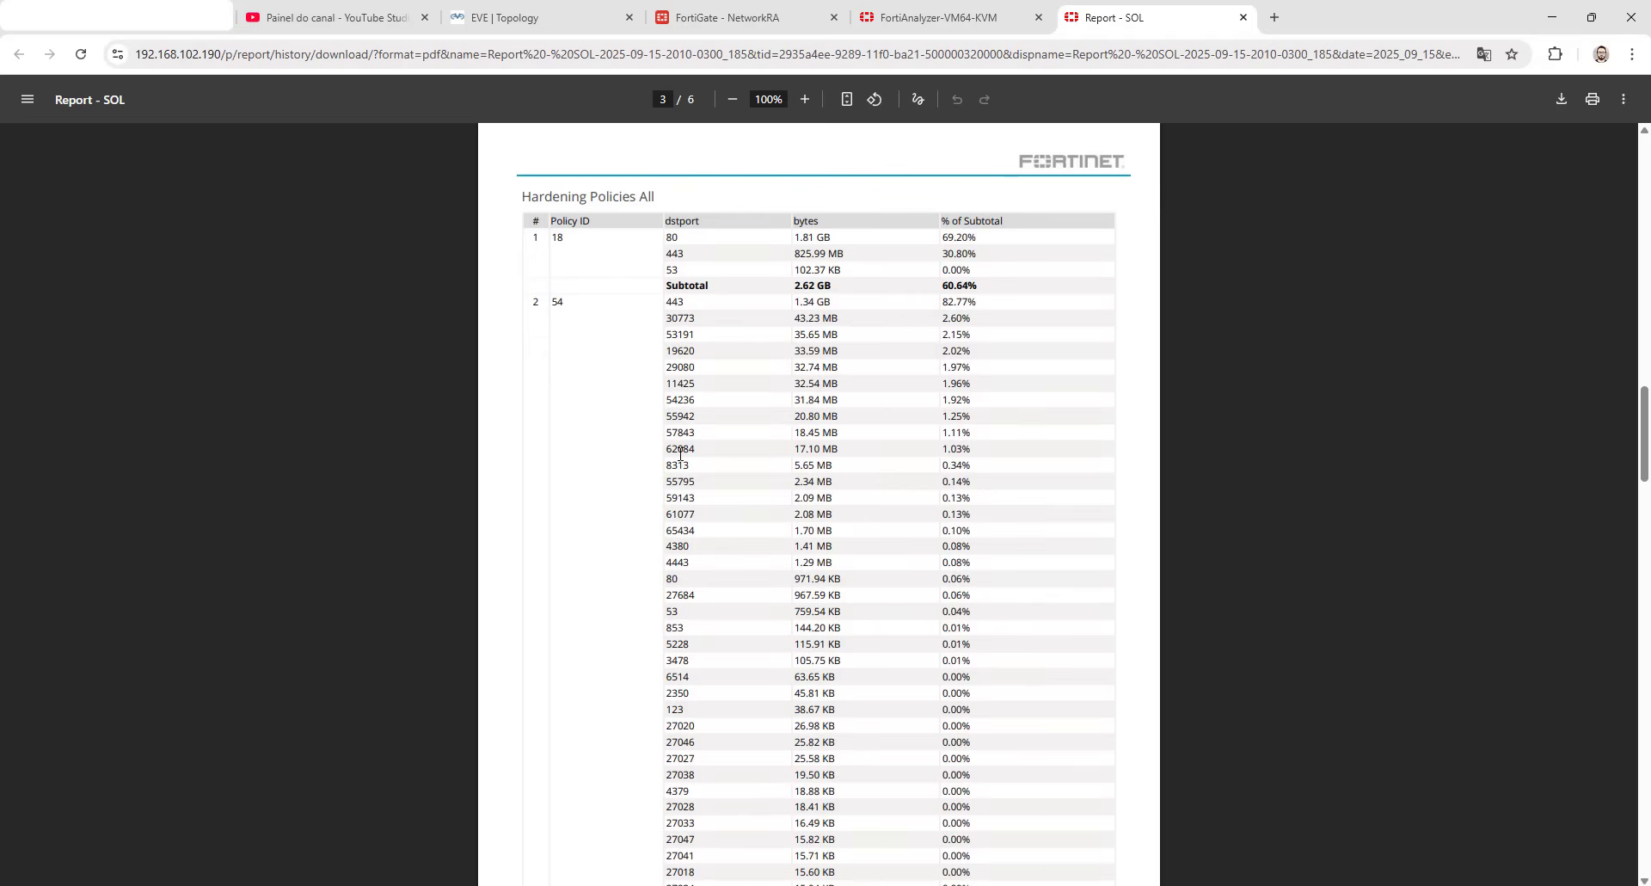
# - Review the rest of the Hardening Policies All table, checking port 443 and the Others row under policy ID 36
pyautogui.scroll(-5, 679, 453)
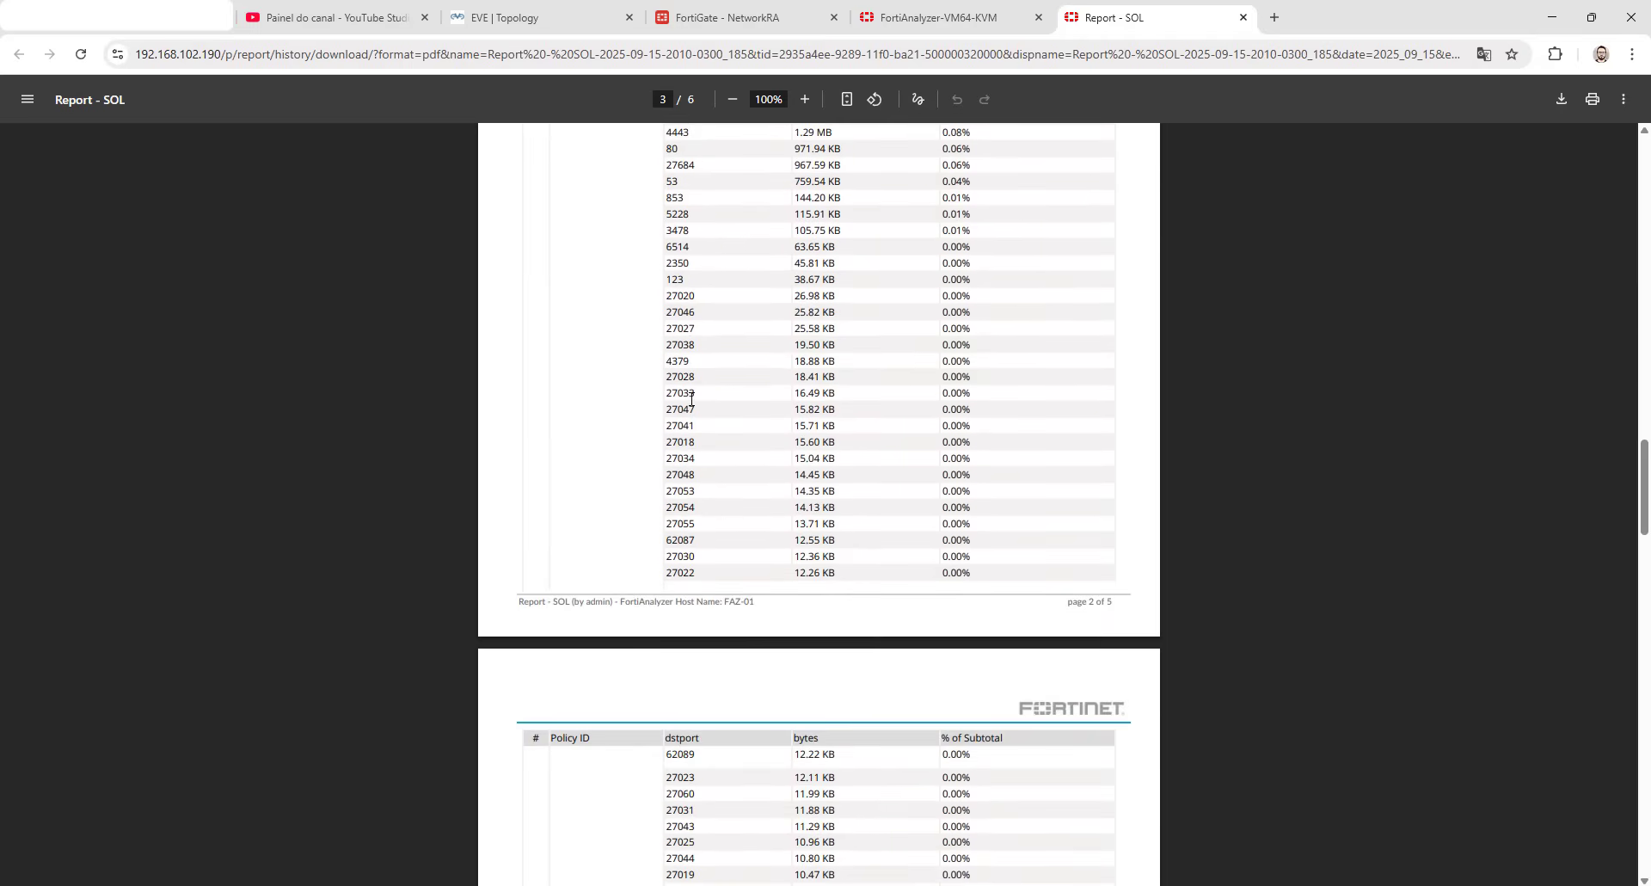
pyautogui.scroll(-9, 674, 494)
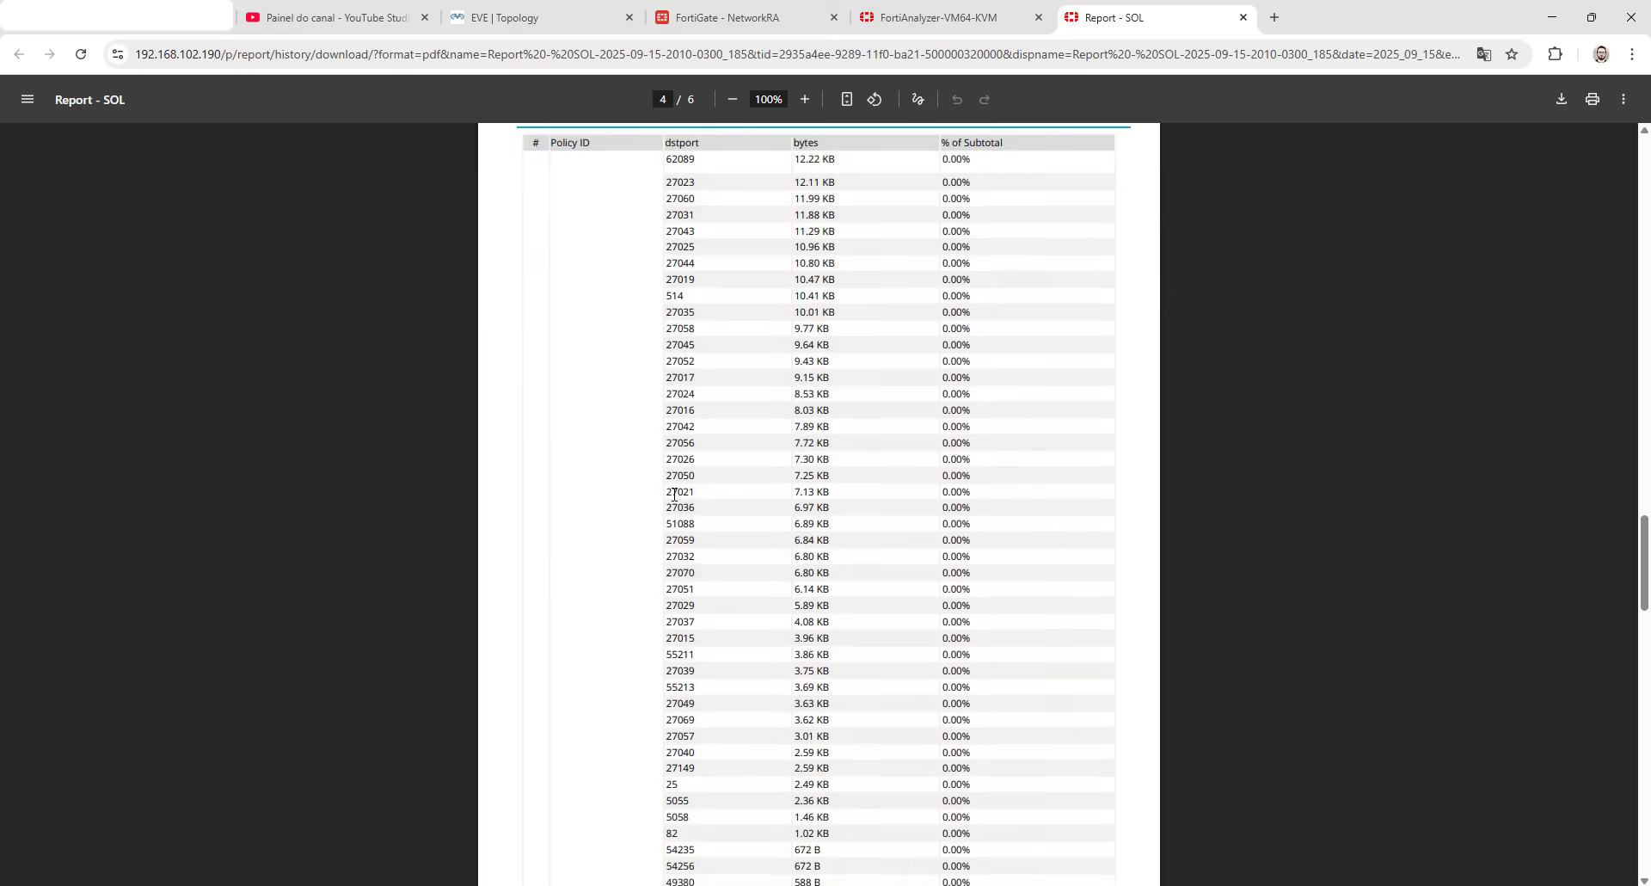
pyautogui.scroll(-3, 674, 494)
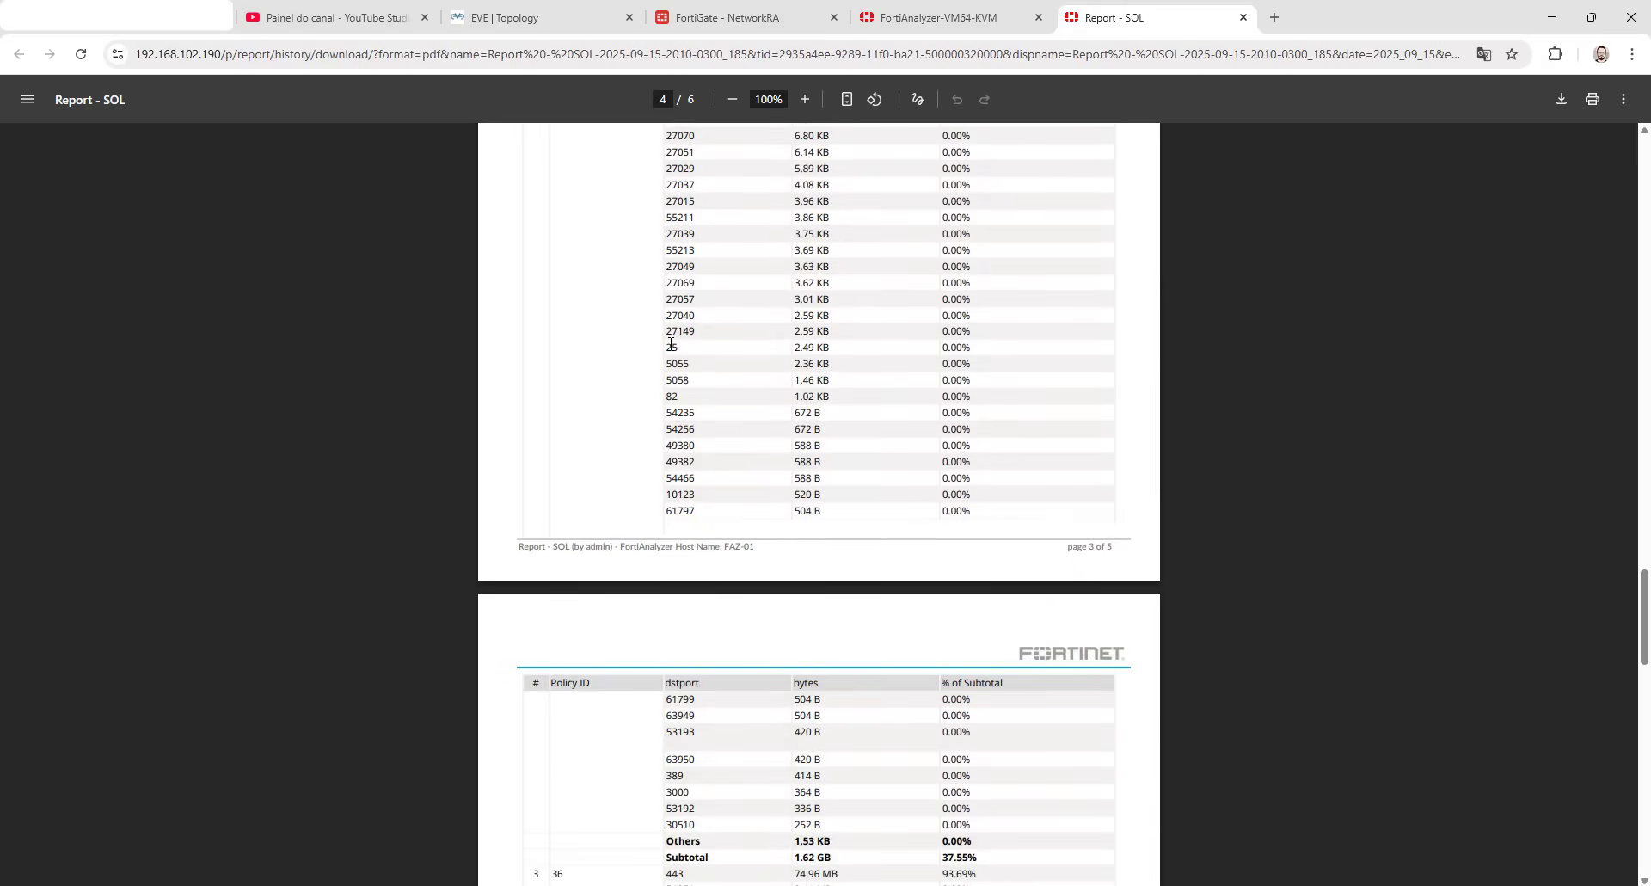
pyautogui.scroll(-6, 675, 453)
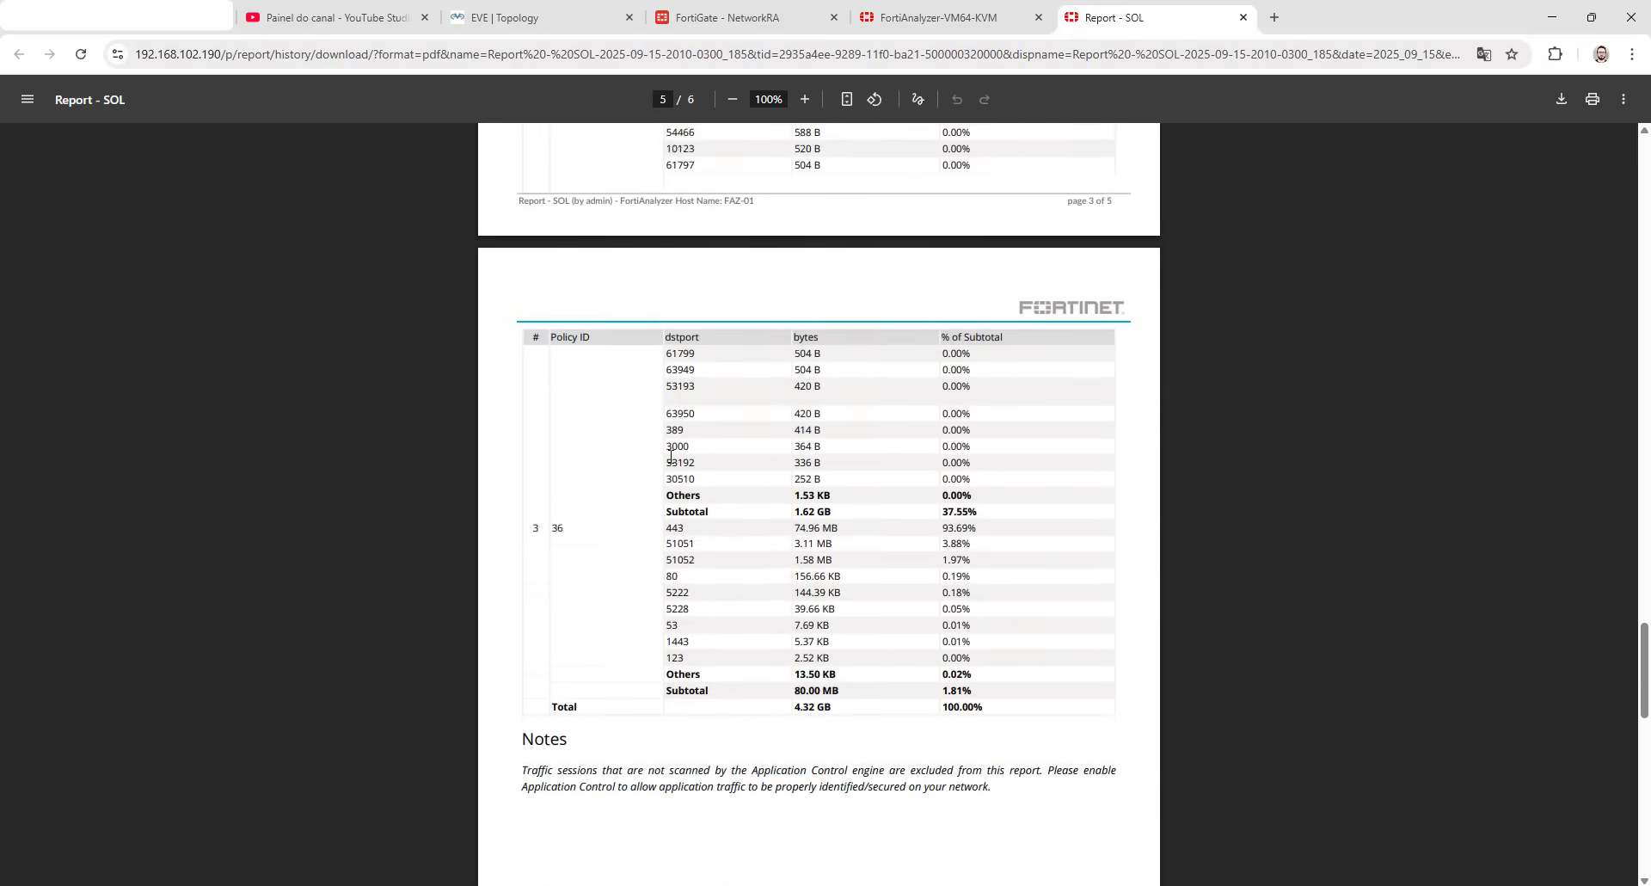
pyautogui.scroll(1, 619, 486)
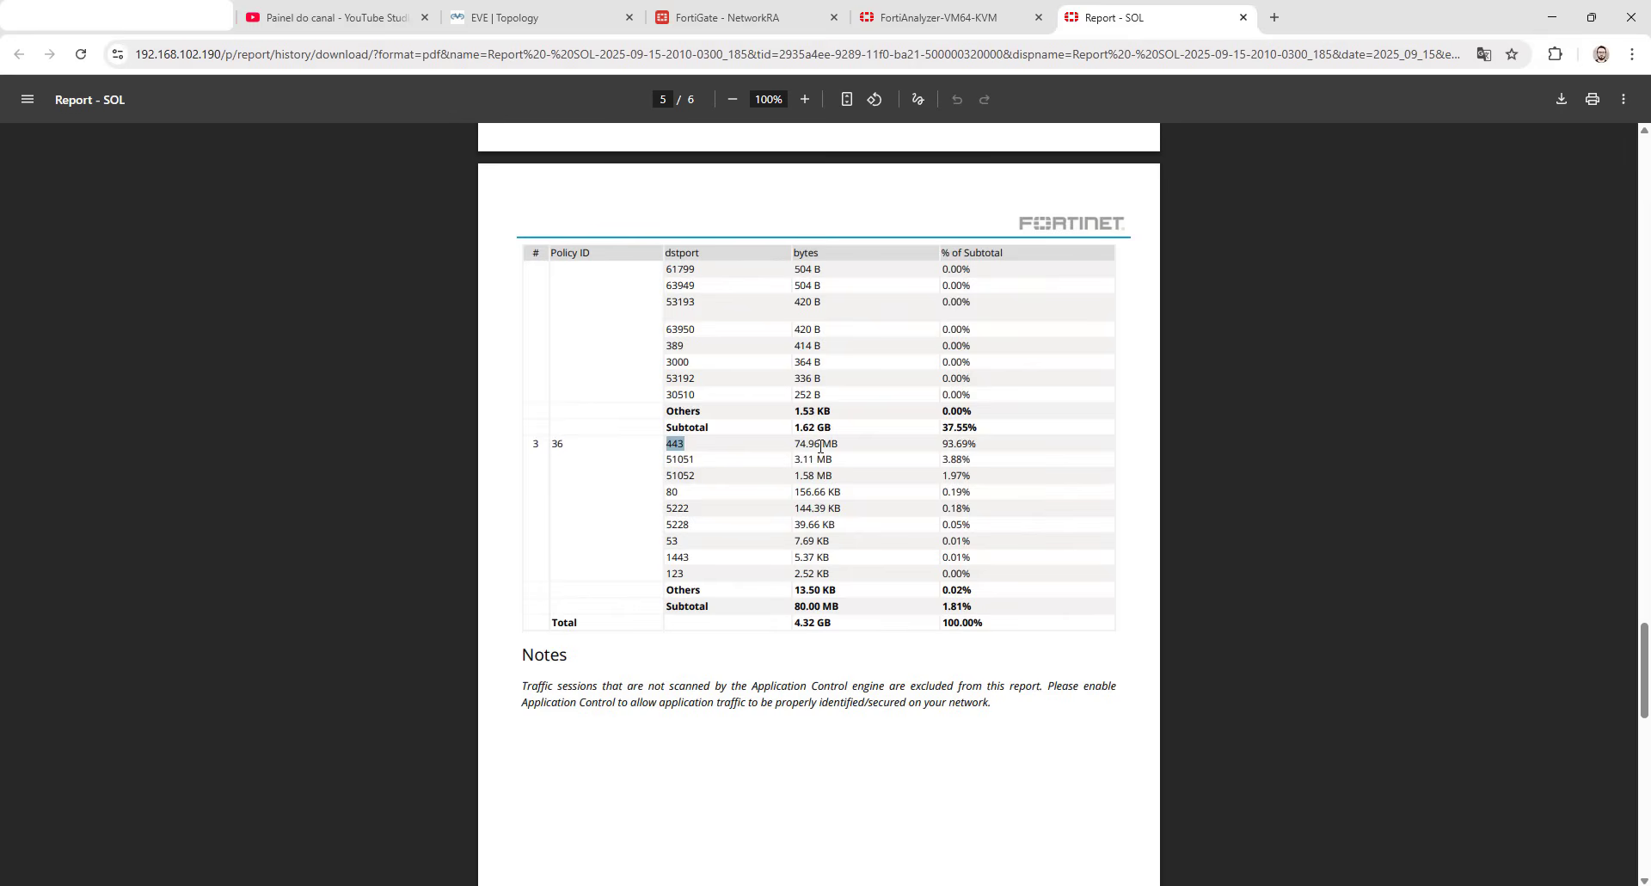
pyautogui.click(720, 442)
pyautogui.moveTo(669, 593); pyautogui.dragTo(952, 574)
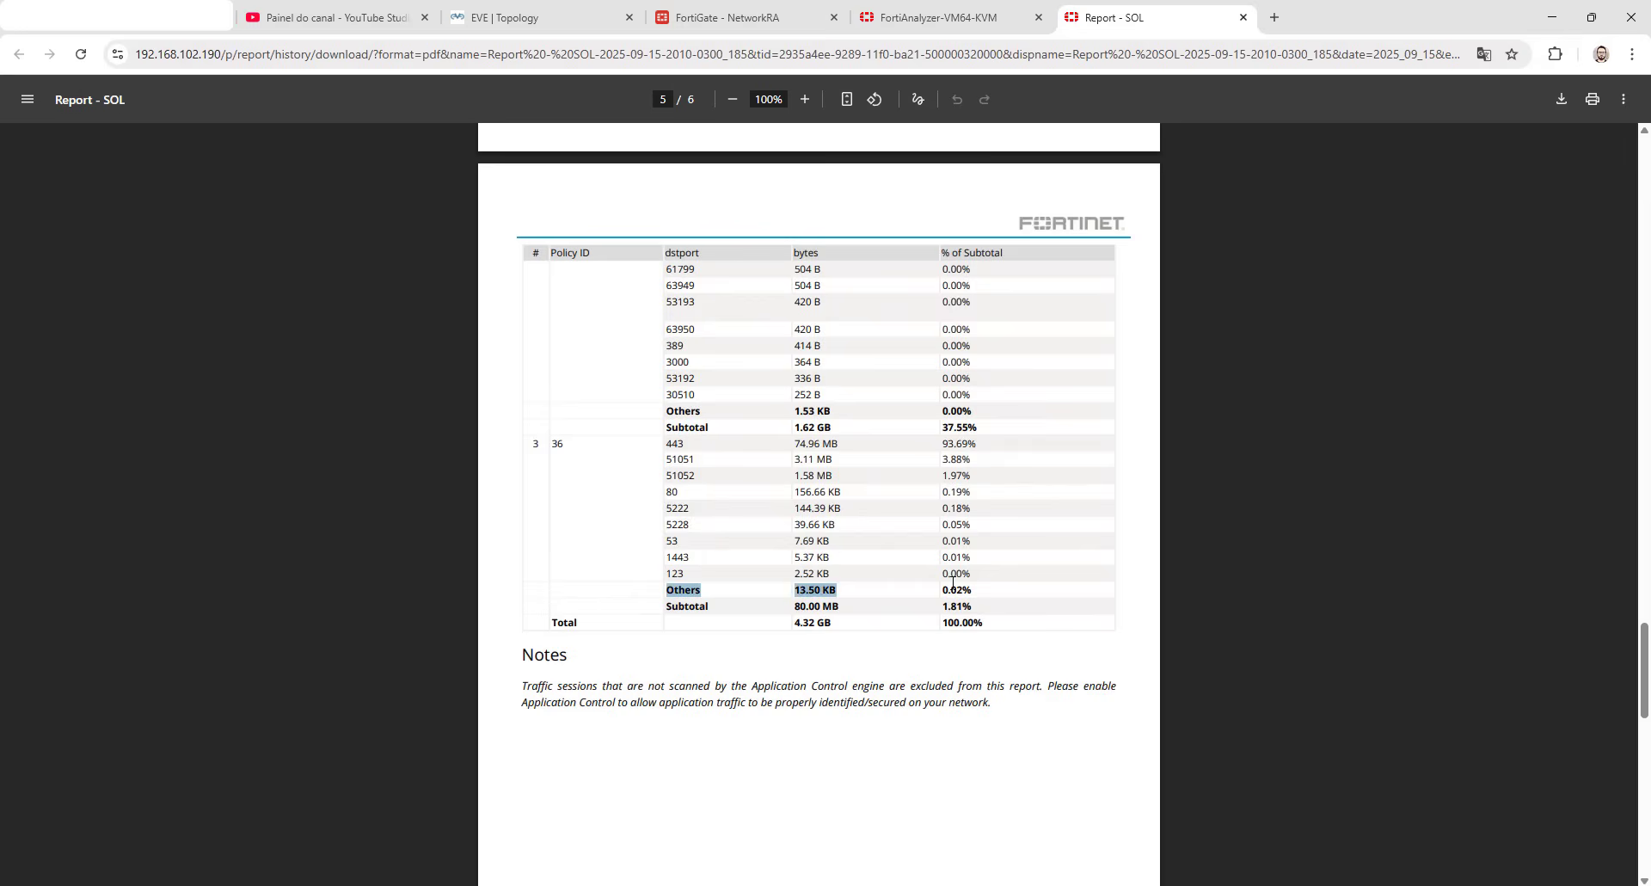
pyautogui.click(1009, 580)
pyautogui.scroll(13, 682, 491)
pyautogui.scroll(20, 628, 469)
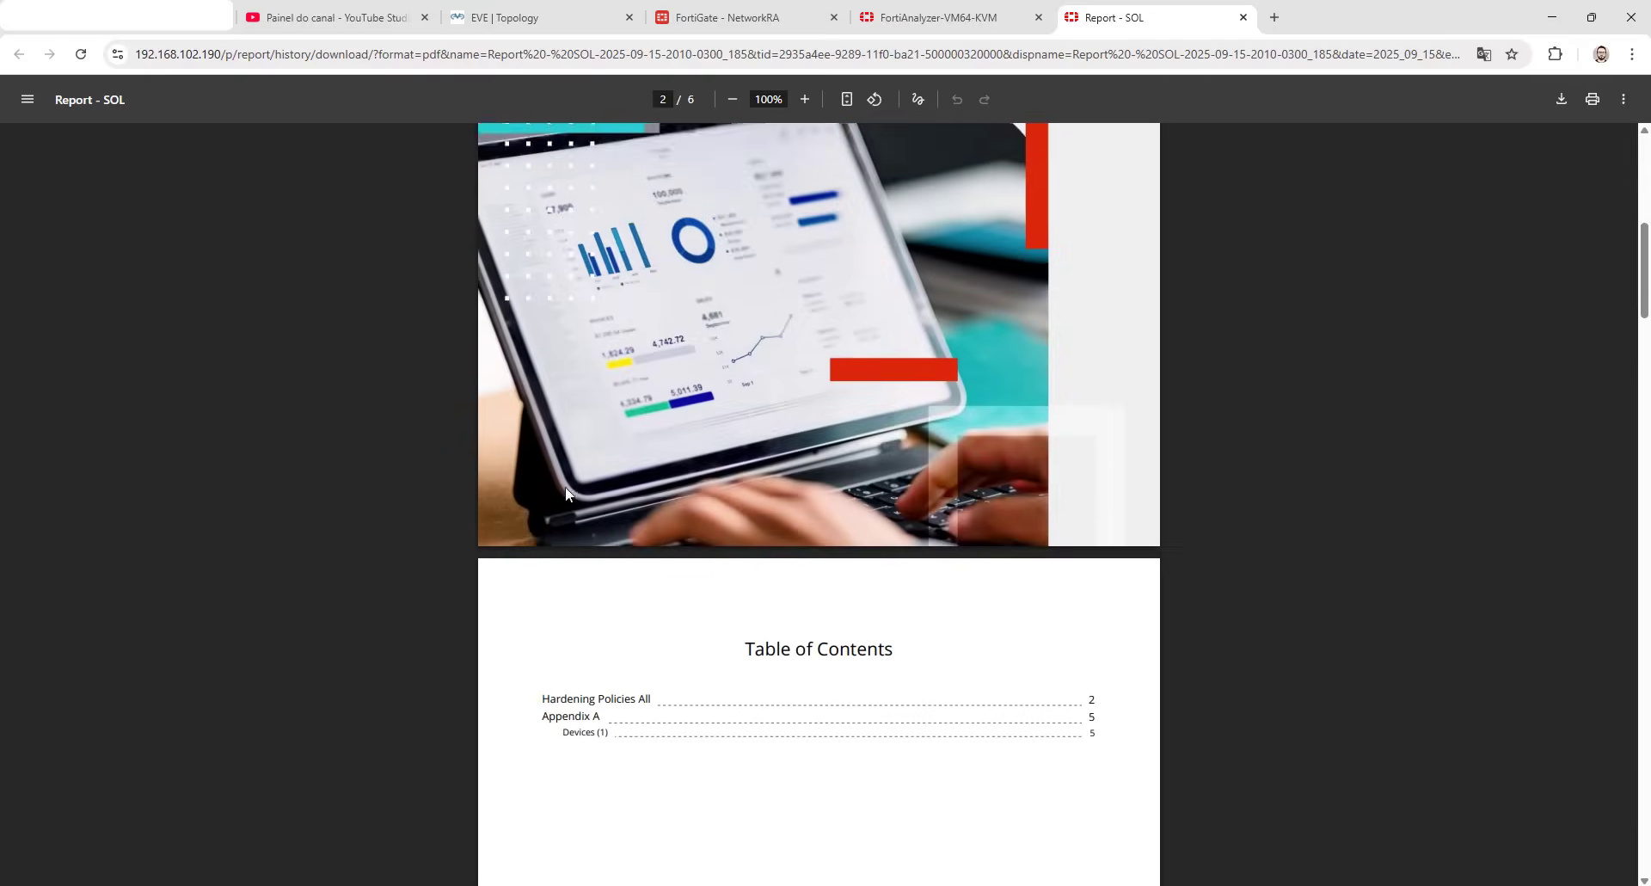
pyautogui.scroll(-12, 564, 490)
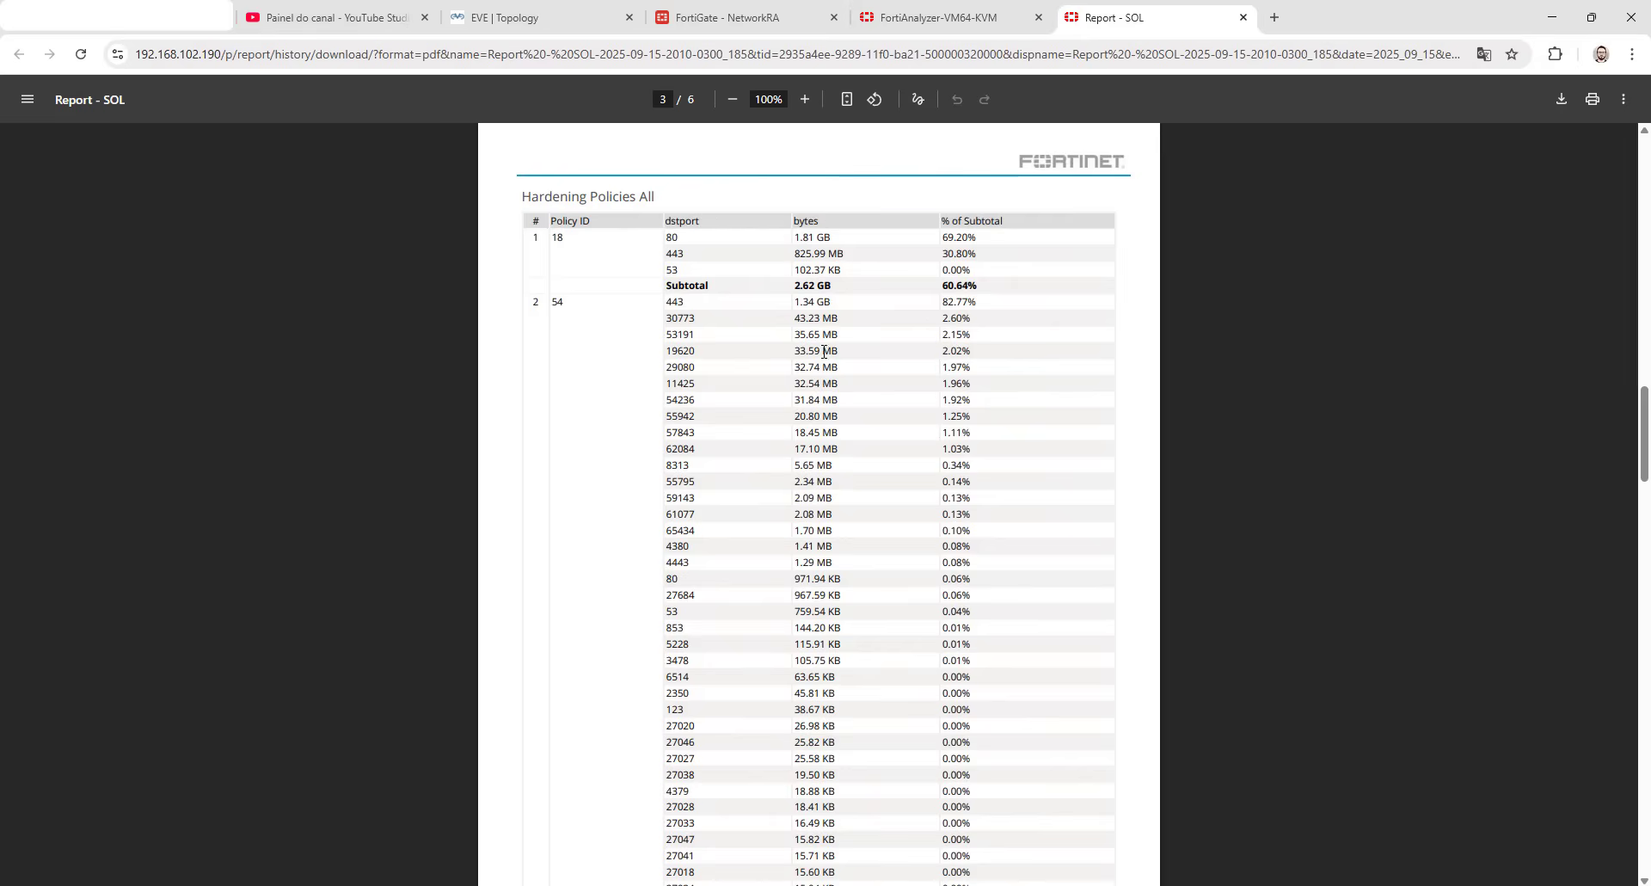
pyautogui.click(998, 19)
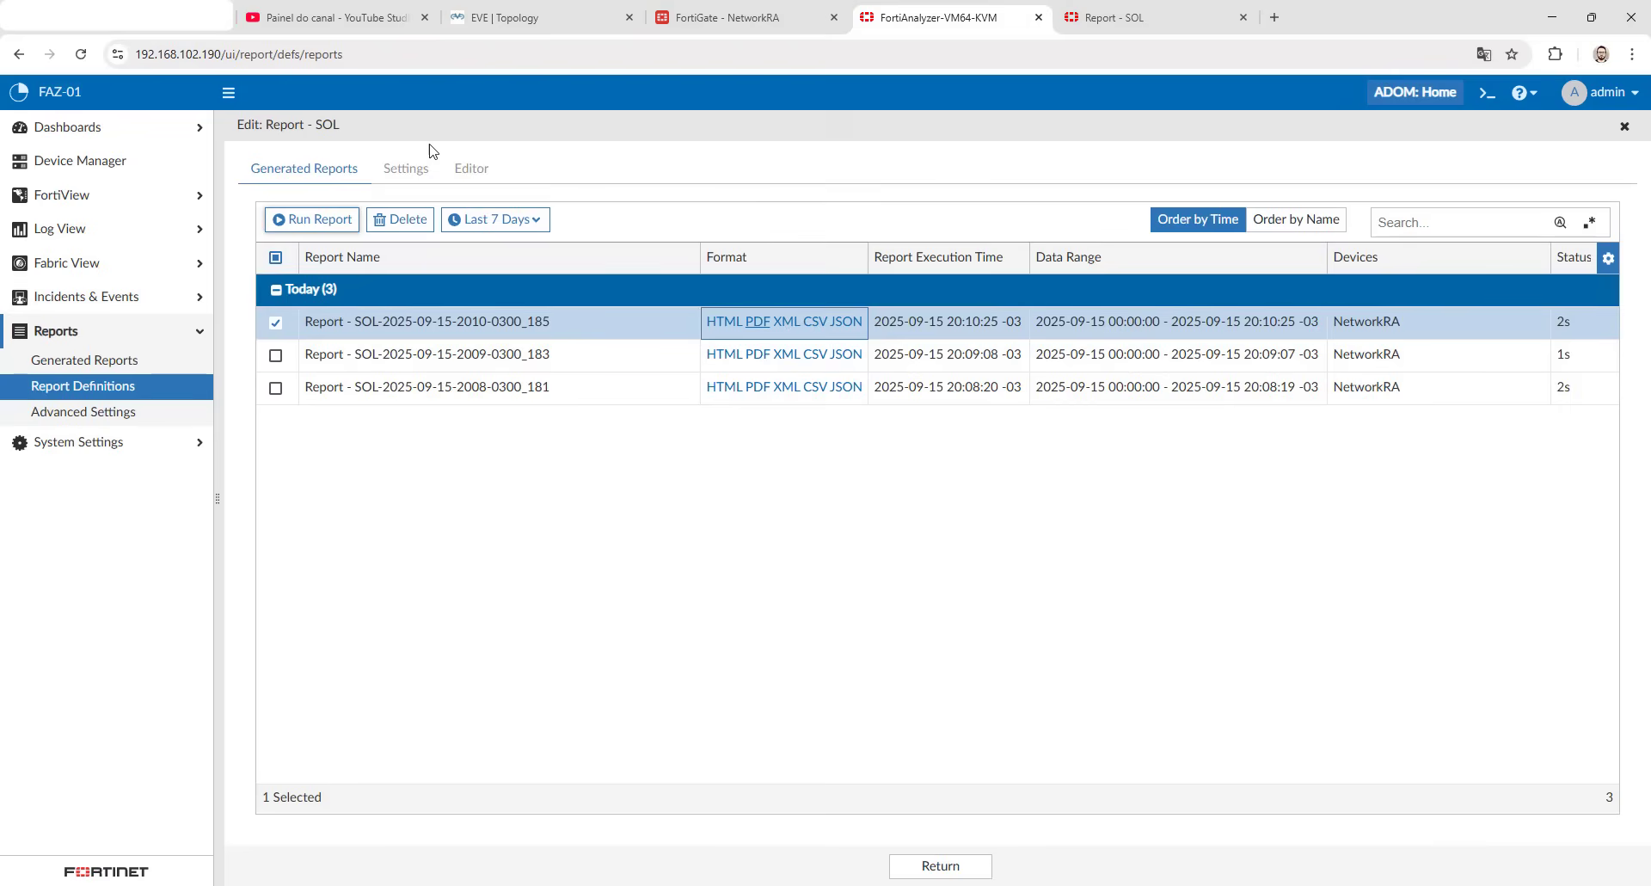
pyautogui.click(122, 131)
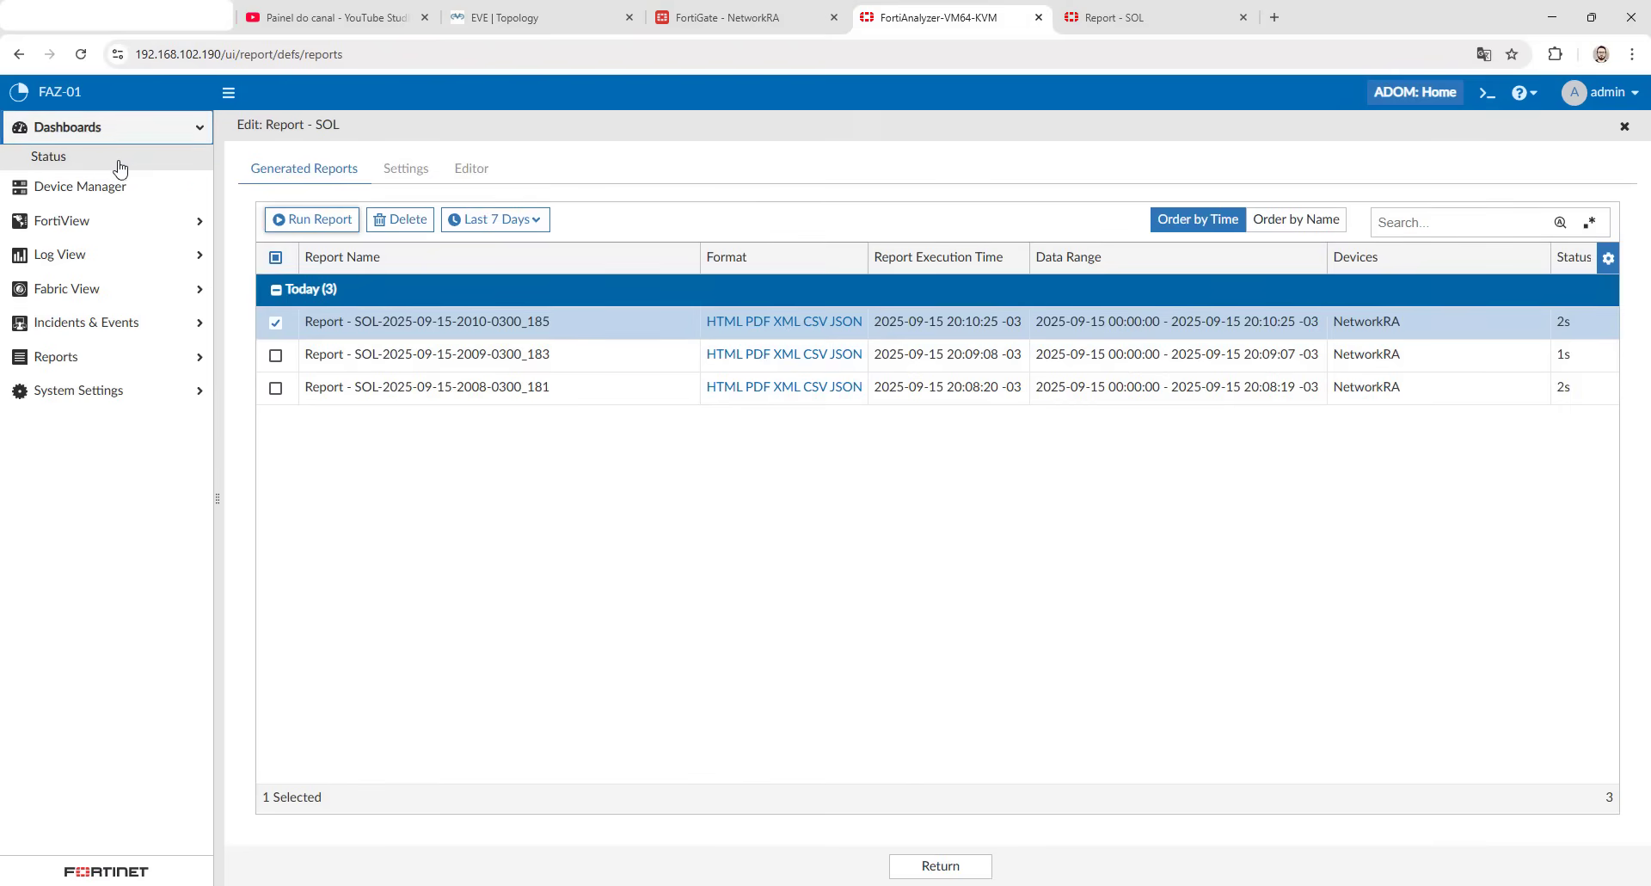
pyautogui.click(1090, 20)
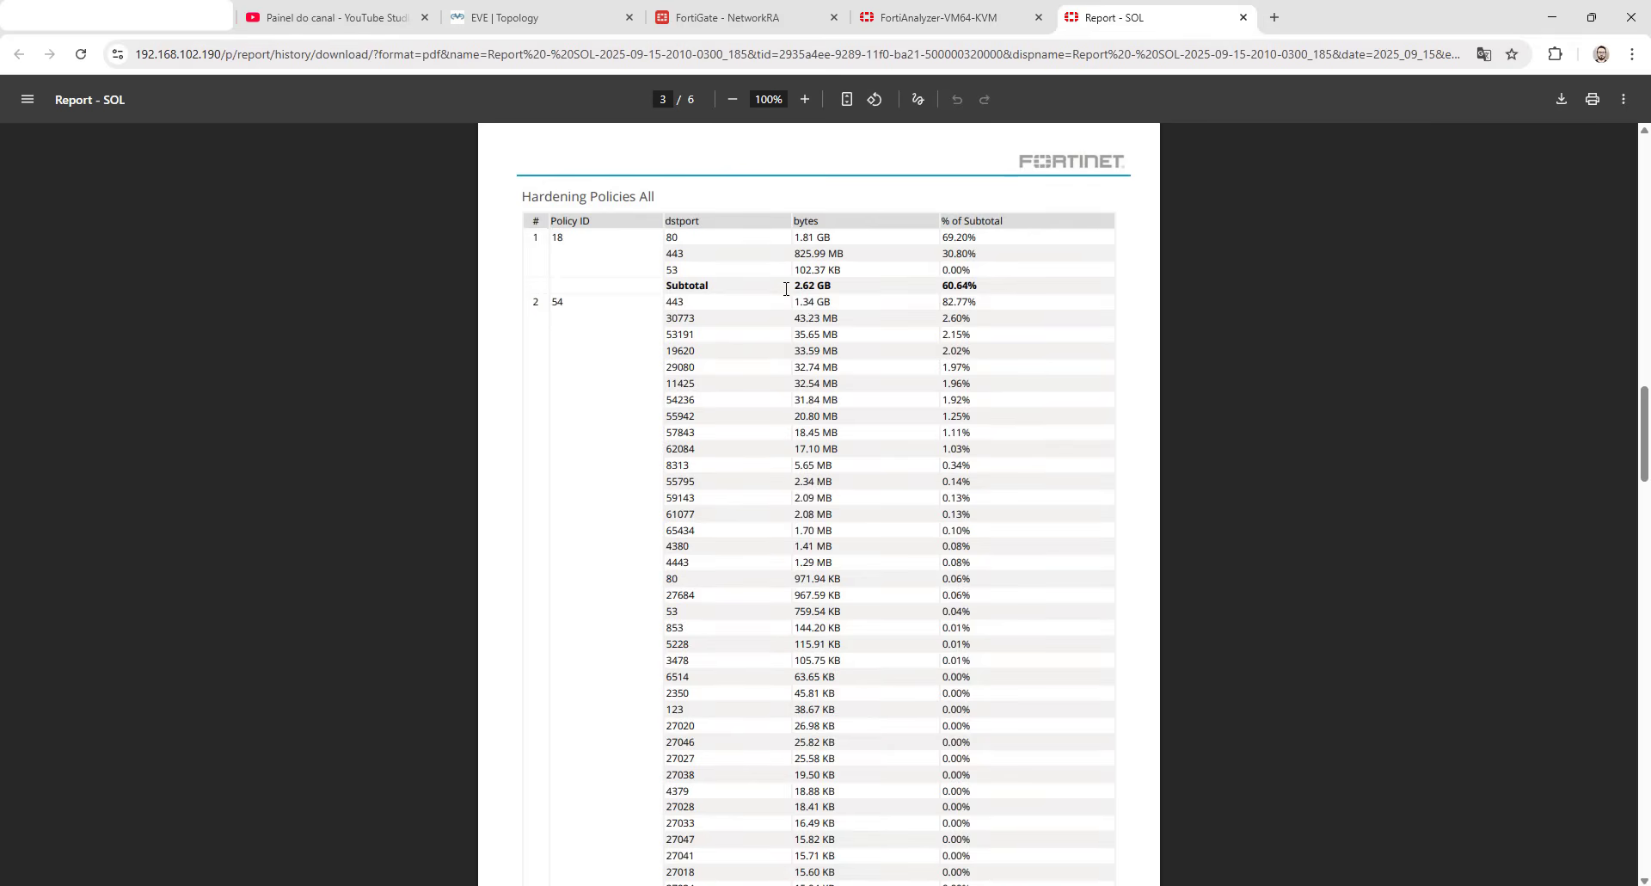
pyautogui.click(919, 22)
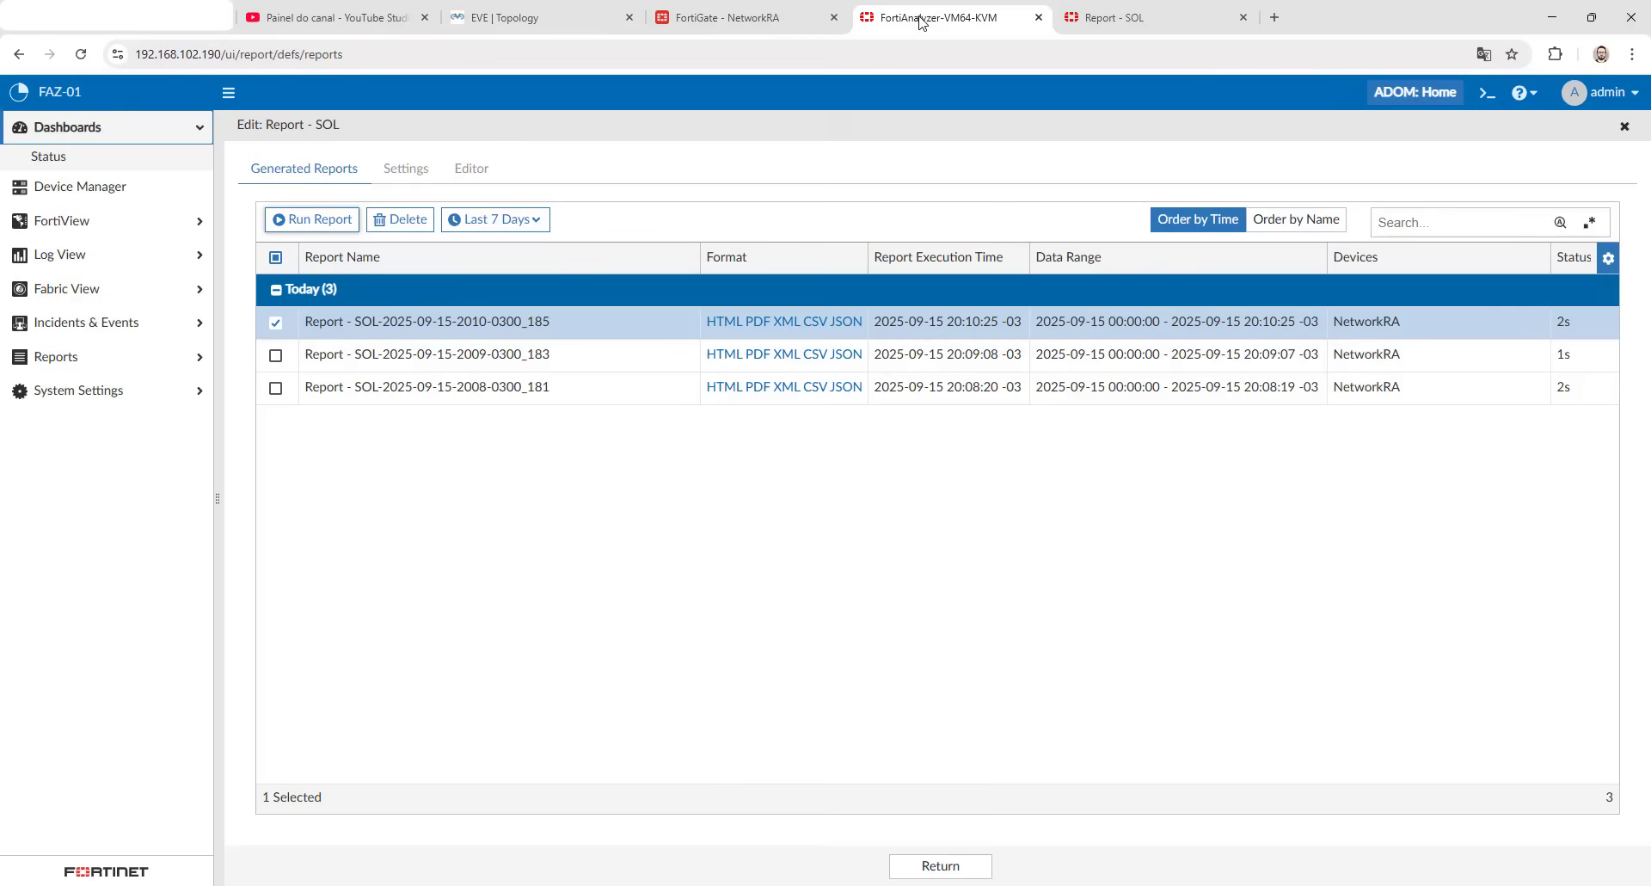
# - Deselect the newest generated report, return to the report definitions and select Report - SOL
pyautogui.click(275, 322)
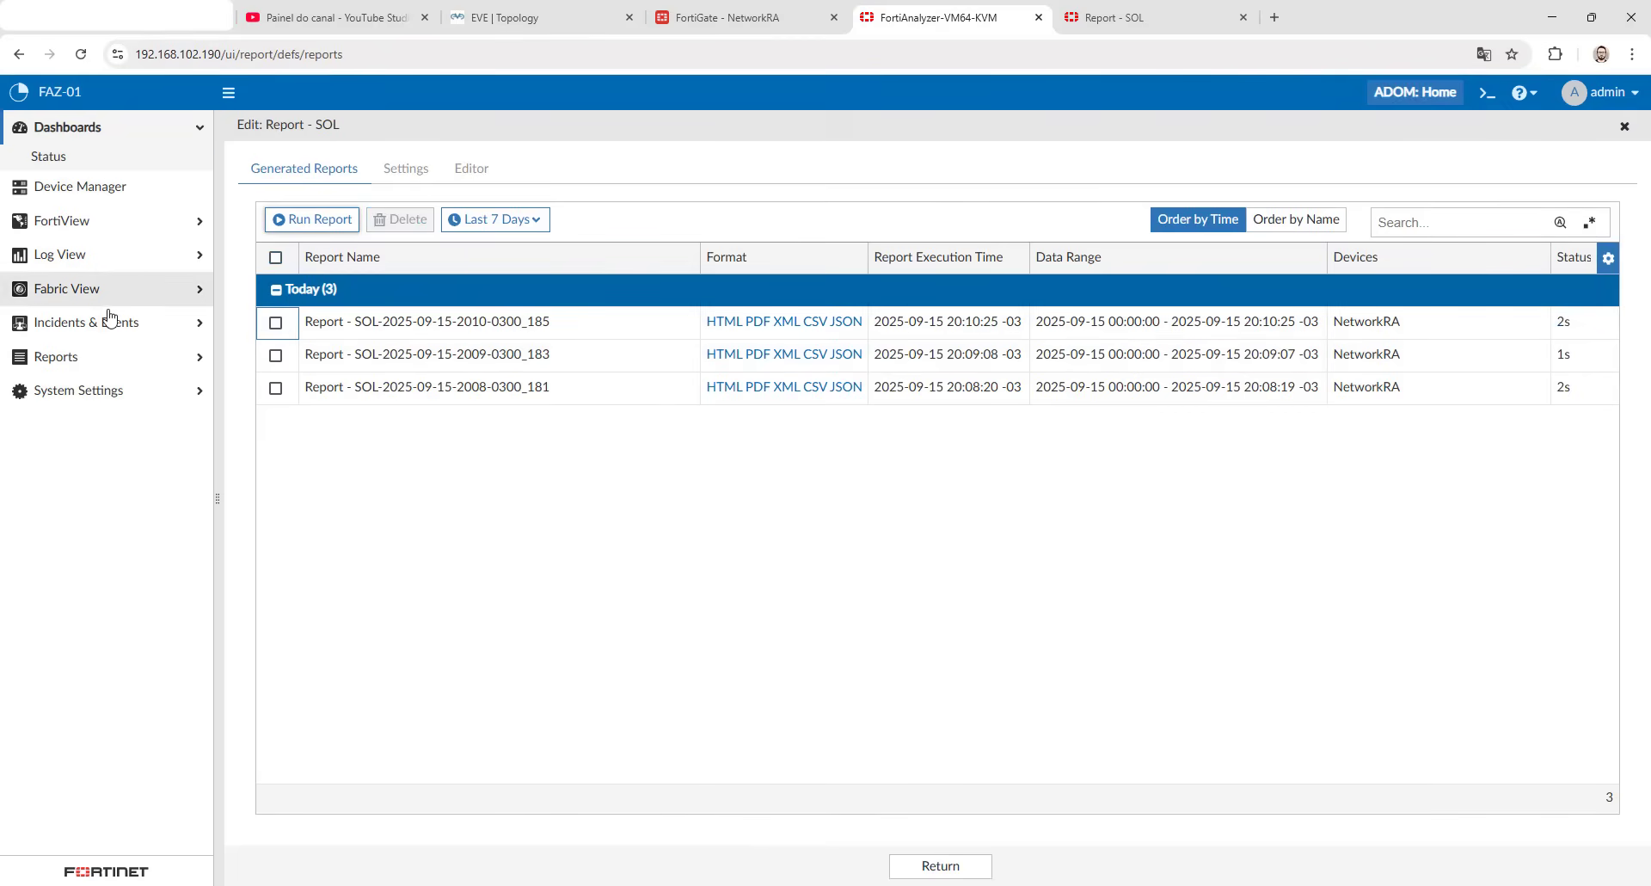
pyautogui.click(111, 356)
pyautogui.click(129, 386)
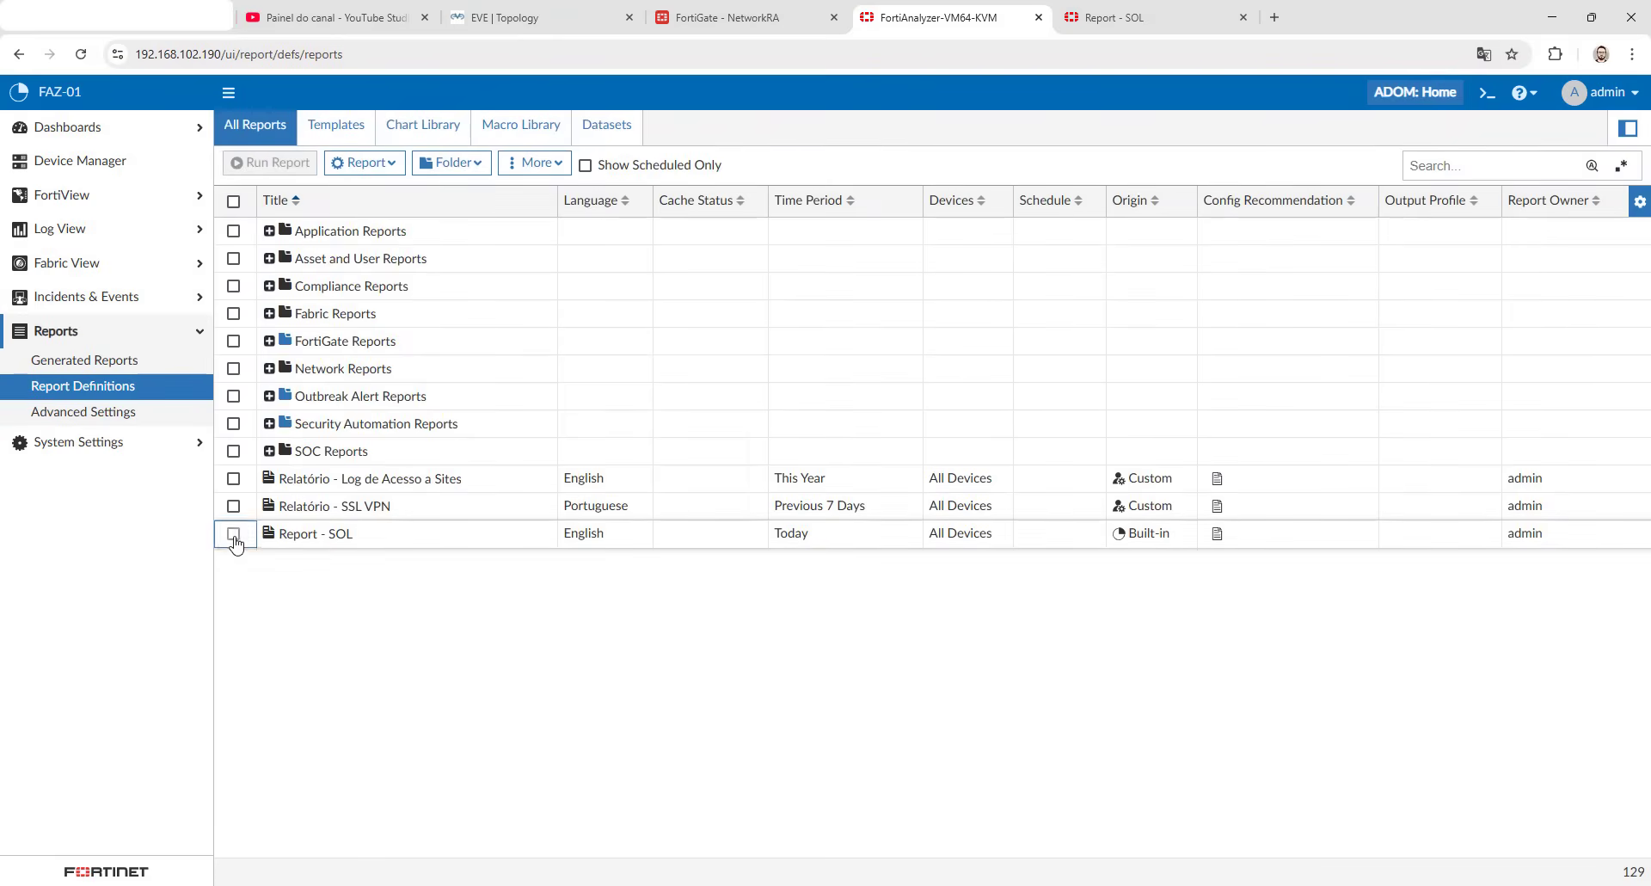
pyautogui.click(233, 533)
pyautogui.moveTo(314, 532)
pyautogui.mouseDown()
pyautogui.moveTo(284, 540)
pyautogui.moveTo(341, 542)
pyautogui.mouseUp()
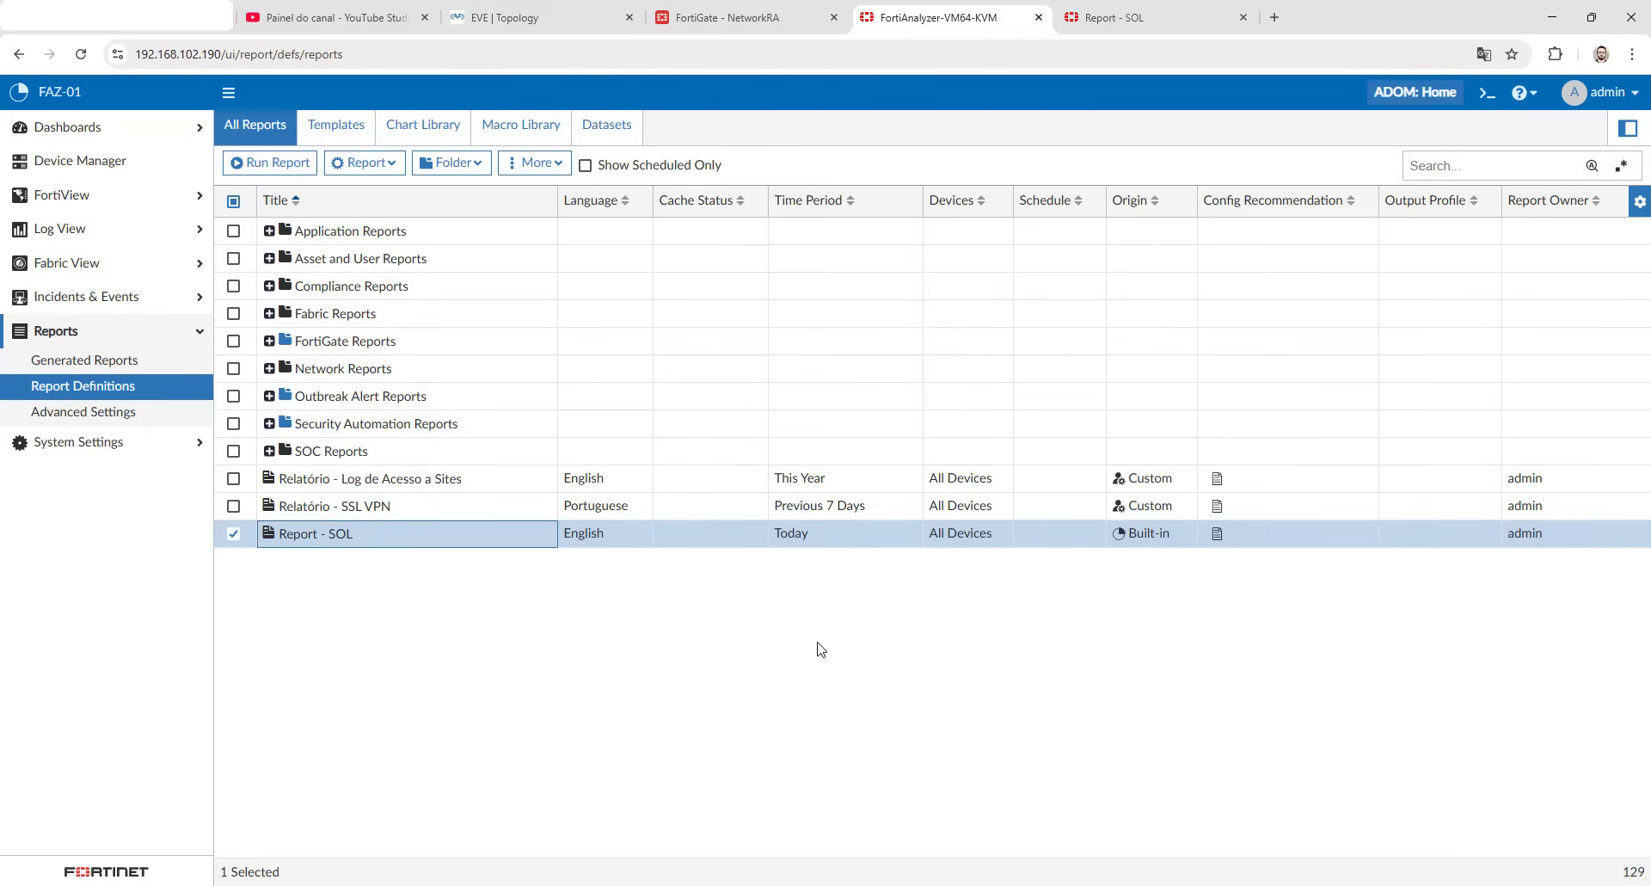
# - Switch back to the PDF report and compare policy ID 18's subtotal share with the port 443 bytes and percentage under policy ID 54
pyautogui.hotkey('ctrl', 'Tab')
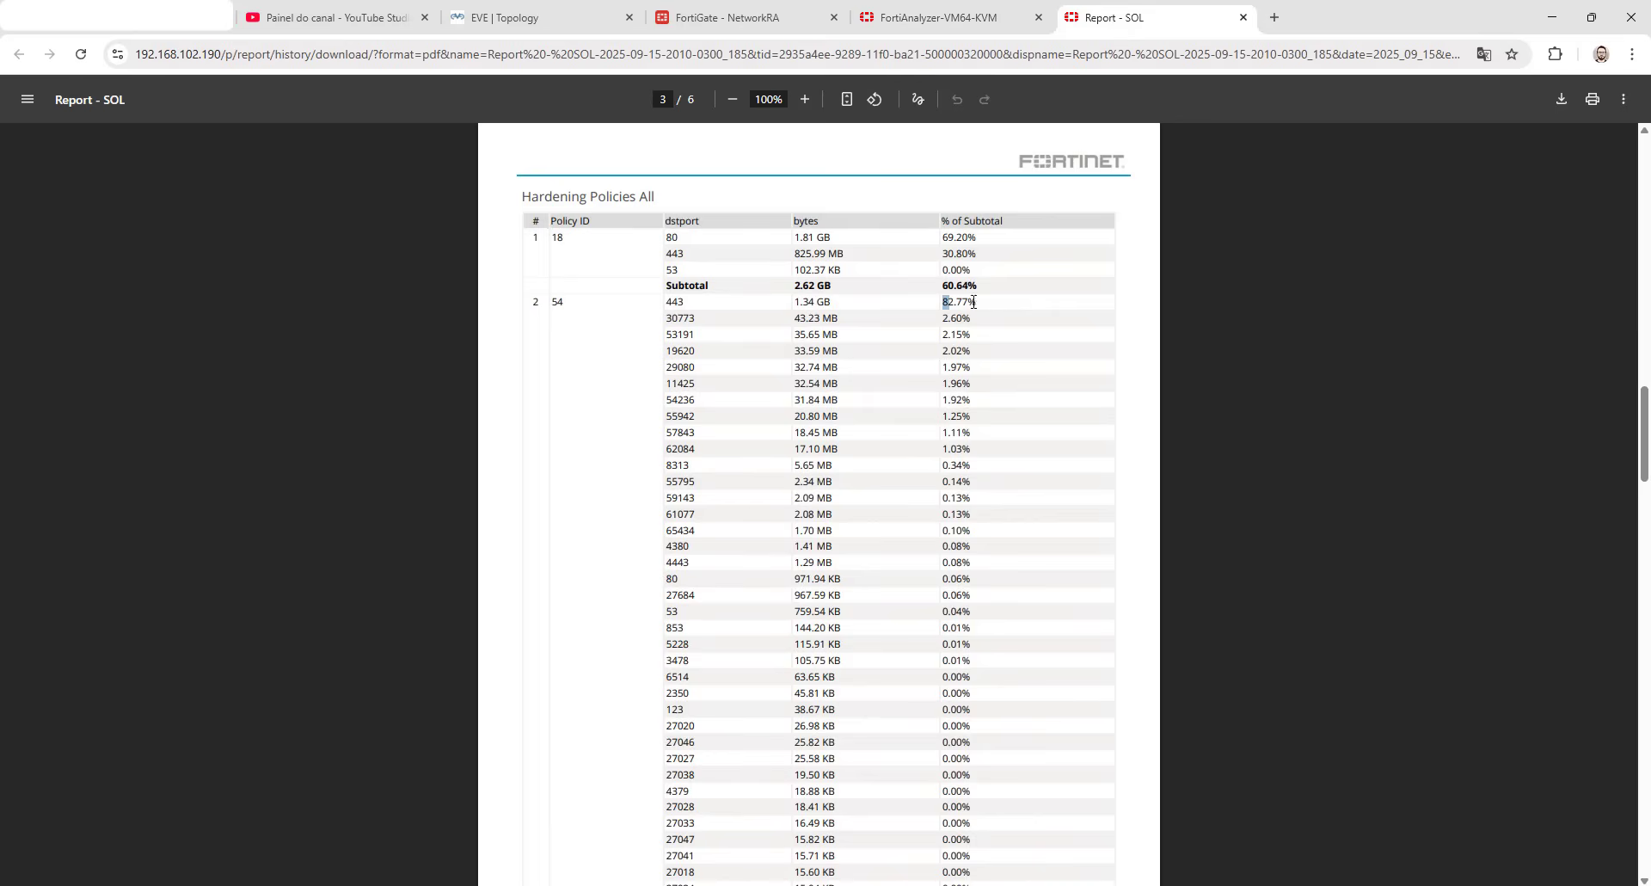
pyautogui.moveTo(974, 302); pyautogui.dragTo(977, 302)
pyautogui.moveTo(798, 310); pyautogui.dragTo(834, 308)
pyautogui.doubleClick(675, 304)
pyautogui.doubleClick(803, 302)
pyautogui.moveTo(839, 300); pyautogui.dragTo(832, 301)
pyautogui.click(786, 359)
pyautogui.scroll(10, 780, 385)
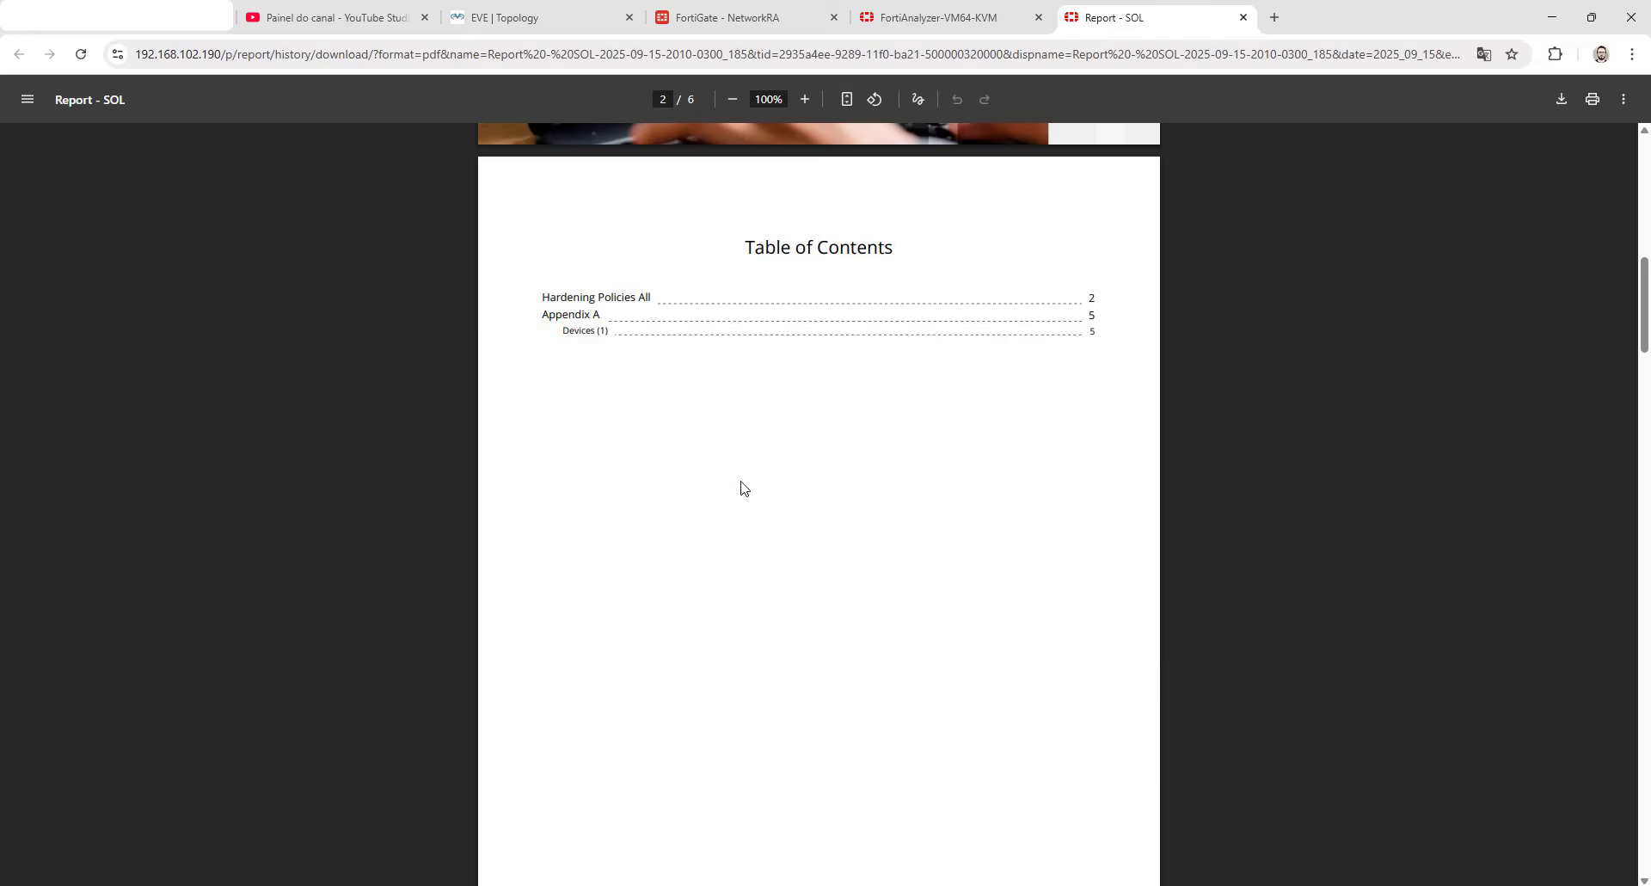
pyautogui.scroll(-10, 744, 489)
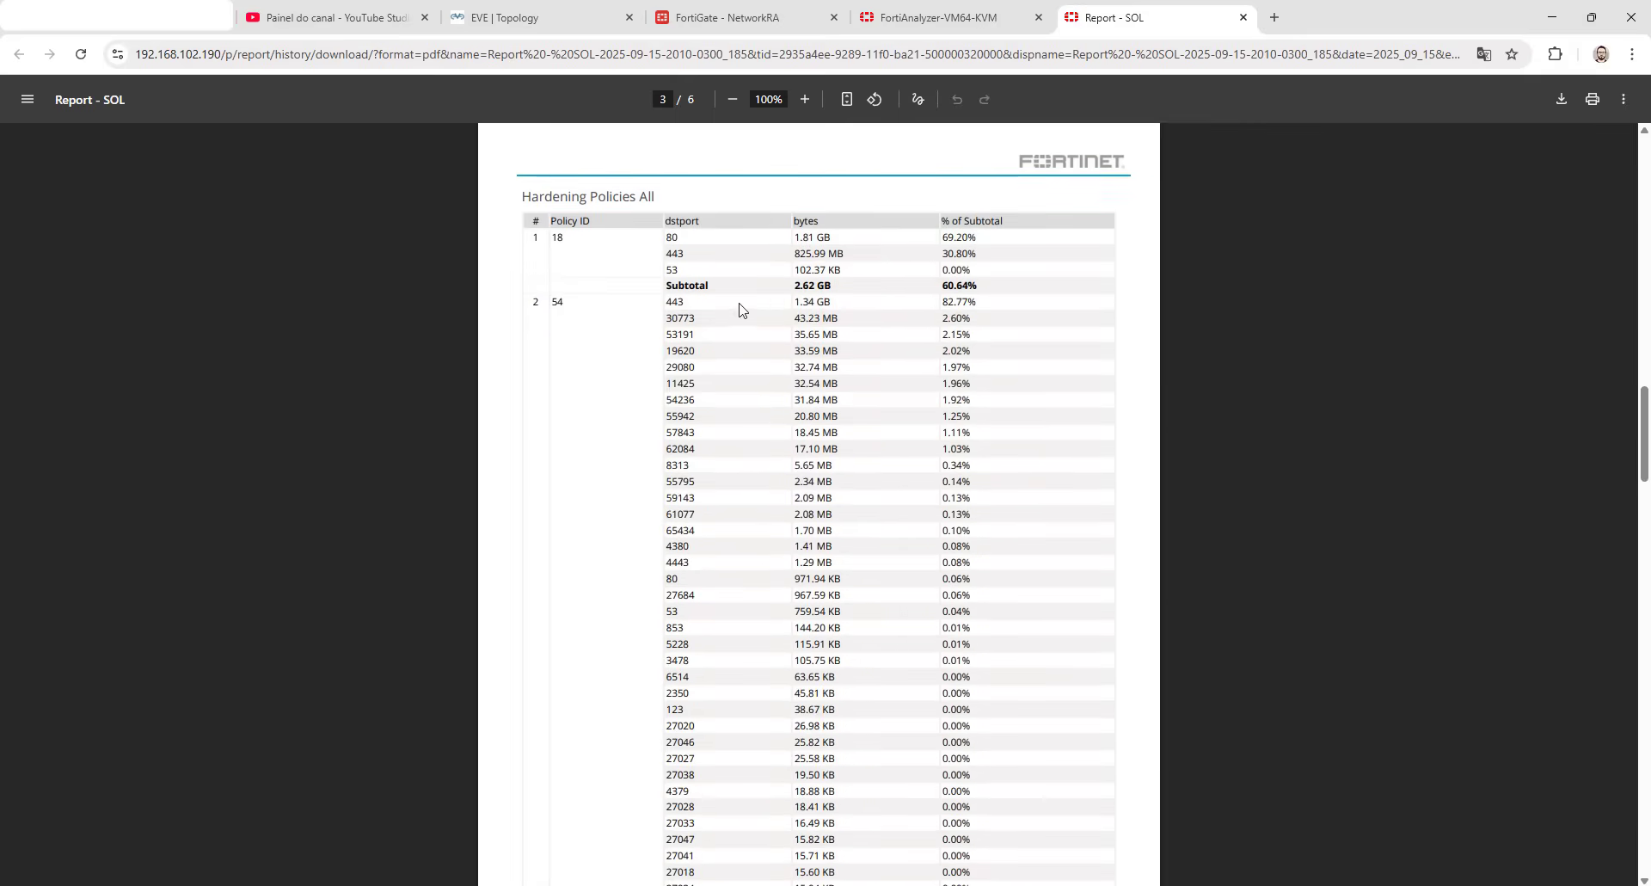
pyautogui.moveTo(943, 284); pyautogui.dragTo(982, 283)
pyautogui.moveTo(667, 301); pyautogui.dragTo(982, 303)
pyautogui.moveTo(667, 301); pyautogui.dragTo(692, 301)
pyautogui.moveTo(795, 302); pyautogui.dragTo(859, 299)
pyautogui.click(858, 300)
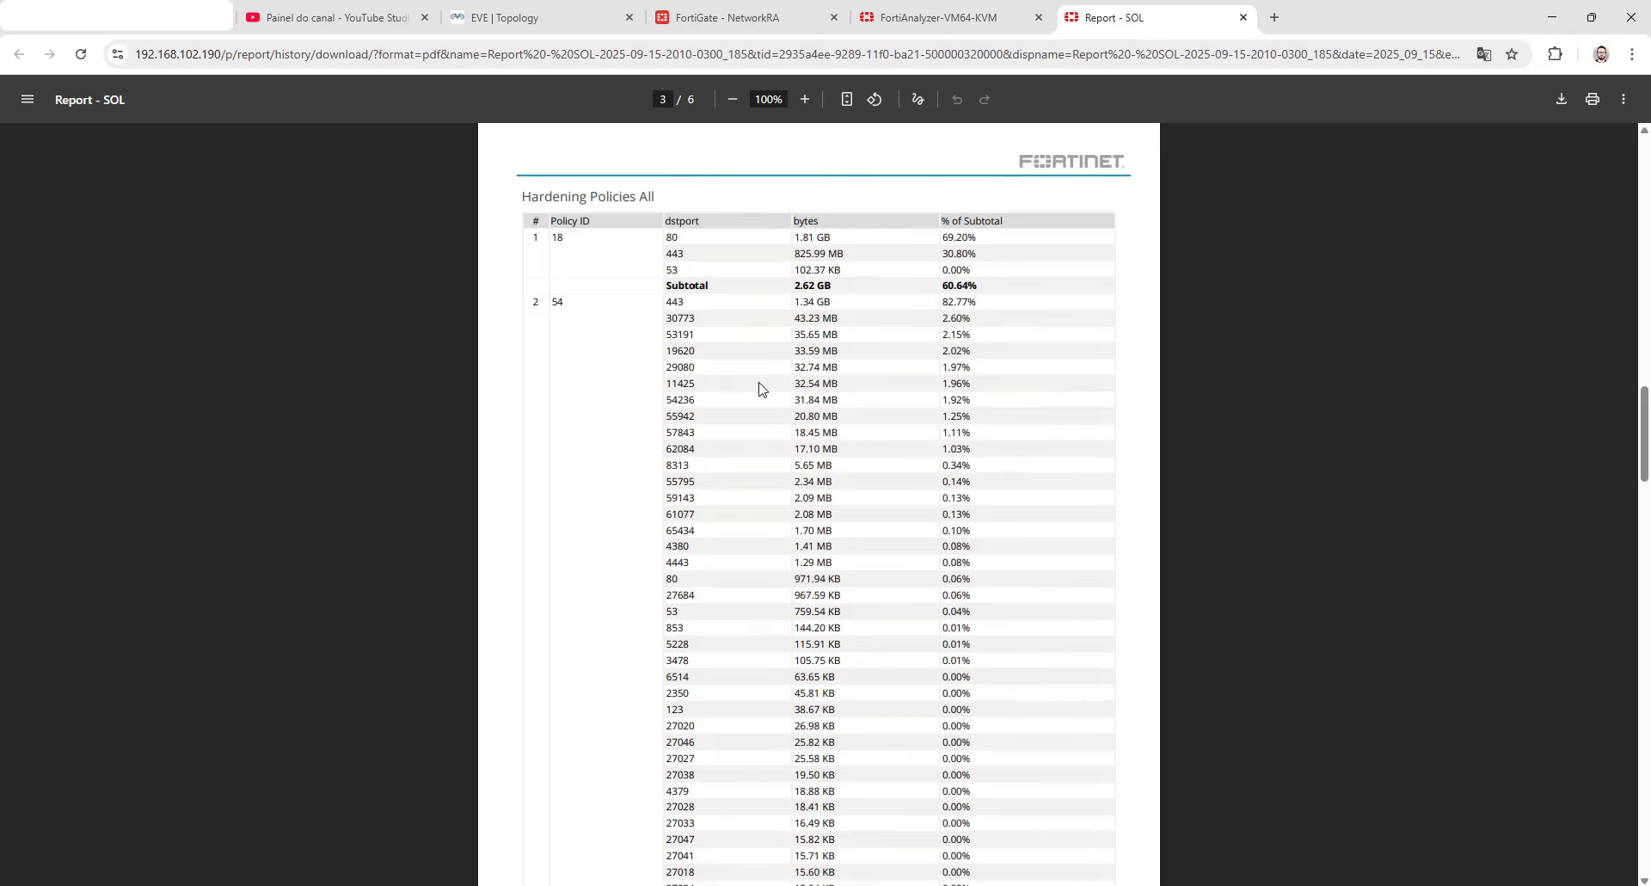